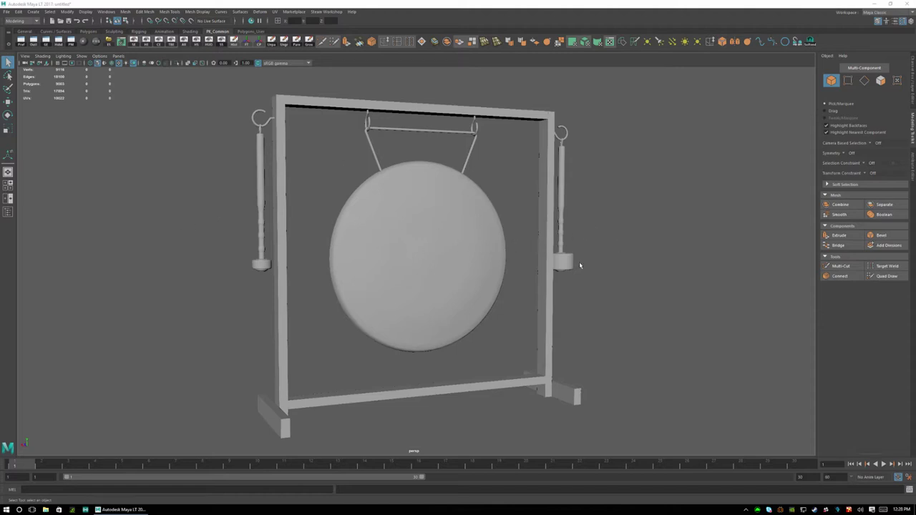
Inspect the gong model's UVs in the UV editor, then close it
click(613, 45)
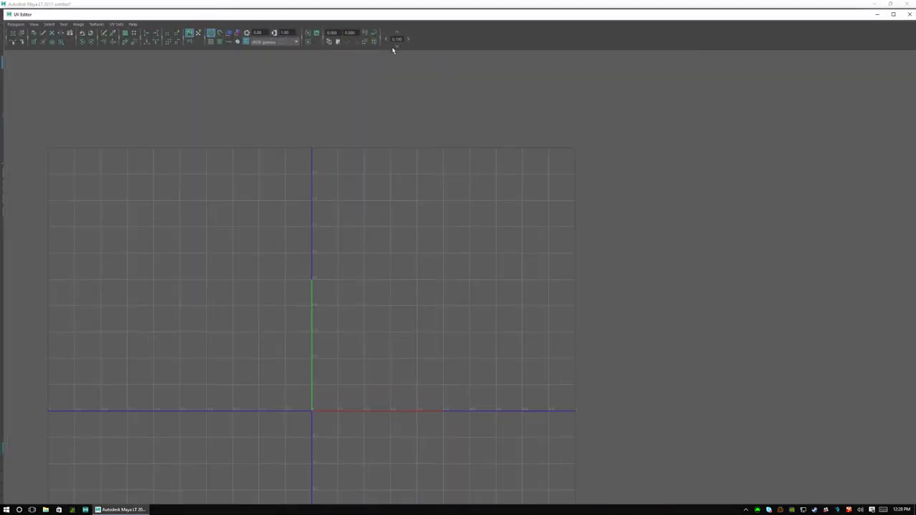
drag(387, 19, 487, 81)
click(481, 203)
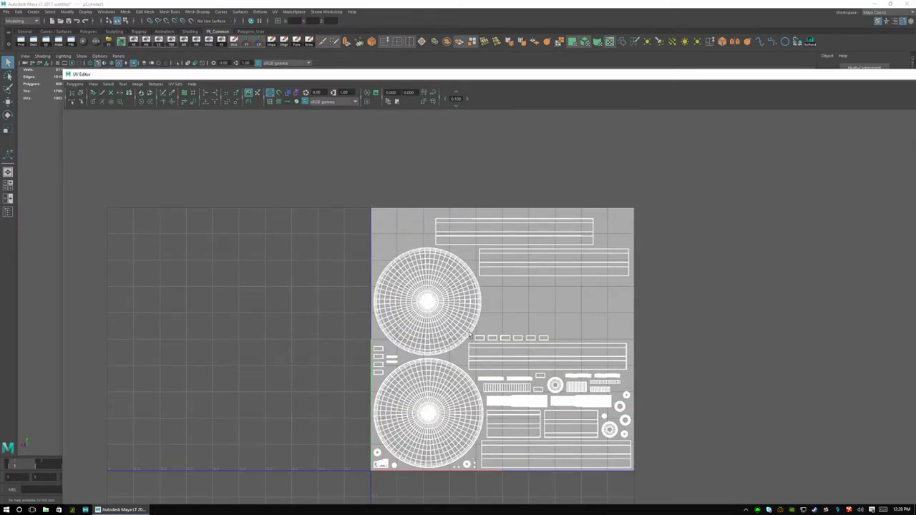
drag(836, 75, 609, 110)
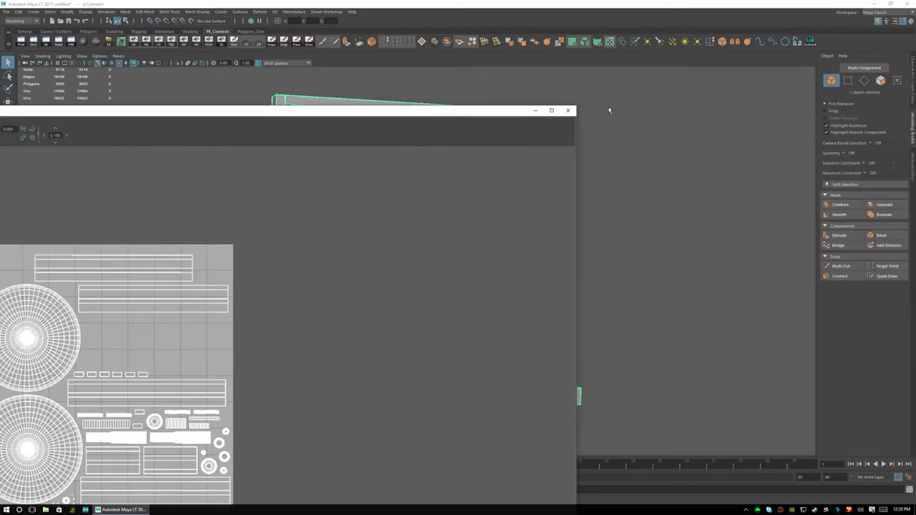
click(568, 110)
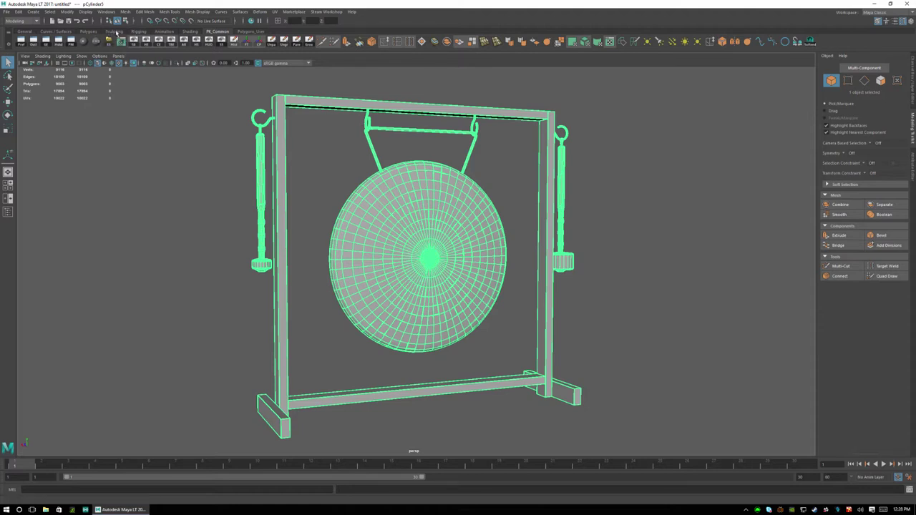
Assign a new Stingray PBS material to the gong from the Shading shelf
click(188, 33)
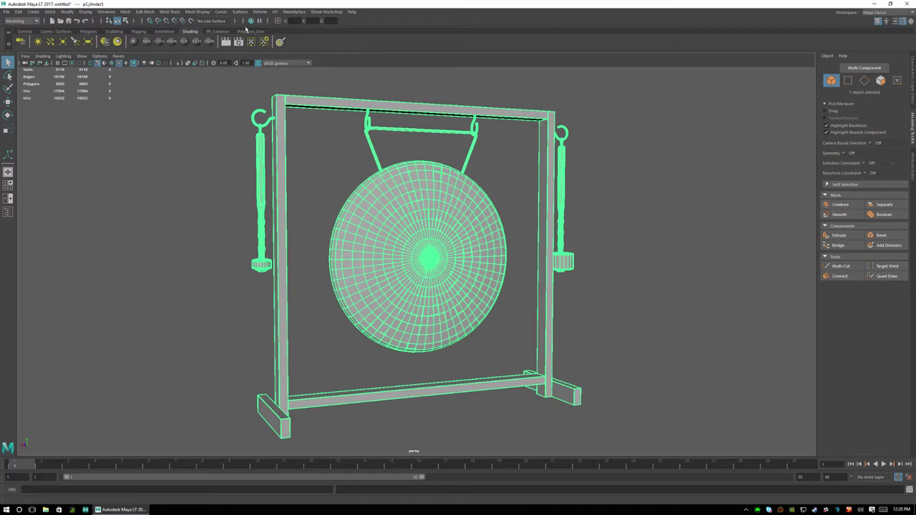
click(224, 33)
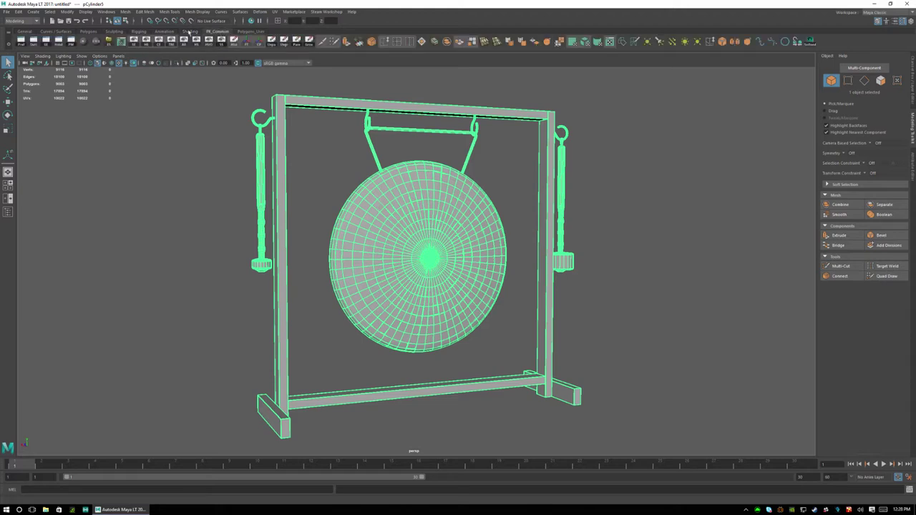
click(189, 33)
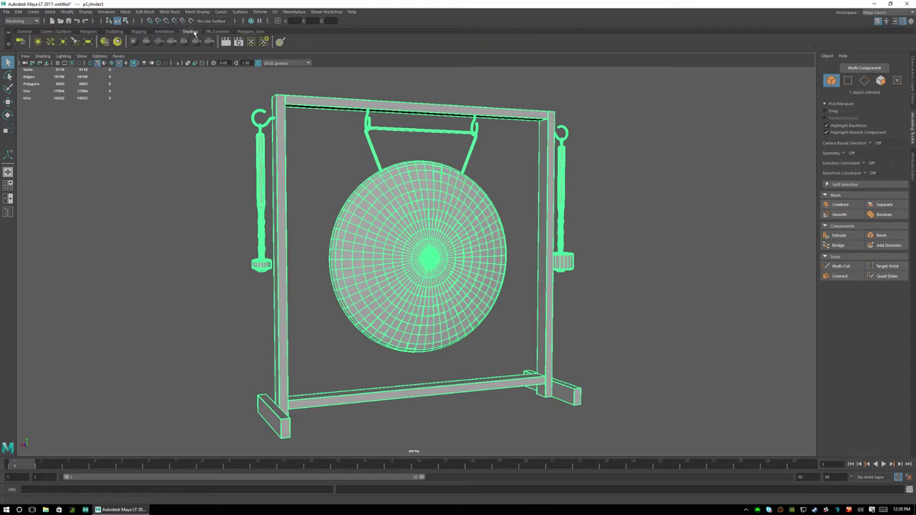
click(147, 42)
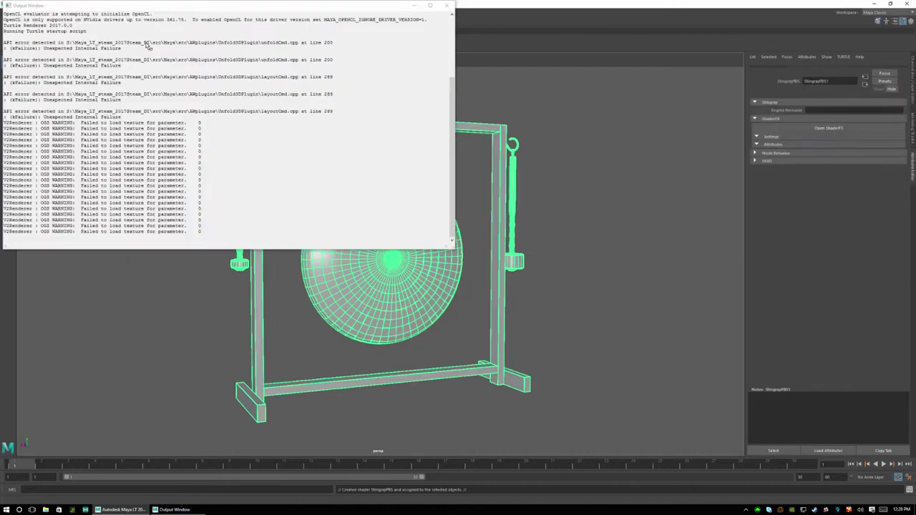
click(443, 7)
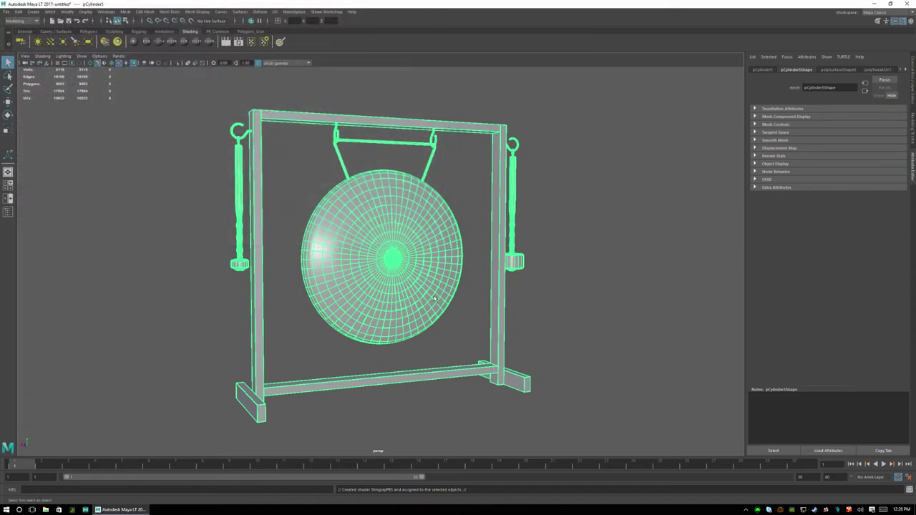
alt+drag(389, 199, 523, 280)
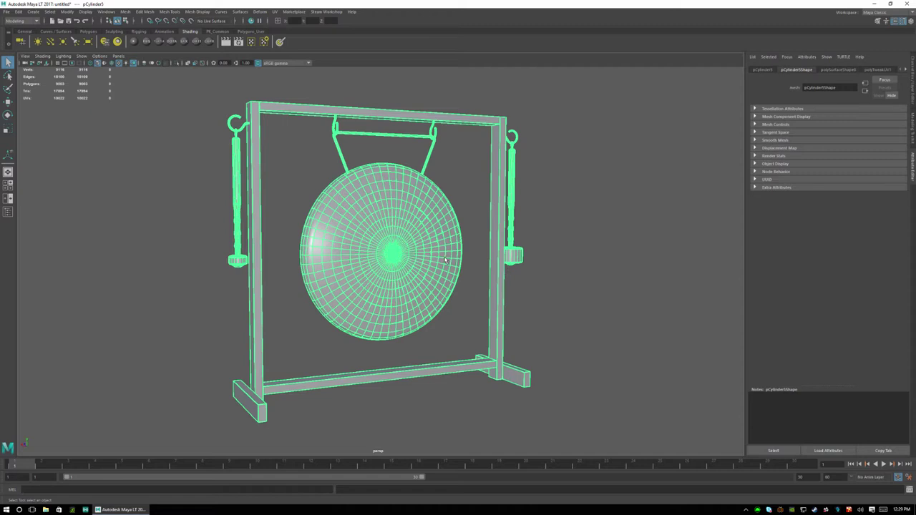
Select the whole gong, freeze its transformations and delete its construction history
click(598, 244)
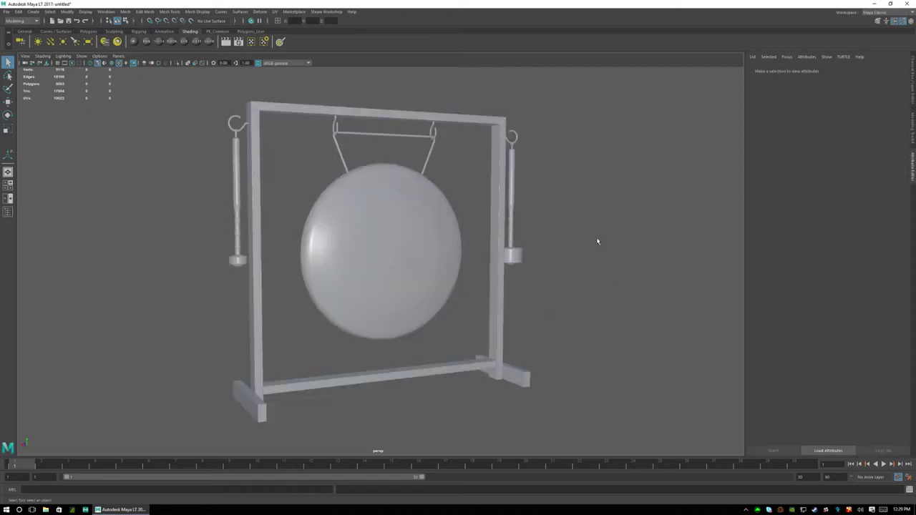
click(424, 259)
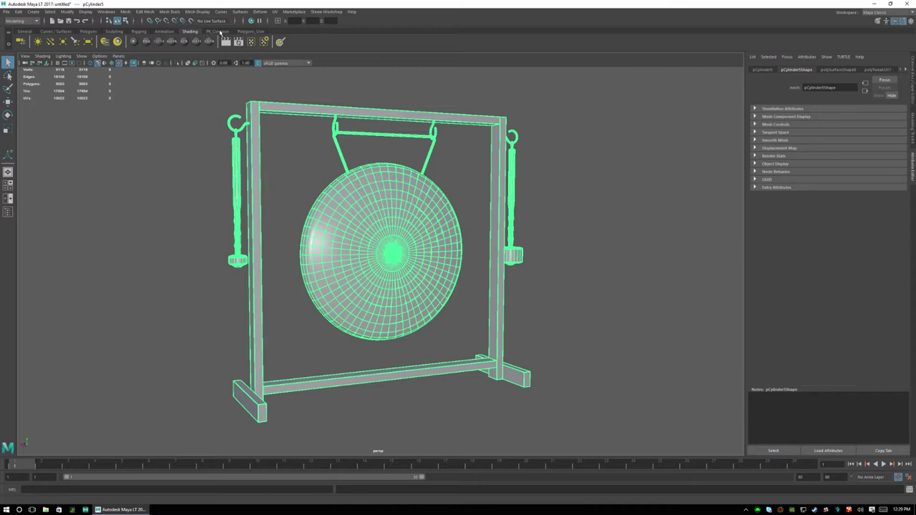
click(220, 32)
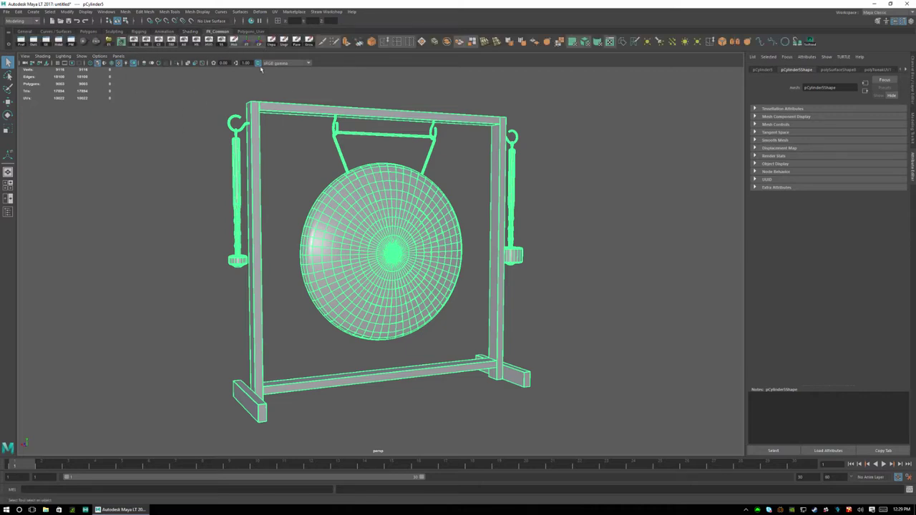
click(248, 42)
click(240, 43)
Rename the gong's transform node to lowercase 'gong'
click(761, 71)
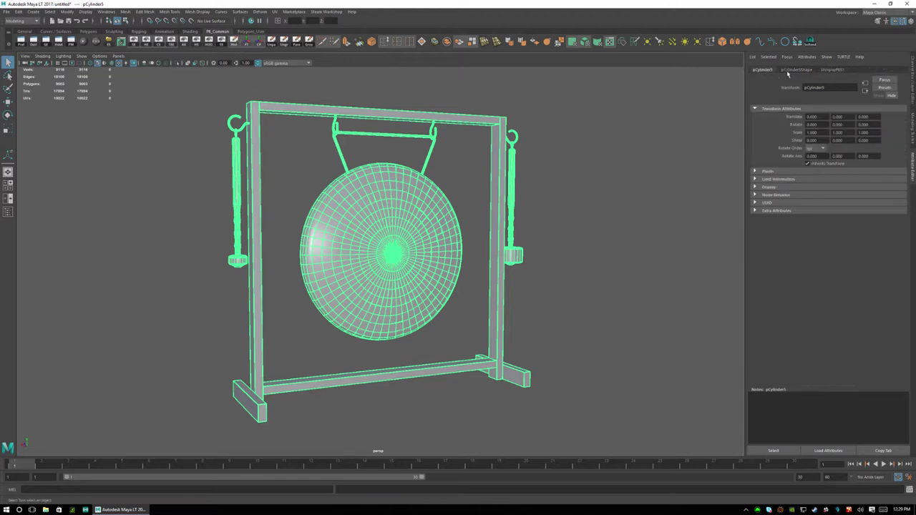
click(794, 70)
click(835, 70)
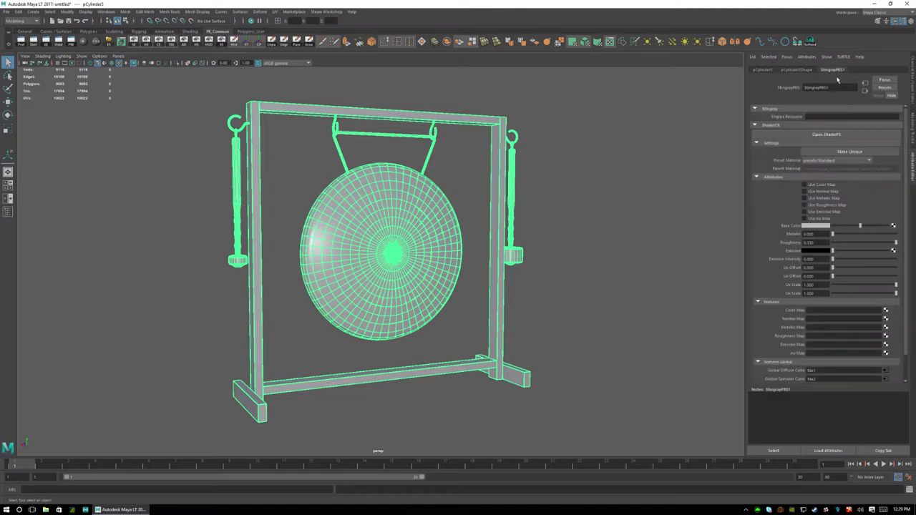
click(762, 71)
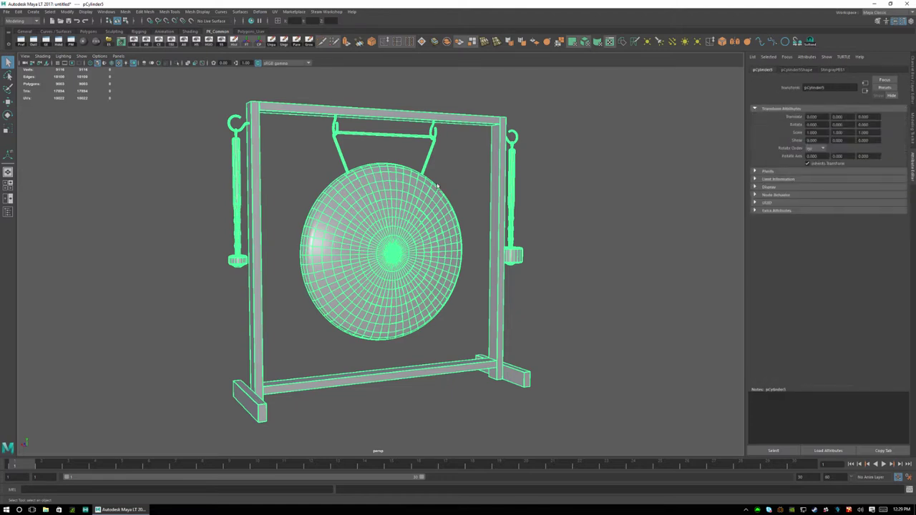
click(814, 87)
text(Gong)
key(Return)
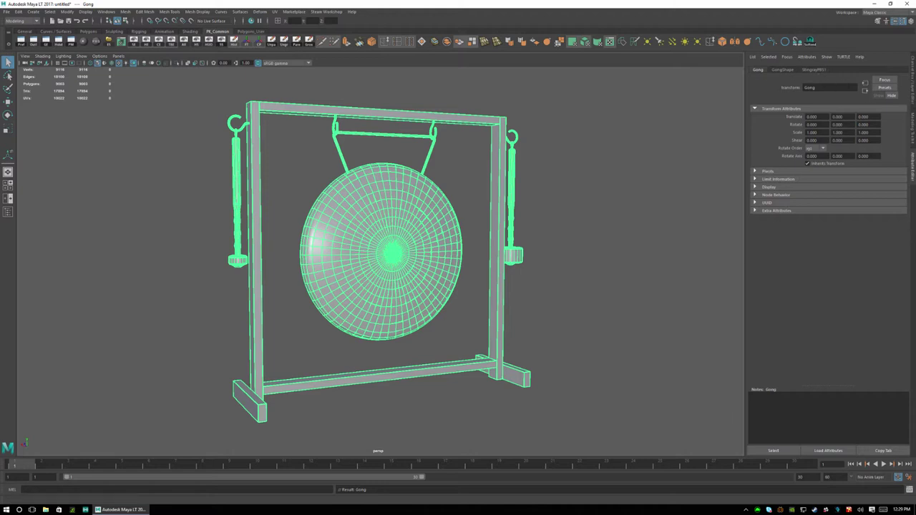
click(816, 87)
text(gong)
key(Return)
Rename the Stingray PBS material to gong_mat
click(822, 69)
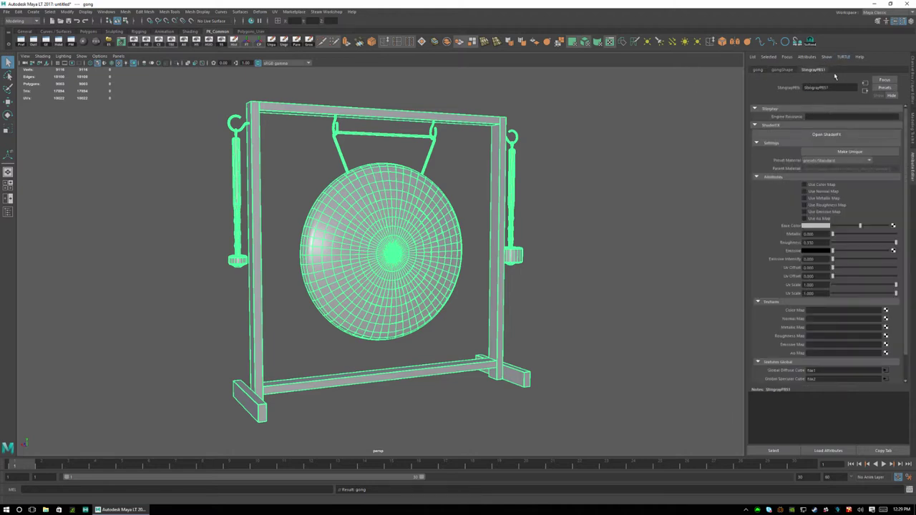
double_click(819, 88)
text(gong_mat)
key(Return)
click(831, 136)
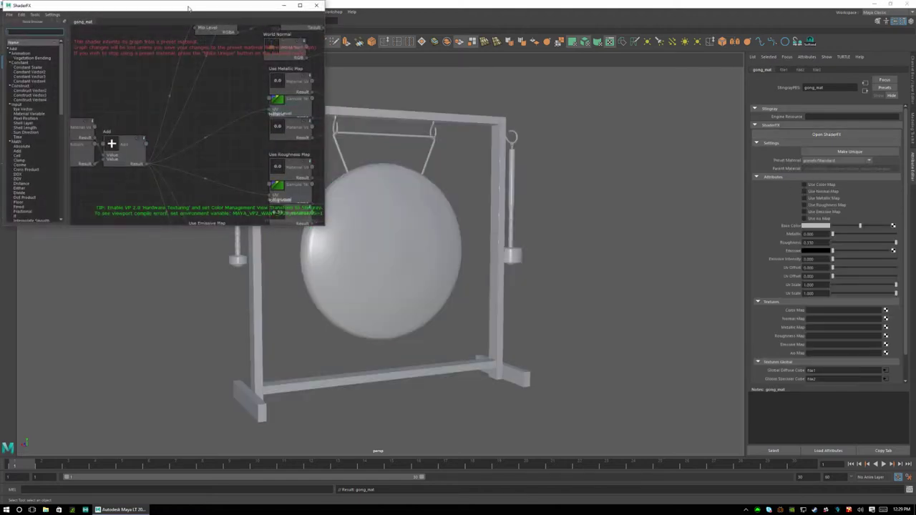
drag(597, 147, 793, 152)
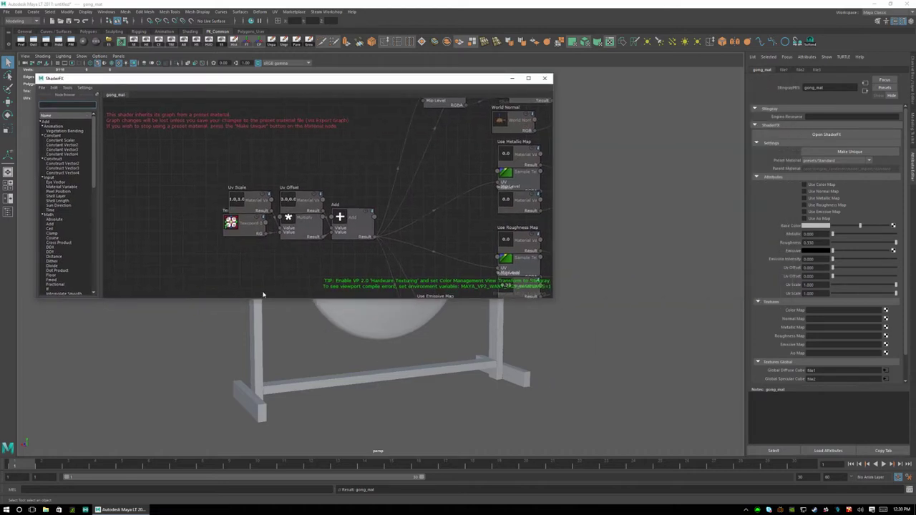
drag(281, 299, 282, 471)
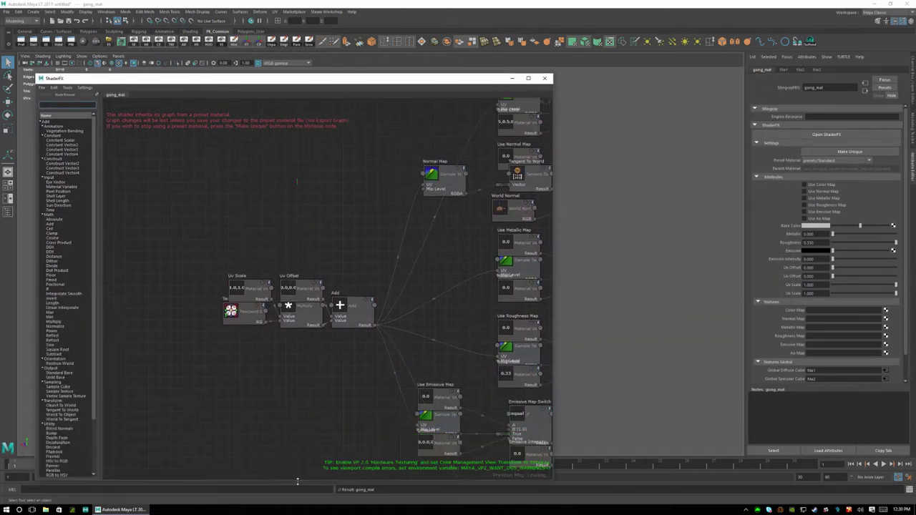
scroll(405, 307, down, 5)
scroll(390, 324, up, 3)
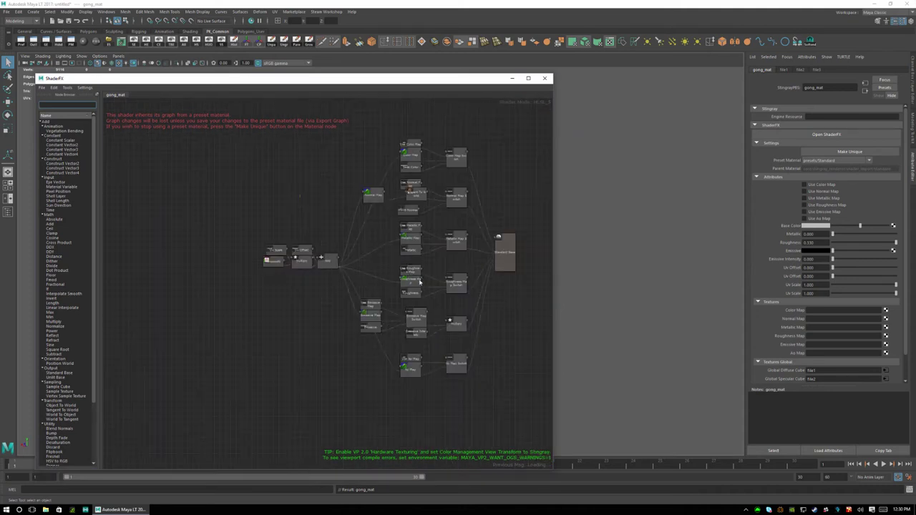
middle_drag(388, 282, 334, 323)
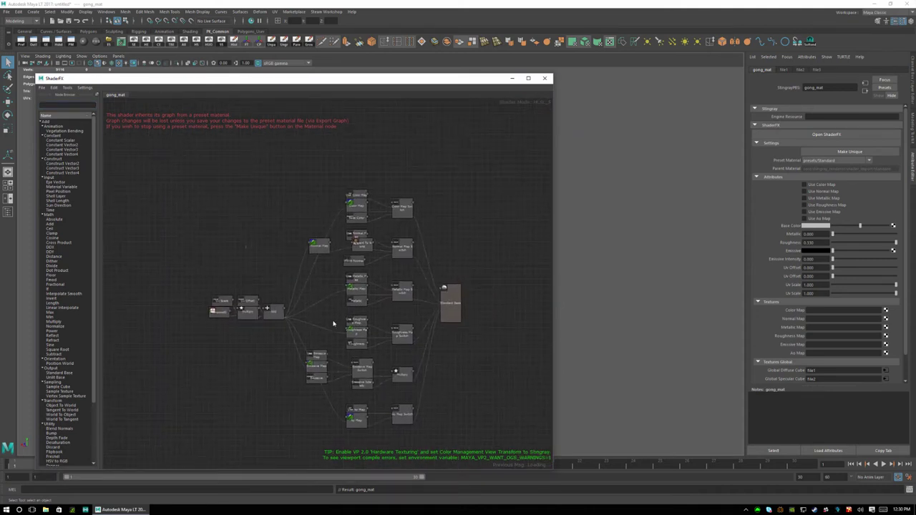
click(545, 78)
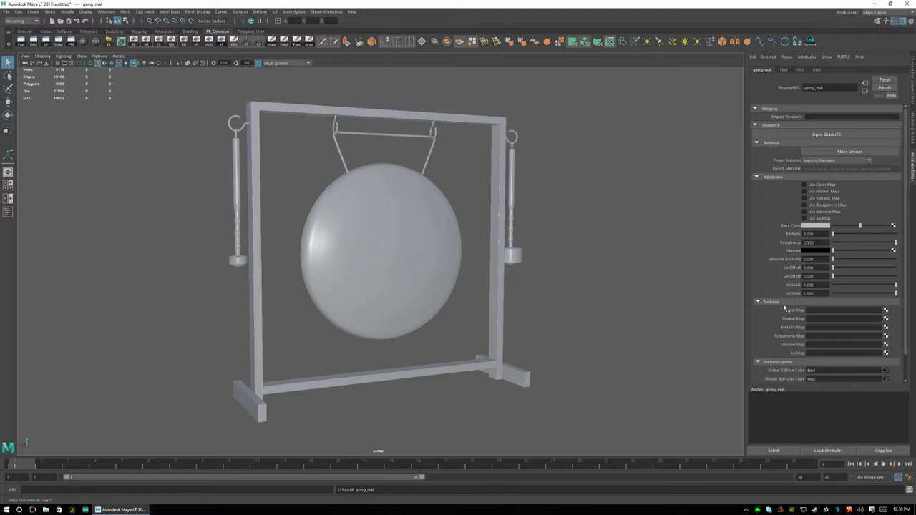
scroll(787, 312, down, 2)
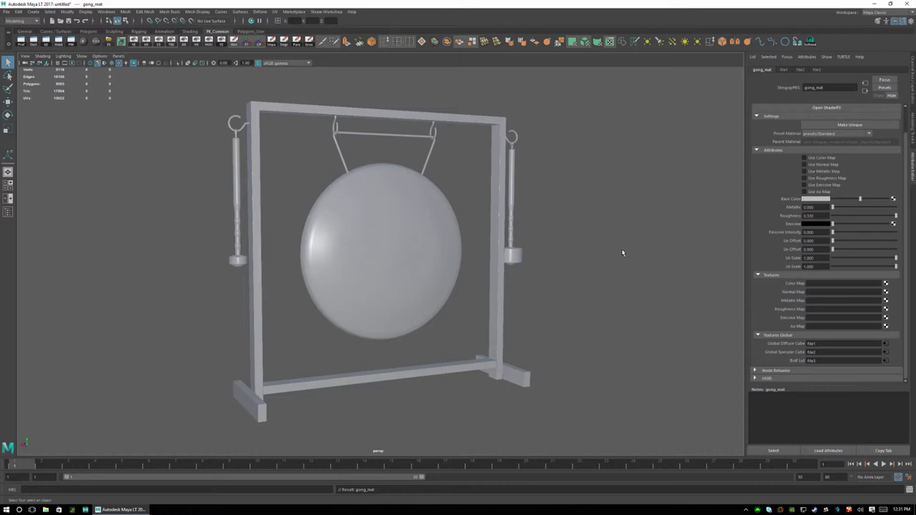
Select the gong and make gong_mat unique so its preset becomes Custom
click(504, 200)
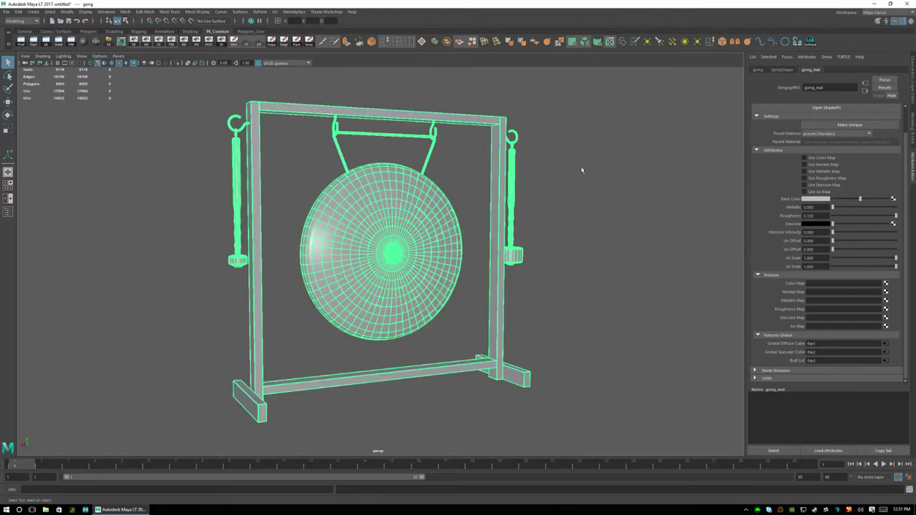
click(844, 126)
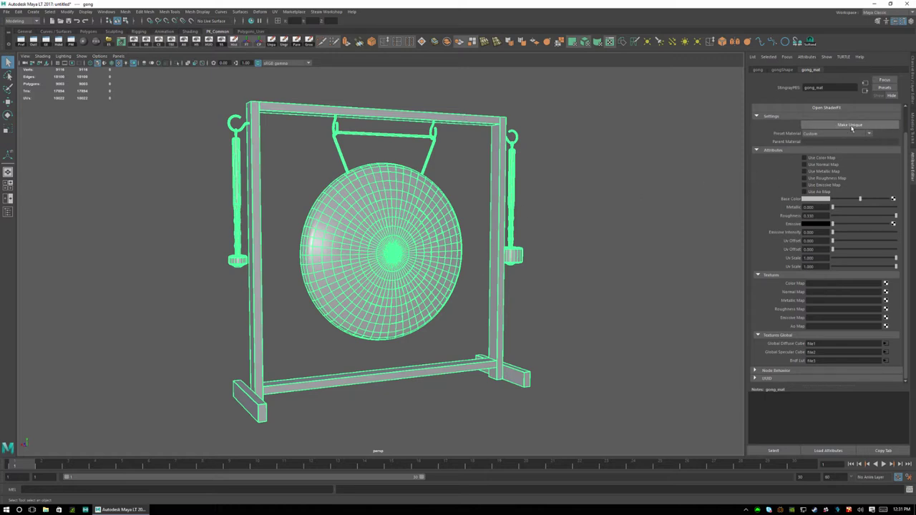
Open gong_mat's ShaderFX graph and delete the map nodes in the middle columns
click(827, 108)
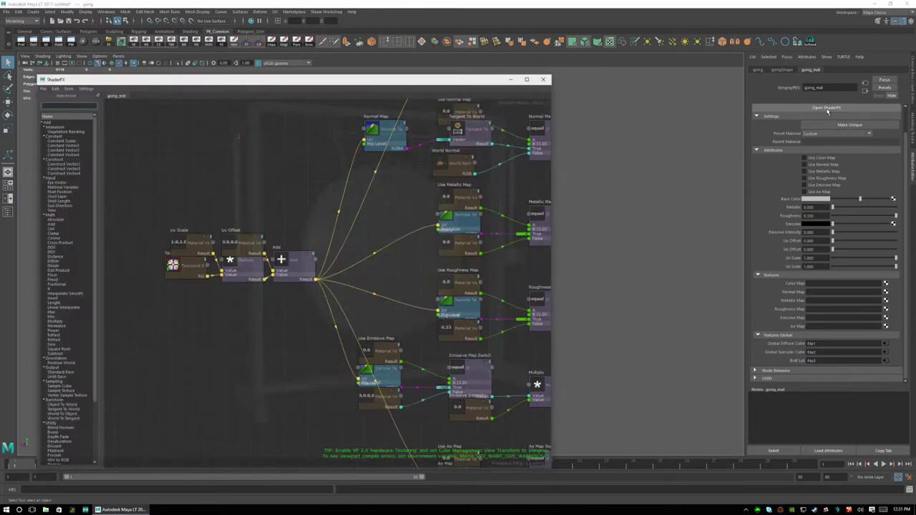
scroll(493, 257, down, 3)
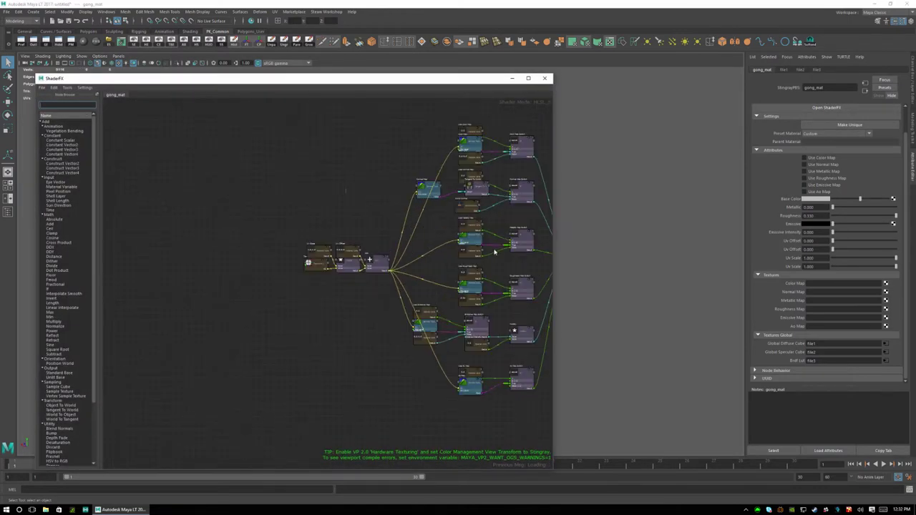
middle_drag(479, 254, 399, 291)
scroll(358, 292, up, 2)
scroll(351, 293, down, 2)
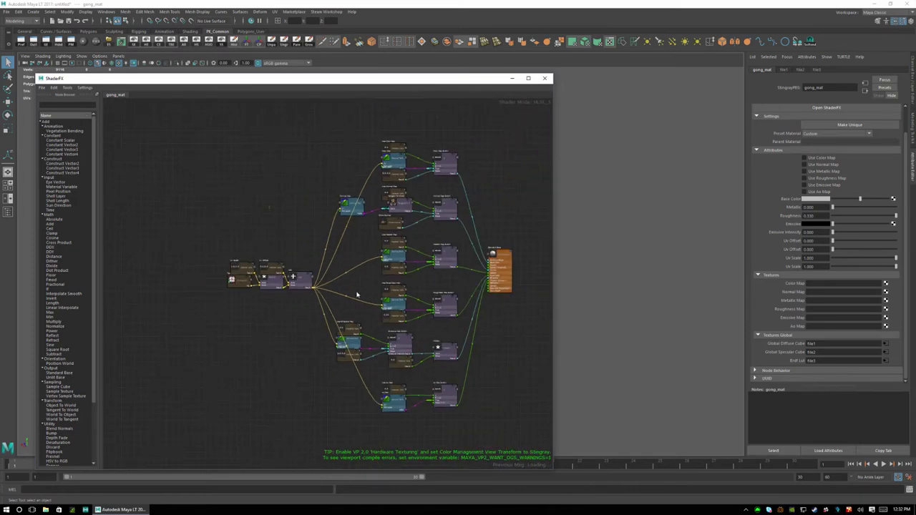
drag(332, 119, 471, 437)
key(Delete)
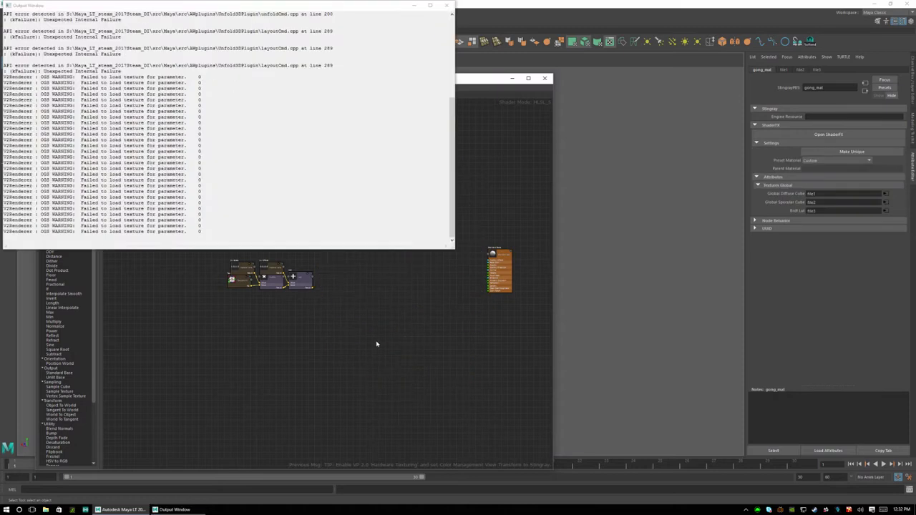
click(447, 5)
Delete the UV Scale, UV Offset, Multiply and Add math nodes
scroll(296, 319, up, 5)
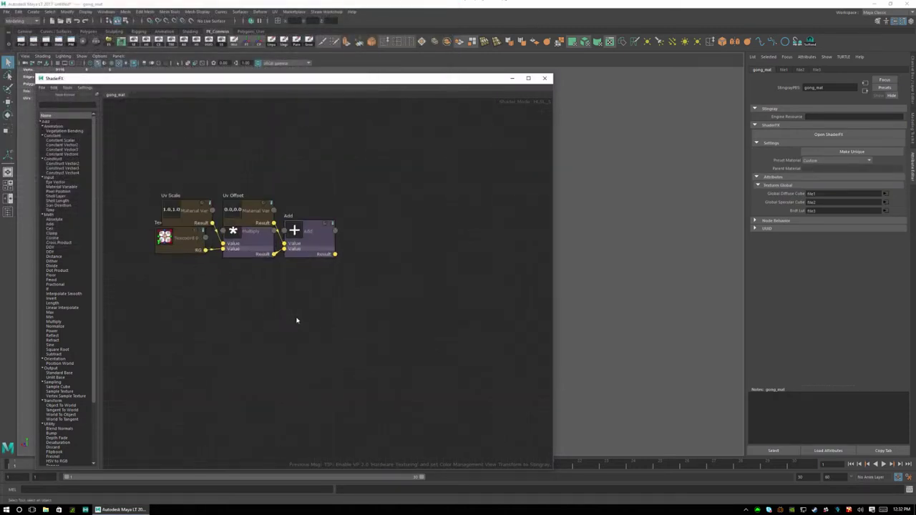
drag(149, 214, 159, 393)
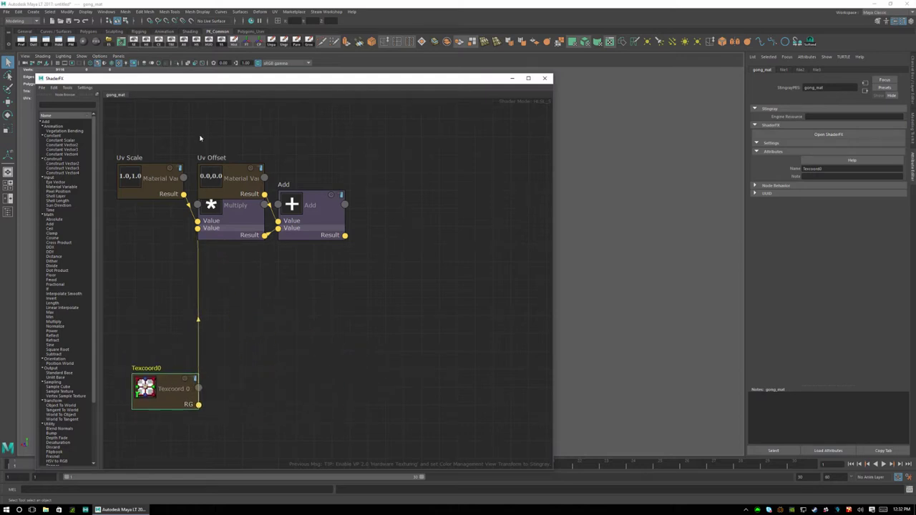
drag(160, 113, 395, 263)
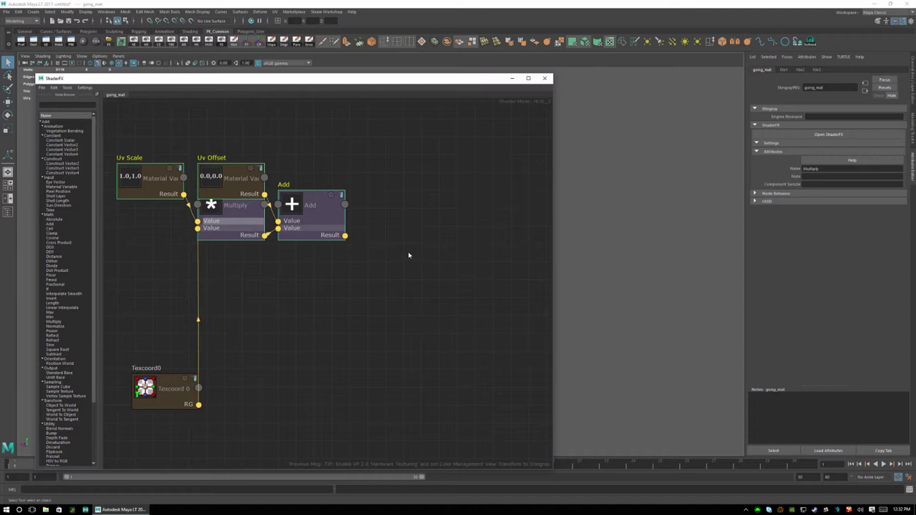
key(Delete)
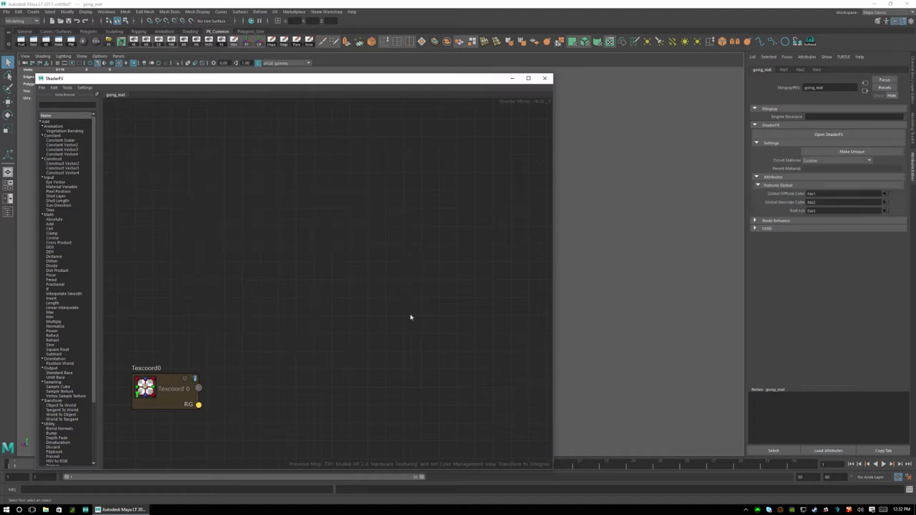
scroll(411, 317, down, 5)
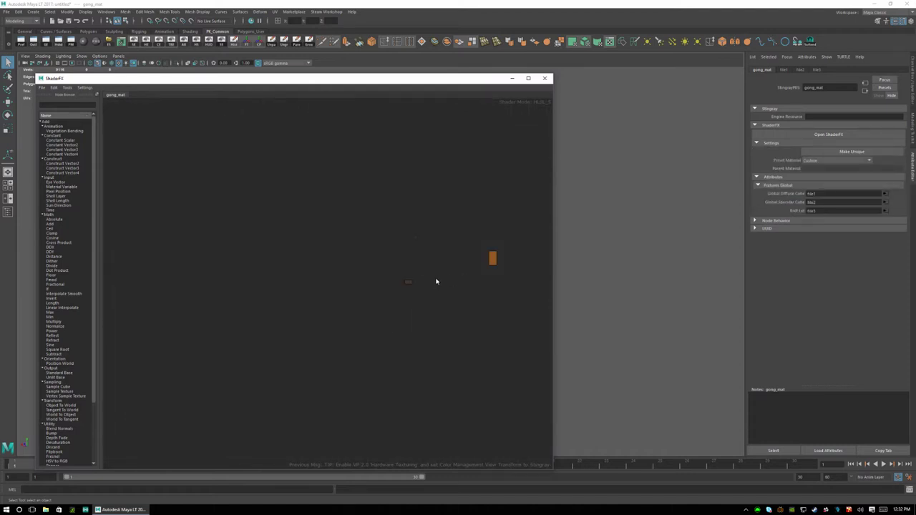
scroll(436, 281, up, 3)
Maximize the ShaderFX editor and place Texcoord0 to the left of Standard Base
drag(346, 279, 515, 226)
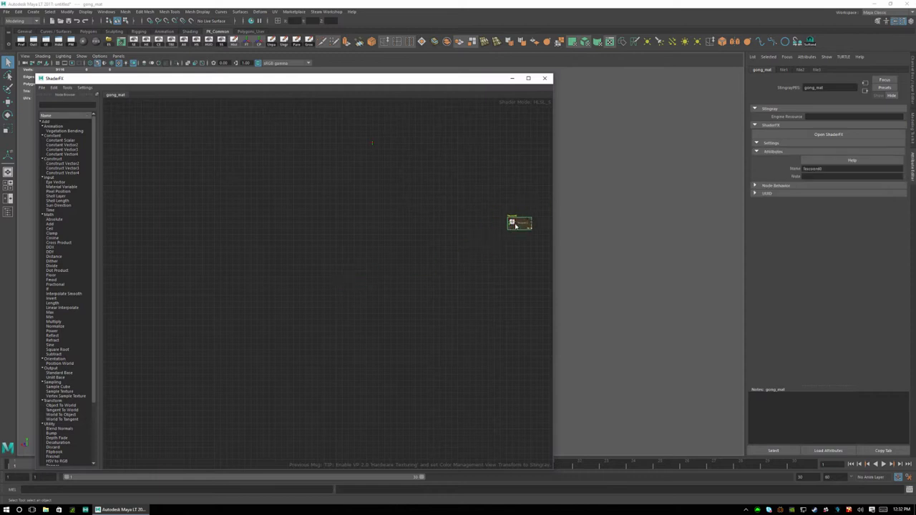
middle_drag(524, 292, 357, 352)
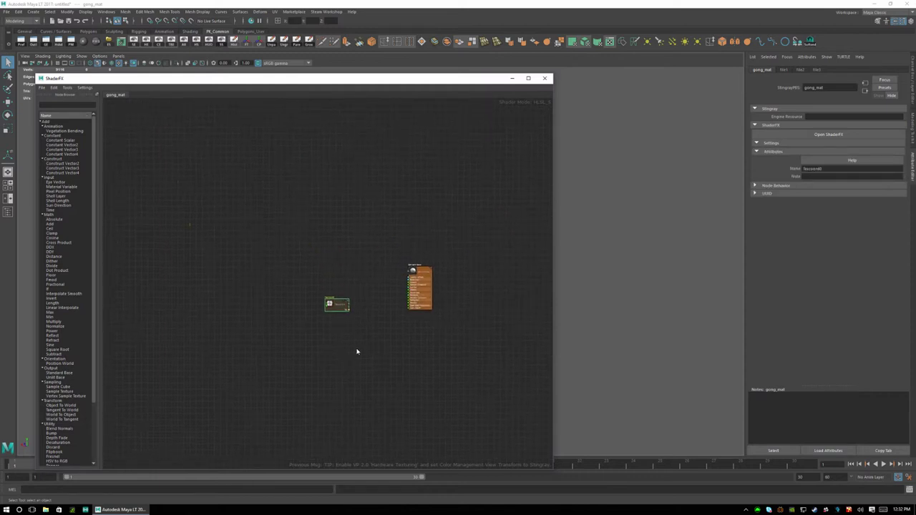
scroll(404, 283, up, 5)
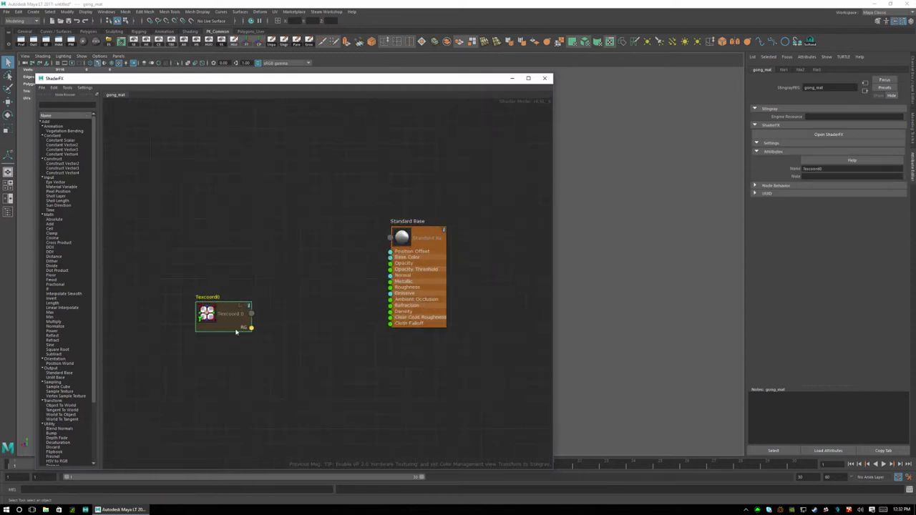
drag(236, 332, 255, 280)
scroll(405, 285, up, 3)
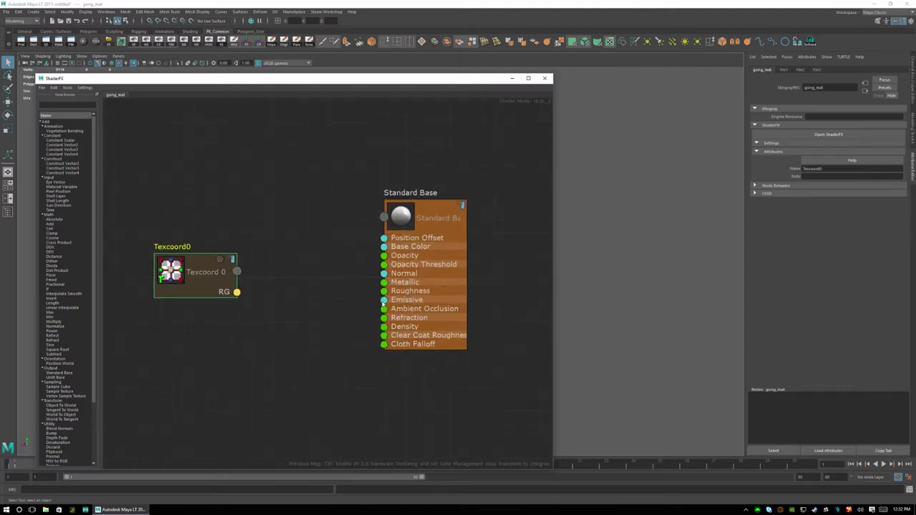
click(528, 78)
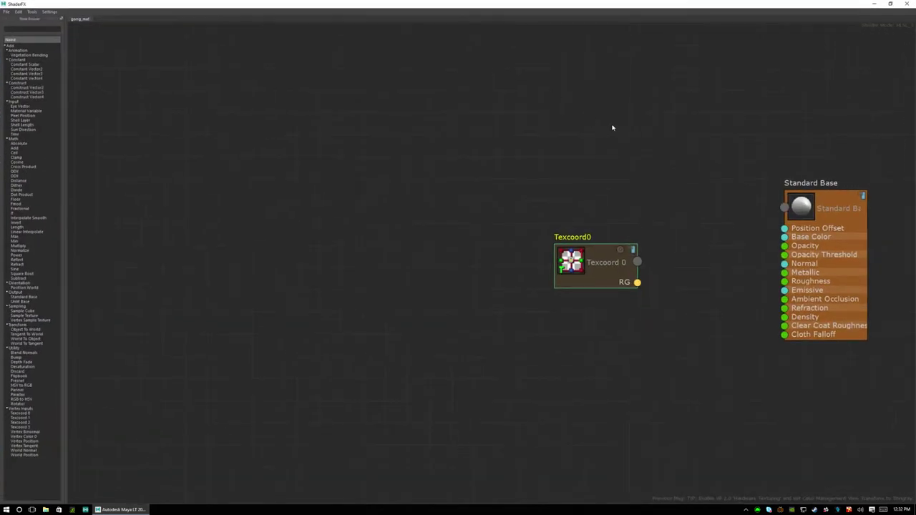
drag(608, 262, 315, 252)
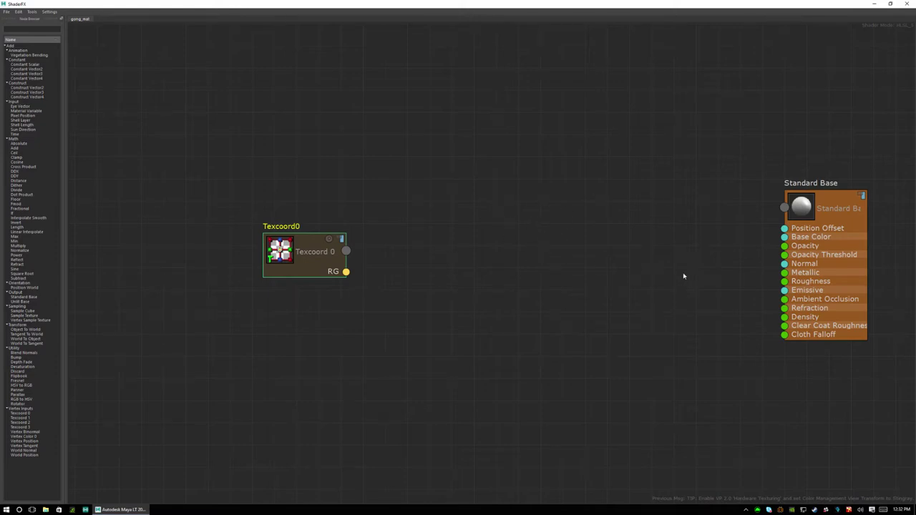
right_click(556, 154)
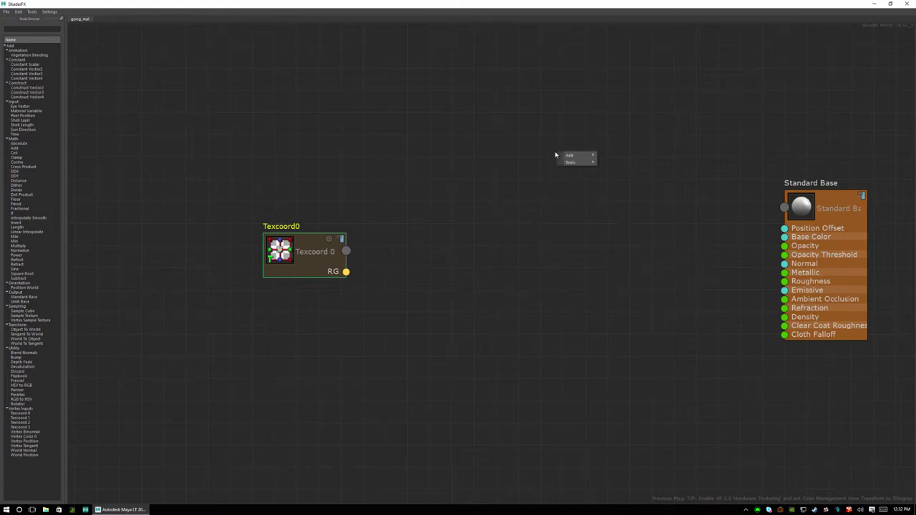
Add the first two Sample Texture nodes via Add > Sampling > Sample Texture
click(469, 192)
right_click(491, 141)
mouse_move(504, 146)
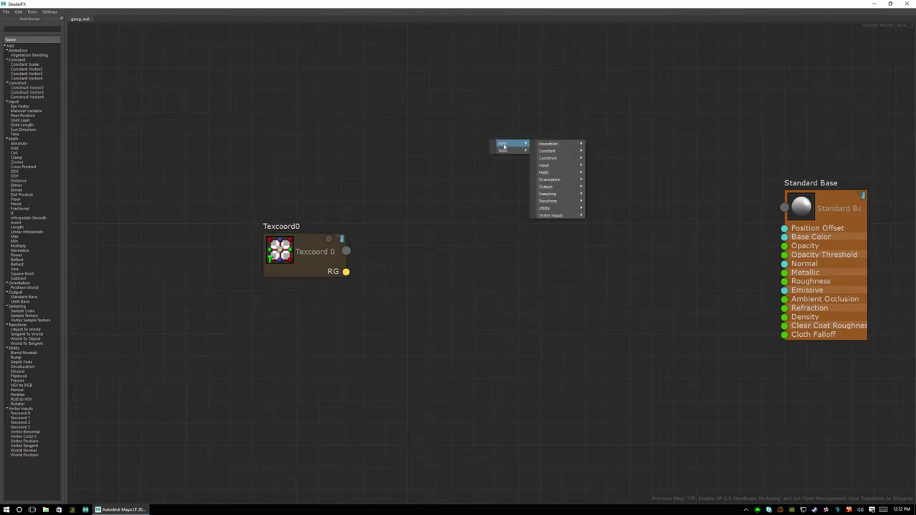
mouse_move(551, 204)
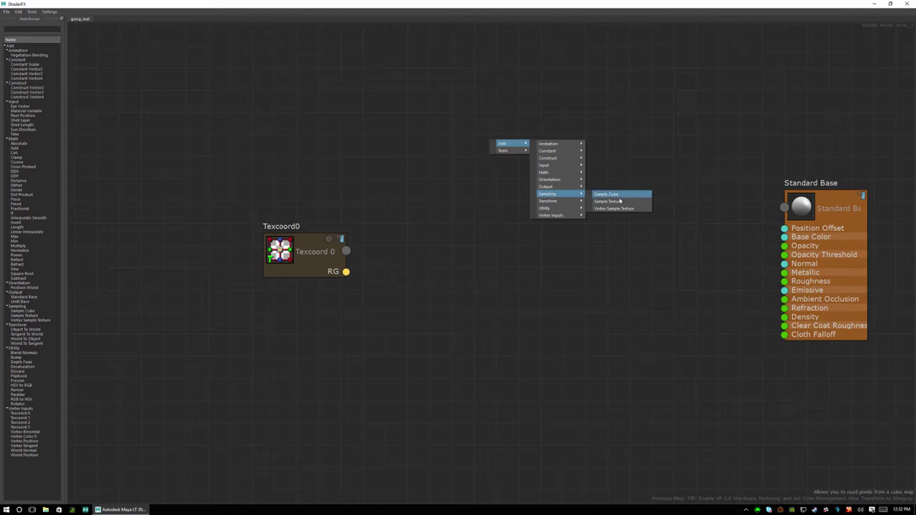
click(607, 201)
drag(538, 129, 542, 105)
right_click(528, 201)
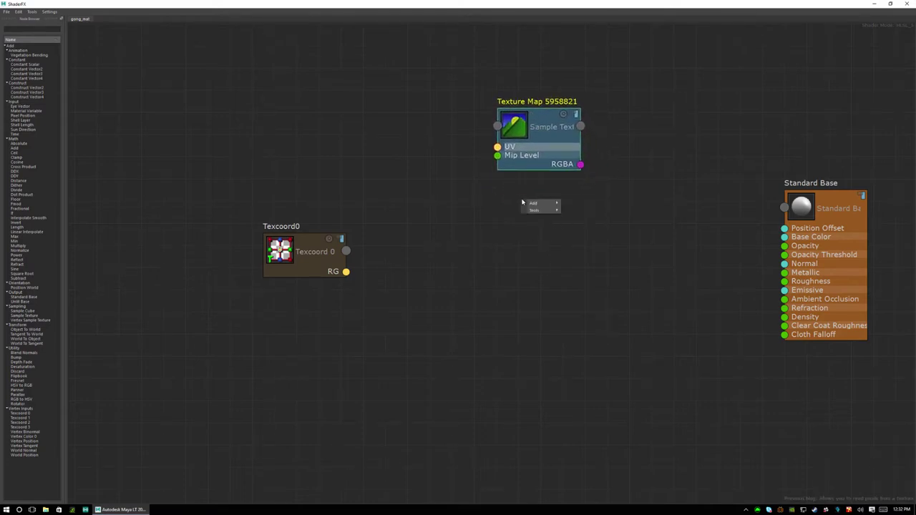
mouse_move(535, 205)
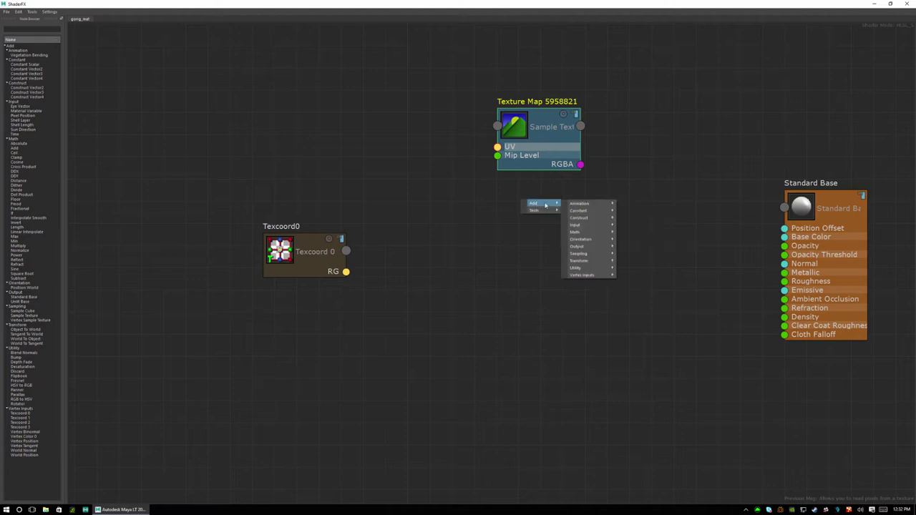
mouse_move(581, 253)
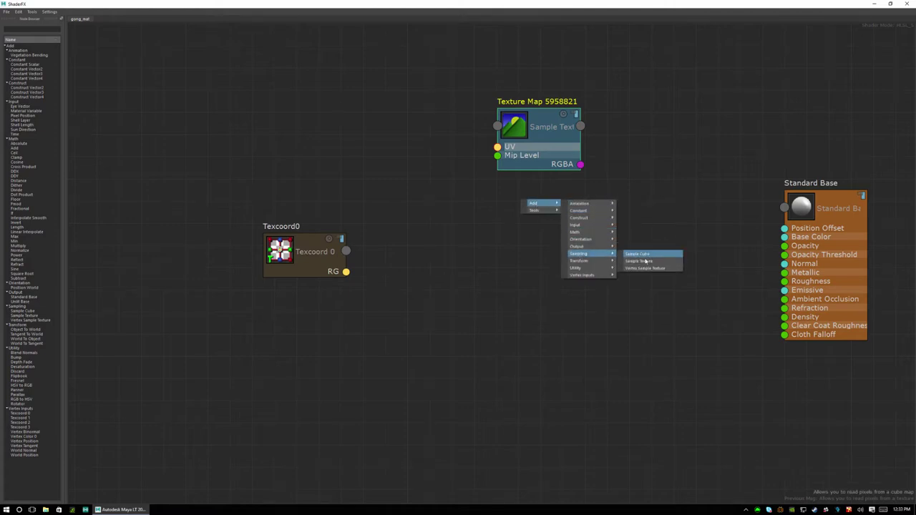
click(641, 261)
Add the third and fourth Sample Texture nodes to the graph
right_click(505, 321)
mouse_move(517, 323)
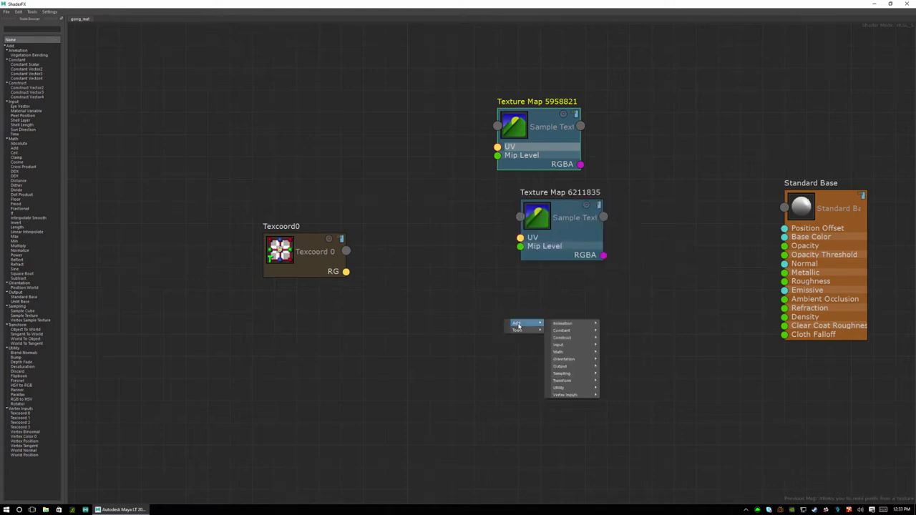
mouse_move(566, 373)
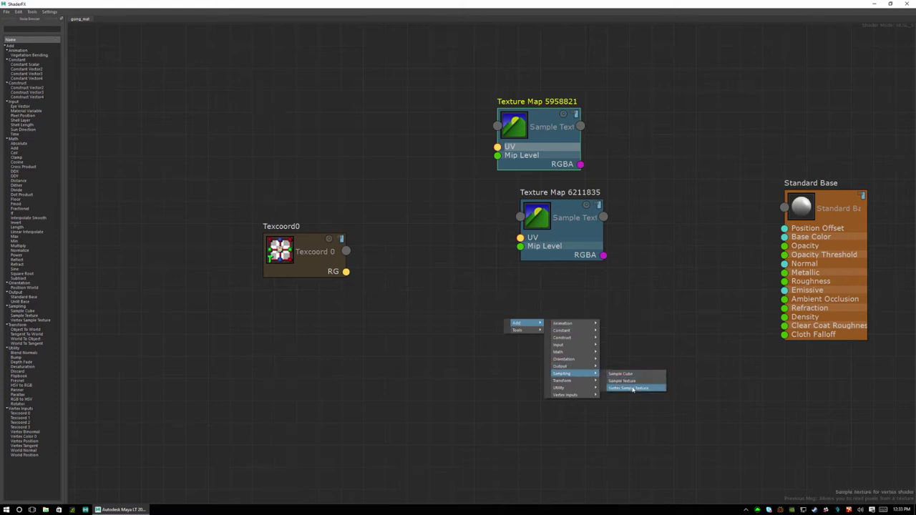
click(630, 380)
right_click(411, 328)
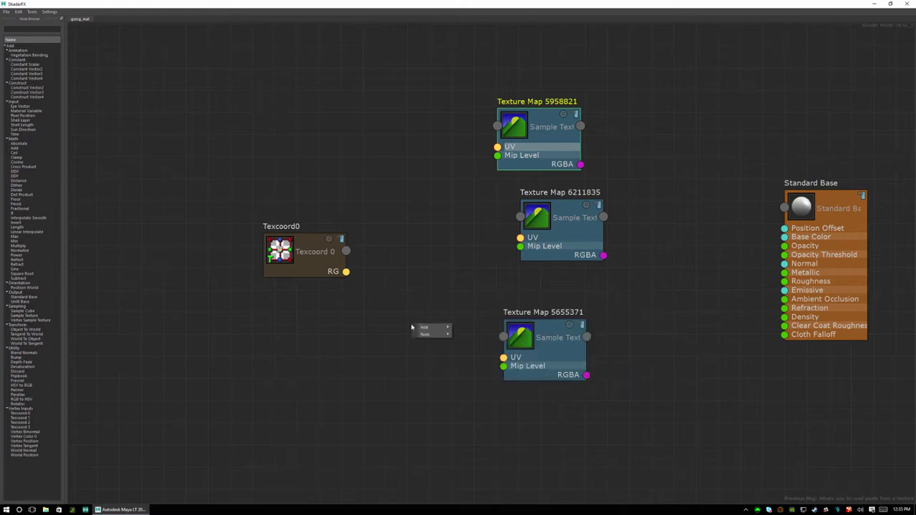
mouse_move(426, 328)
mouse_move(479, 378)
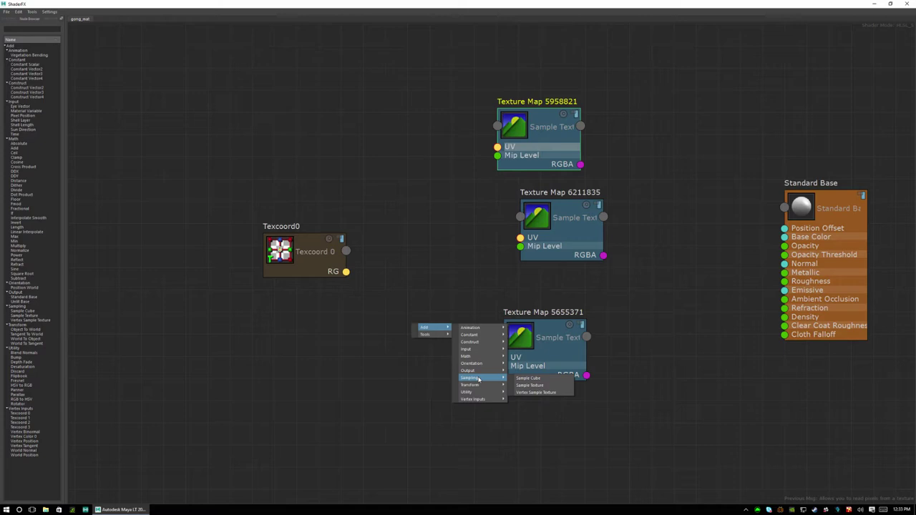
click(534, 386)
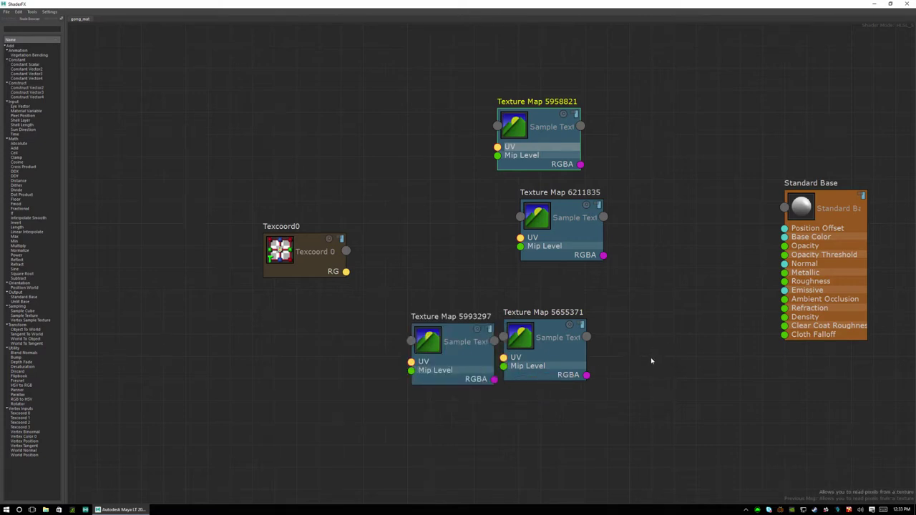
middle_drag(651, 357, 640, 260)
Stack Texture Maps 5958821, 6211835, 5655371 and 5993297 in one column and frame the graph
scroll(458, 286, up, 1)
drag(457, 256, 564, 346)
middle_drag(649, 252, 669, 286)
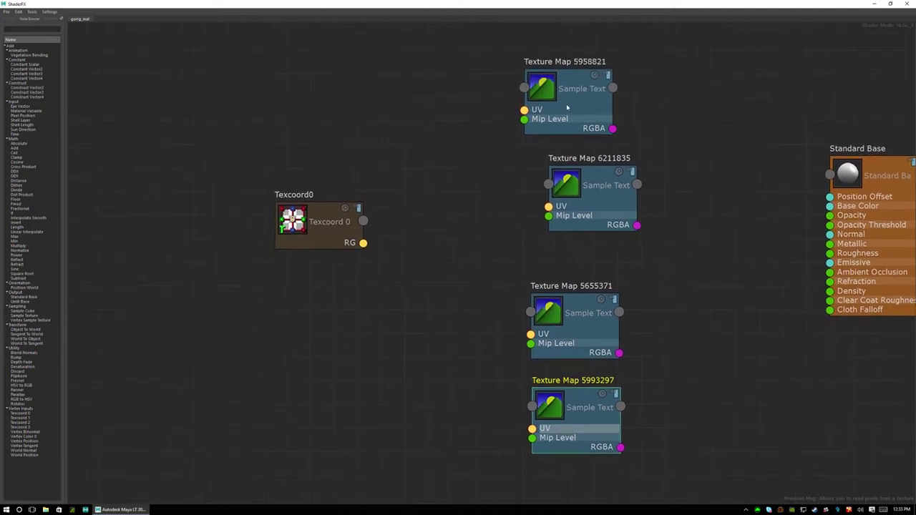
drag(567, 107, 577, 88)
click(576, 173)
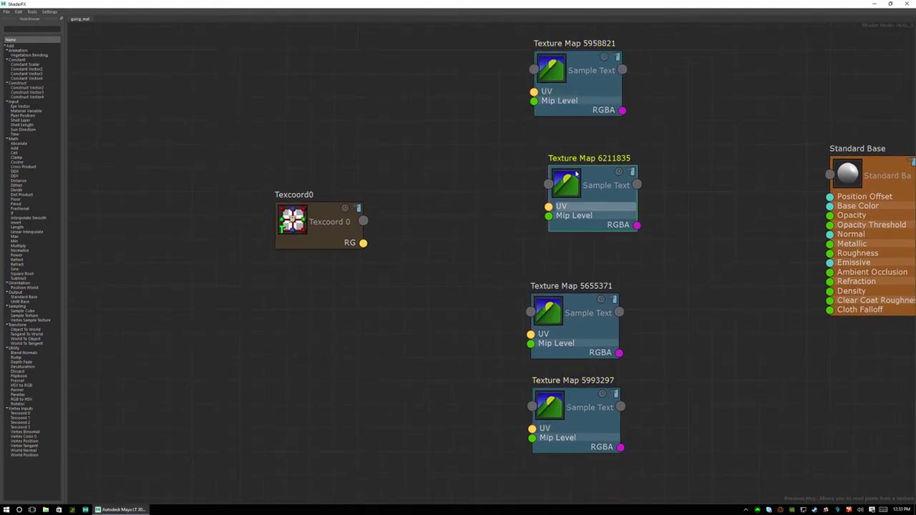
mouse_move(577, 173)
mouse_down()
mouse_move(610, 164)
mouse_move(539, 155)
mouse_move(586, 180)
mouse_move(579, 169)
mouse_up()
drag(591, 309, 580, 282)
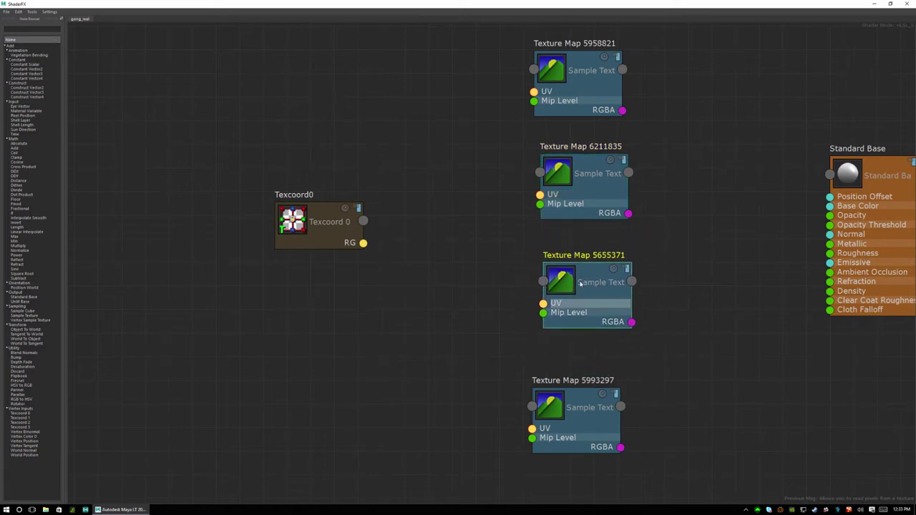
drag(561, 418, 573, 403)
middle_drag(691, 94, 651, 197)
click(551, 163)
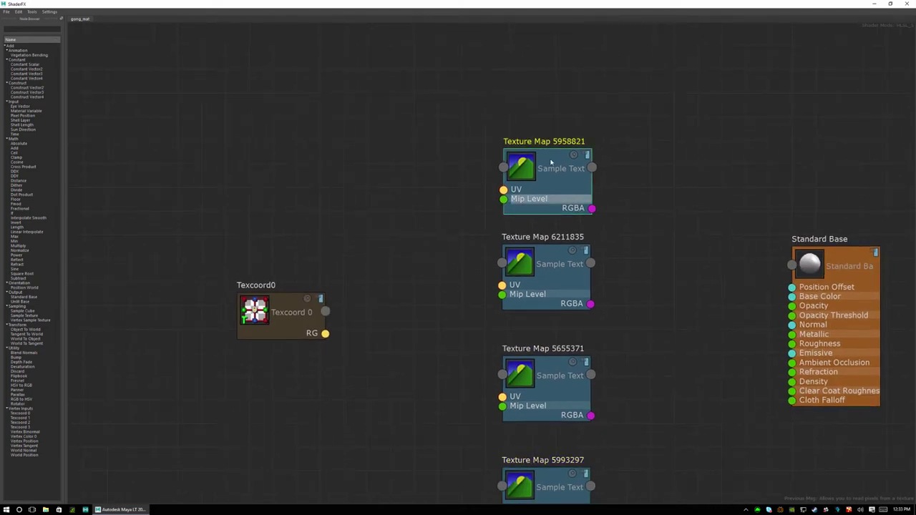
key(a)
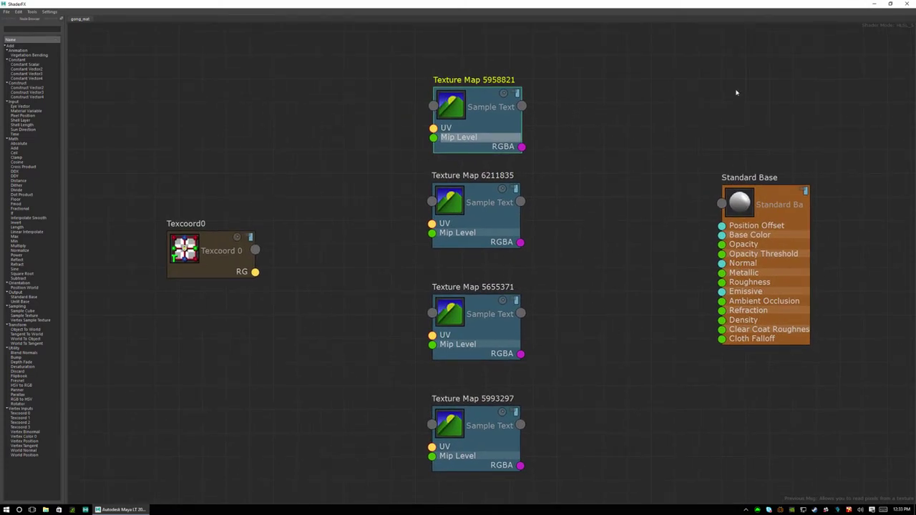
Restore the ShaderFX window to about 1040x700 and frame all graph nodes
click(890, 5)
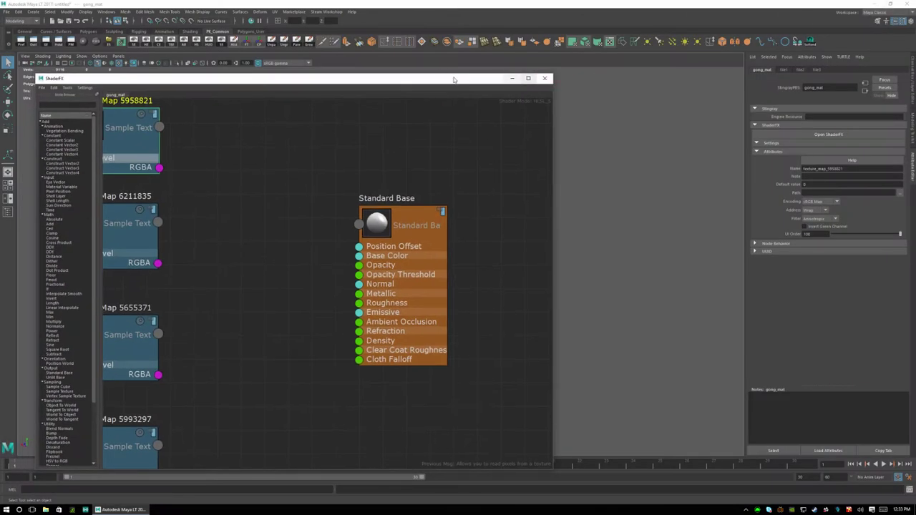
drag(510, 77, 429, 8)
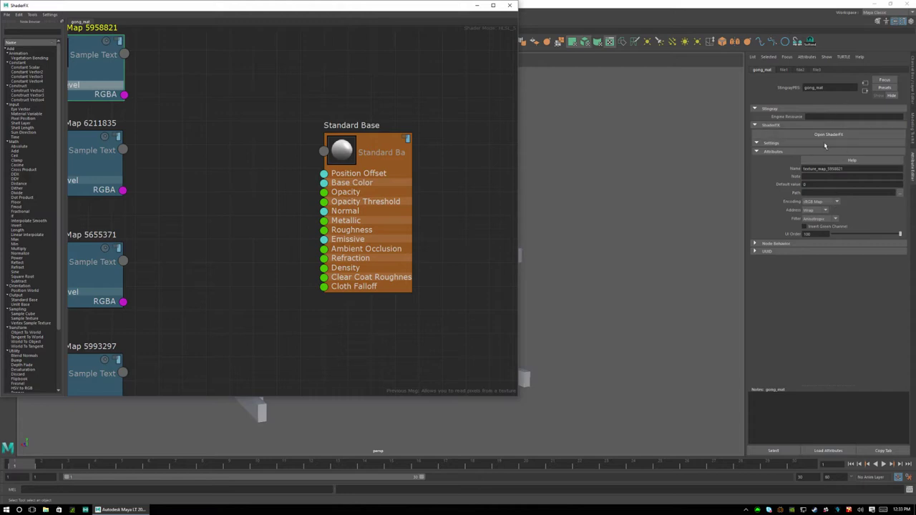
drag(519, 397, 744, 505)
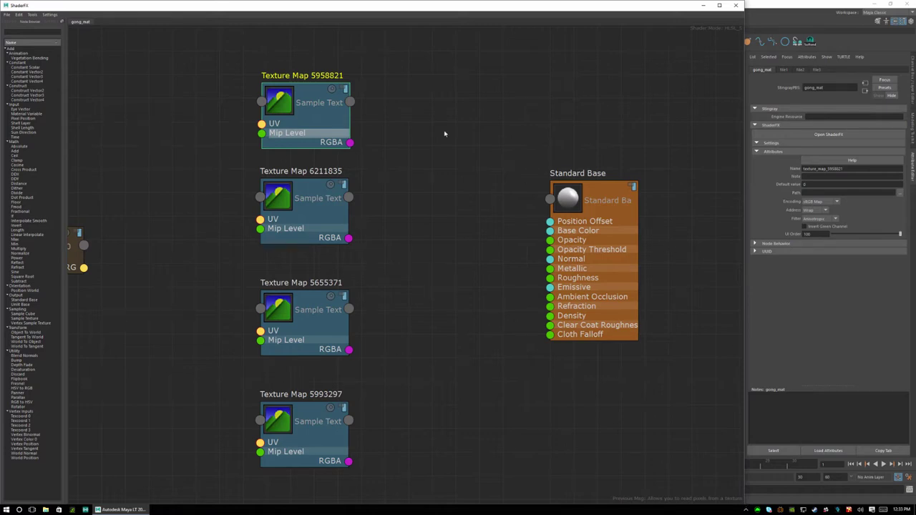
key(a)
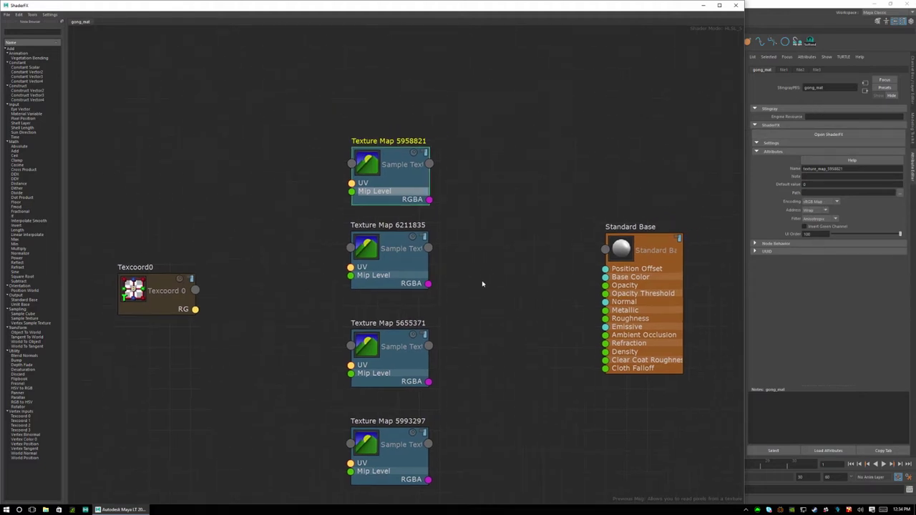
Rename the first two texture map nodes Color and Normal
drag(385, 178, 379, 157)
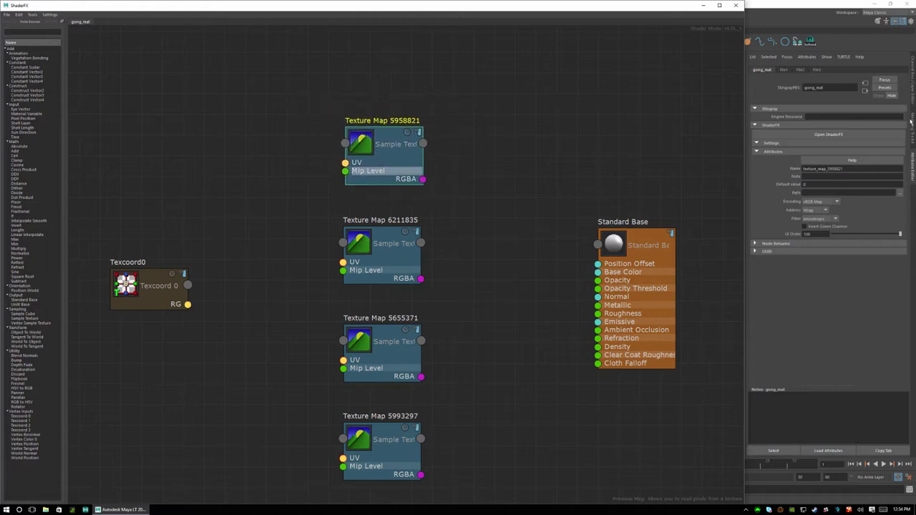
drag(844, 169, 753, 167)
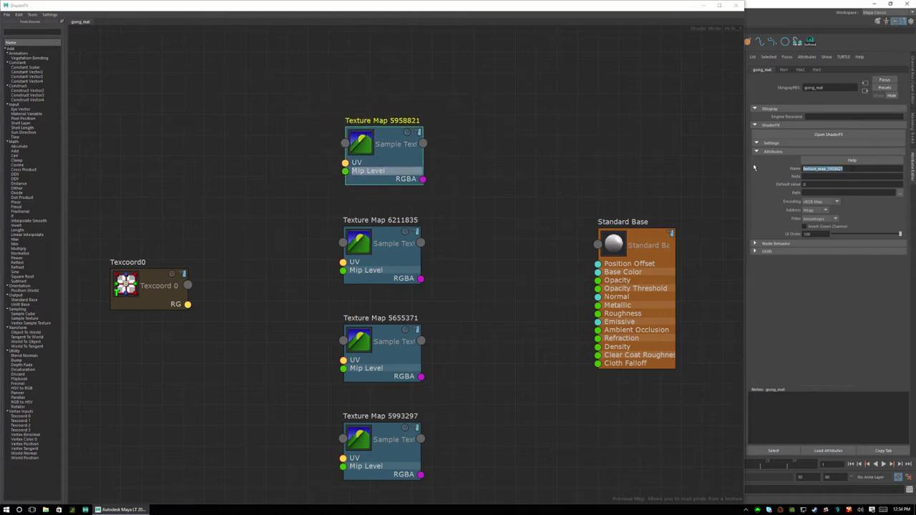
text(color)
key(Return)
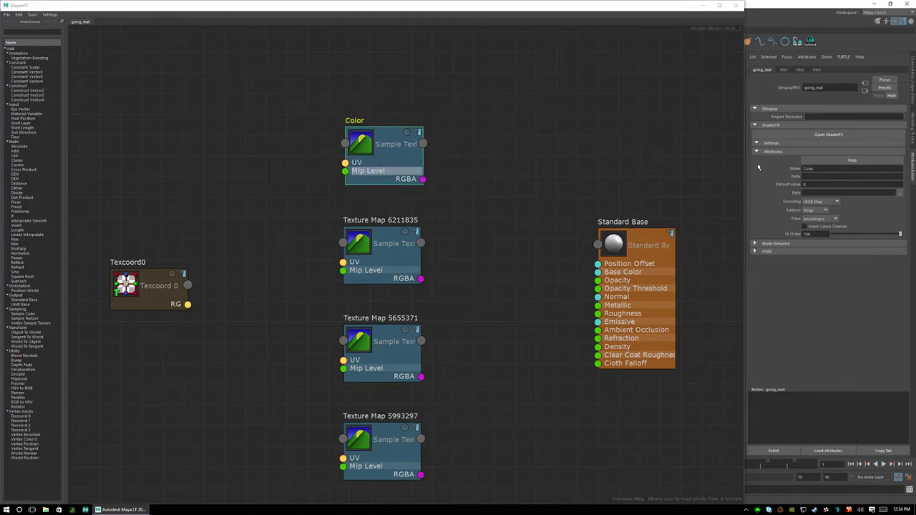
click(395, 244)
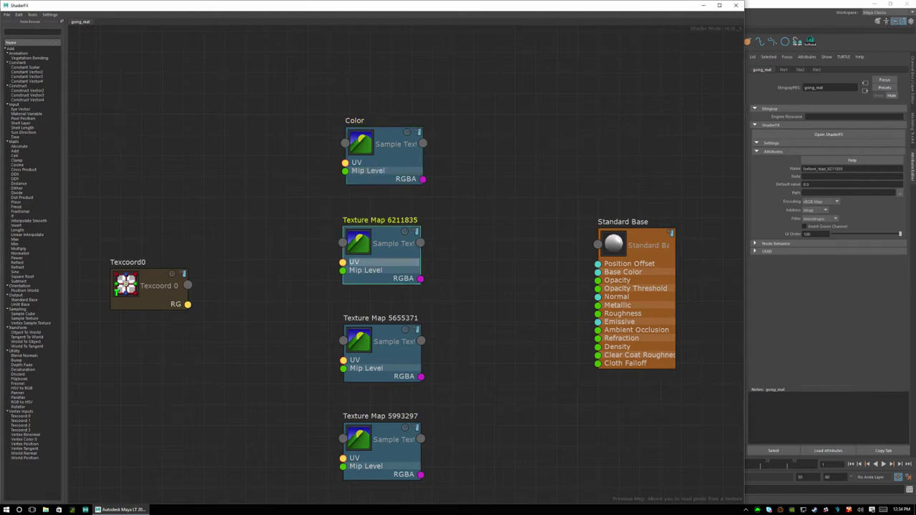
key(Tab)
text(Norm)
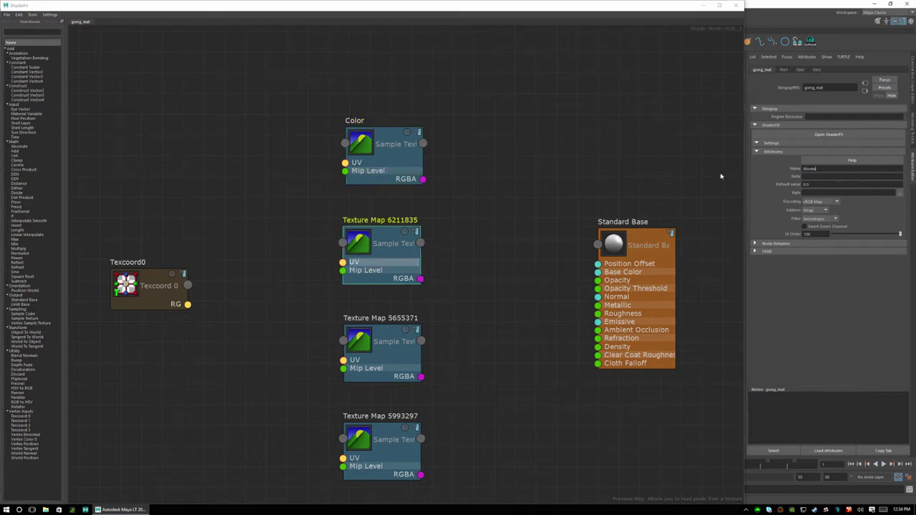
text(al)
key(Return)
Rename the third and fourth texture map nodes RMA and Emissive
click(383, 343)
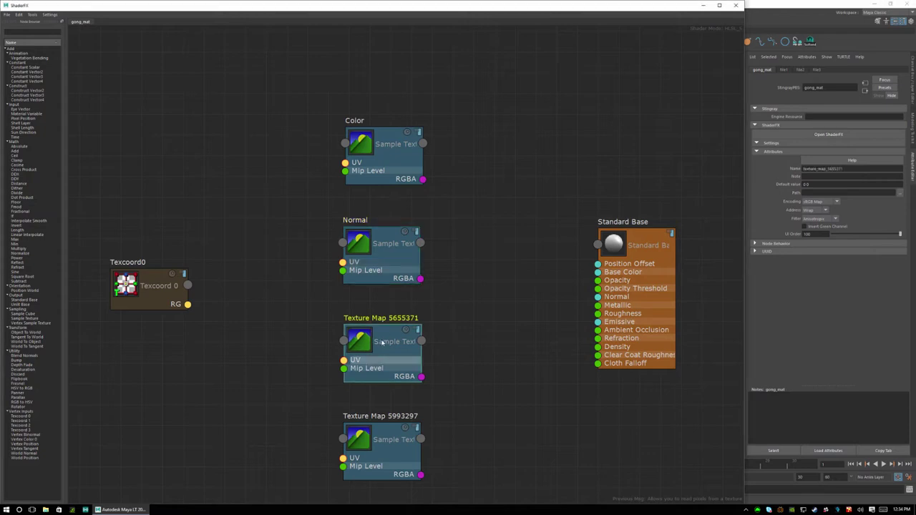
key(Tab)
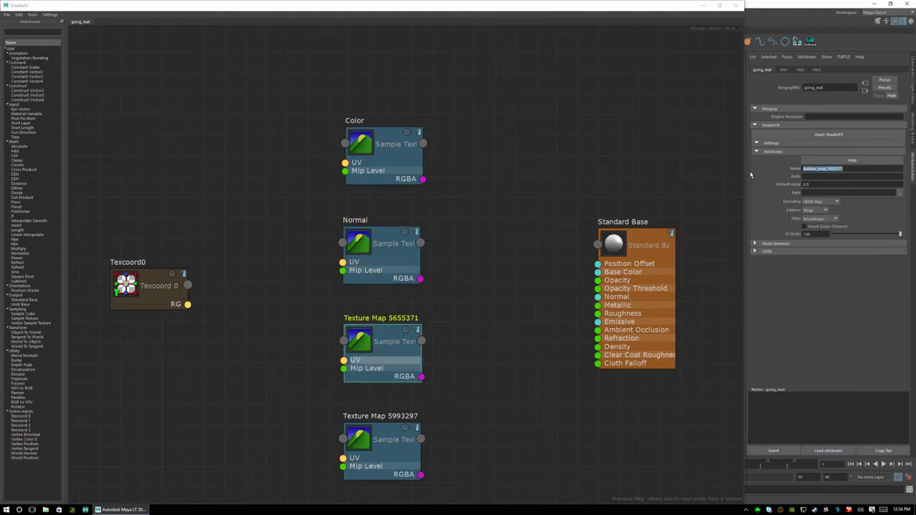
text(RMA)
key(Return)
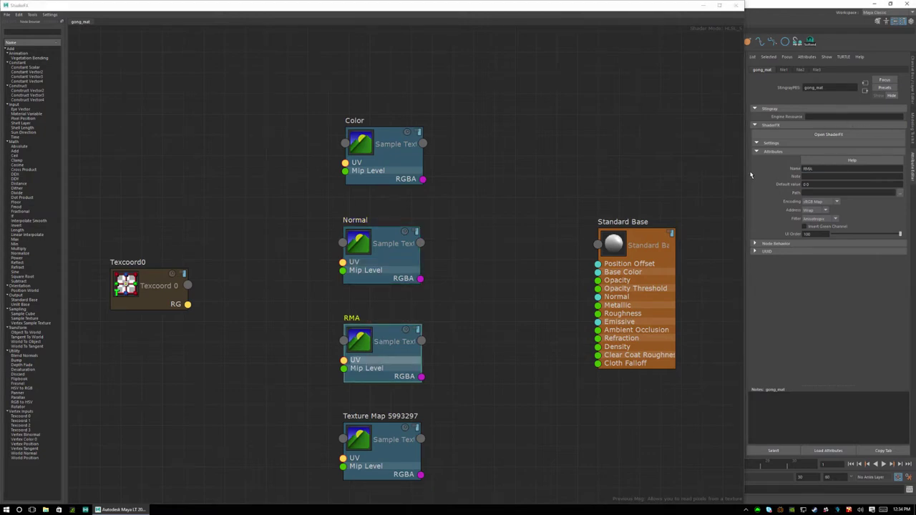
click(378, 462)
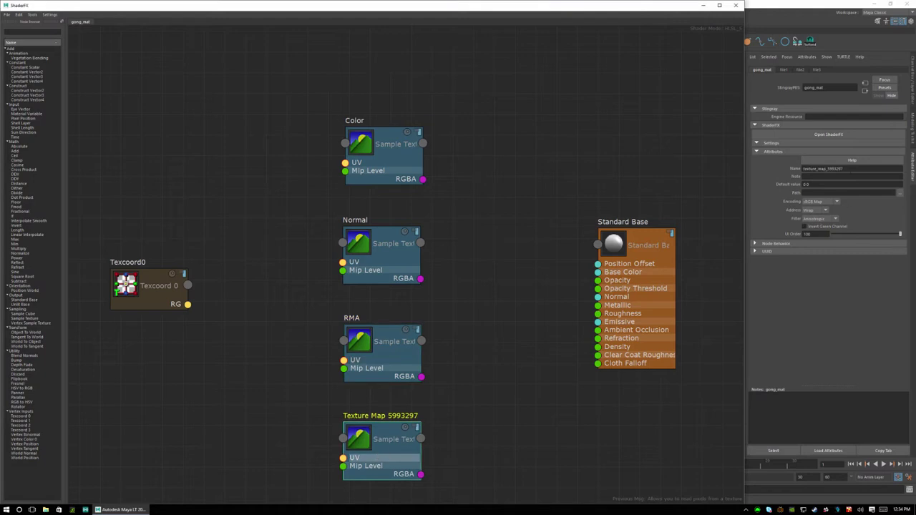
double_click(823, 169)
text(E)
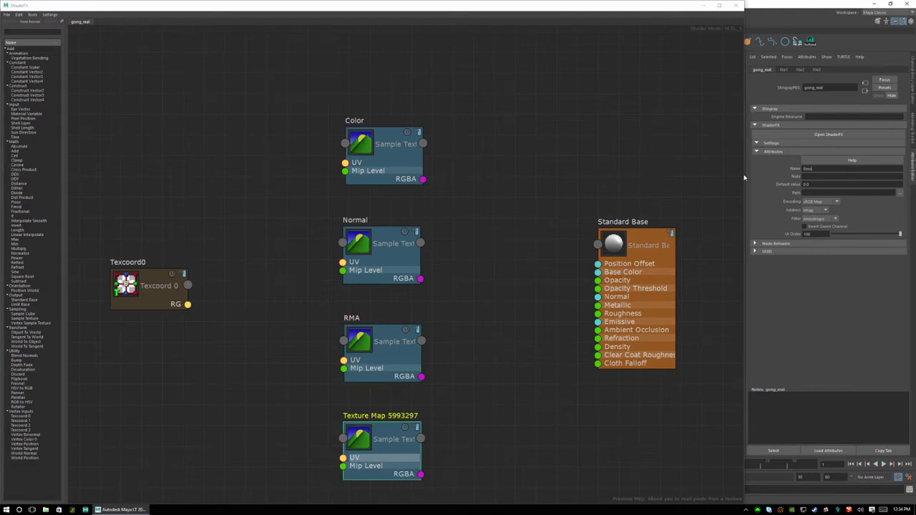
text(missive)
key(Return)
click(303, 187)
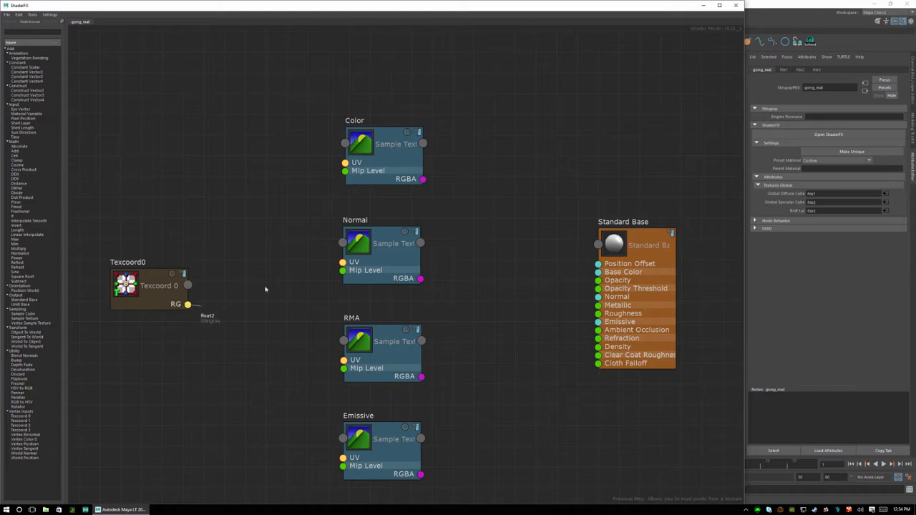
Connect Texcoord0's RG output to the UV inputs of Color, Normal, RMA and Emissive
drag(188, 304, 345, 164)
drag(188, 304, 343, 262)
drag(187, 309, 344, 360)
drag(188, 304, 343, 459)
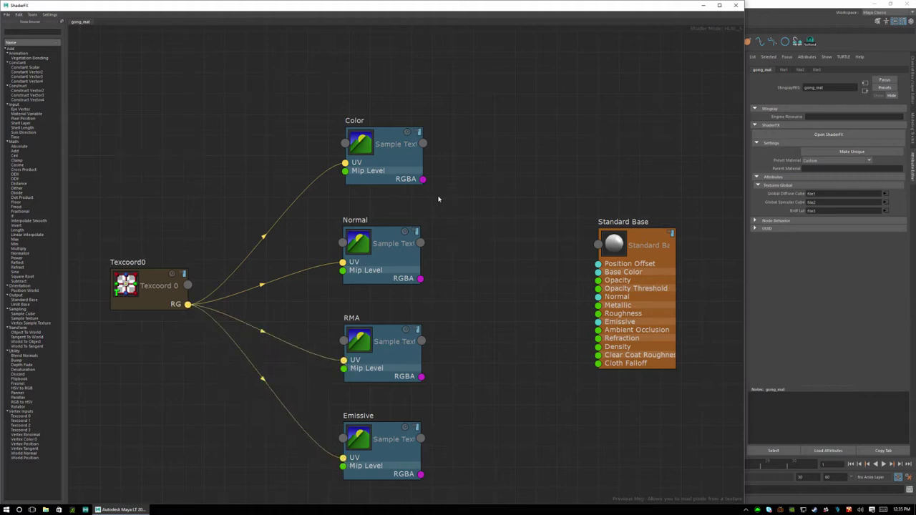
Wire the Color texture's RGBA output into Standard Base's Base Color and Opacity
drag(423, 179, 598, 275)
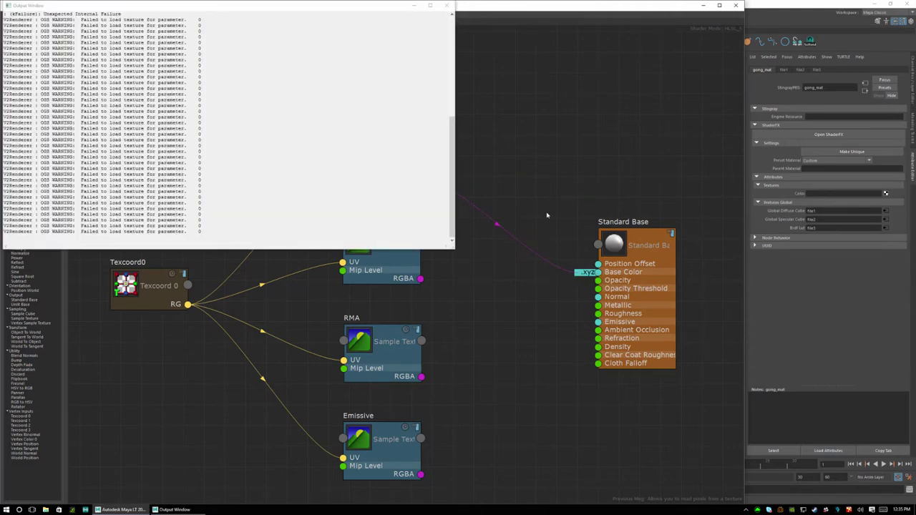
click(449, 6)
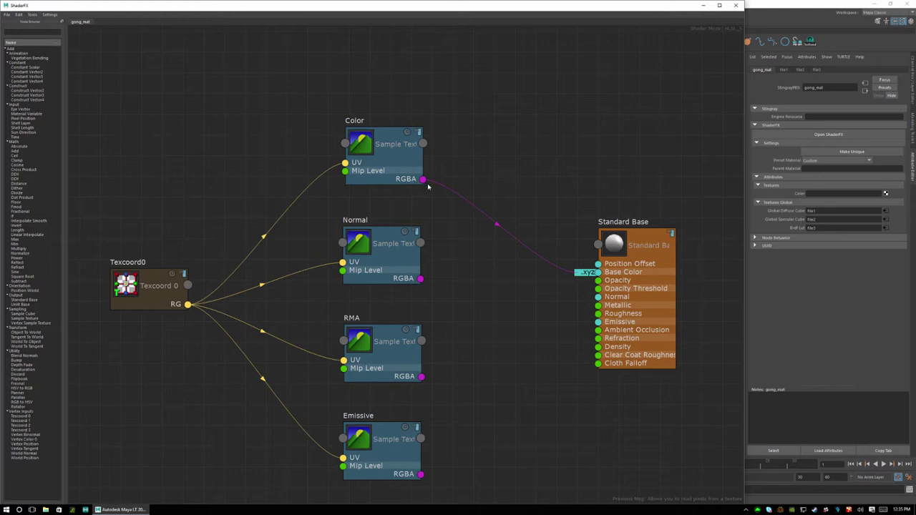
drag(423, 180, 599, 276)
click(445, 6)
drag(557, 227, 585, 322)
Set the Base Color connection's Component Swizzle to rgb
click(620, 274)
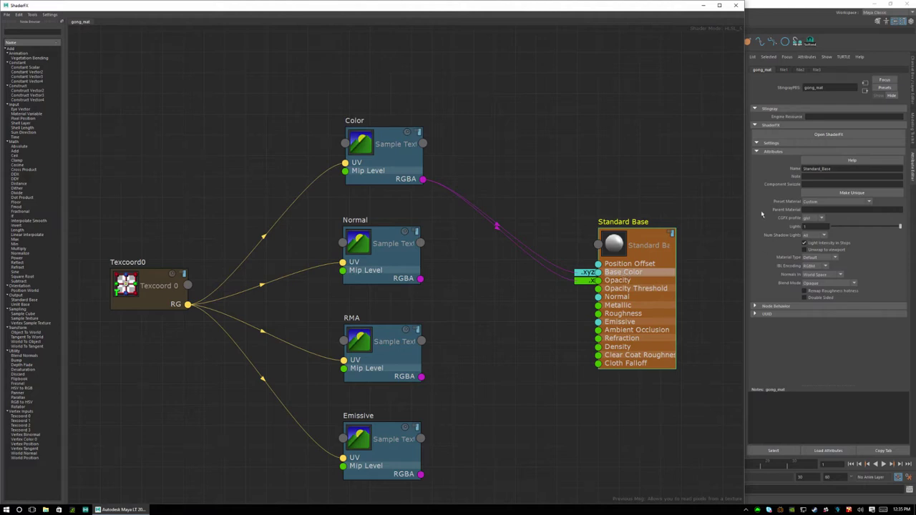
click(804, 184)
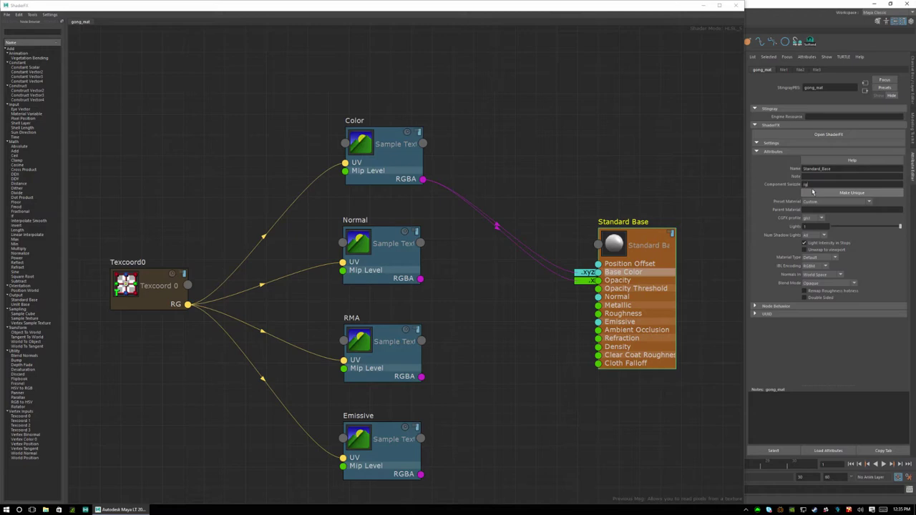
text(rgb)
key(Return)
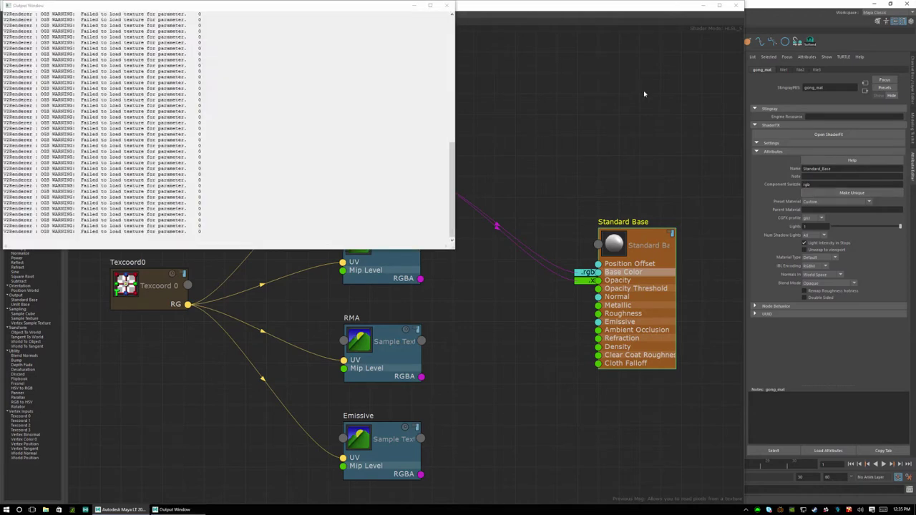
click(446, 5)
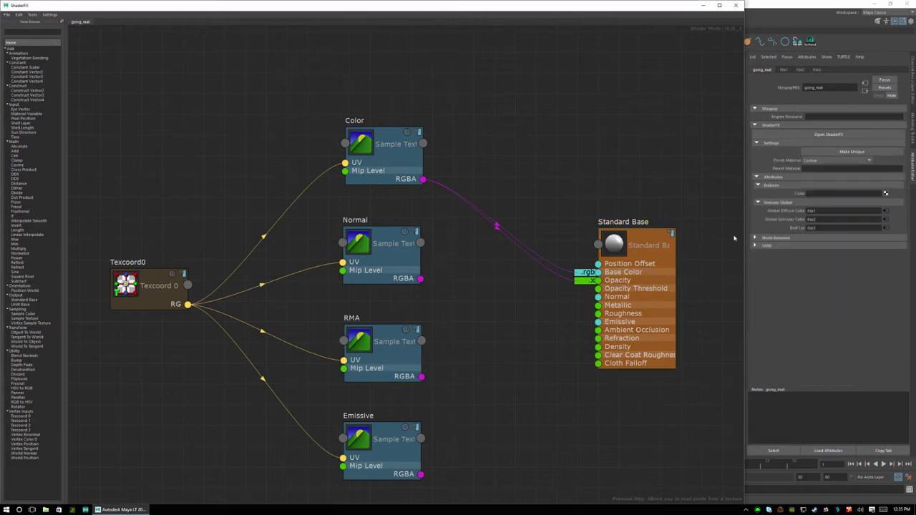
Set the Opacity connection's Component Swizzle to a
click(630, 280)
click(805, 184)
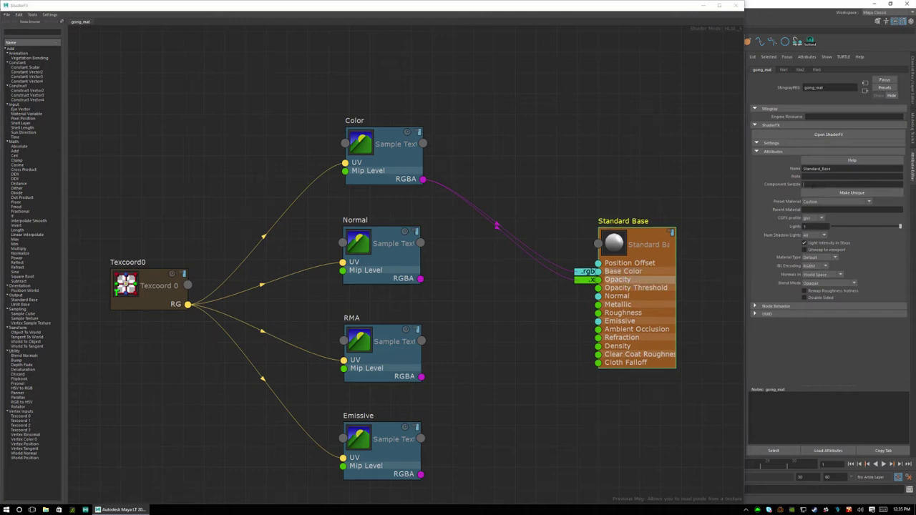
text(a)
key(Return)
Wire the Normal texture into Standard Base's Normal input with an rgb component swizzle
drag(420, 278, 599, 296)
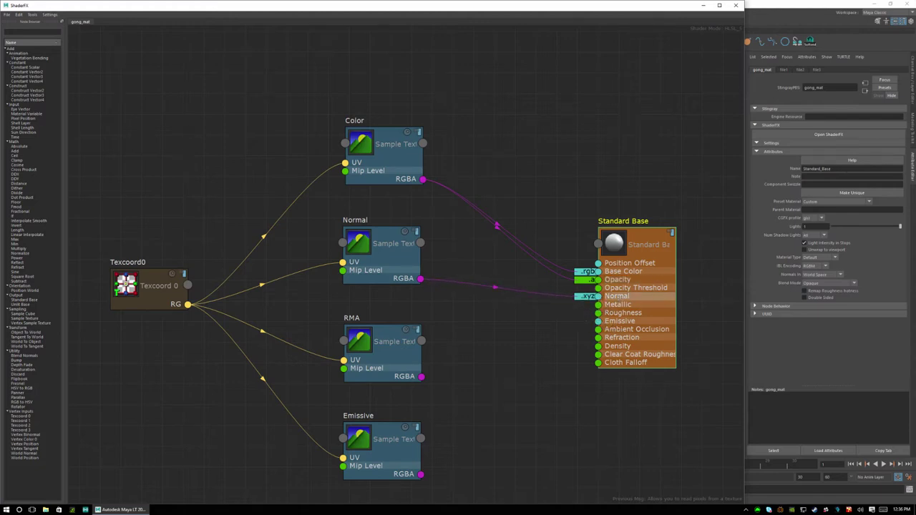
click(804, 184)
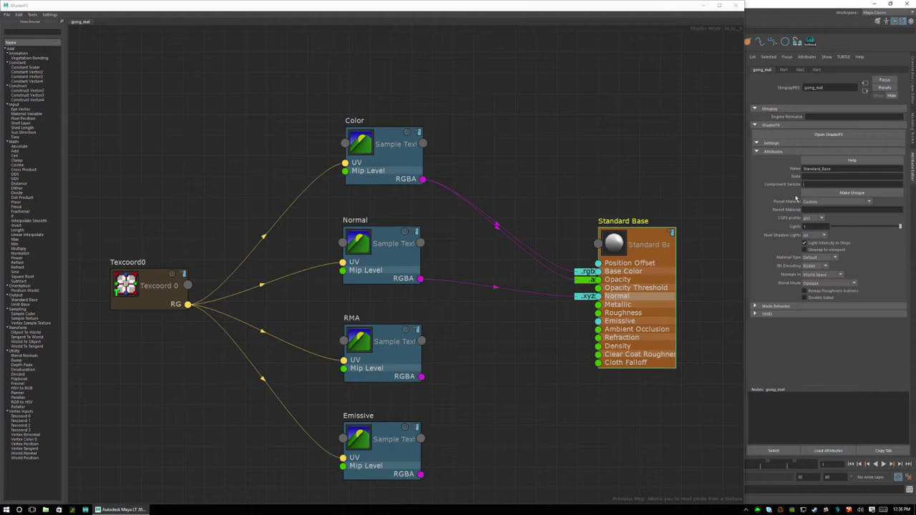
text(rgb)
key(Return)
click(464, 364)
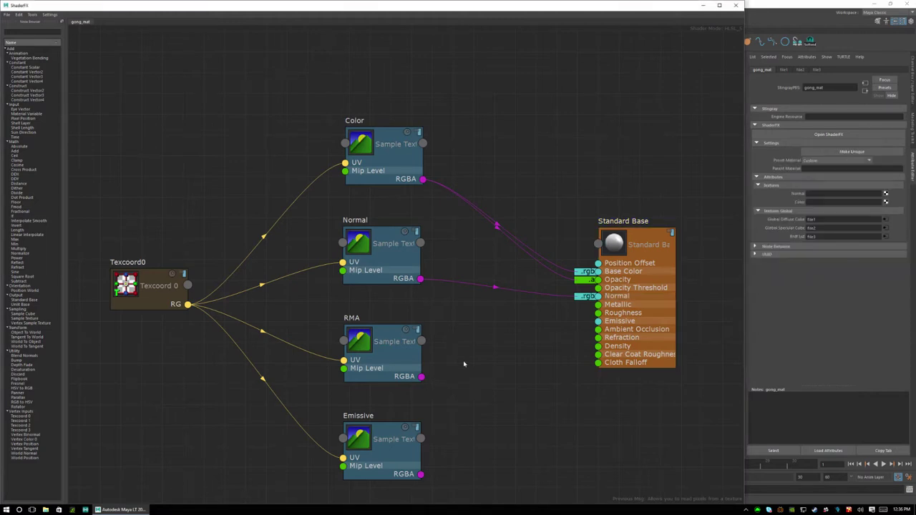
middle_drag(490, 369, 494, 333)
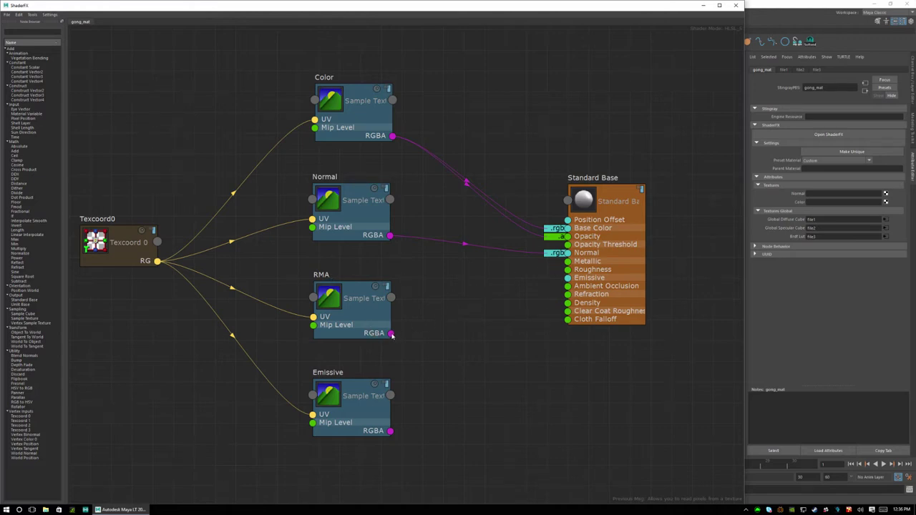
Connect the RMA texture to Standard Base's Roughness input using the r channel
drag(391, 333, 568, 272)
click(587, 272)
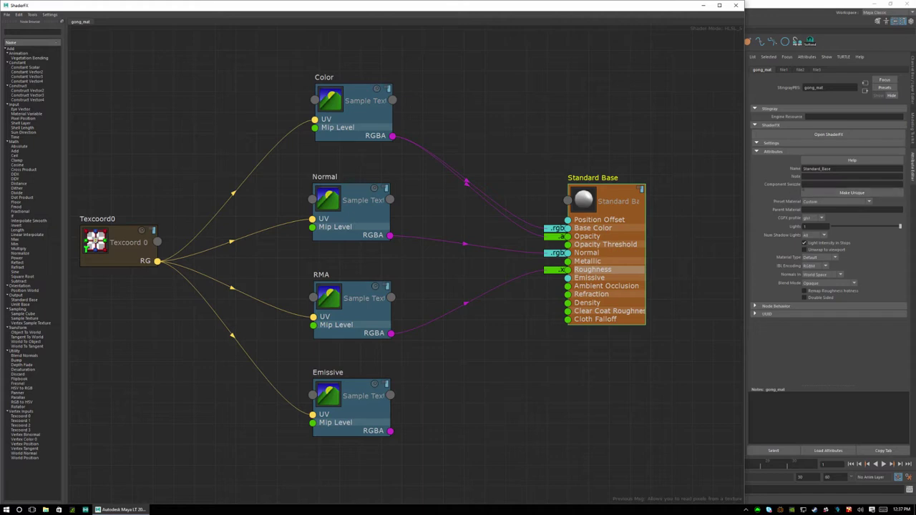
click(805, 184)
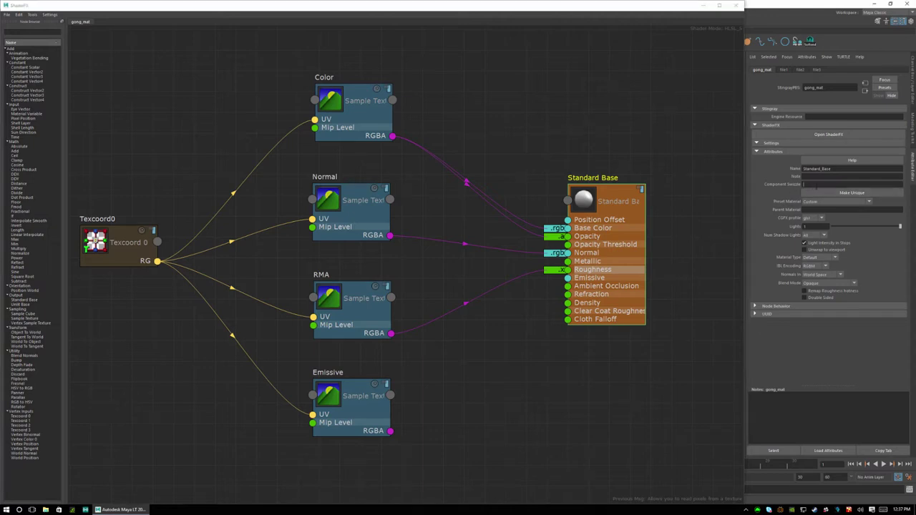
text(r)
key(Return)
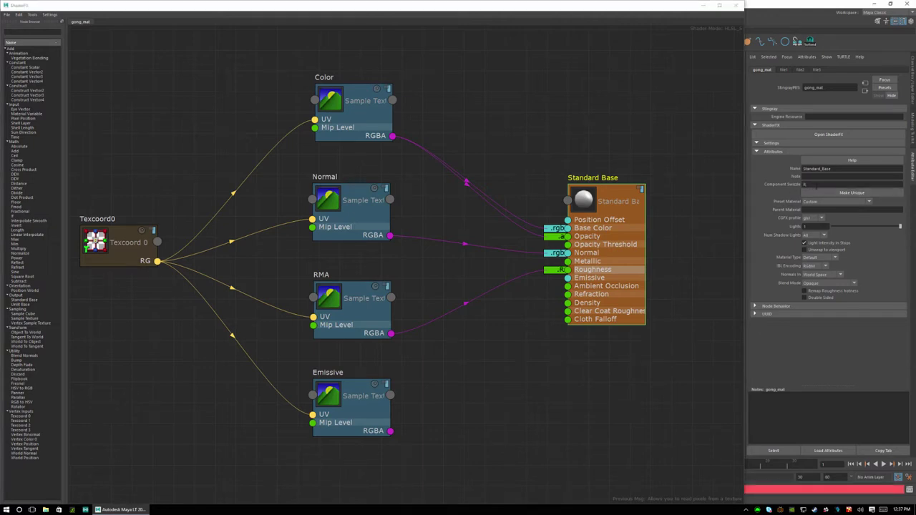
Connect the RMA texture to Standard Base's Metallic input using the G channel
drag(390, 333, 568, 262)
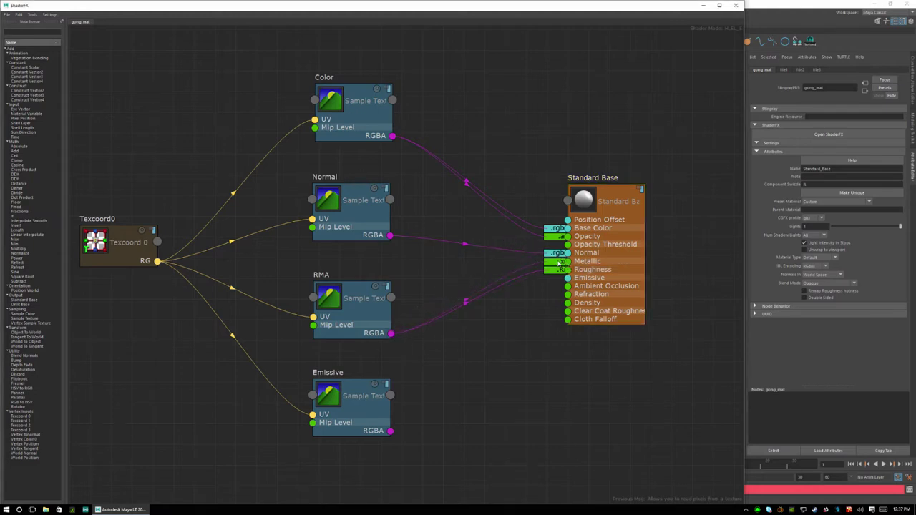
click(822, 186)
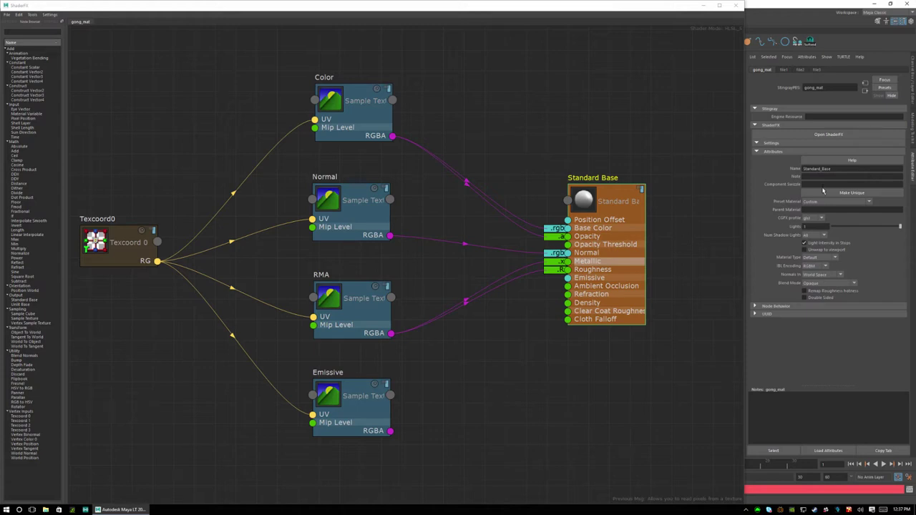
text(G)
key(Return)
Connect the RMA texture to Ambient Occlusion using the blue (B) channel
drag(391, 335, 569, 286)
click(559, 288)
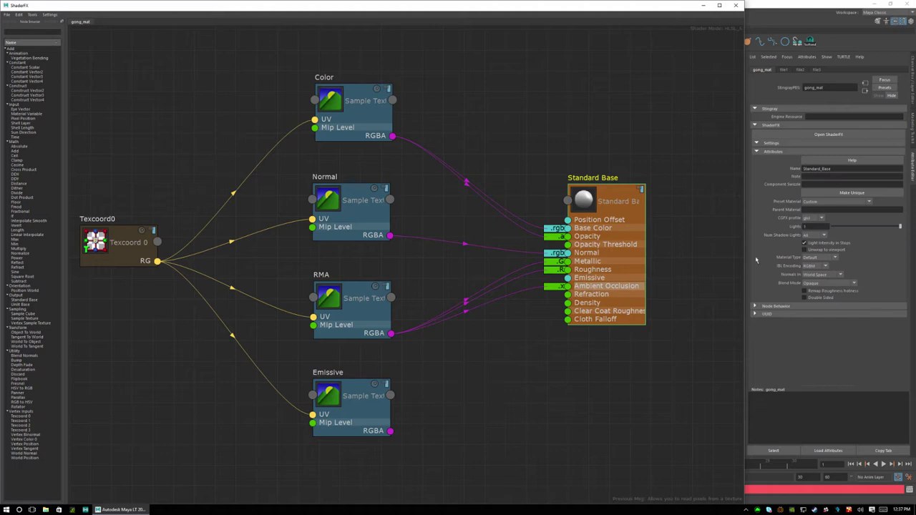
click(820, 193)
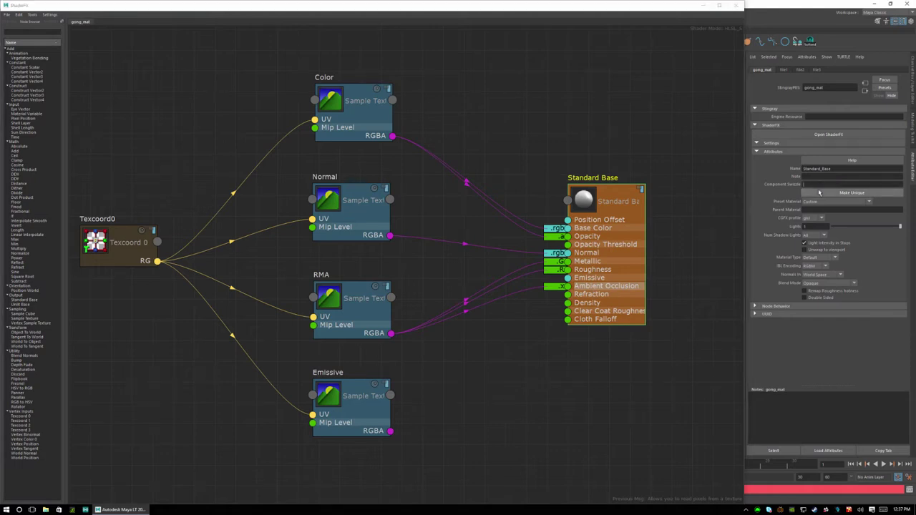
key(Return)
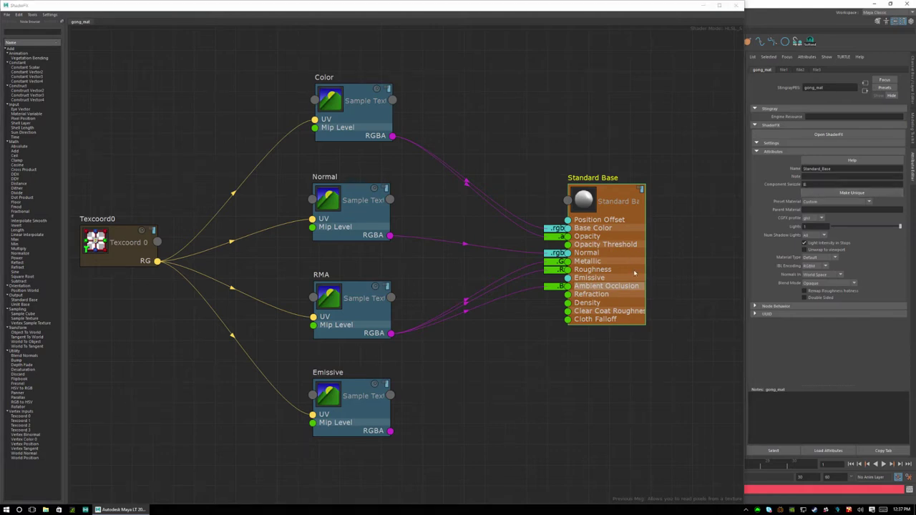
click(530, 345)
Re-seat the RMA-to-Metallic wire on Standard Base's Metallic input
click(519, 273)
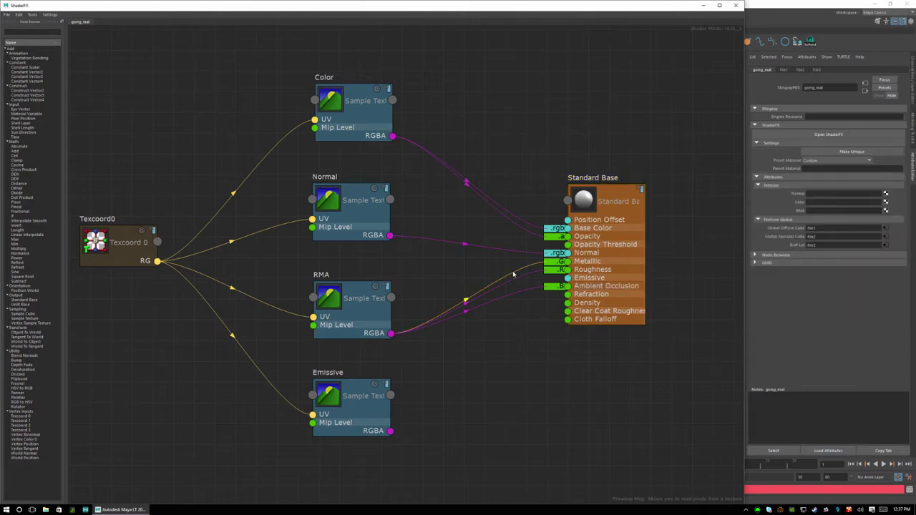
drag(558, 265, 536, 274)
drag(524, 268, 525, 270)
click(586, 265)
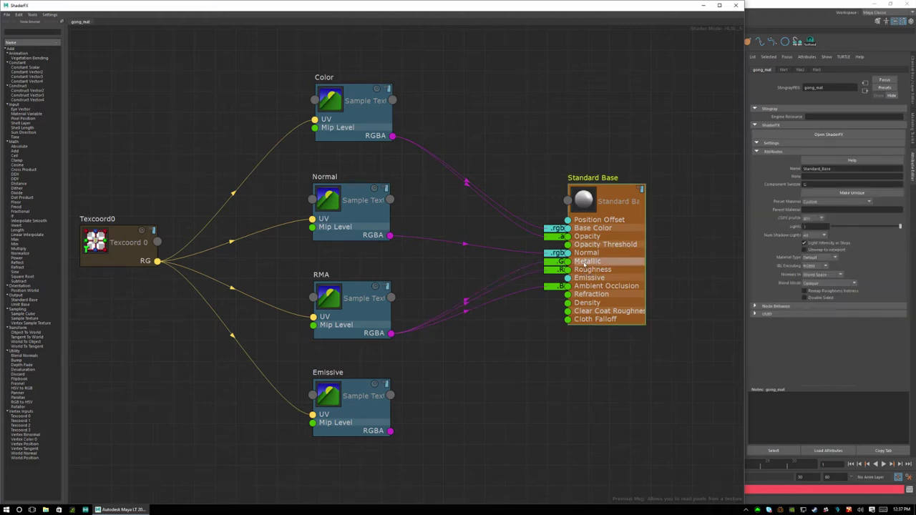
click(533, 292)
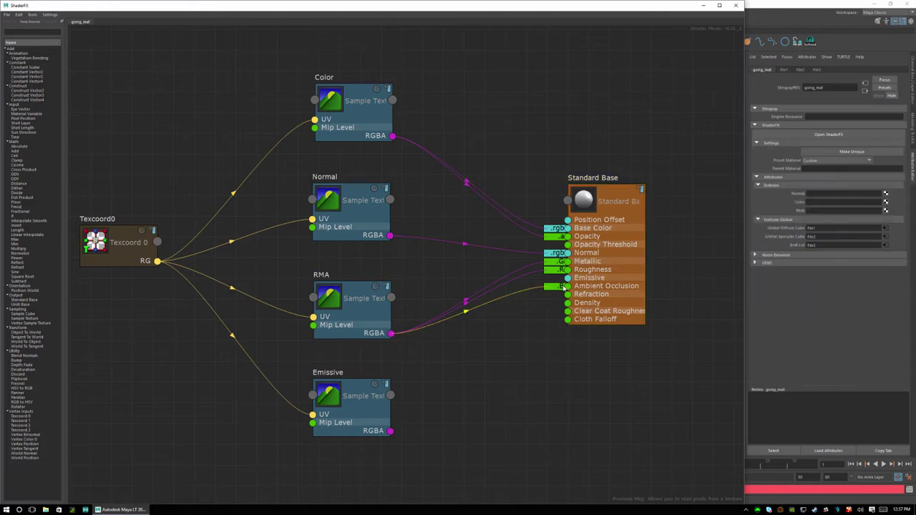
click(593, 289)
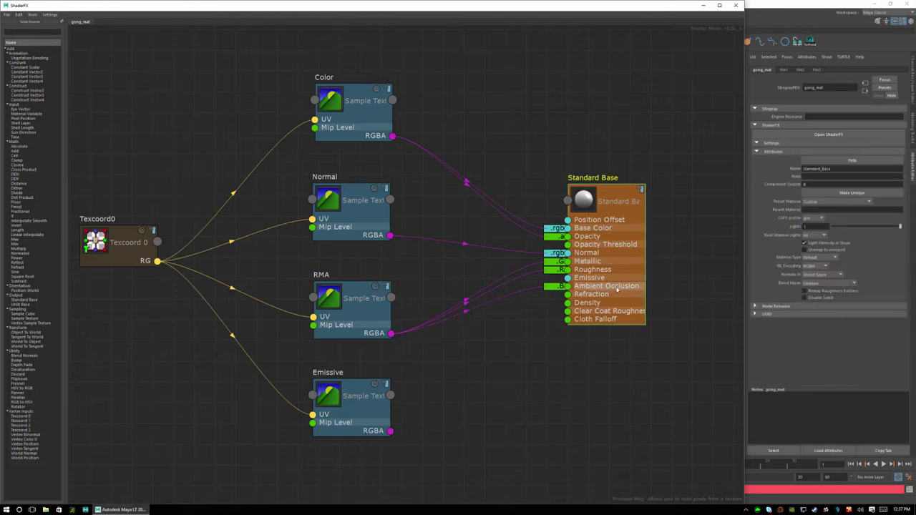
click(508, 345)
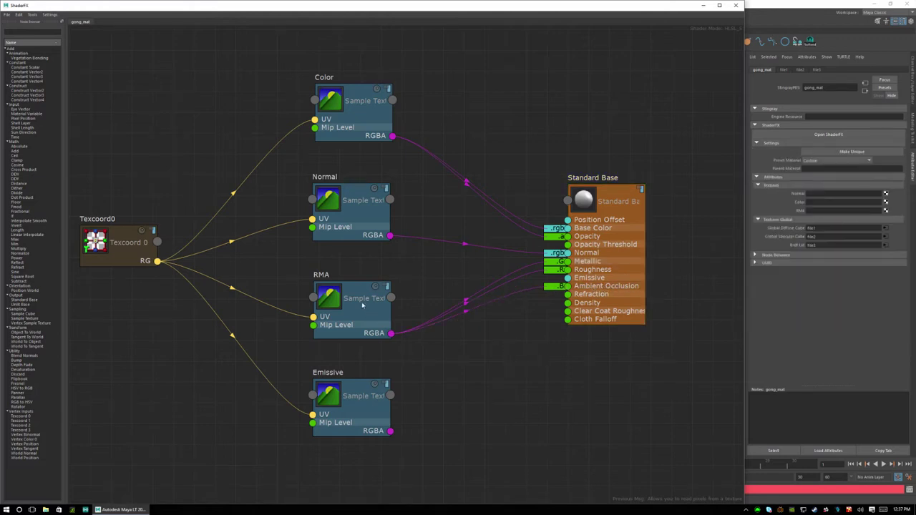
Move Color down toward Normal and RMA and Emissive up to tighten the texture column
drag(363, 305, 358, 302)
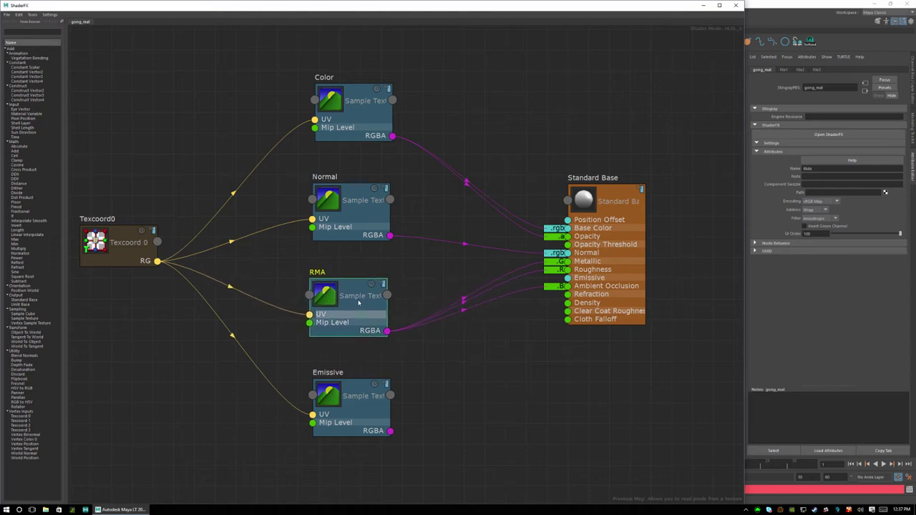
double_click(307, 271)
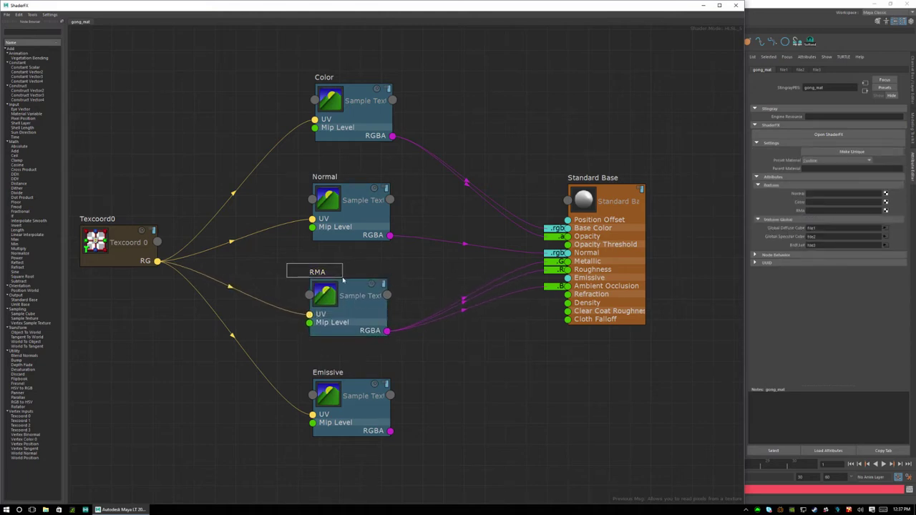
key(Return)
drag(353, 260, 343, 350)
drag(341, 285, 356, 271)
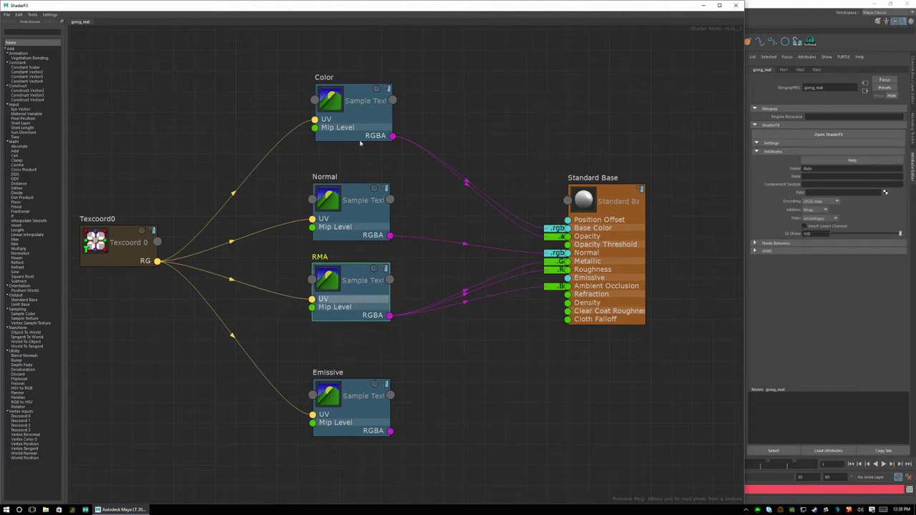
drag(352, 93, 350, 122)
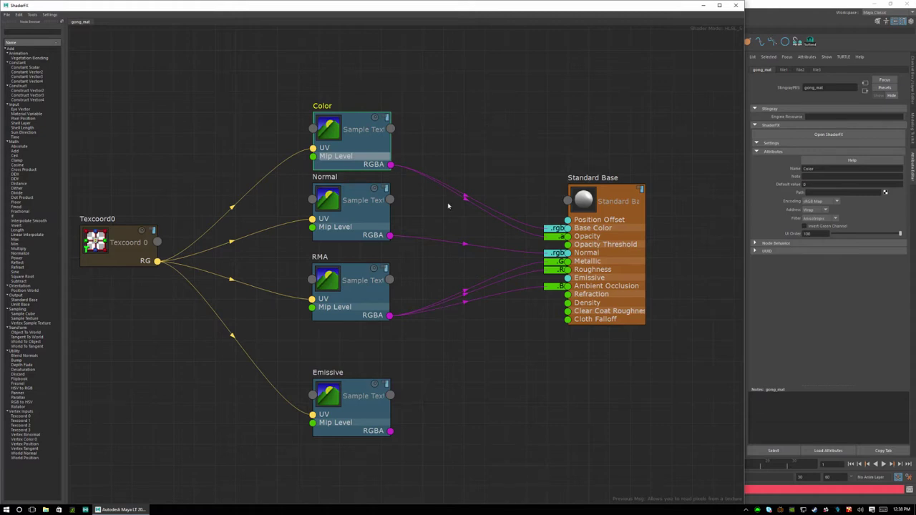
drag(323, 269, 338, 282)
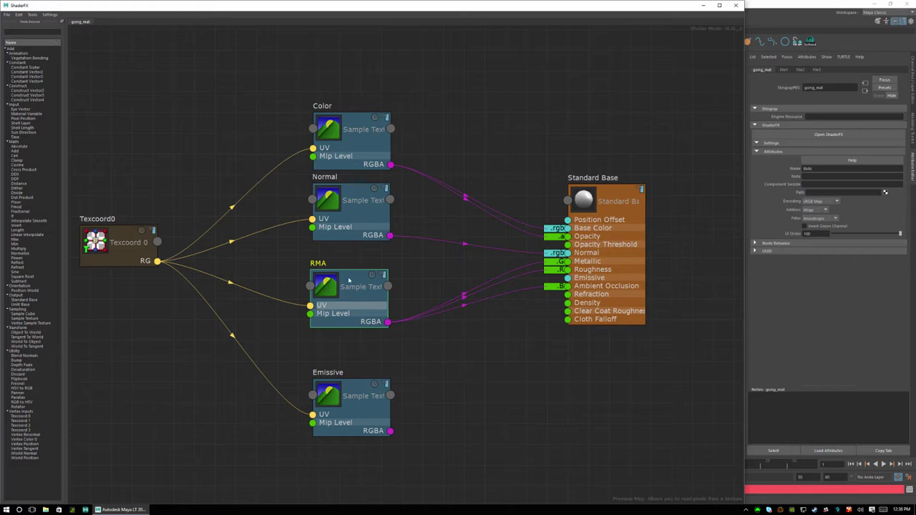
mouse_move(349, 279)
mouse_down()
mouse_move(368, 273)
mouse_move(342, 304)
mouse_move(368, 277)
mouse_move(353, 279)
mouse_up()
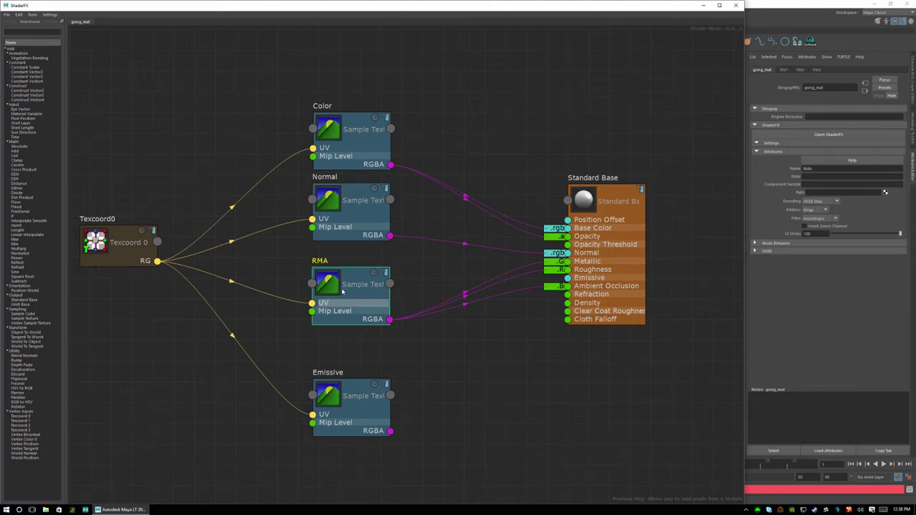
mouse_move(348, 269)
mouse_down()
mouse_move(327, 299)
mouse_move(342, 273)
mouse_move(351, 276)
mouse_up()
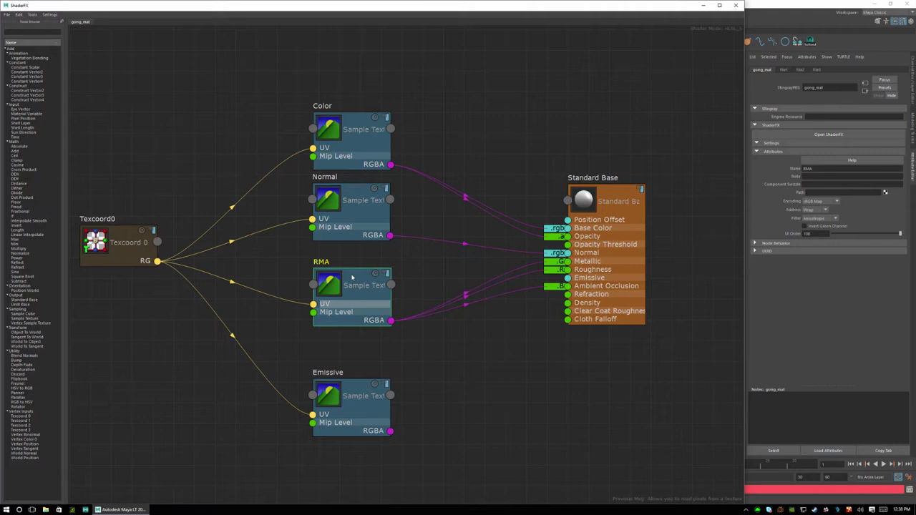
drag(351, 277, 350, 271)
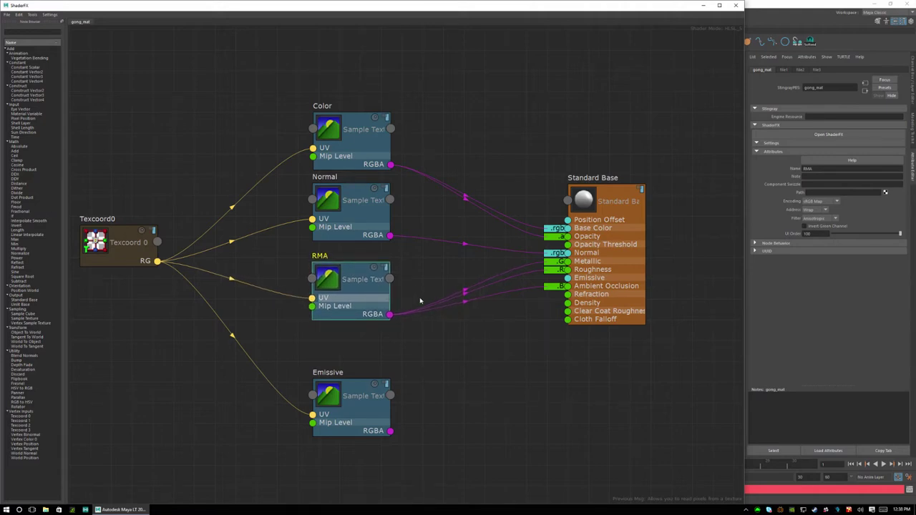
drag(350, 390, 350, 356)
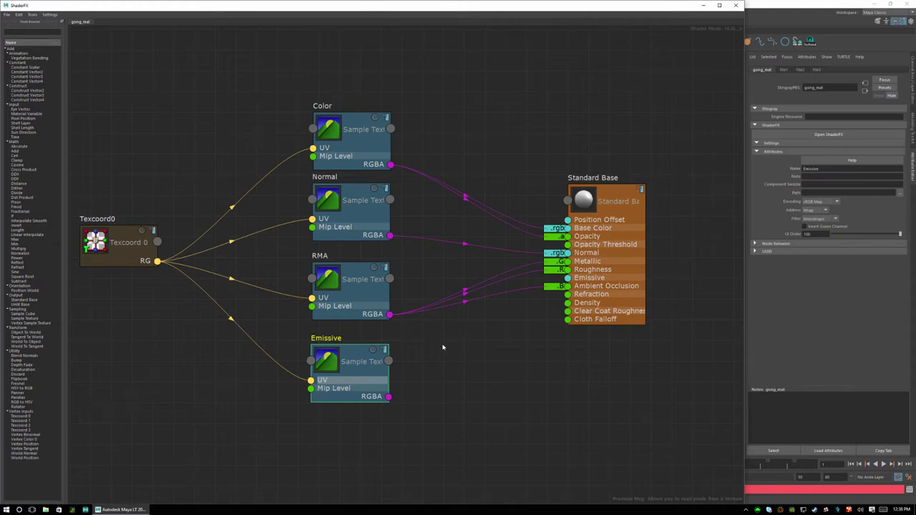
Wire Emissive RGBA into Standard Base's Emissive input with an rgb swizzle
drag(389, 398, 573, 280)
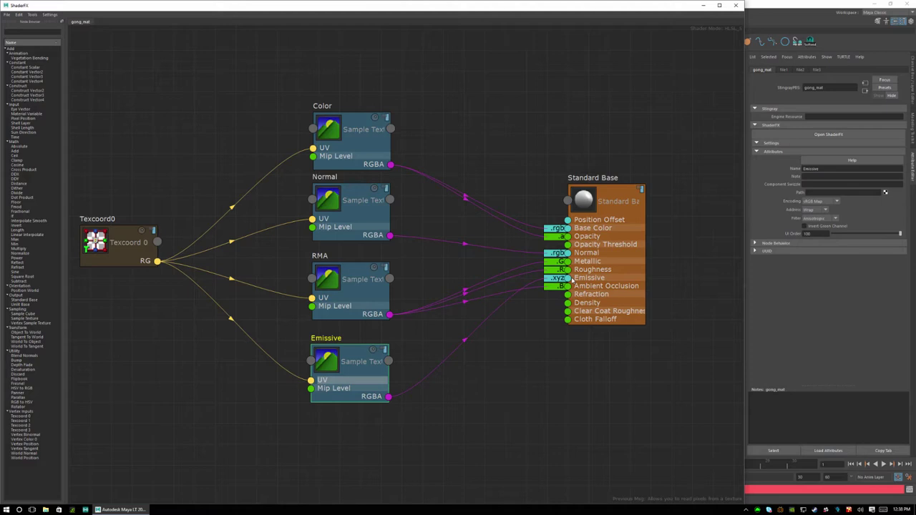
click(573, 280)
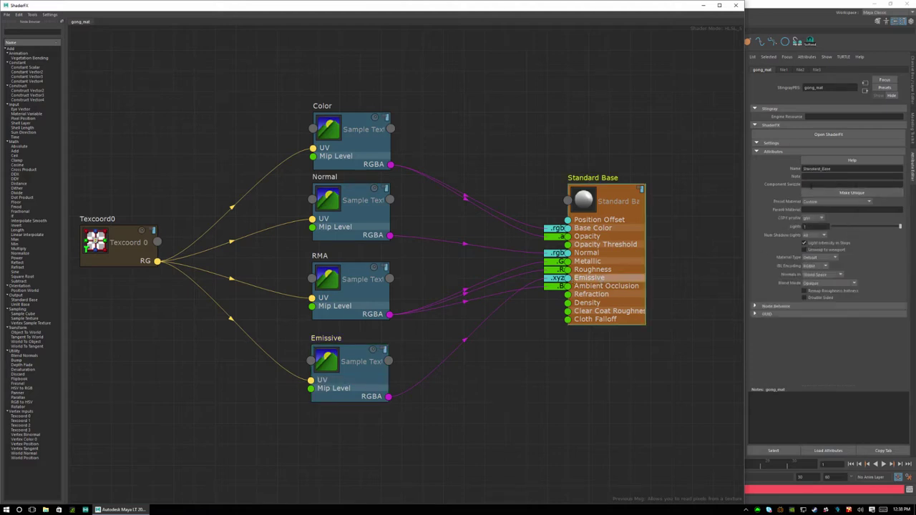
click(809, 185)
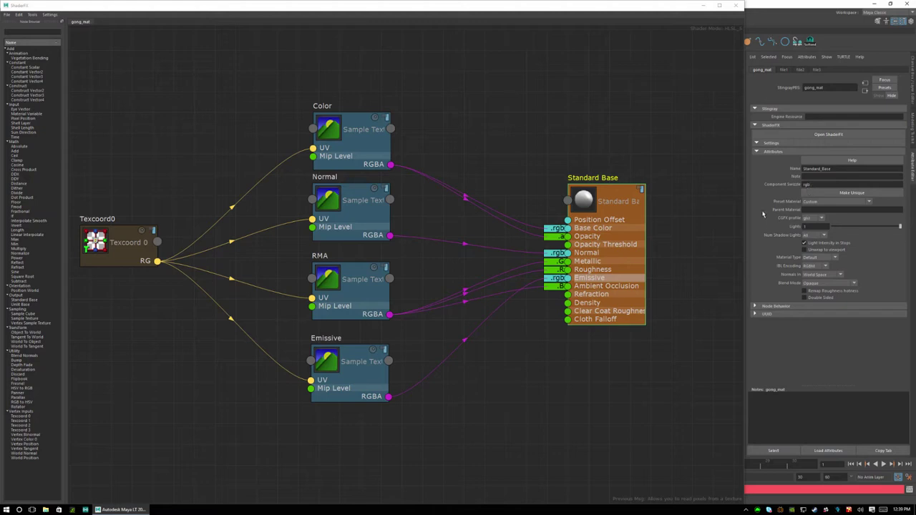
click(558, 375)
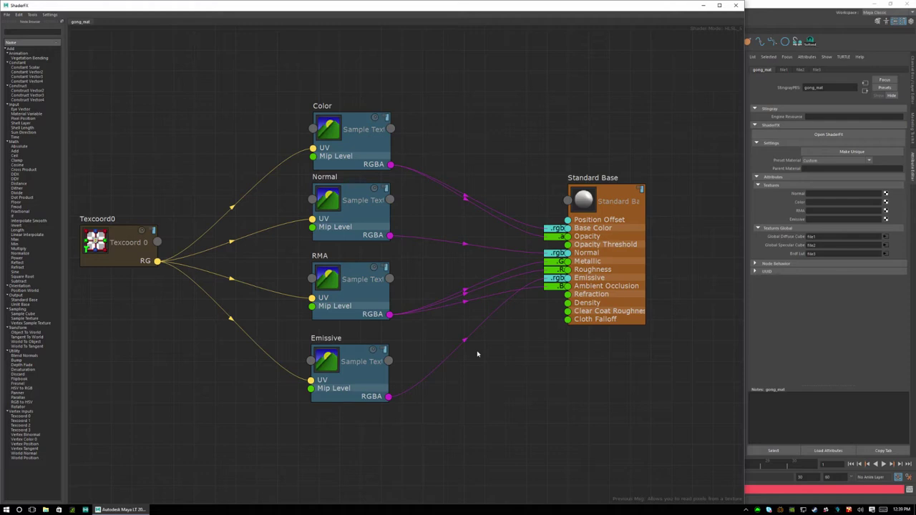
drag(456, 328, 481, 356)
drag(375, 351, 378, 353)
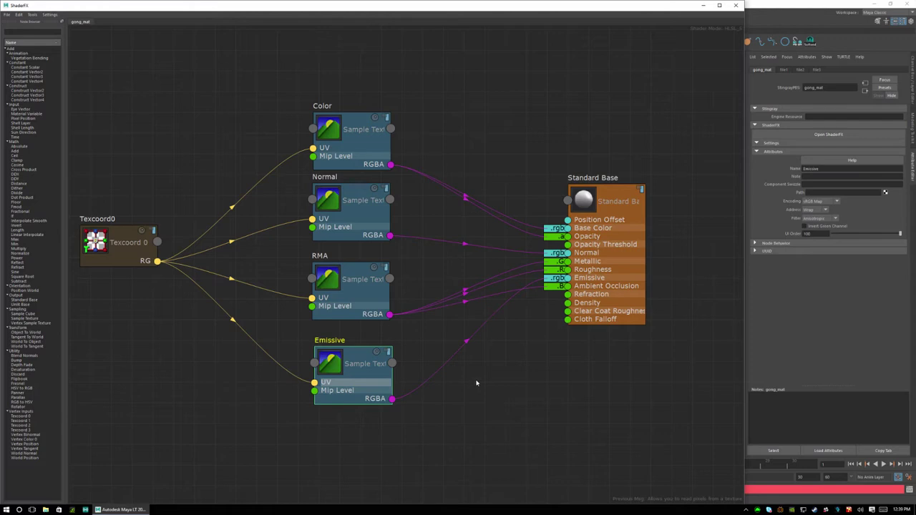
Add a Math > Multiply node and feed the Emissive texture's RGBA into its first Value
right_click(489, 355)
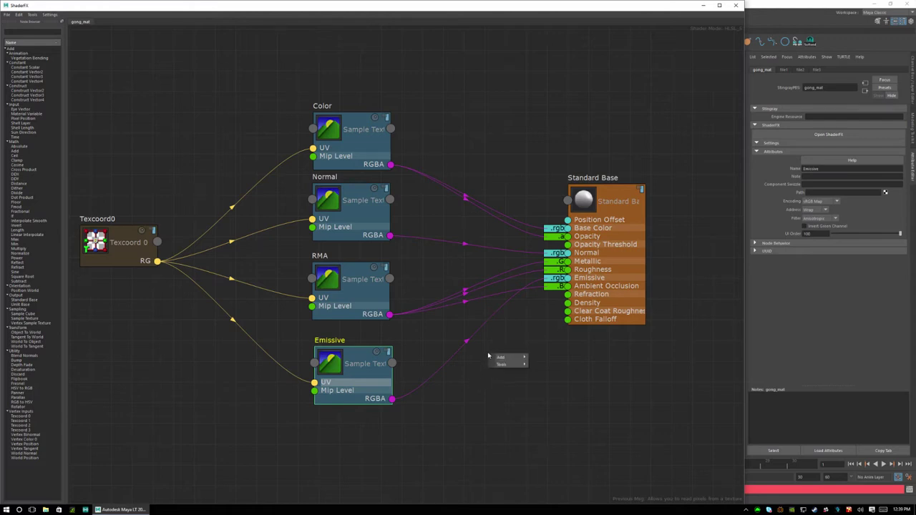
mouse_move(501, 357)
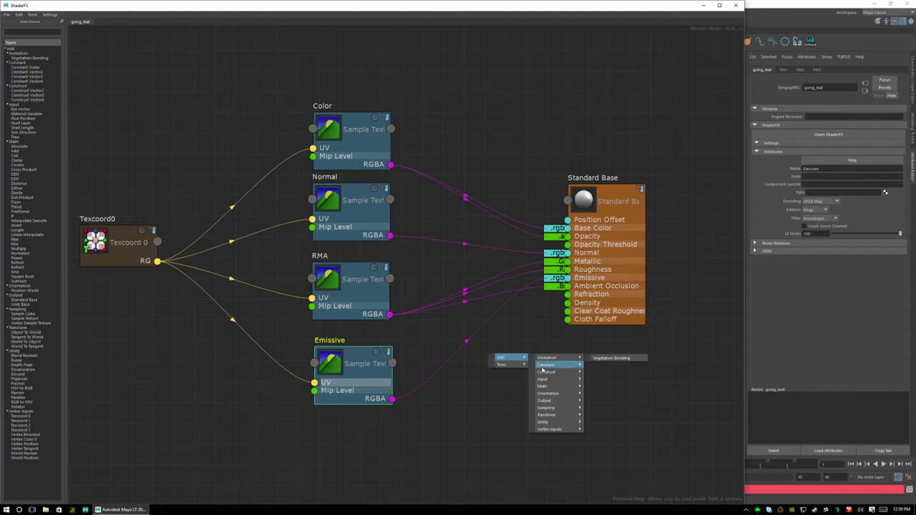
mouse_move(546, 415)
mouse_move(544, 386)
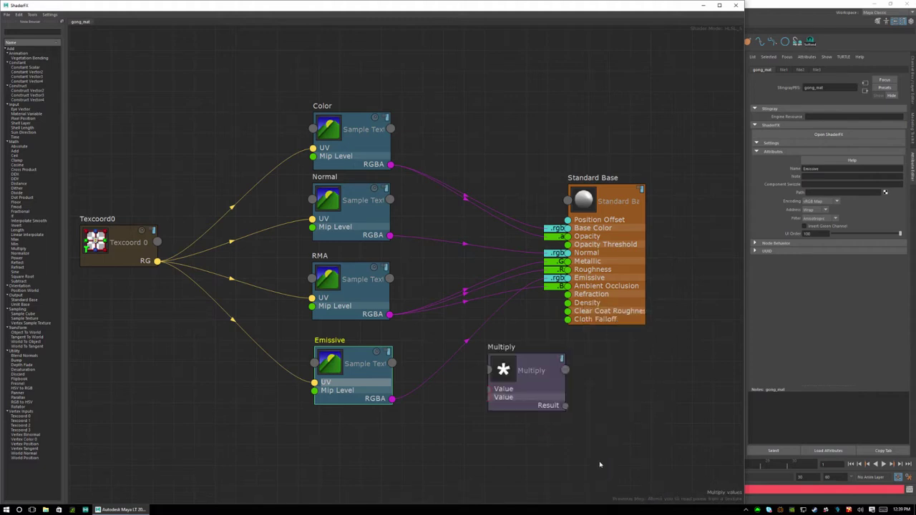
click(602, 462)
drag(523, 364, 511, 388)
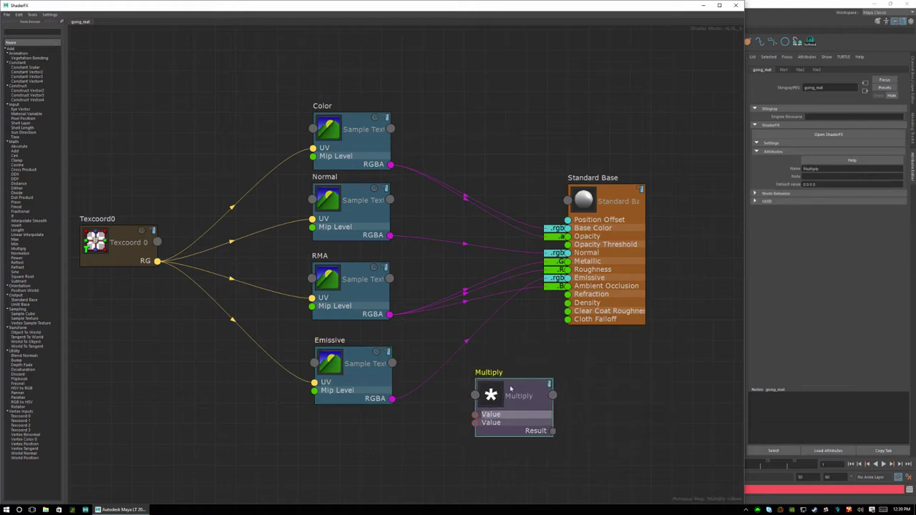
drag(393, 399, 476, 416)
click(485, 349)
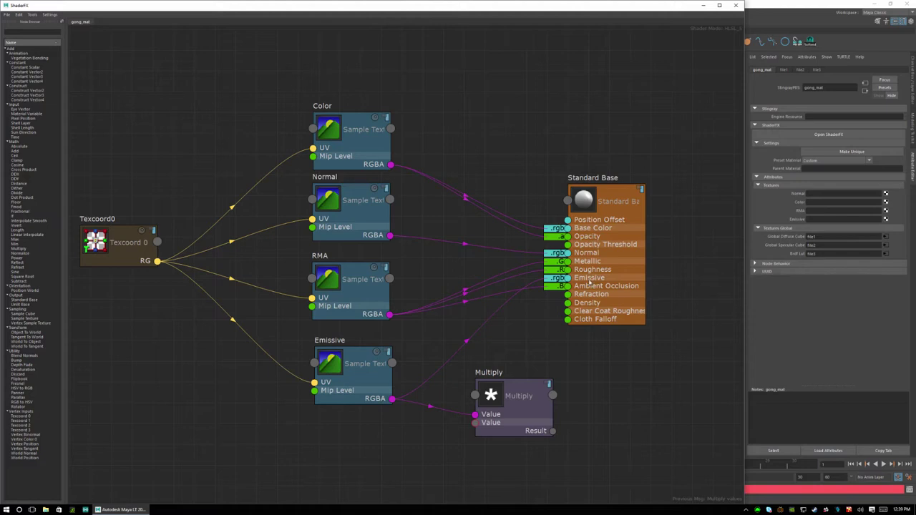
Replace the direct Emissive link with Multiply's Result into Standard Base's Emissive input
drag(591, 285, 466, 345)
drag(465, 345, 466, 346)
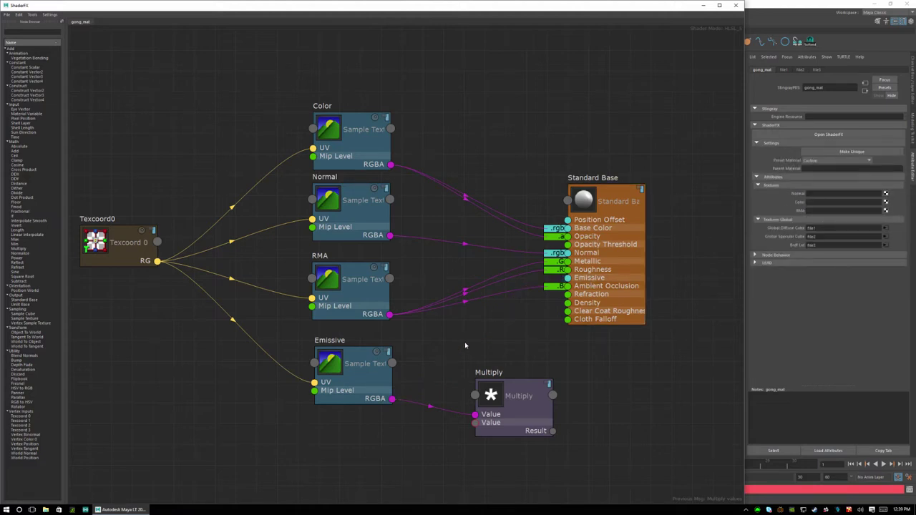
drag(507, 388, 473, 355)
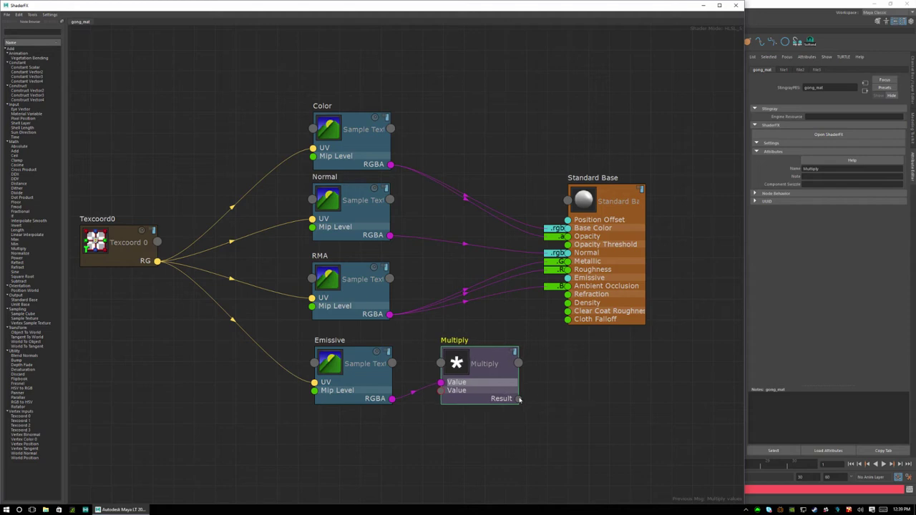
drag(518, 399, 568, 283)
drag(458, 364, 496, 380)
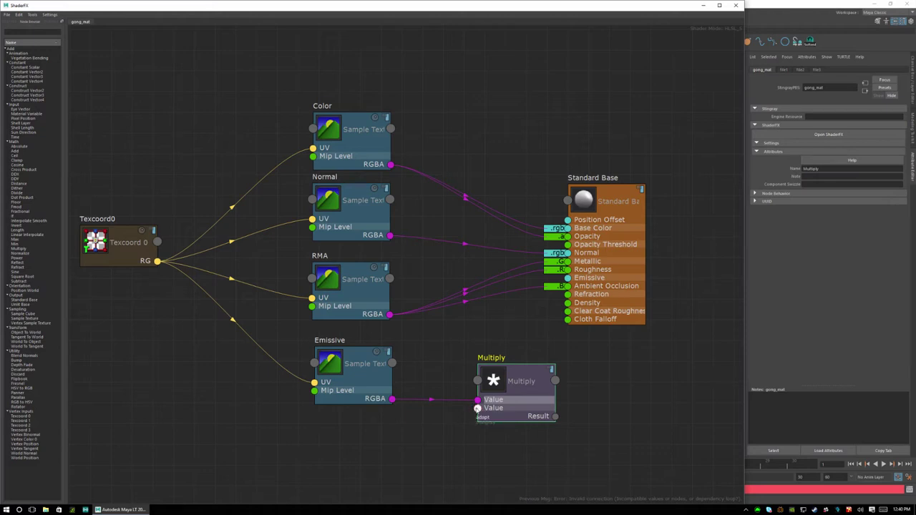
Add a Material Variable node below Emissive and set its Type to Scalar
right_click(420, 428)
mouse_move(432, 427)
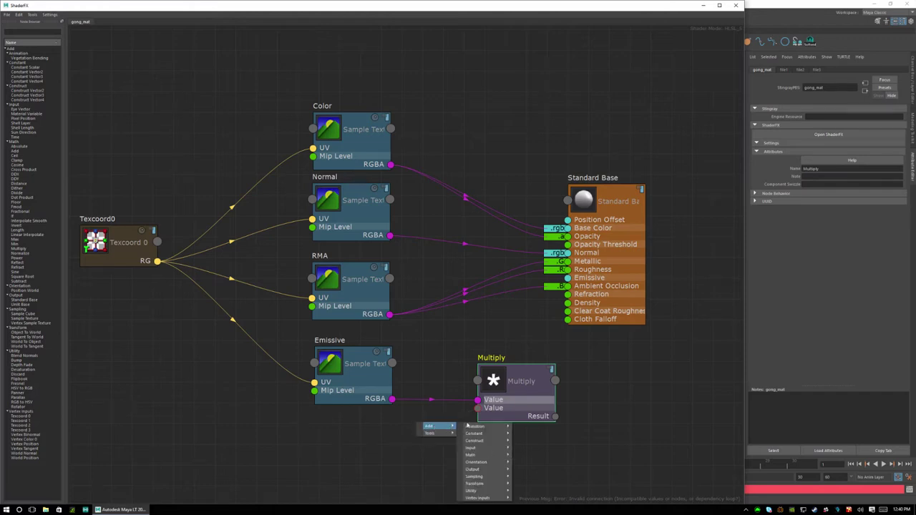
mouse_move(473, 448)
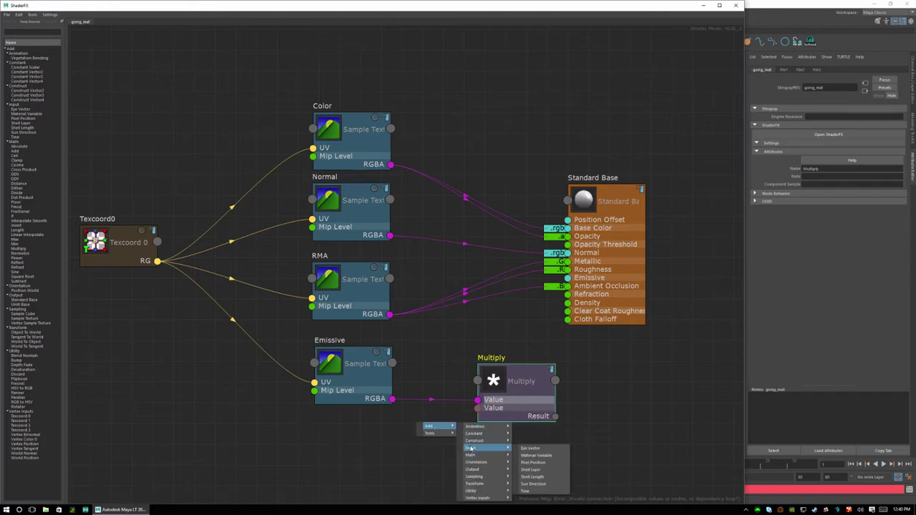
click(544, 458)
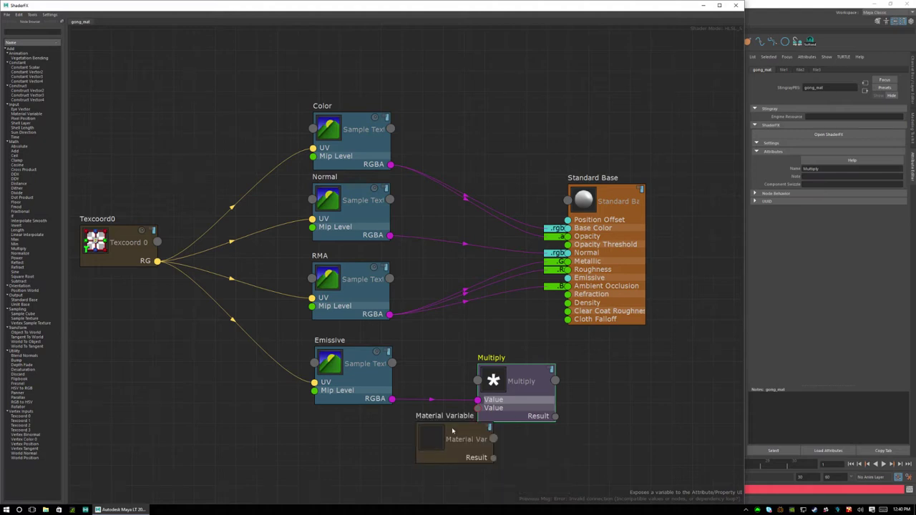
drag(415, 420, 348, 433)
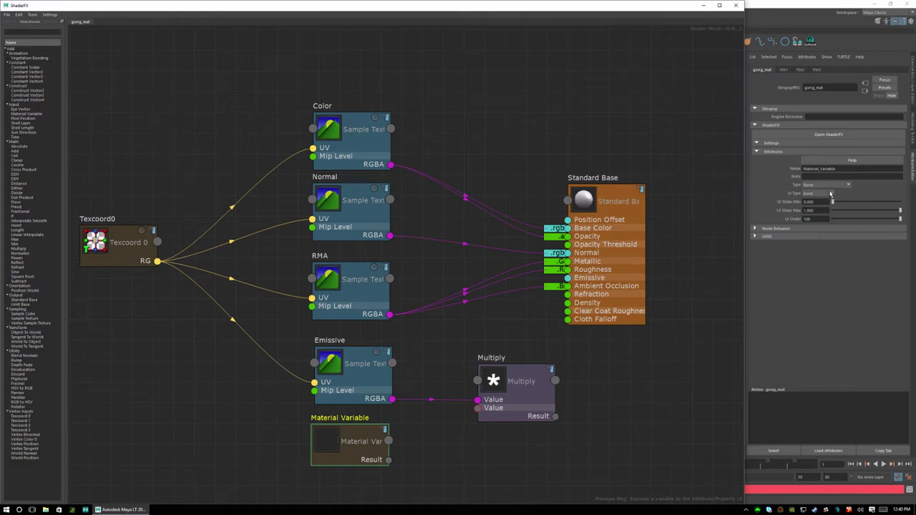
click(444, 441)
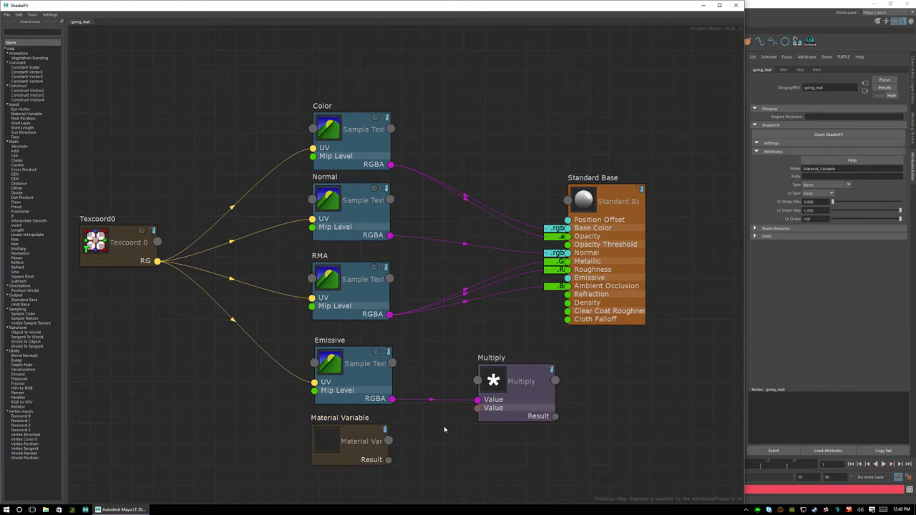
click(365, 434)
drag(347, 436, 352, 434)
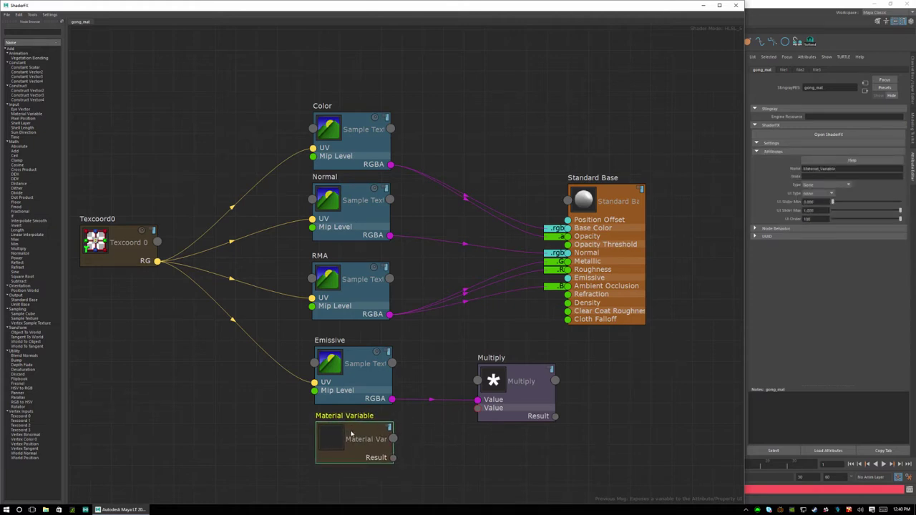
click(815, 186)
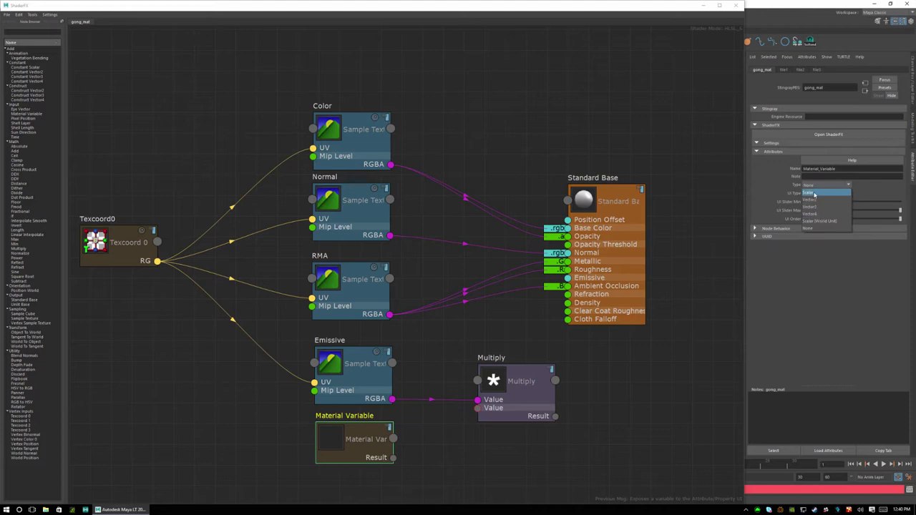
click(814, 194)
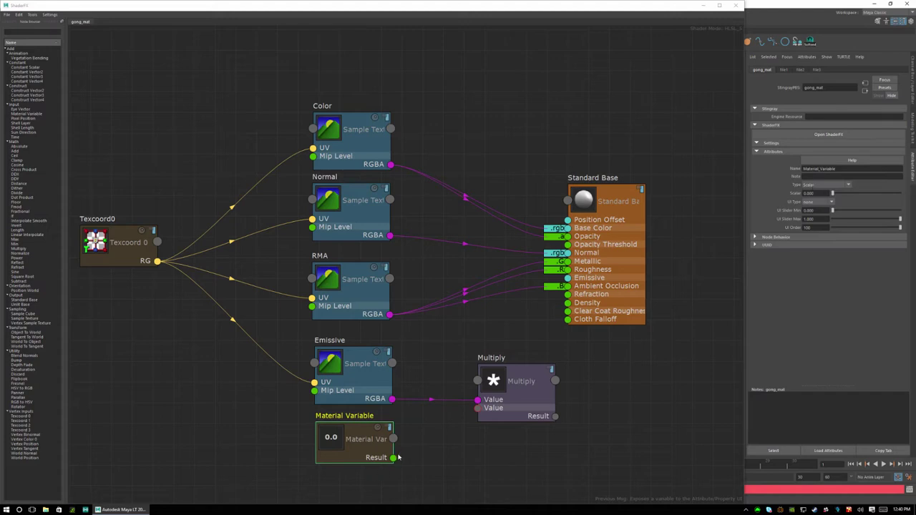
Wire the variable's Result into Multiply's second Value and set Multiply's swizzle to rgb
drag(394, 457, 478, 409)
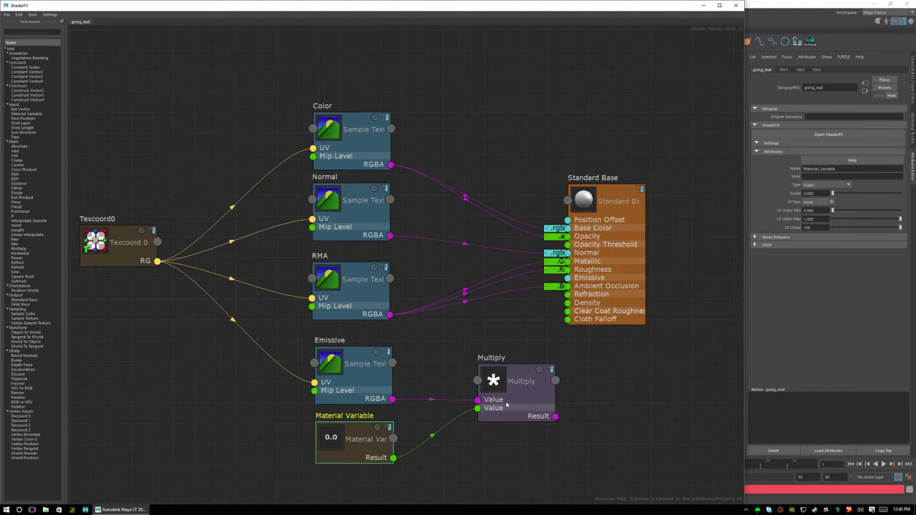
click(499, 402)
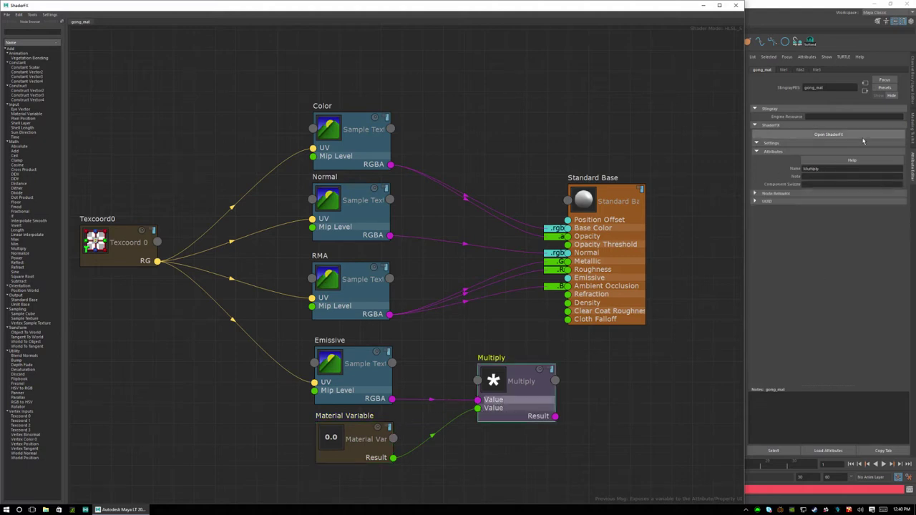
click(813, 185)
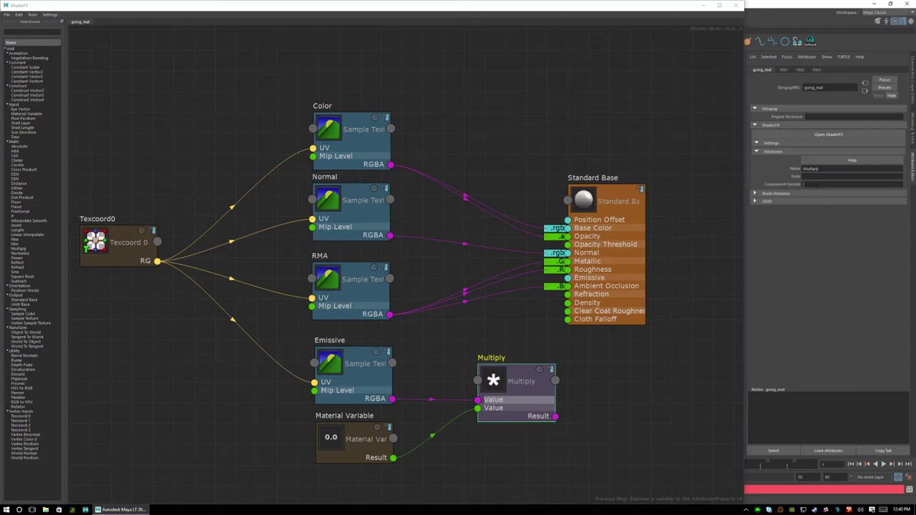
key(Return)
mouse_move(353, 440)
mouse_down()
mouse_move(347, 451)
mouse_move(348, 441)
mouse_up()
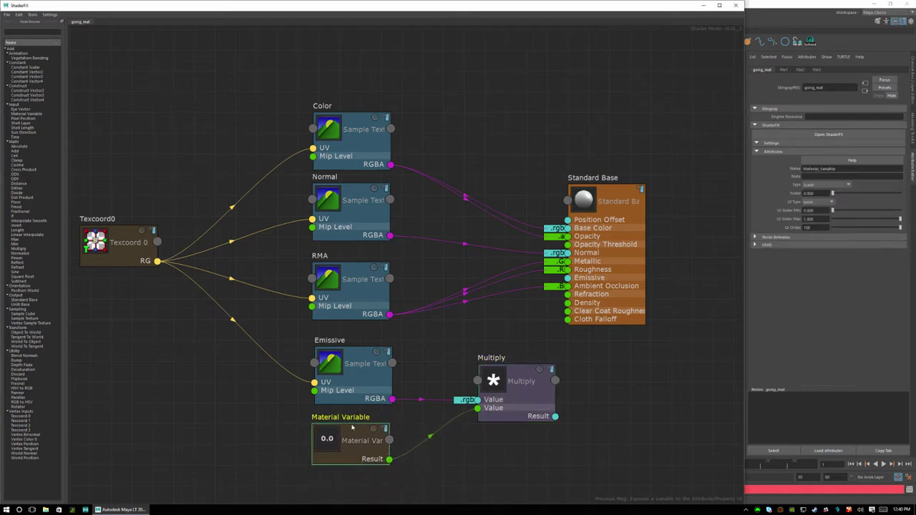
click(420, 396)
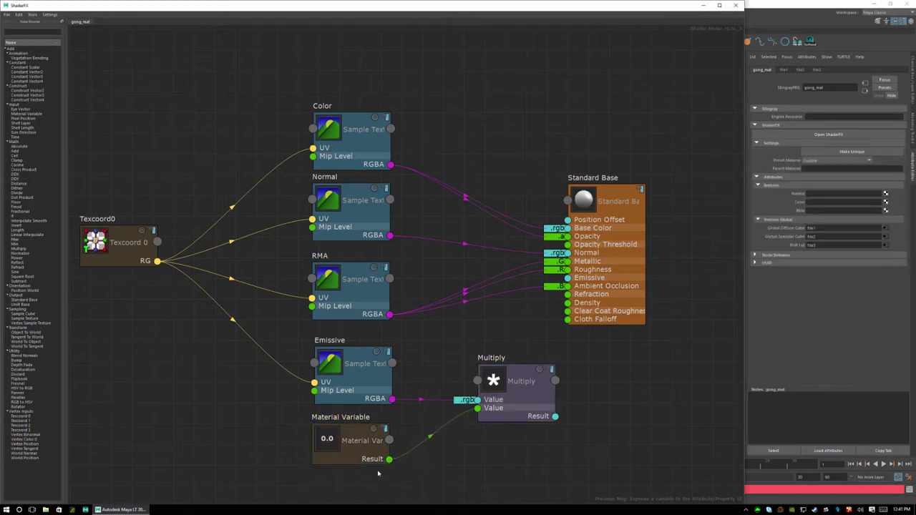
drag(353, 432, 366, 434)
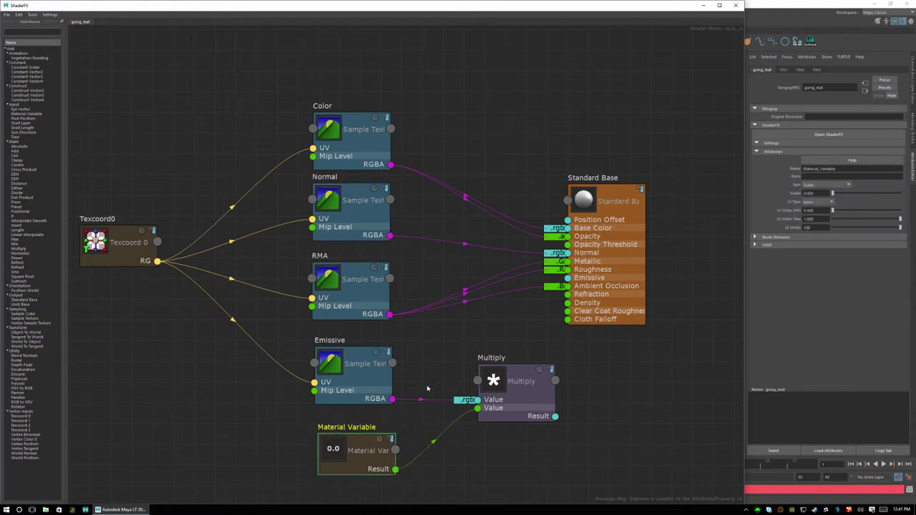
click(425, 403)
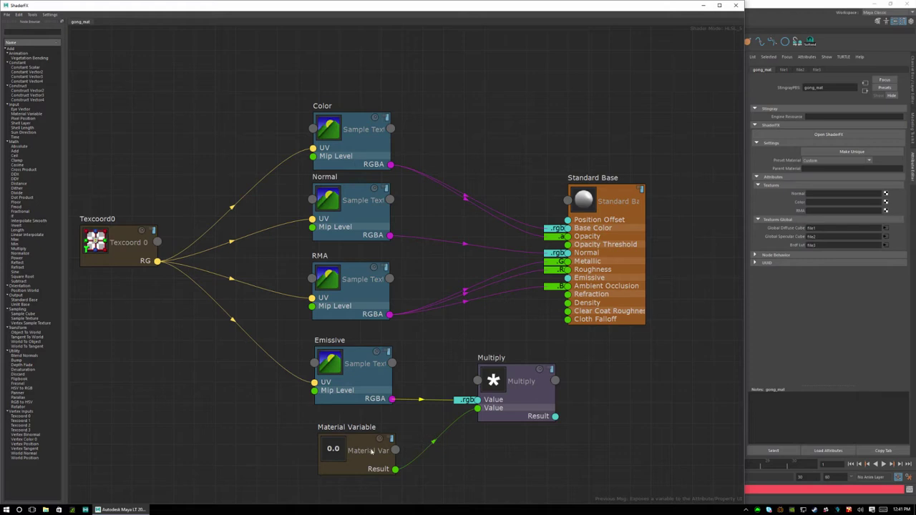
drag(353, 443, 365, 440)
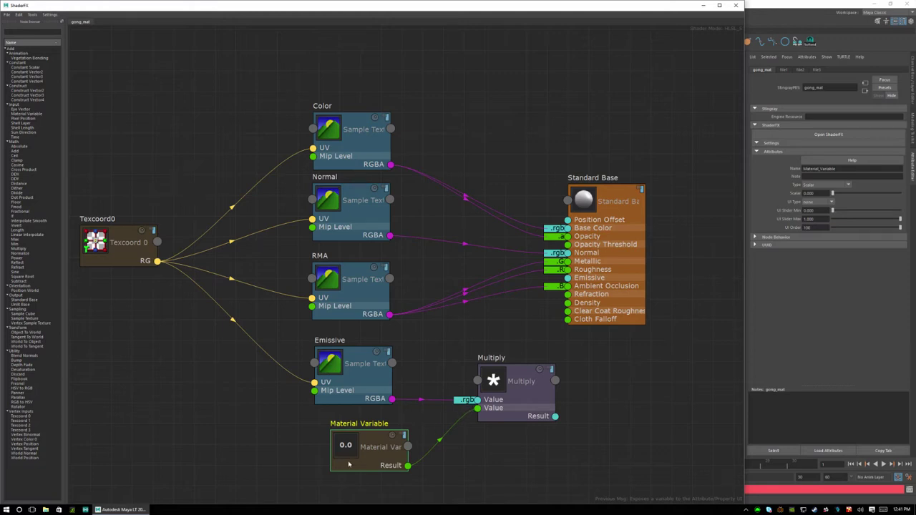
Connect Multiply's Result to Standard Base's Emissive input and shift Standard Base right
mouse_move(360, 434)
mouse_down()
mouse_move(359, 423)
mouse_move(347, 429)
mouse_up()
drag(347, 432, 366, 429)
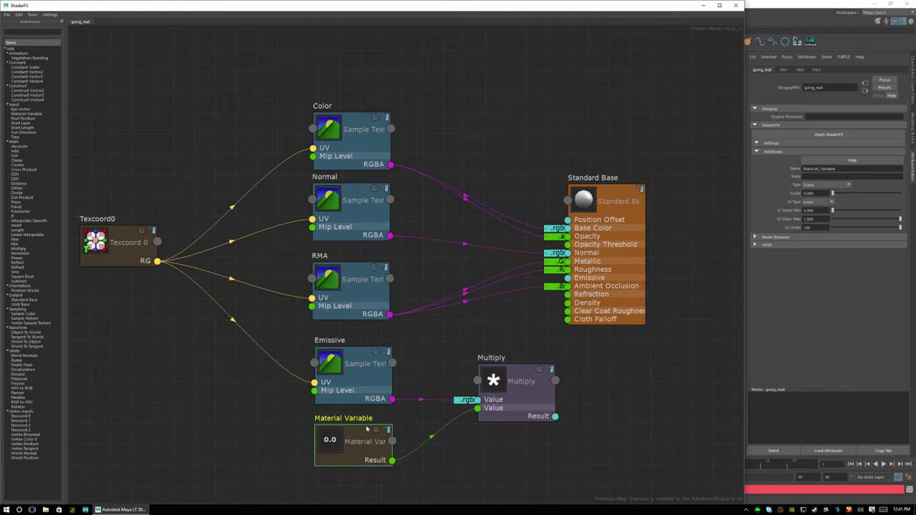
drag(534, 370, 494, 357)
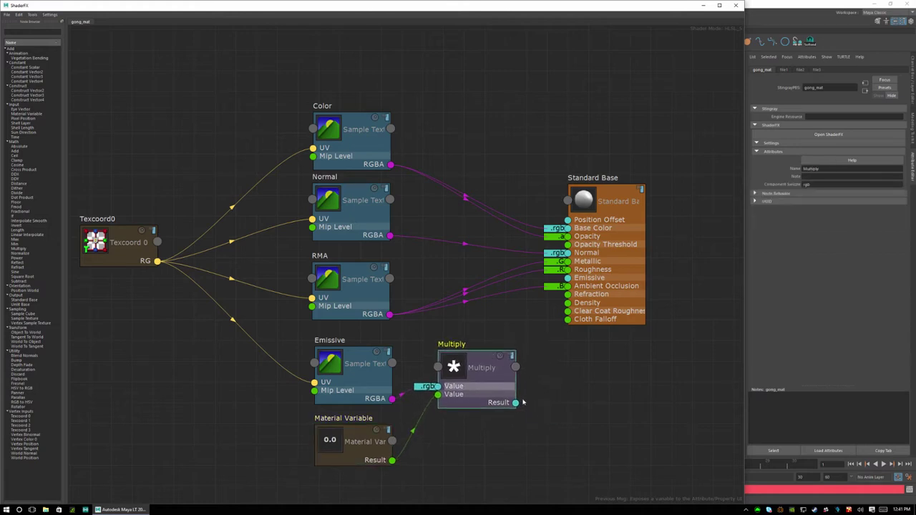
drag(515, 403, 567, 286)
click(625, 331)
drag(621, 206, 674, 208)
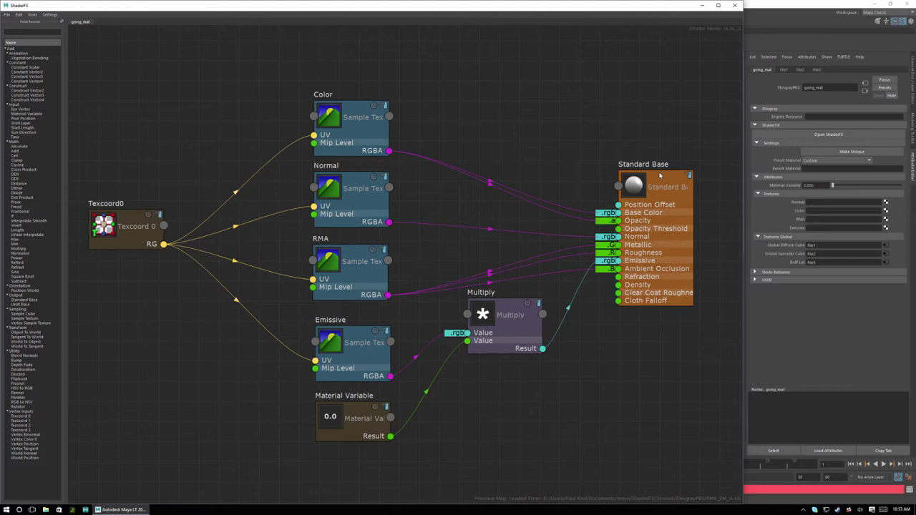
Set Standard Base's Normals In to Tangent Space
click(660, 175)
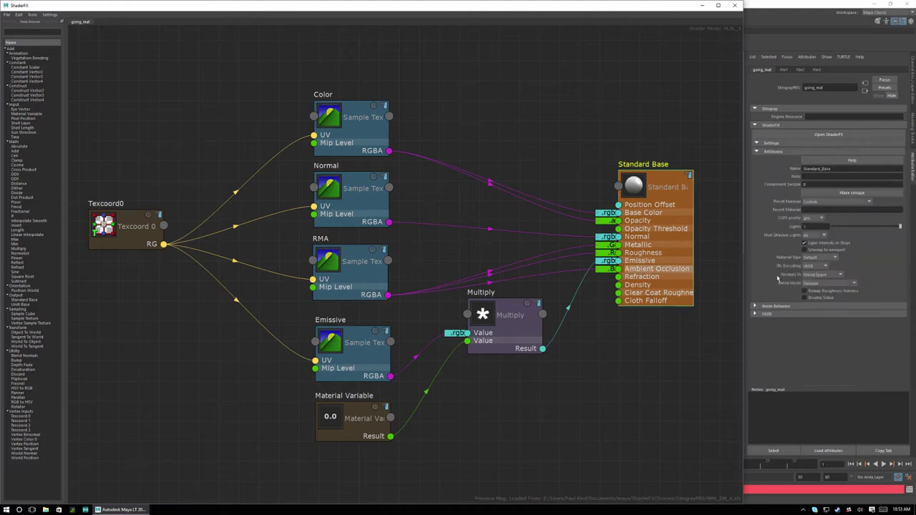
click(828, 275)
click(816, 283)
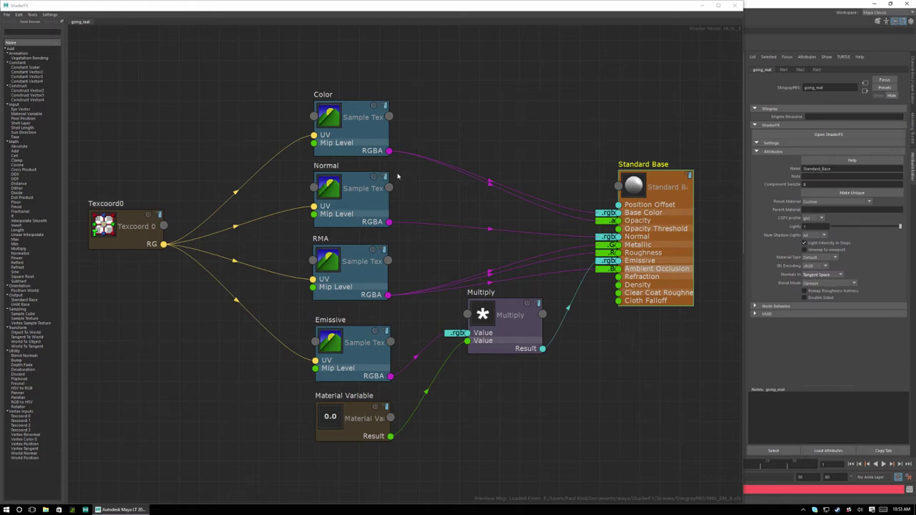
Set the Normal texture node's encoding to Normal Map
click(351, 177)
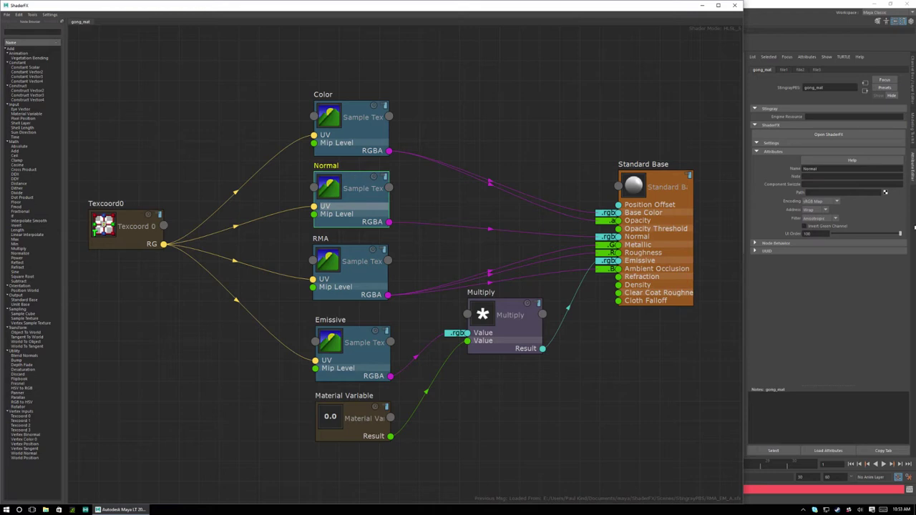
click(818, 207)
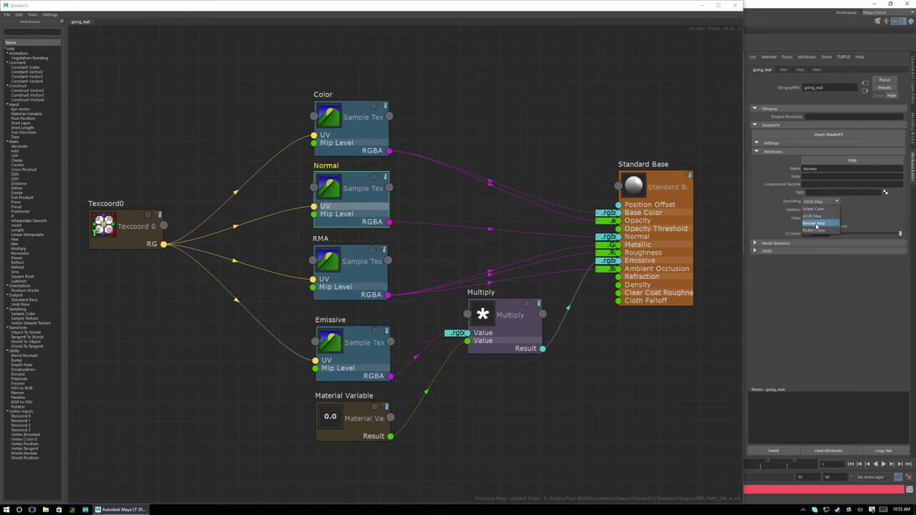
click(816, 227)
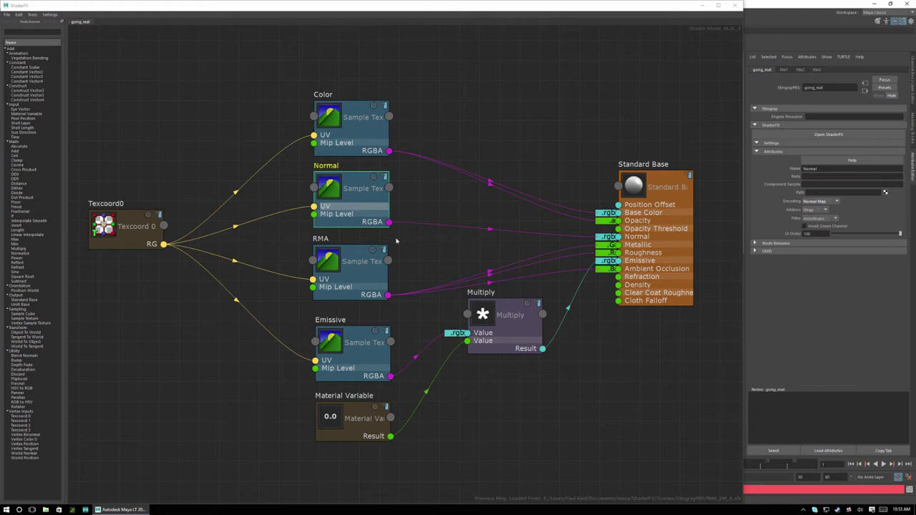
Set the RMA texture node's encoding to Linear Color, then select Standard Base
click(349, 250)
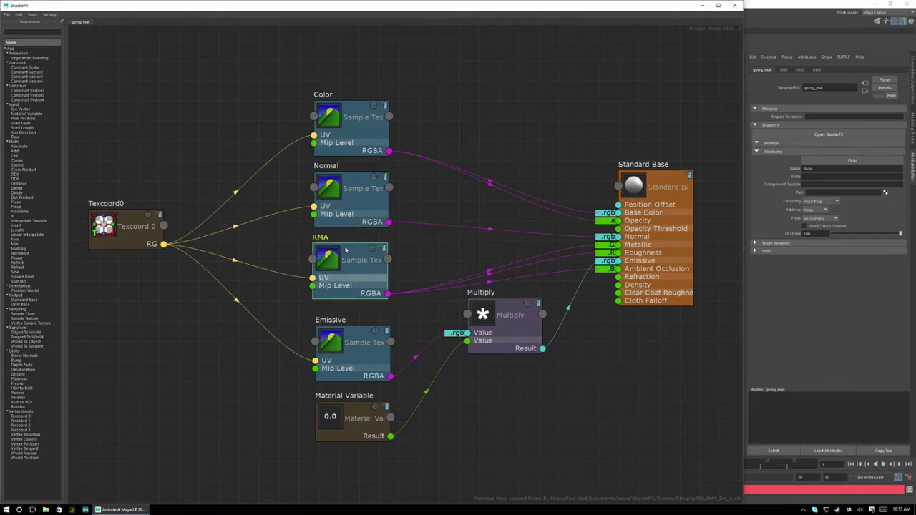
drag(348, 251, 331, 261)
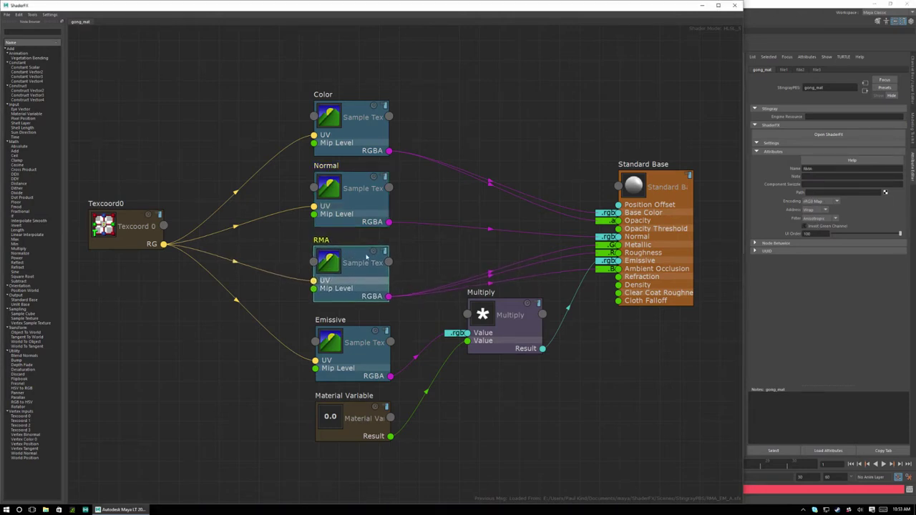
click(428, 288)
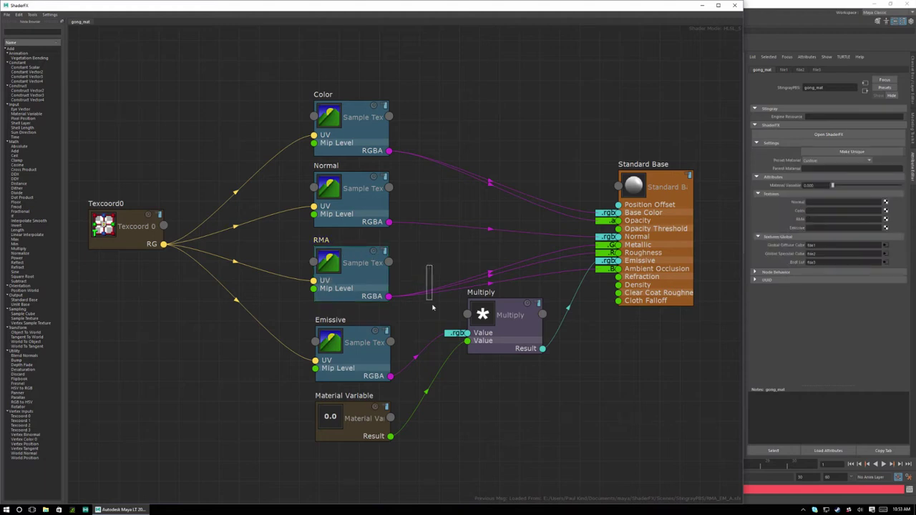
click(353, 258)
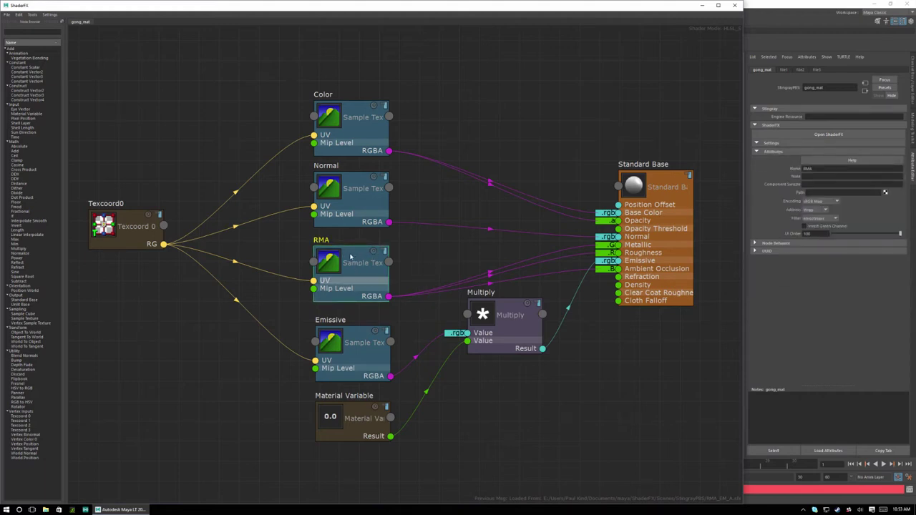
click(811, 202)
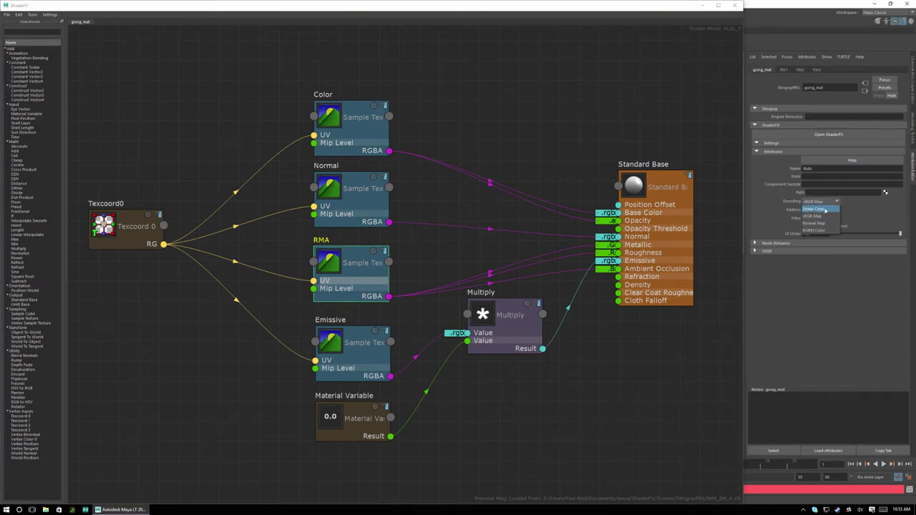
click(813, 209)
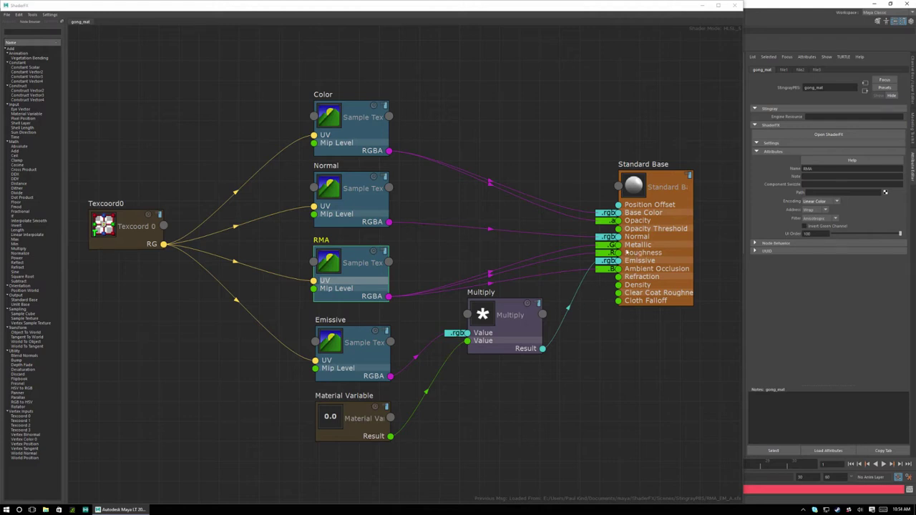
click(608, 249)
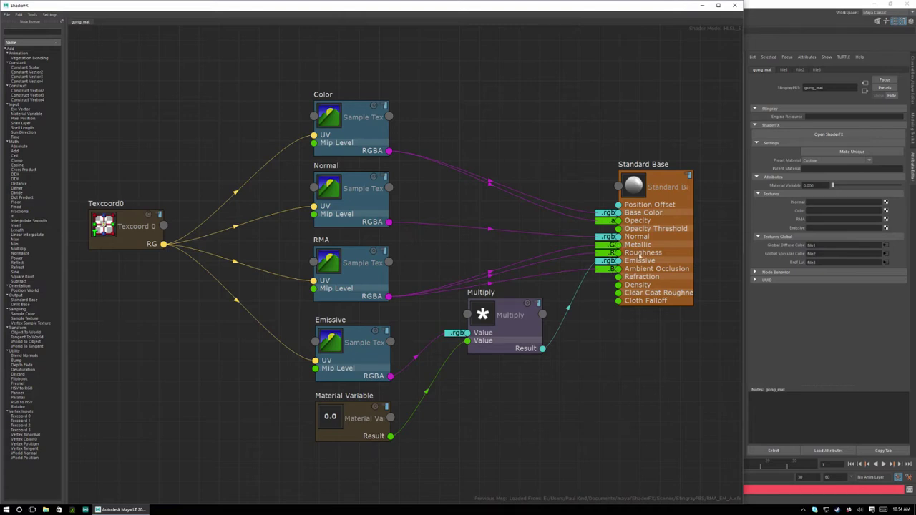
click(642, 254)
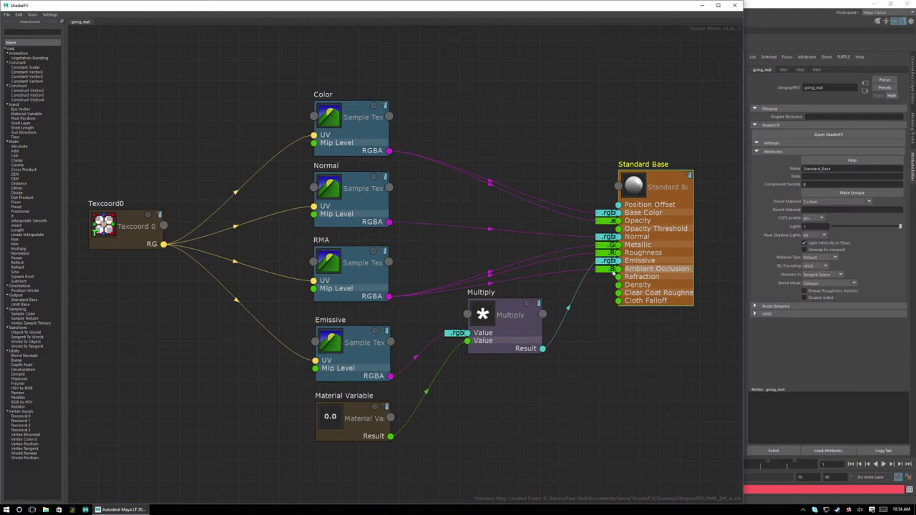
click(648, 245)
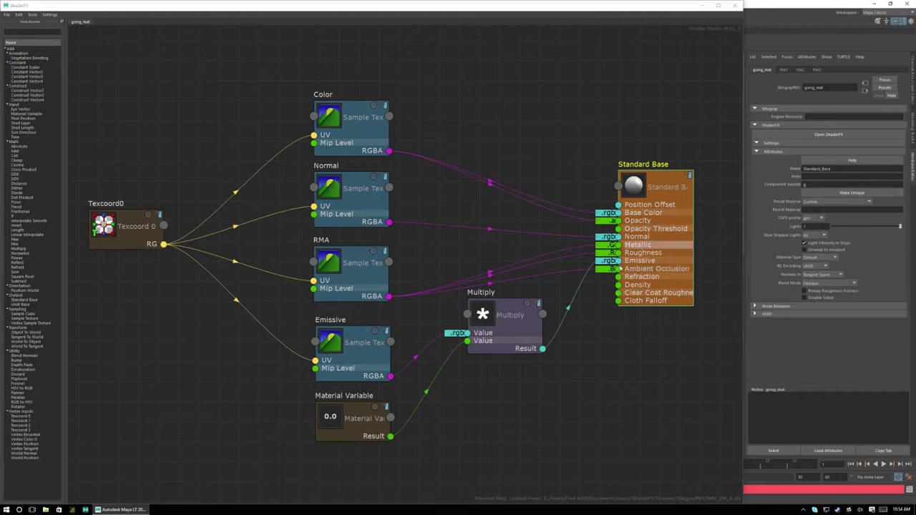
click(634, 256)
click(794, 189)
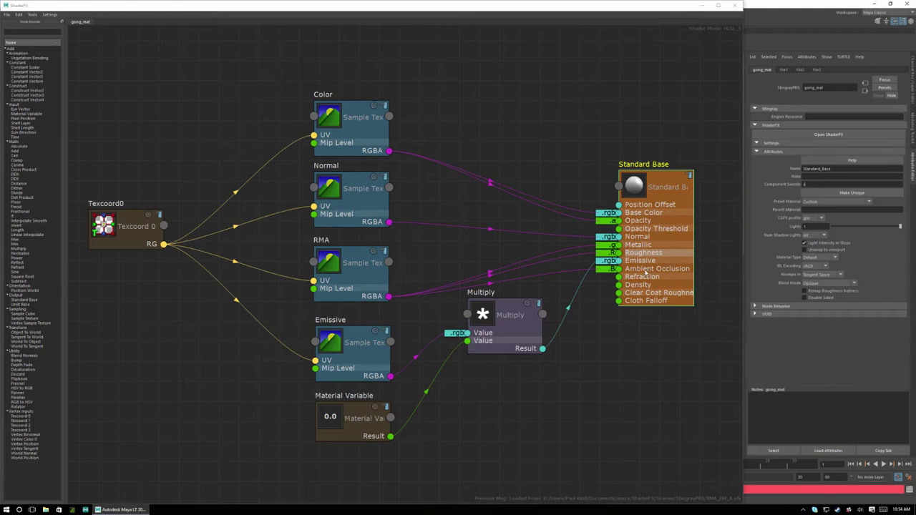
click(670, 268)
click(805, 184)
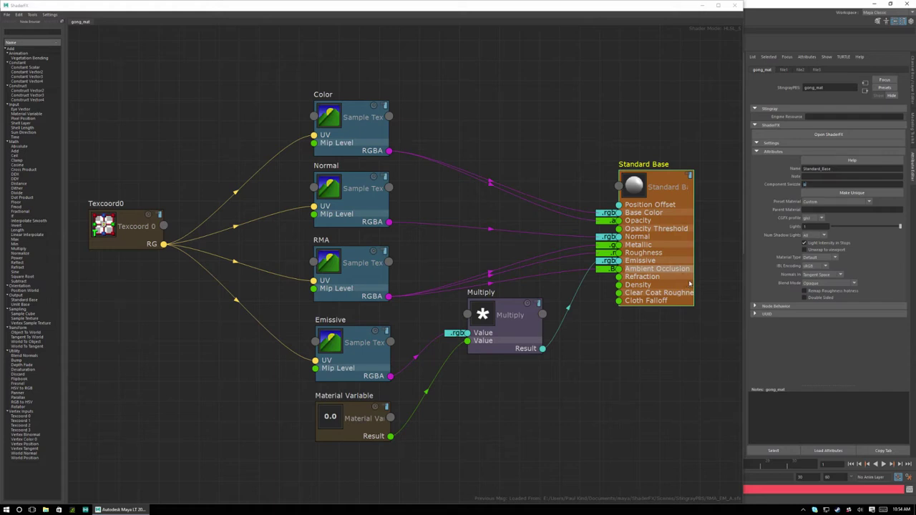
click(654, 351)
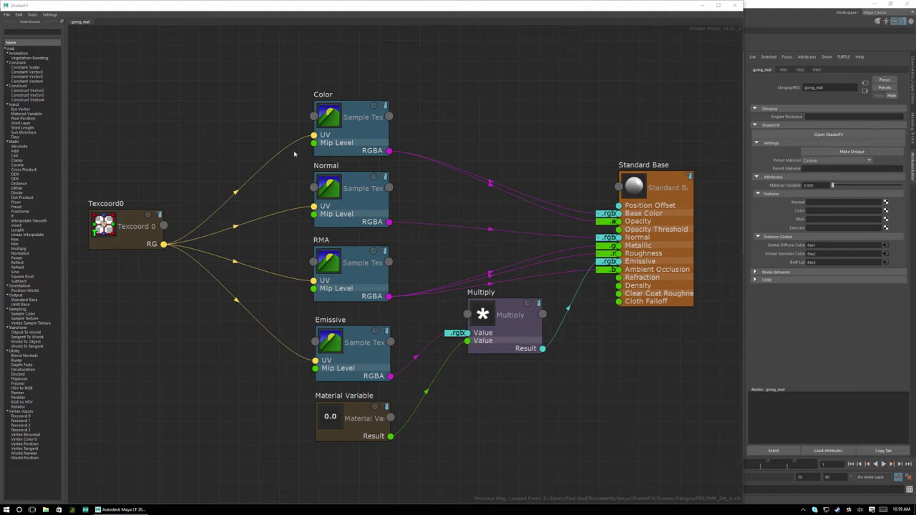
Export the graph as RMA_EM_A.sfx into the StingrayPBS folder
click(7, 15)
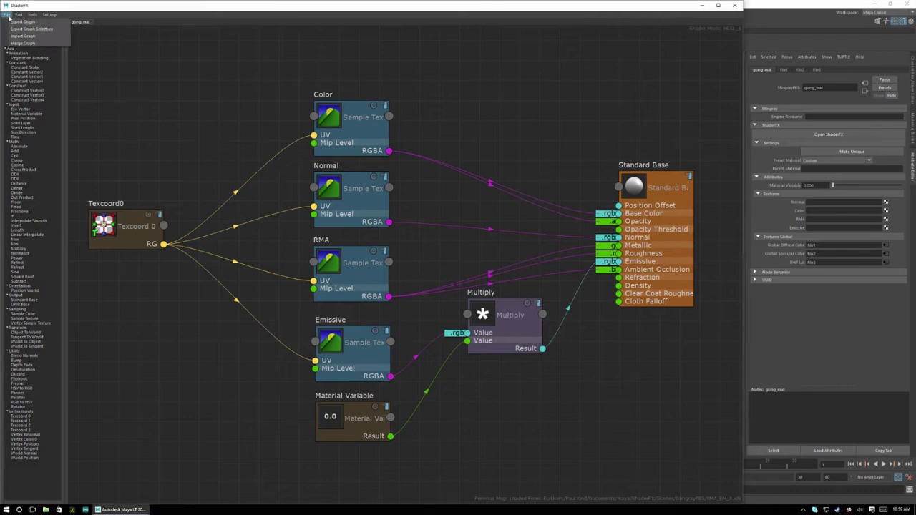
click(11, 22)
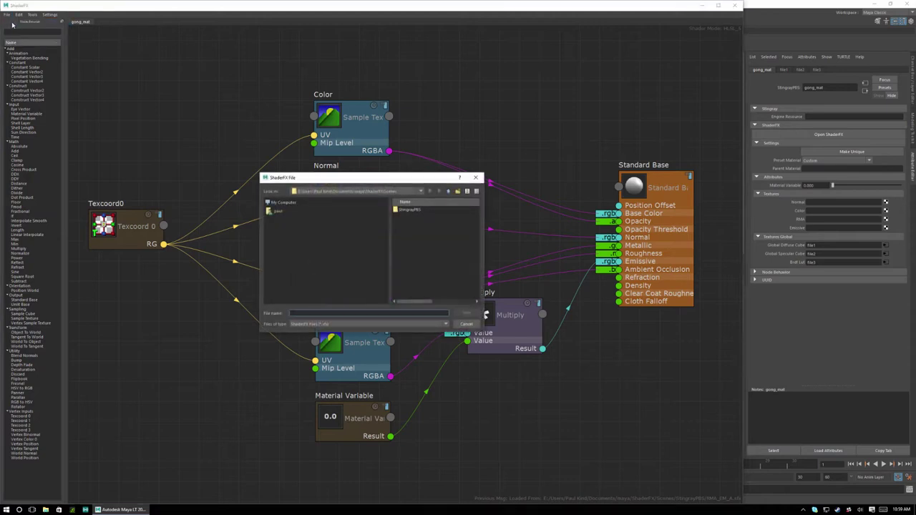
double_click(416, 209)
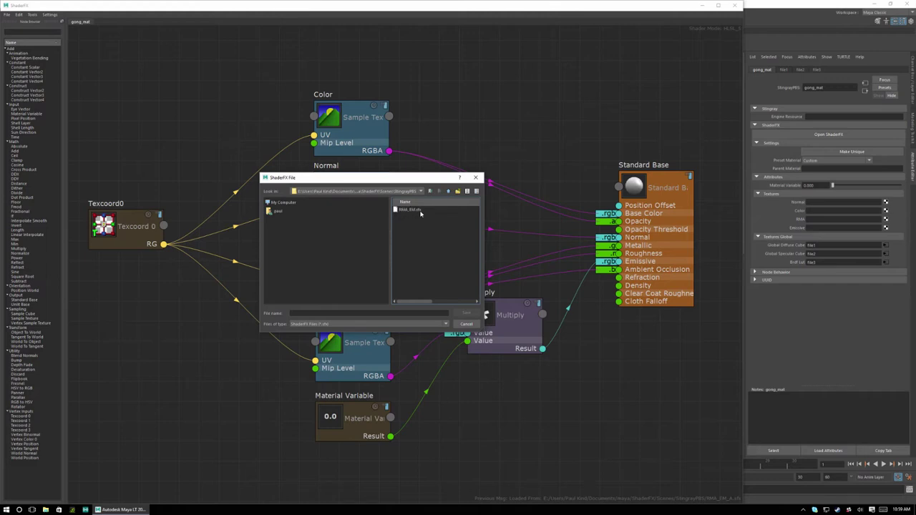
drag(420, 181, 357, 220)
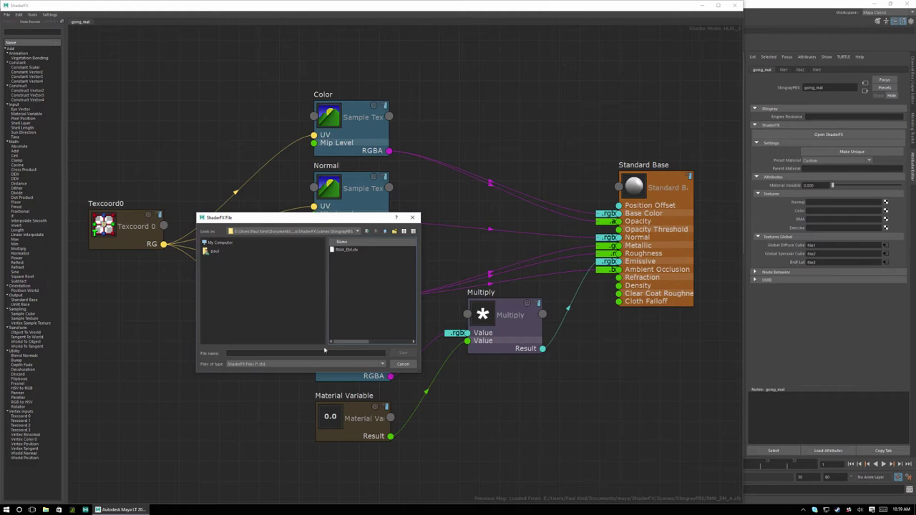
click(230, 354)
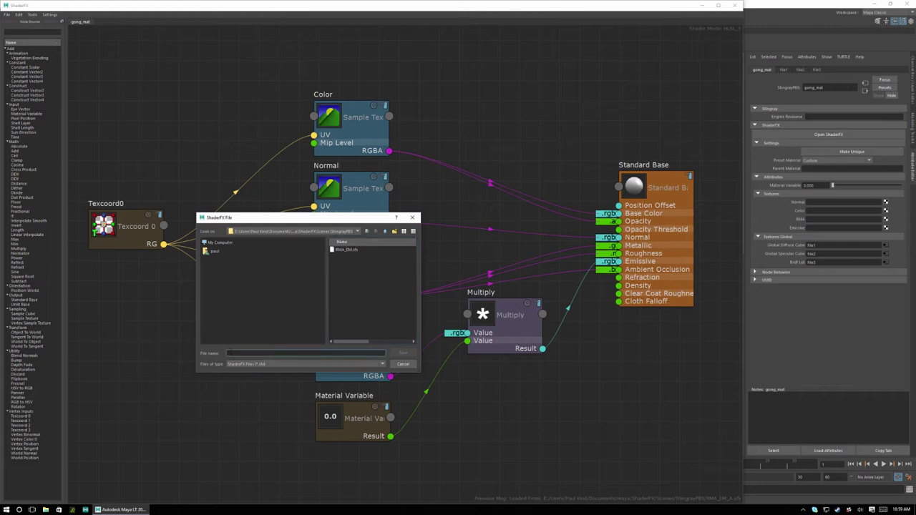
text(RM)
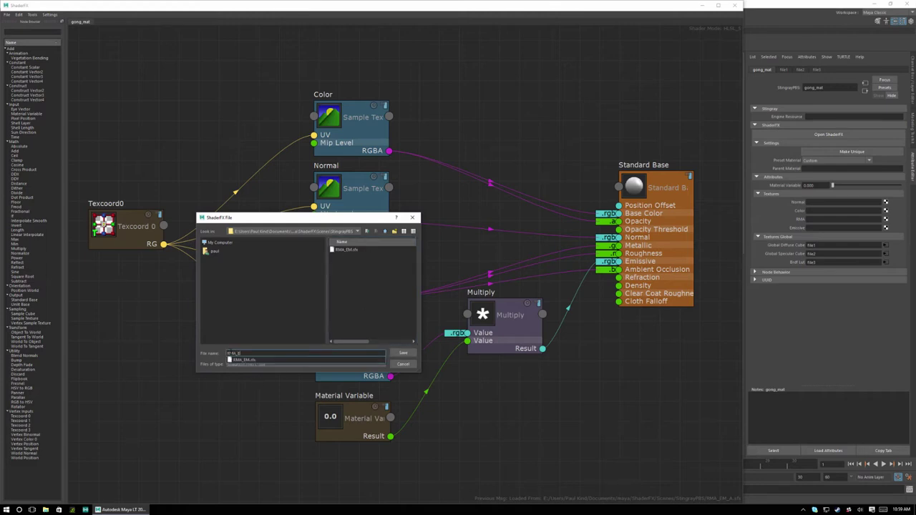
text(A_EM_A)
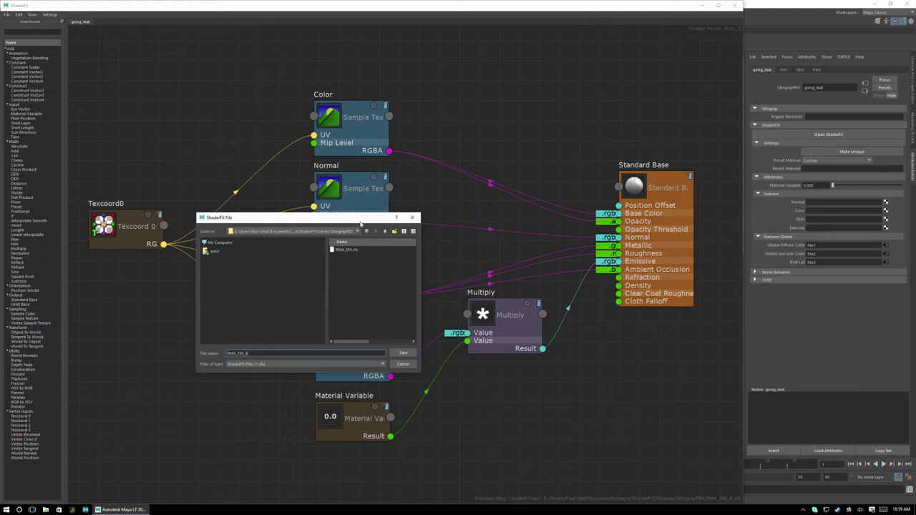
drag(362, 218, 743, 312)
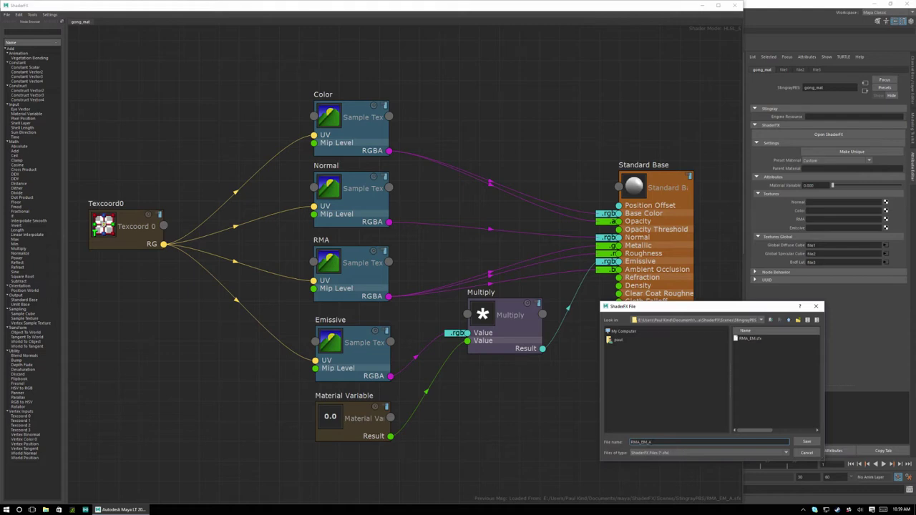
click(808, 444)
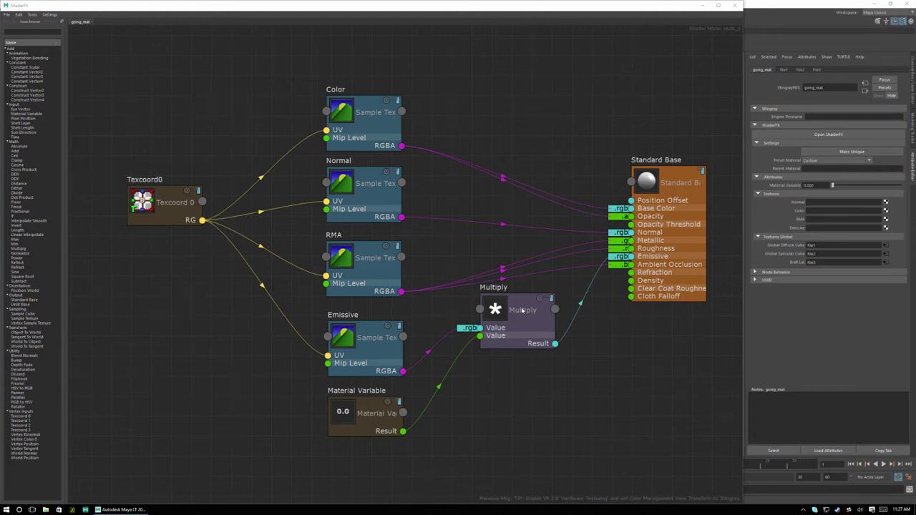
Import the older RMA_EM.sfx graph from StingrayPBS and frame it in view
drag(522, 302, 522, 322)
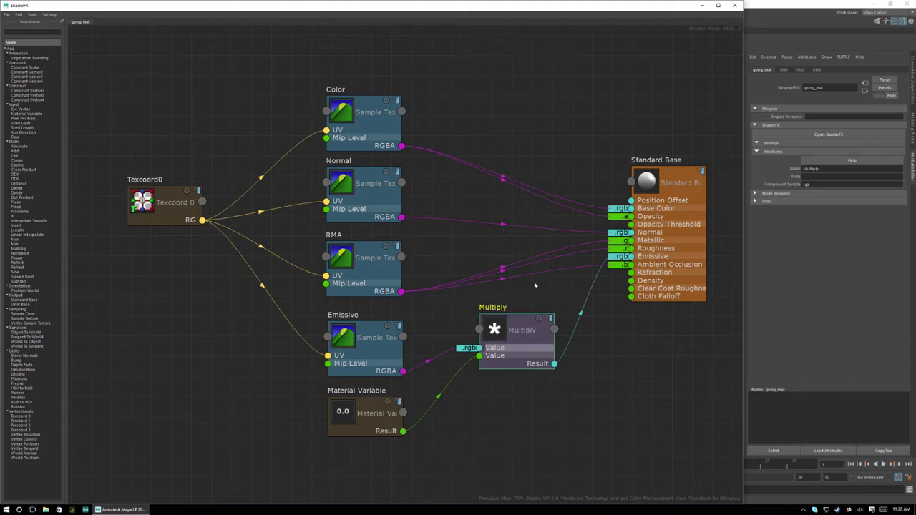
click(7, 15)
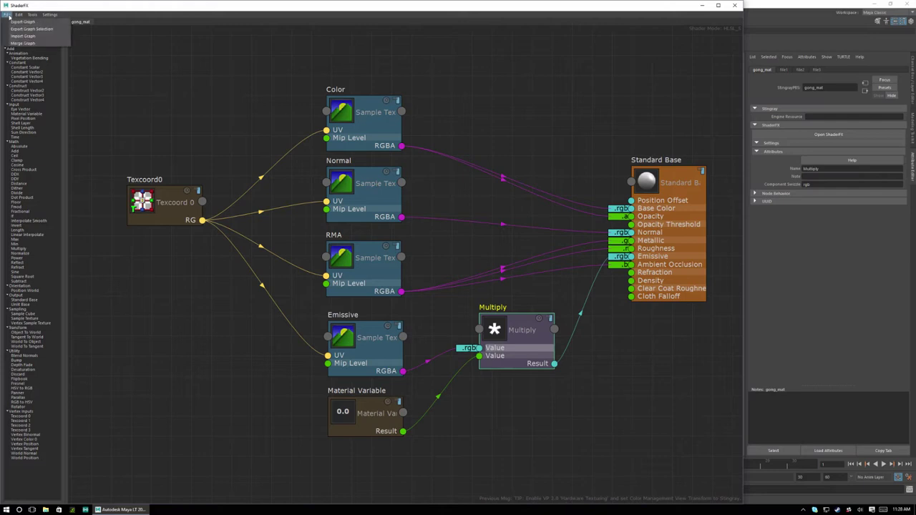
click(18, 41)
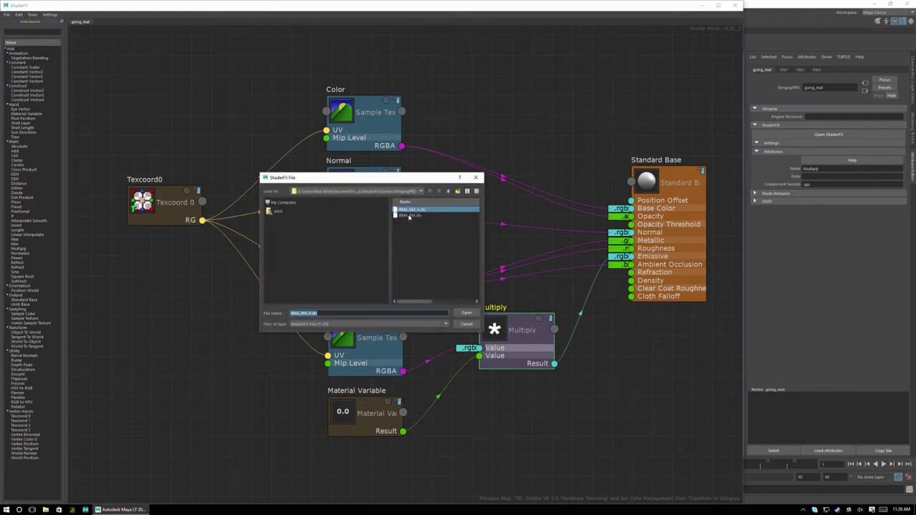
click(409, 216)
double_click(410, 216)
middle_drag(552, 269, 413, 303)
scroll(422, 305, up, 3)
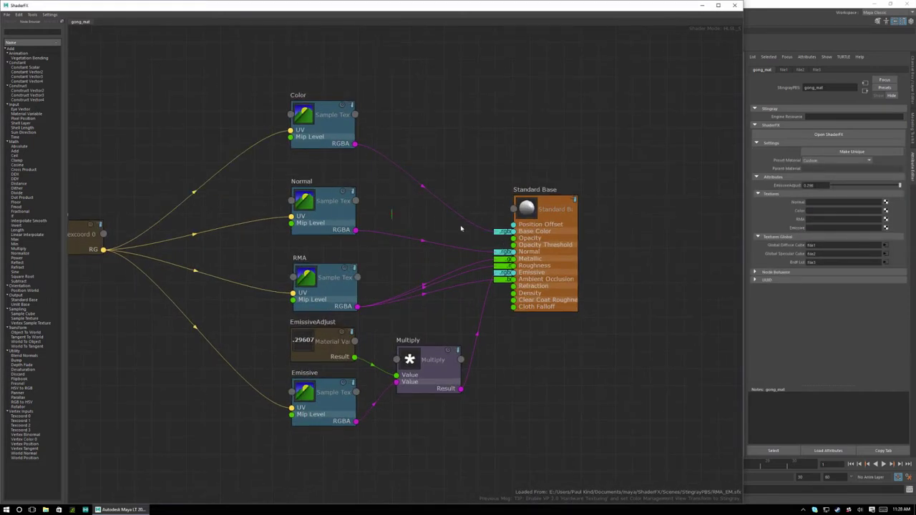
key(f)
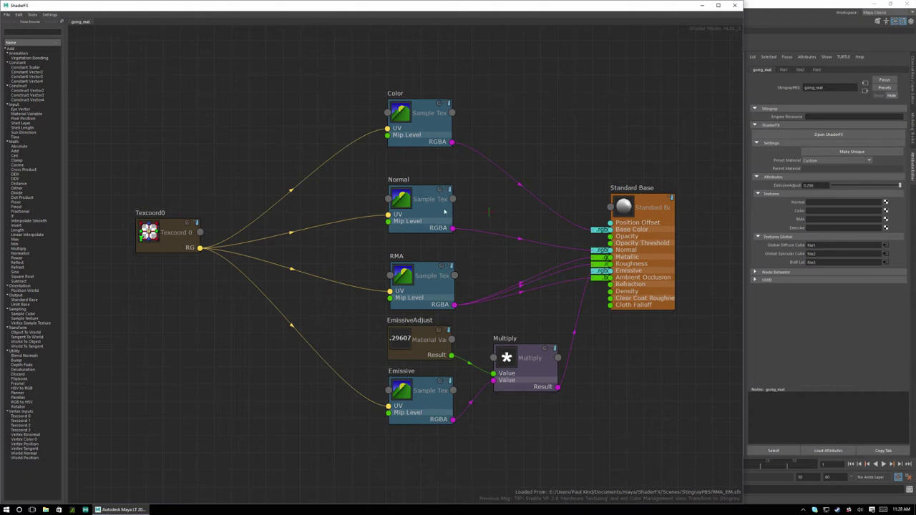
click(7, 14)
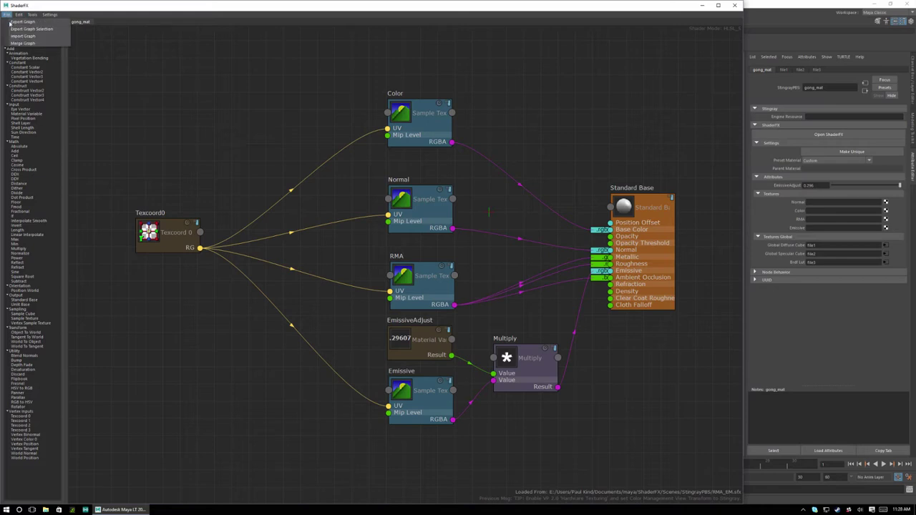
Reload the gong_mat graph from RMA_EM_A.sfx, then select all its nodes and frame them
click(22, 36)
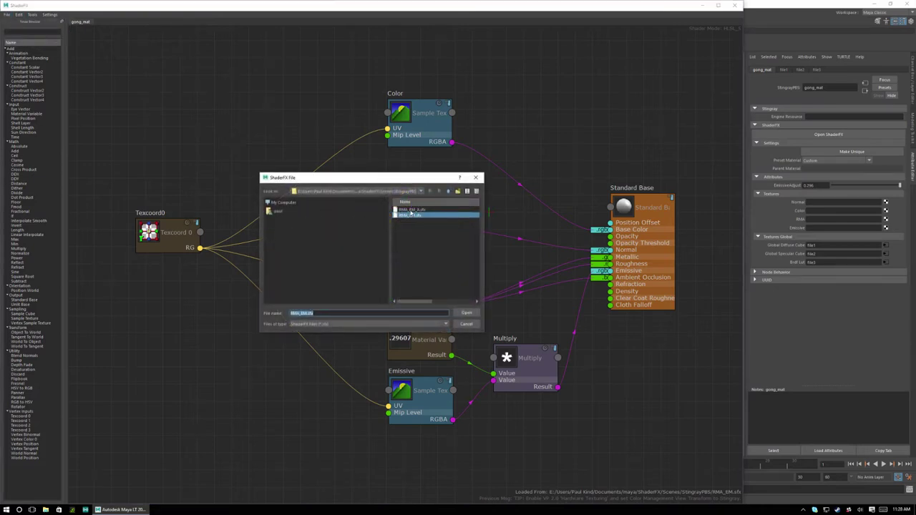
double_click(412, 212)
middle_drag(639, 208, 484, 251)
scroll(405, 256, up, 4)
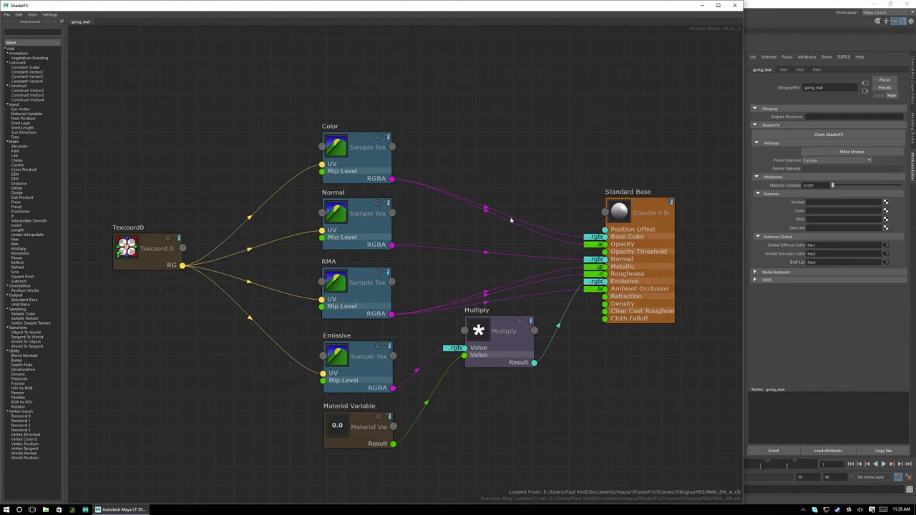
drag(117, 95, 654, 454)
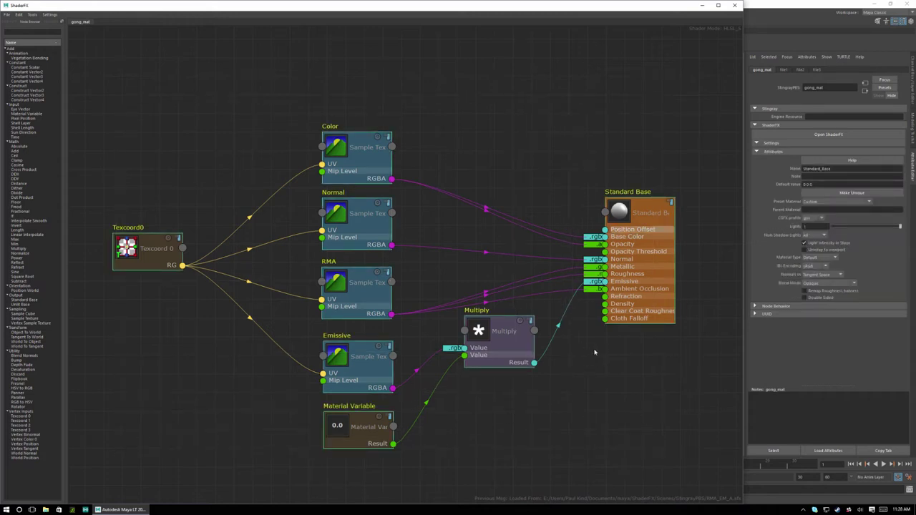
middle_drag(524, 389, 528, 370)
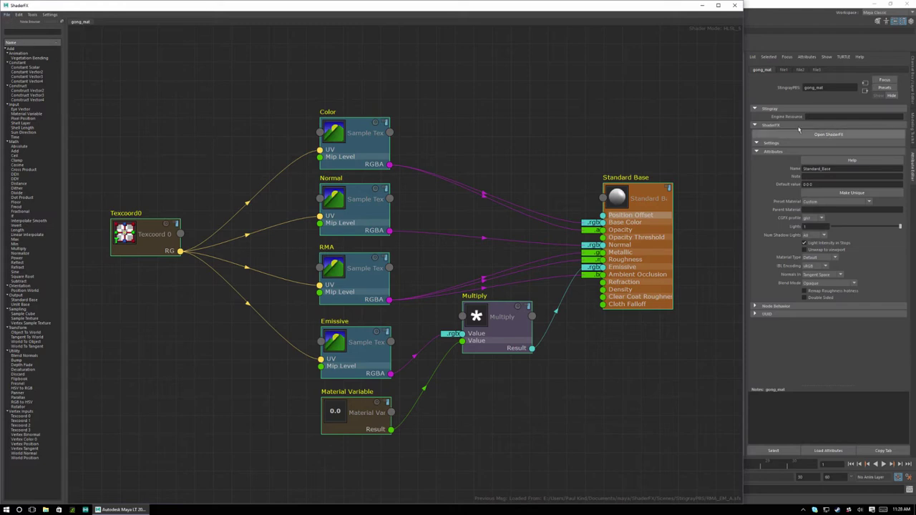
click(6, 14)
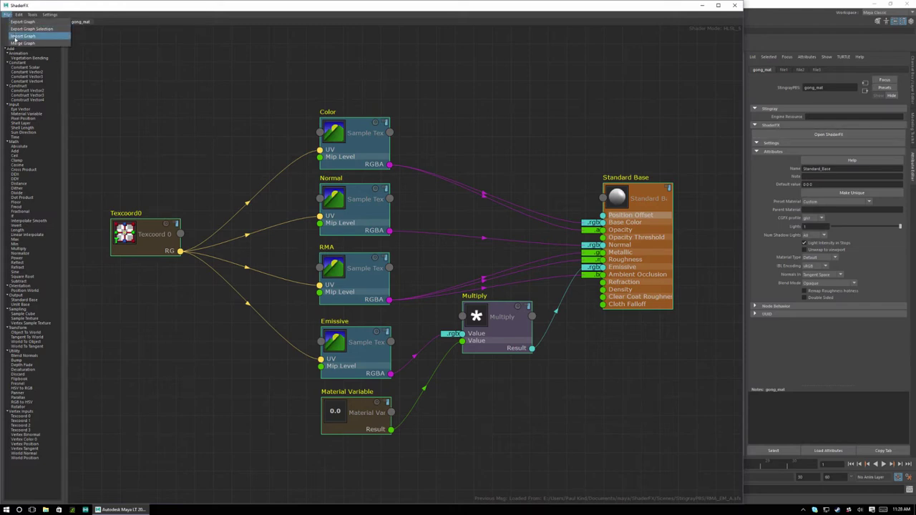
click(29, 35)
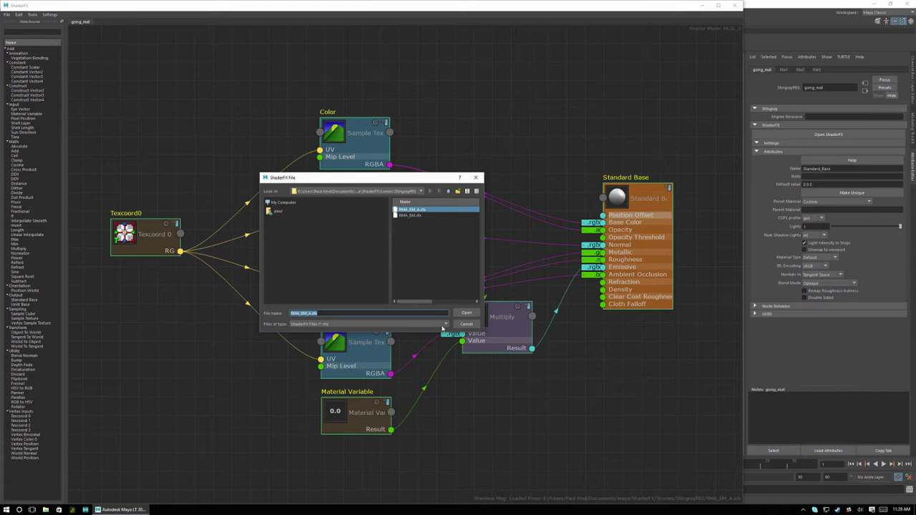
click(466, 324)
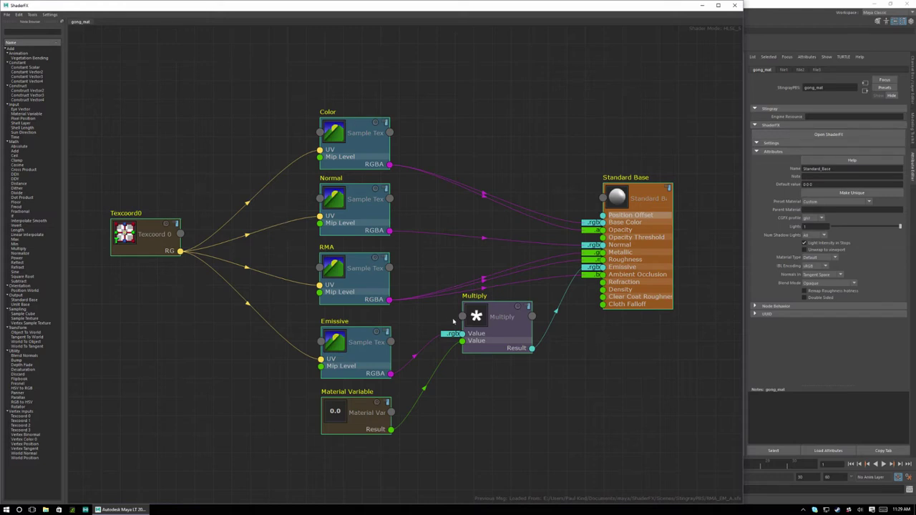
middle_drag(504, 410, 509, 403)
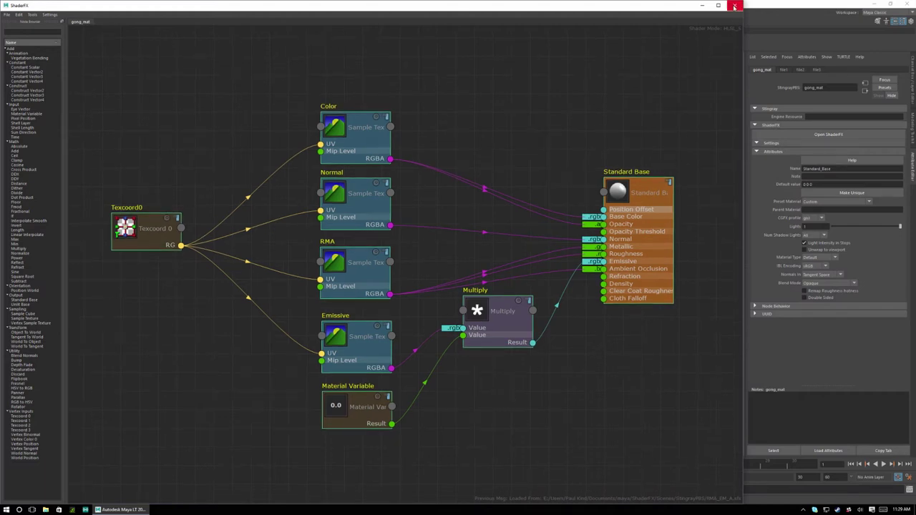
click(734, 6)
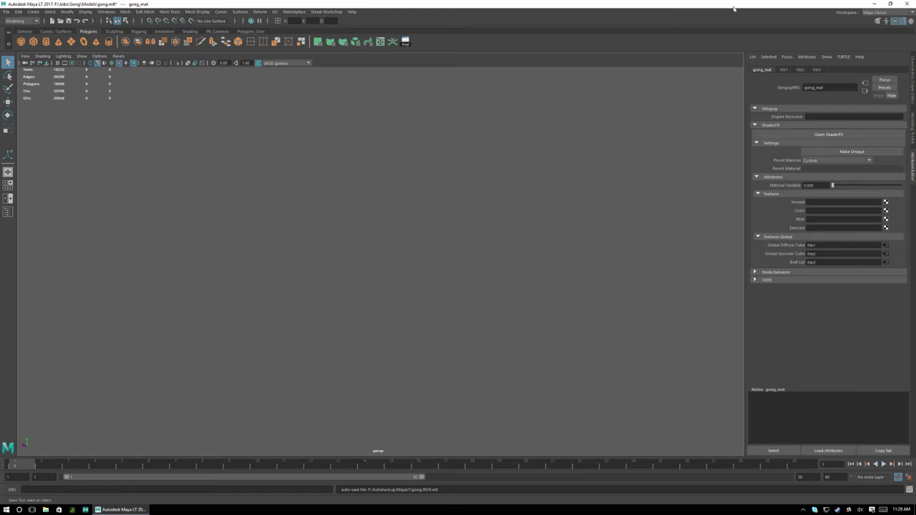
click(310, 234)
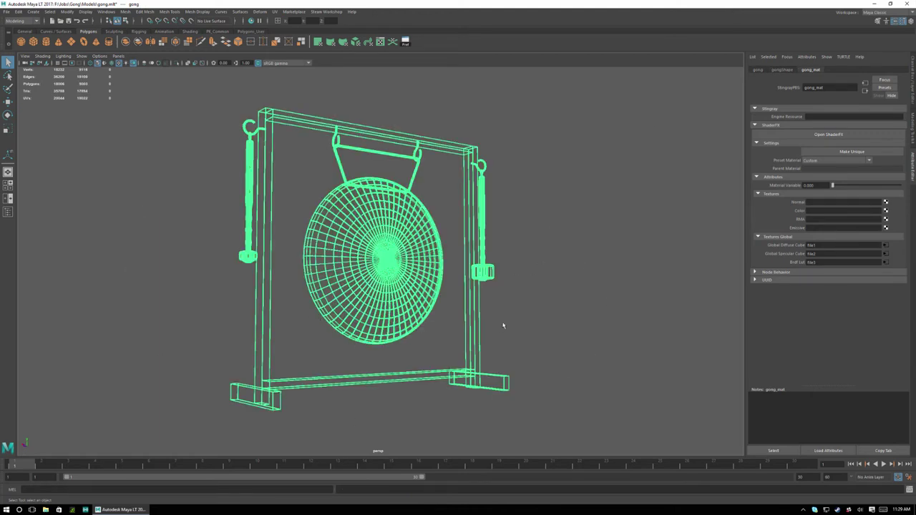
click(454, 308)
click(365, 280)
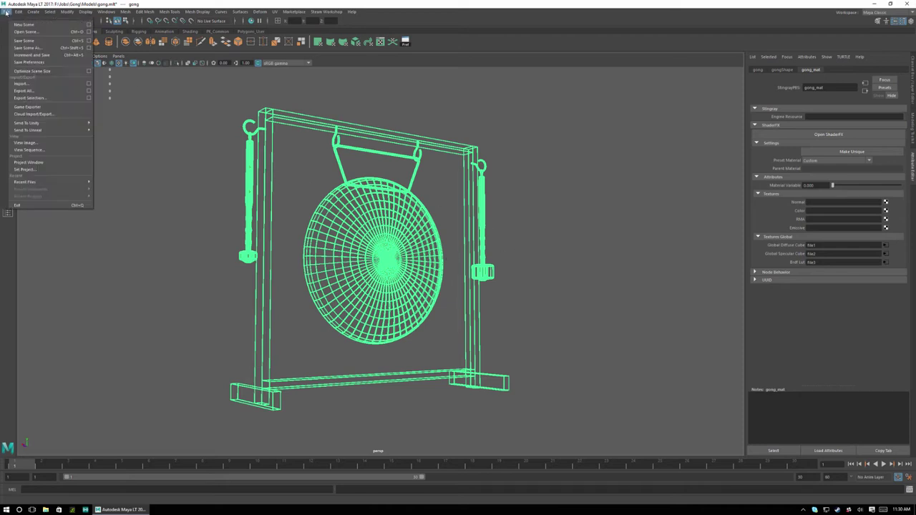
Export the selected gong to F:\Jobs\Gong\GameReady\gong.fbx, overwriting the existing file
click(6, 12)
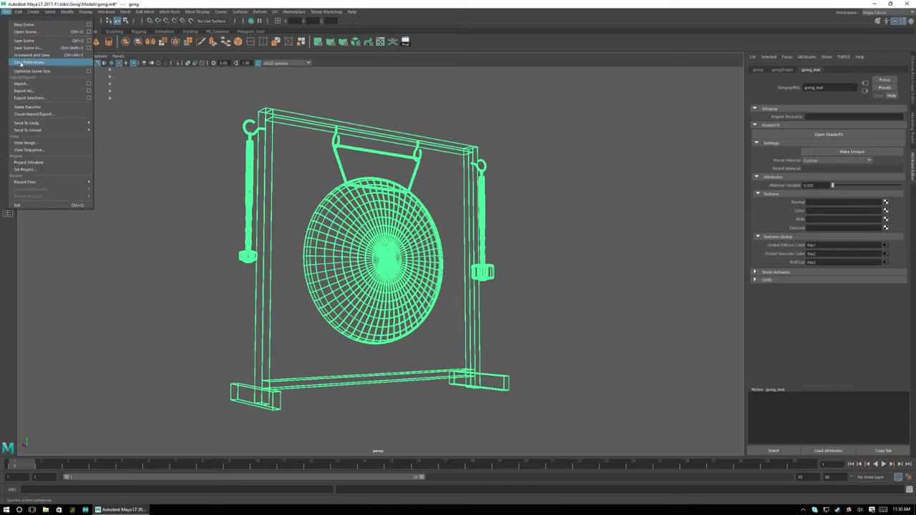
click(27, 98)
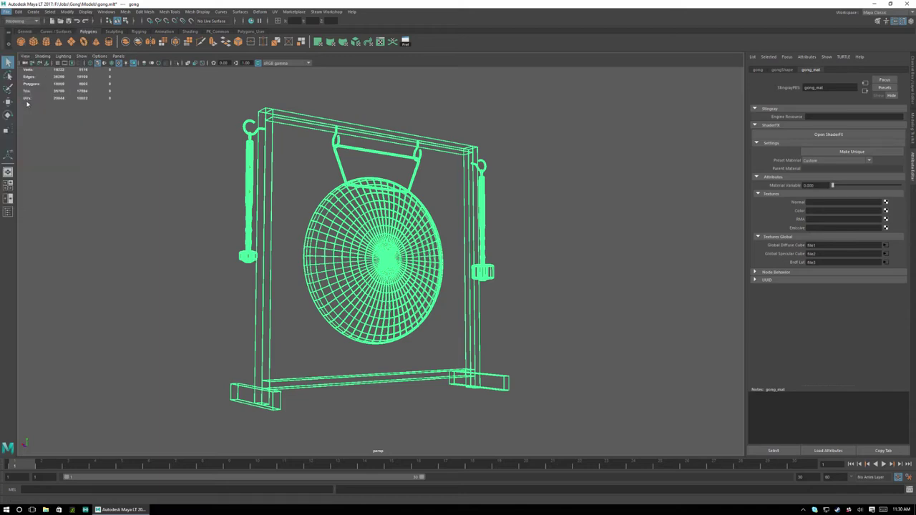
click(258, 135)
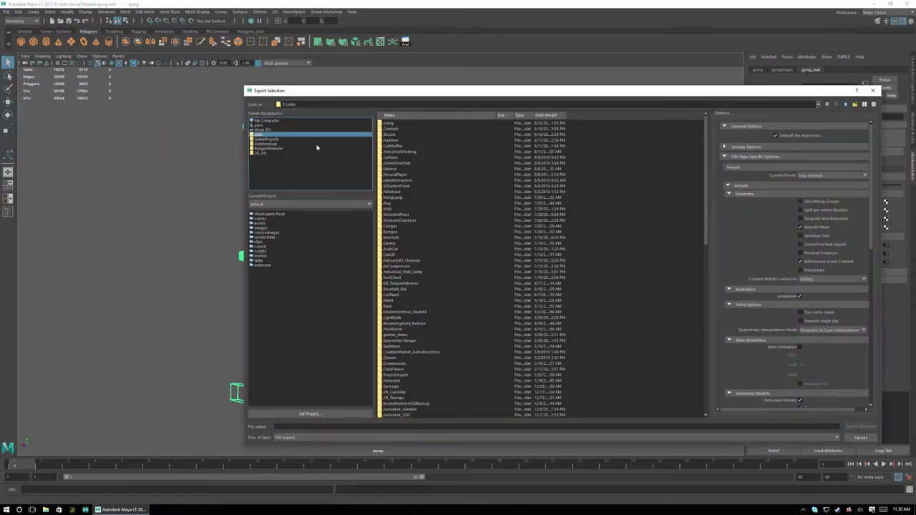
double_click(395, 124)
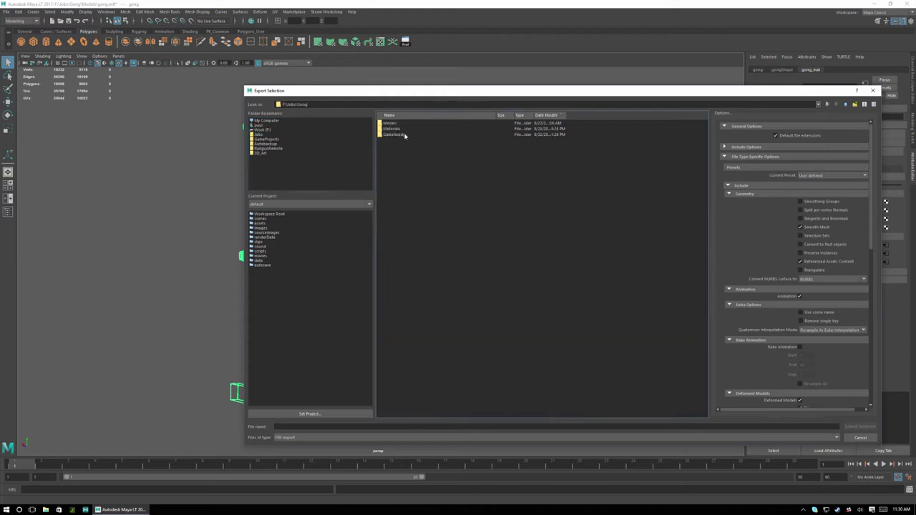
double_click(393, 134)
click(387, 129)
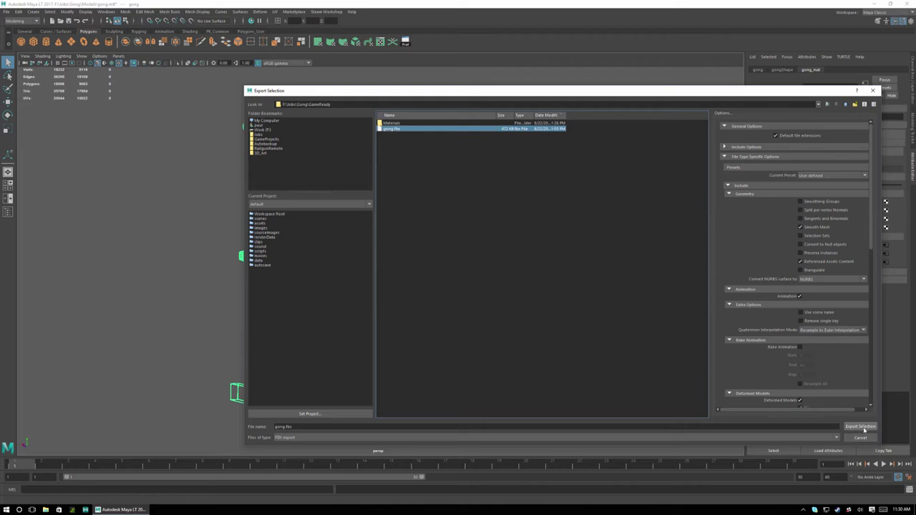
click(861, 427)
click(547, 278)
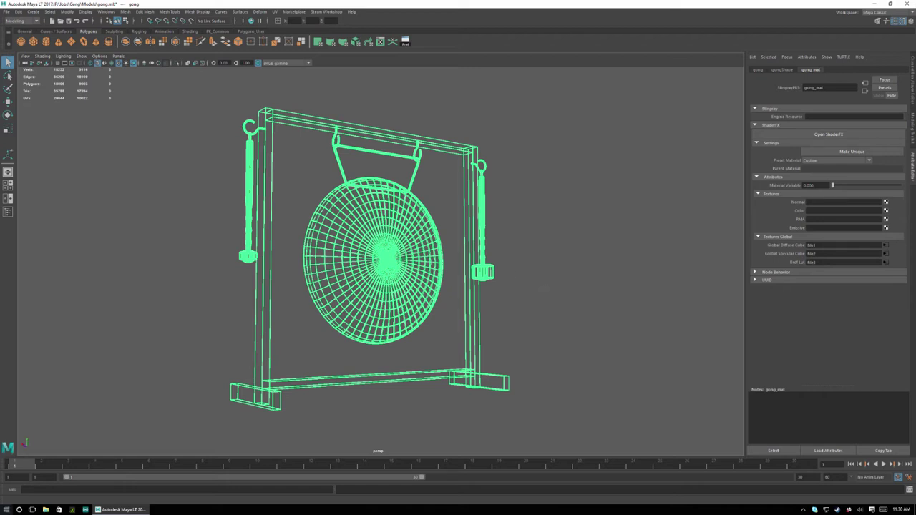
Launch Substance Painter 2 and create a new project using the gong.fbx mesh
key(super)
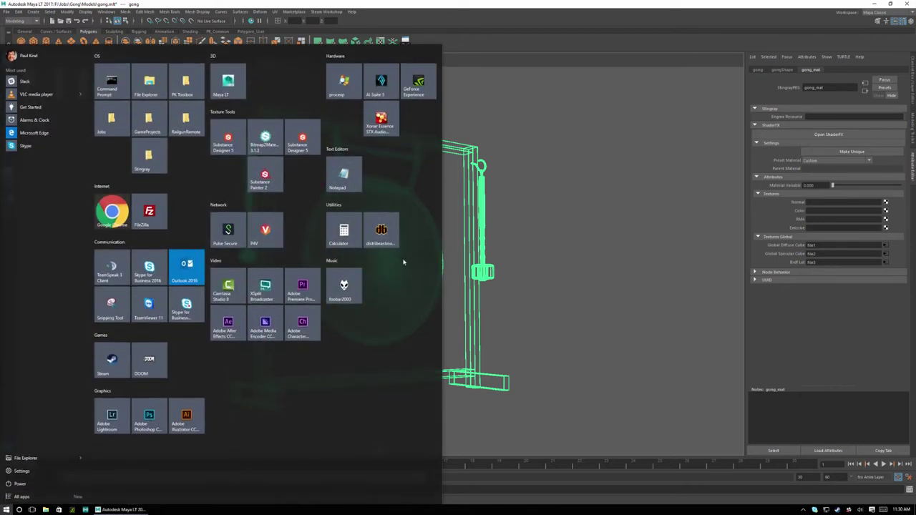
click(267, 179)
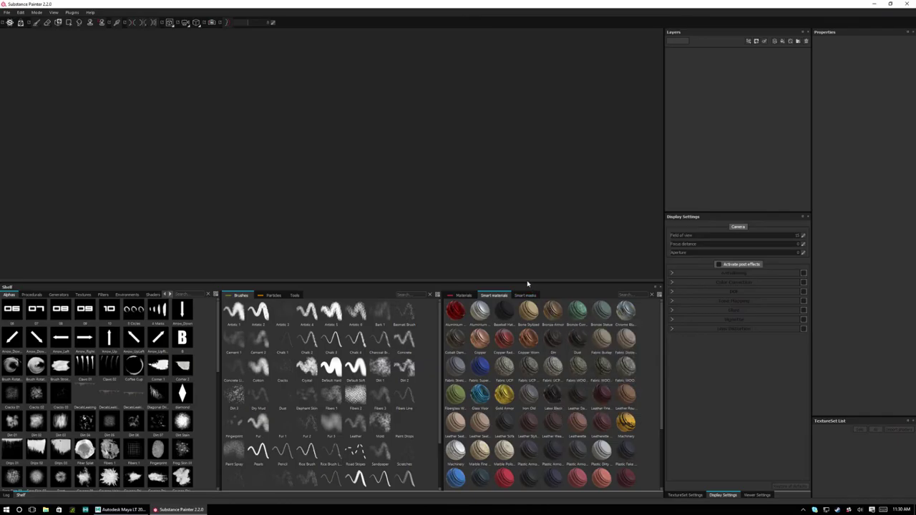
click(6, 13)
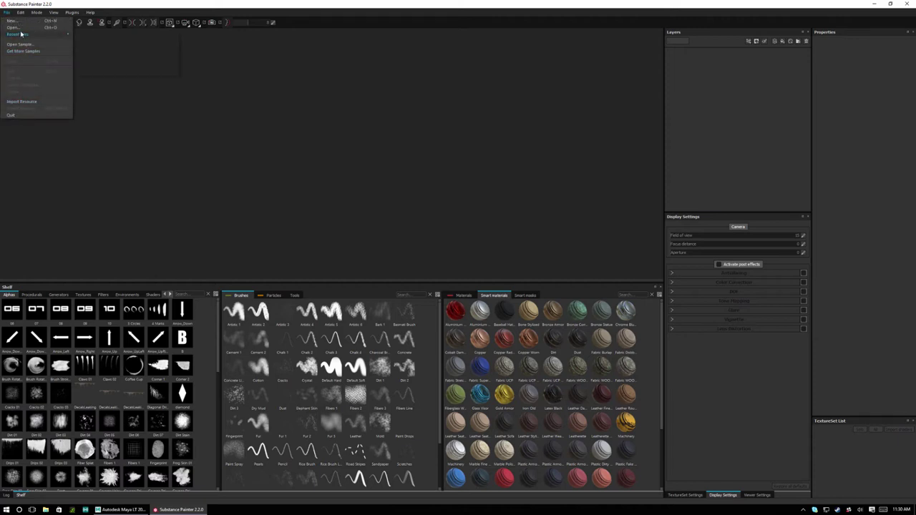
click(19, 21)
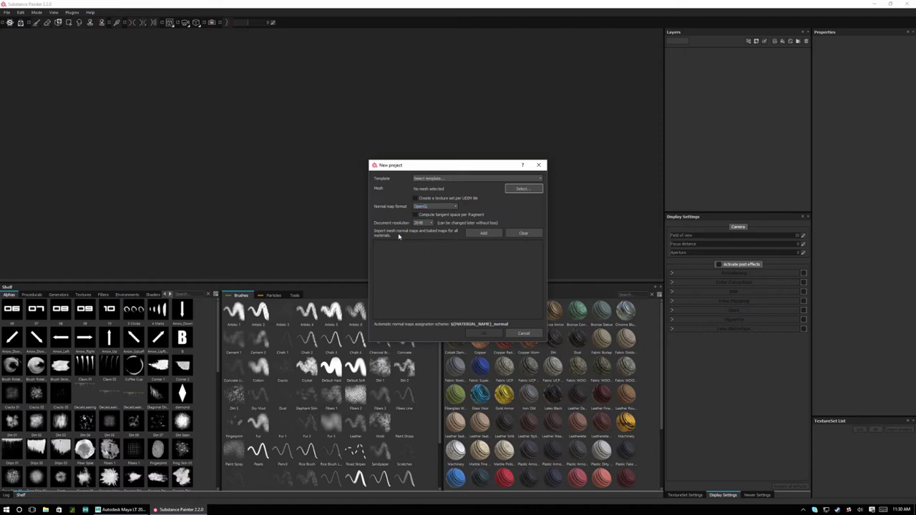
click(519, 189)
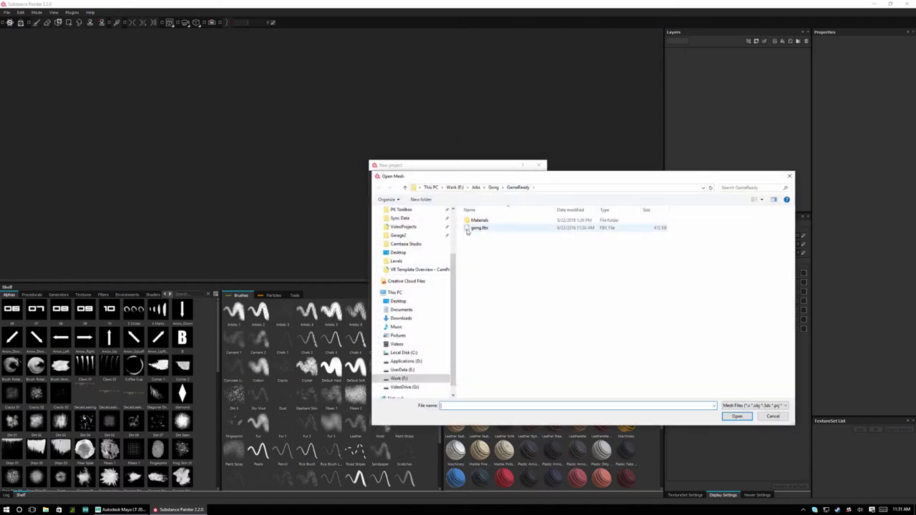
click(477, 229)
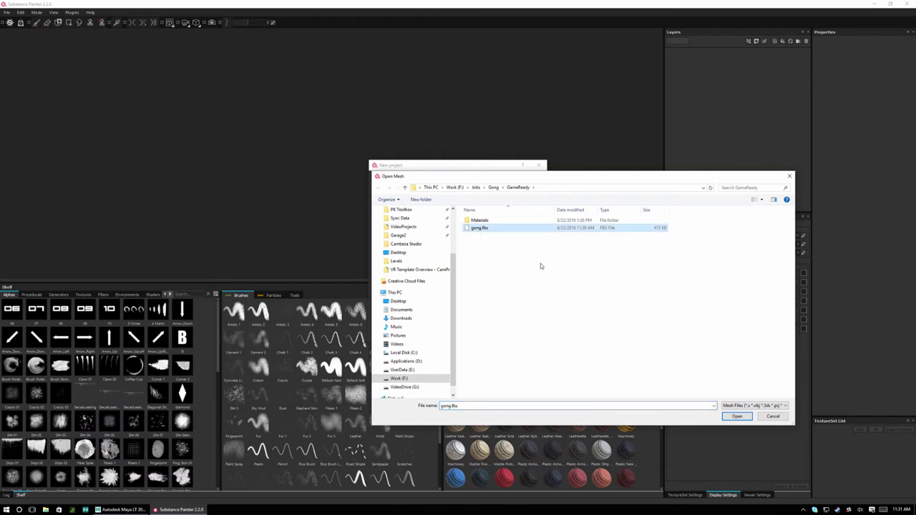
click(737, 417)
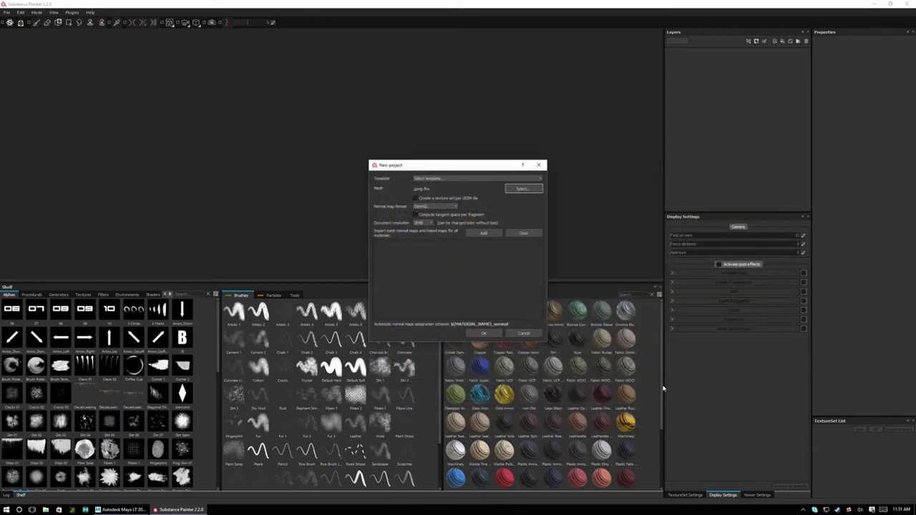
click(485, 335)
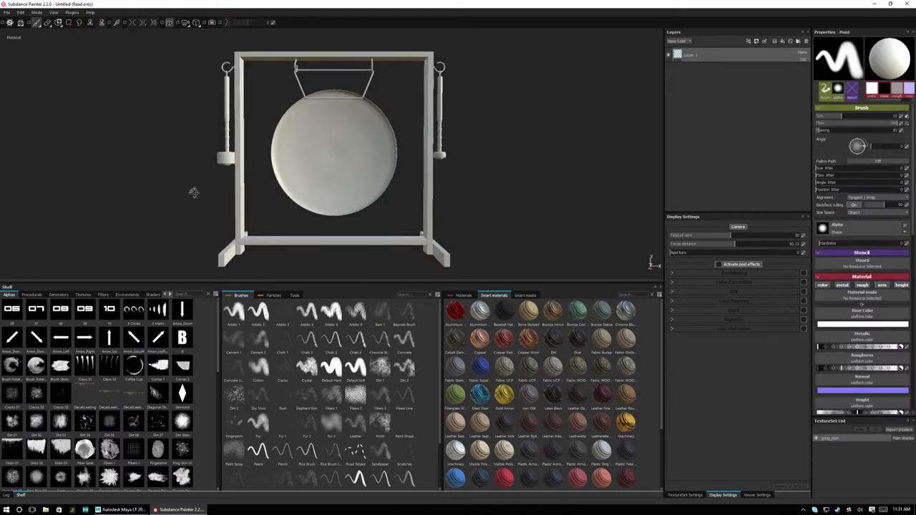
Orbit the camera around the untextured gong to inspect it from all sides
alt+drag(193, 192, 795, 214)
alt+drag(415, 208, 374, 210)
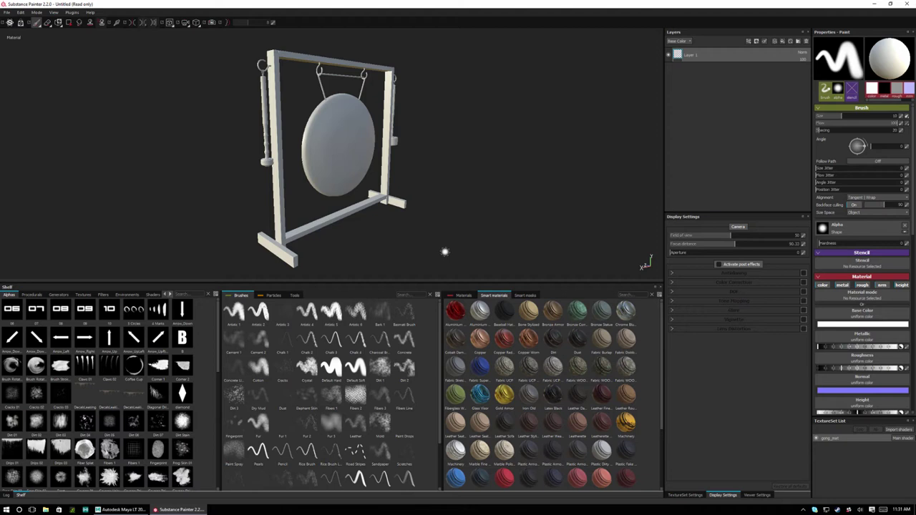
mouse_move(438, 239)
alt+mouse_down()
mouse_move(425, 244)
mouse_move(359, 203)
alt+mouse_up()
alt+drag(297, 200, 360, 198)
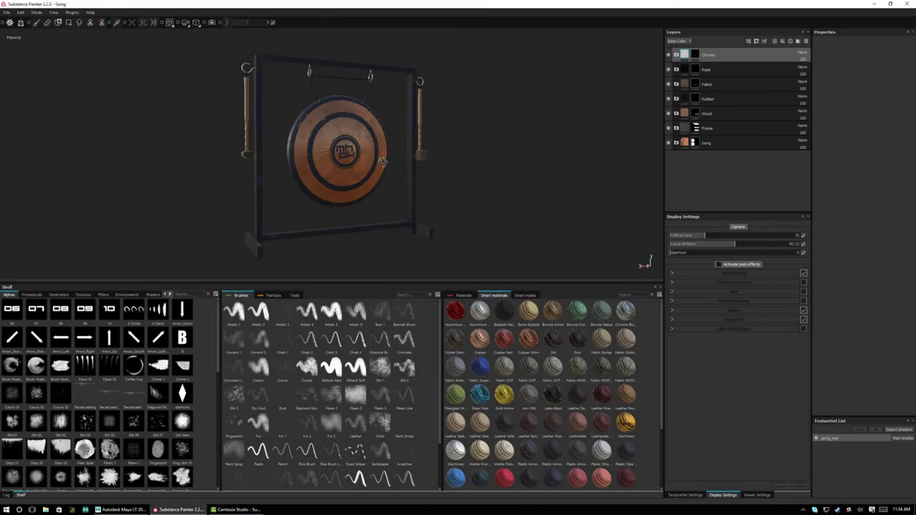
alt+drag(383, 161, 379, 189)
alt+middle_drag(380, 188, 301, 175)
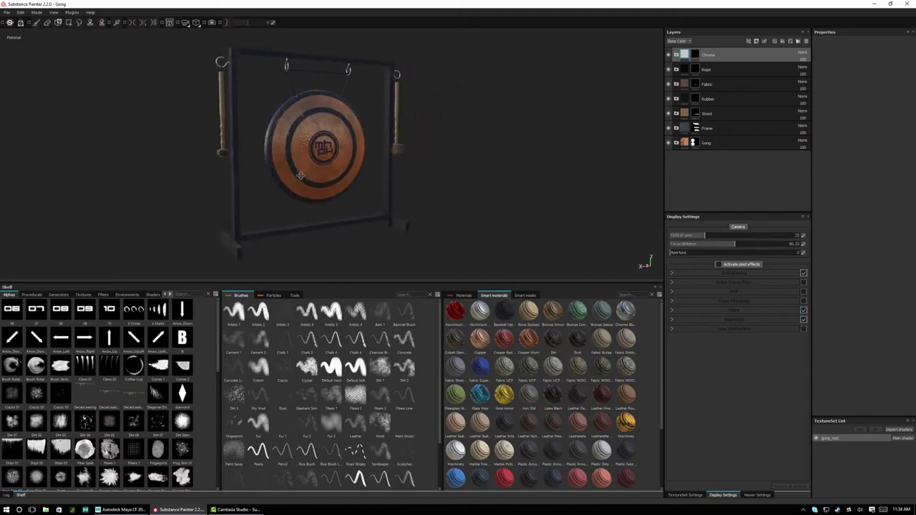
mouse_move(301, 175)
alt+mouse_down()
mouse_move(364, 169)
mouse_move(267, 169)
mouse_move(392, 174)
mouse_move(407, 165)
alt+mouse_up()
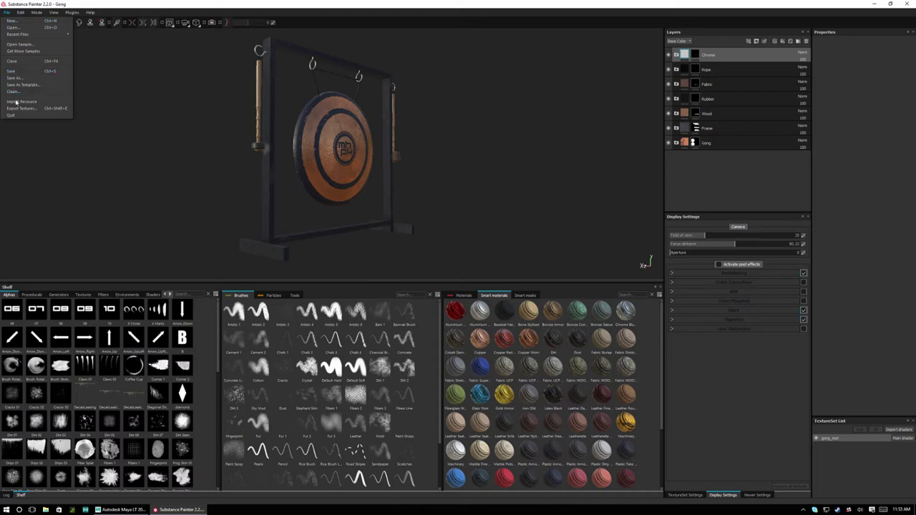
Open Export Textures on its Configuration tab, then move and widen the Export document dialog
click(18, 108)
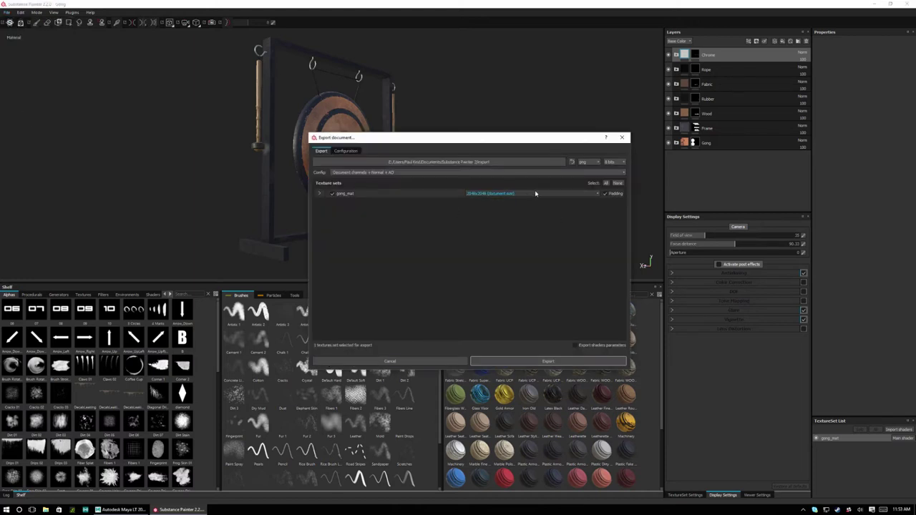
click(343, 151)
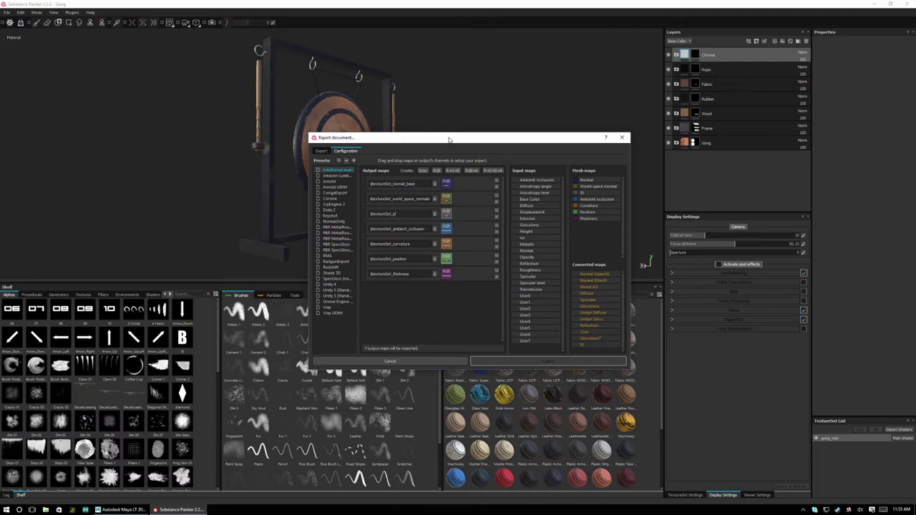
drag(451, 140, 305, 125)
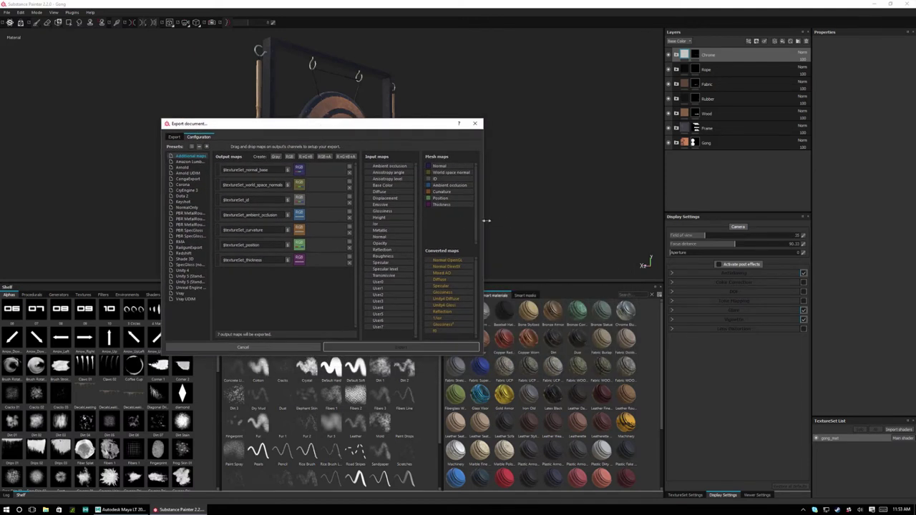
drag(486, 220, 678, 221)
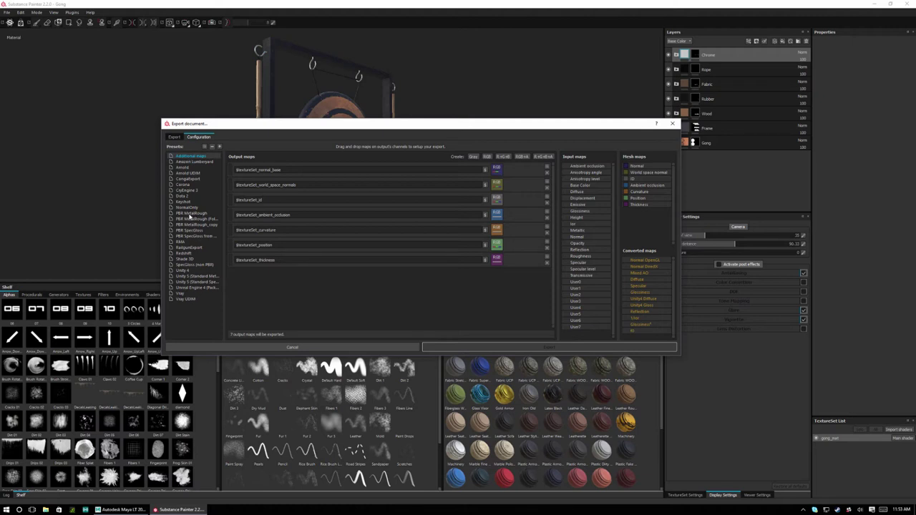
Duplicate the PBR MetalRough export preset and rename the copy RMA_EM_A
click(192, 214)
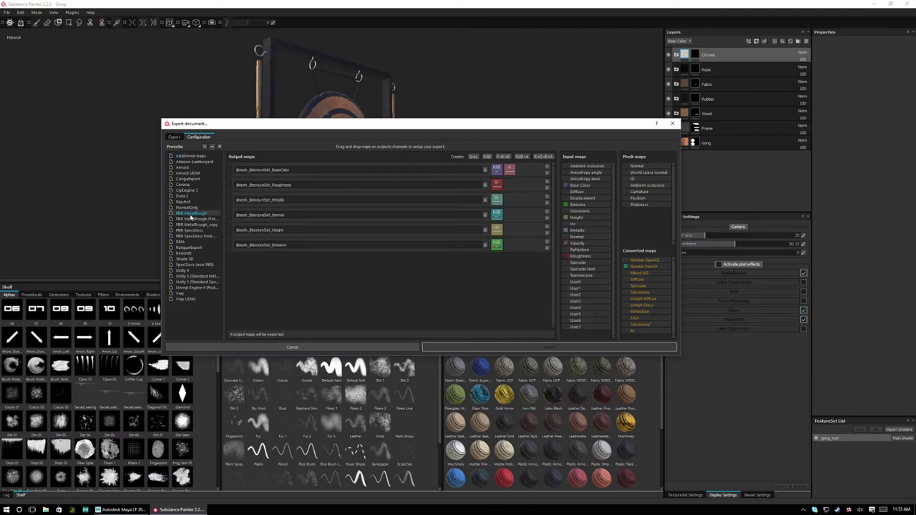
click(204, 147)
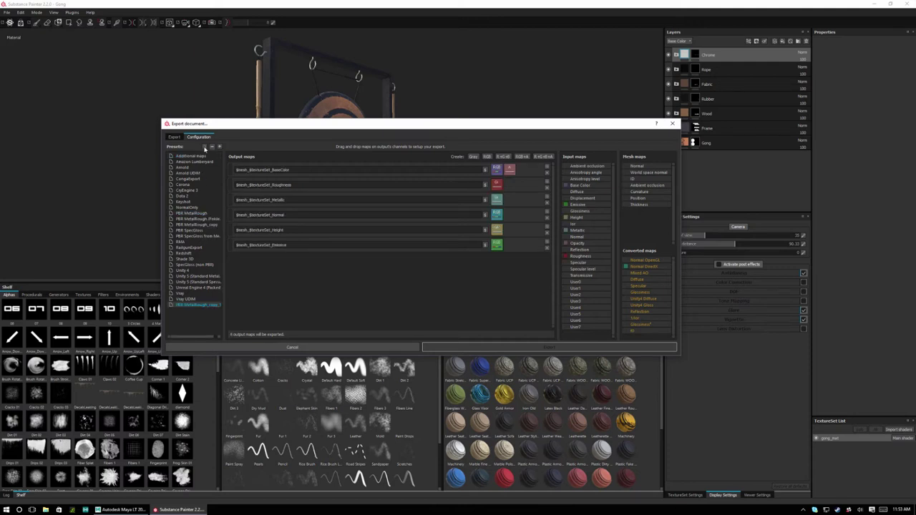
double_click(193, 306)
text(EM_A)
key(Return)
Delete the Roughness, Metallic and Height output maps, leaving BaseColor, Normal and Emissive
click(250, 170)
click(548, 189)
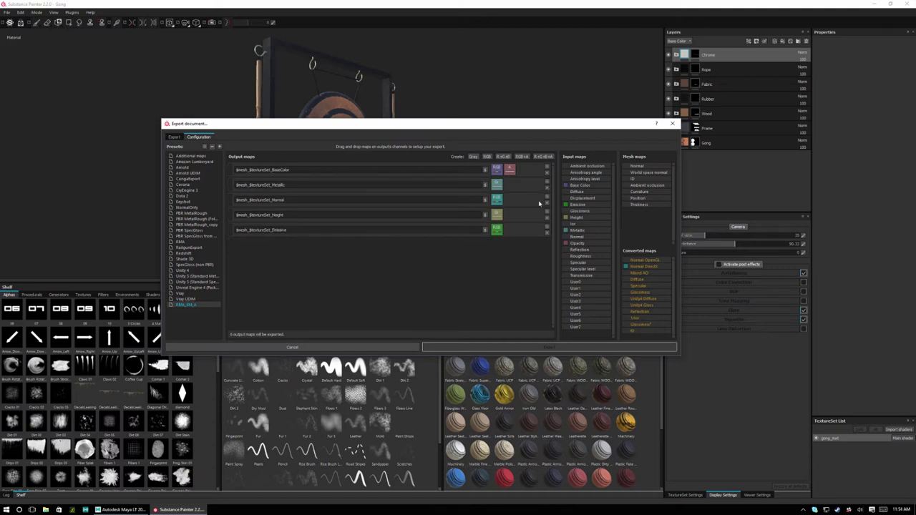
click(548, 188)
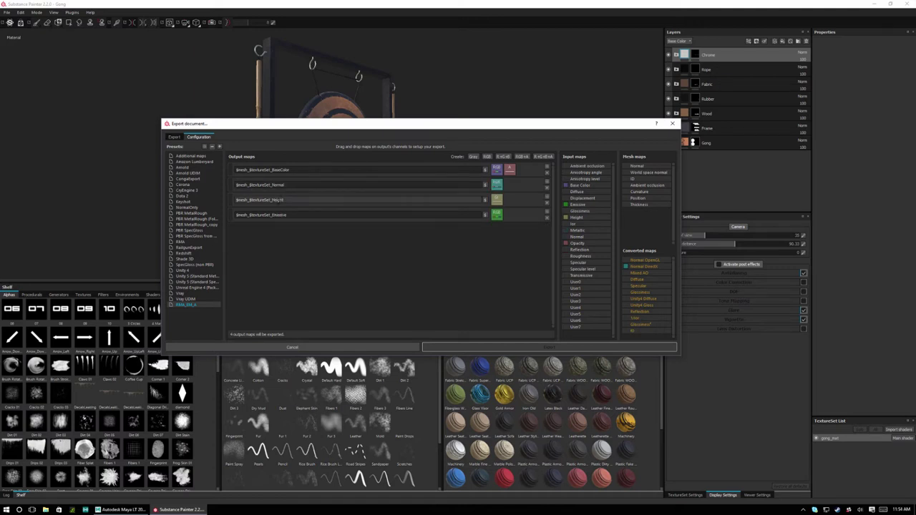
click(548, 203)
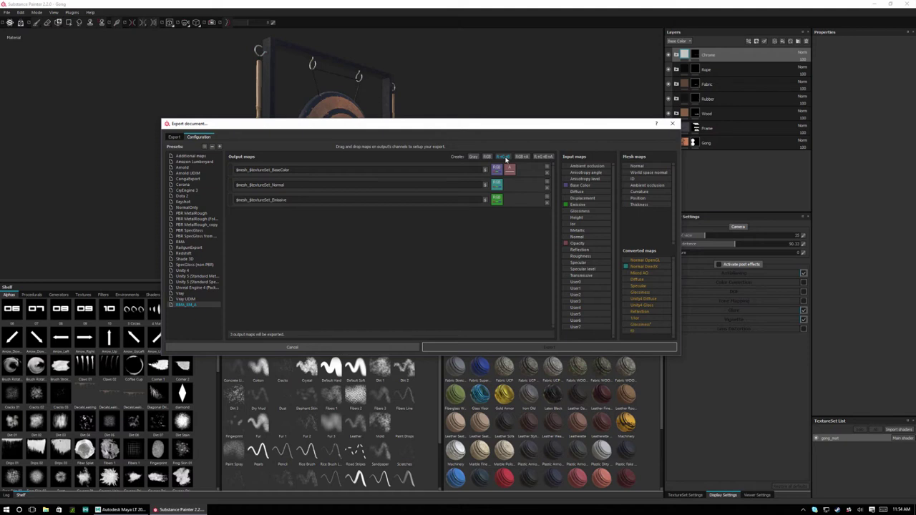
Add a fourth RGB output map to the preset, named $mesh_$textureSet_RMA using the Emissive map's prefix
click(504, 156)
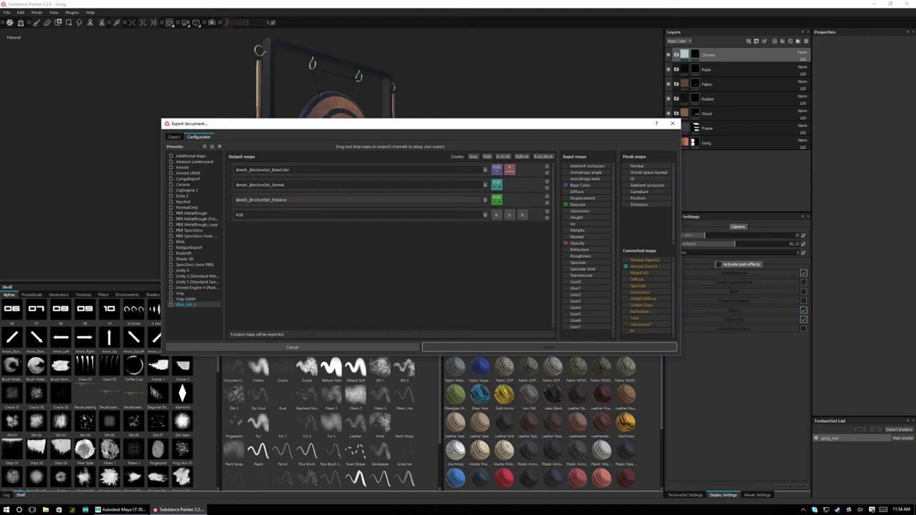
drag(236, 200, 272, 200)
double_click(238, 215)
drag(273, 201, 219, 220)
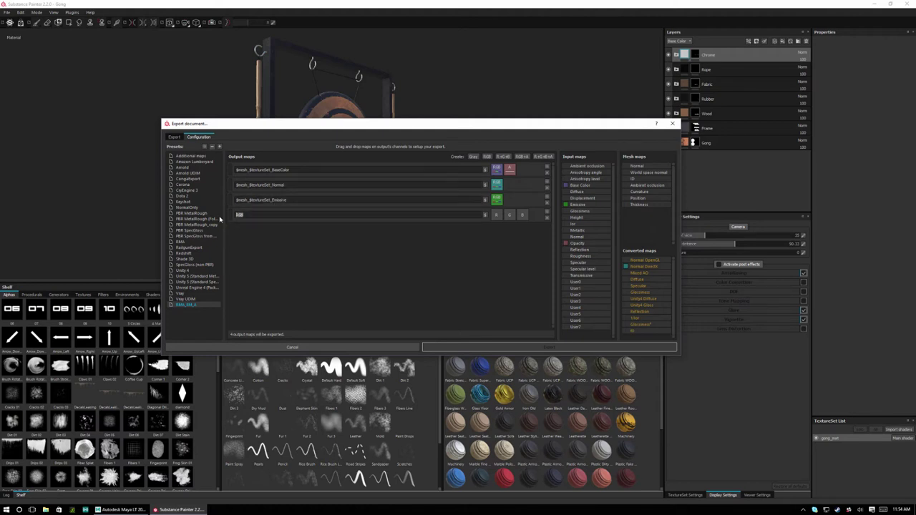
text($mesh_$textureSet_)
text(RM)
Pack Roughness, Metallic and Ambient occlusion as gray channels into the RMA map's R, G and B
drag(578, 257, 499, 218)
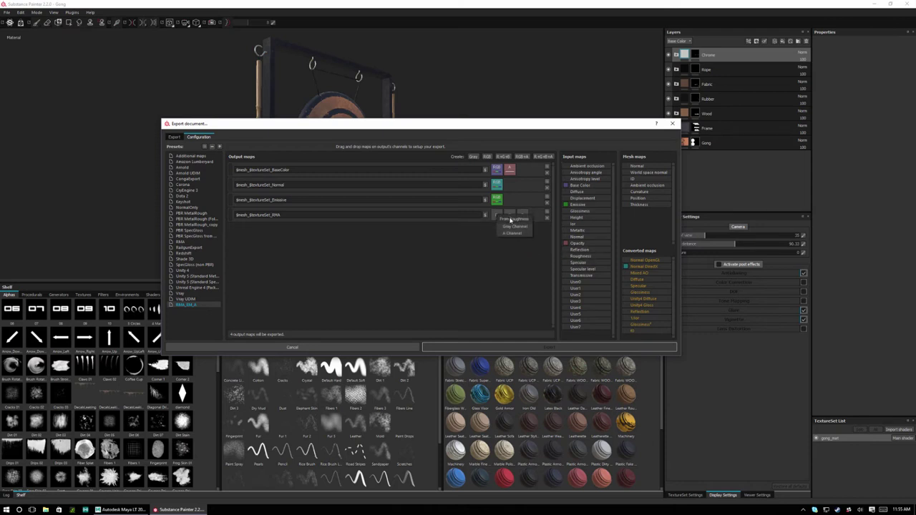
click(511, 226)
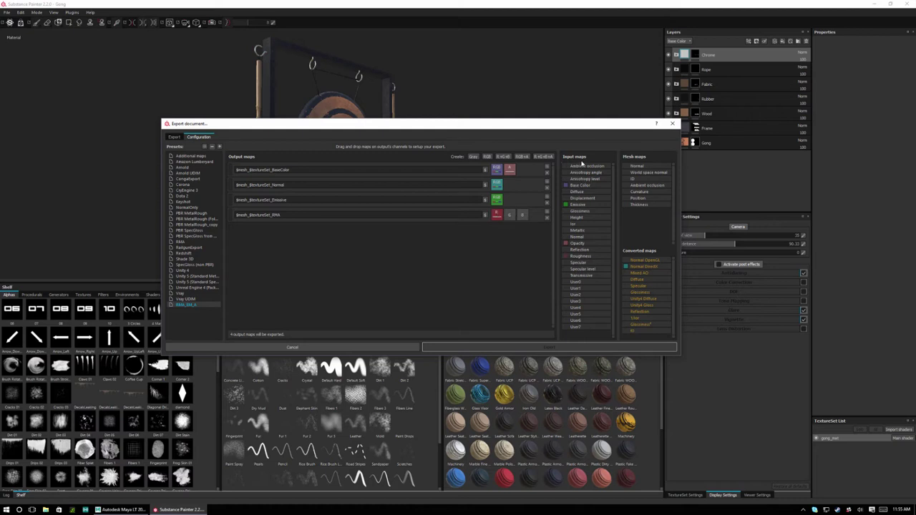
drag(577, 232, 516, 218)
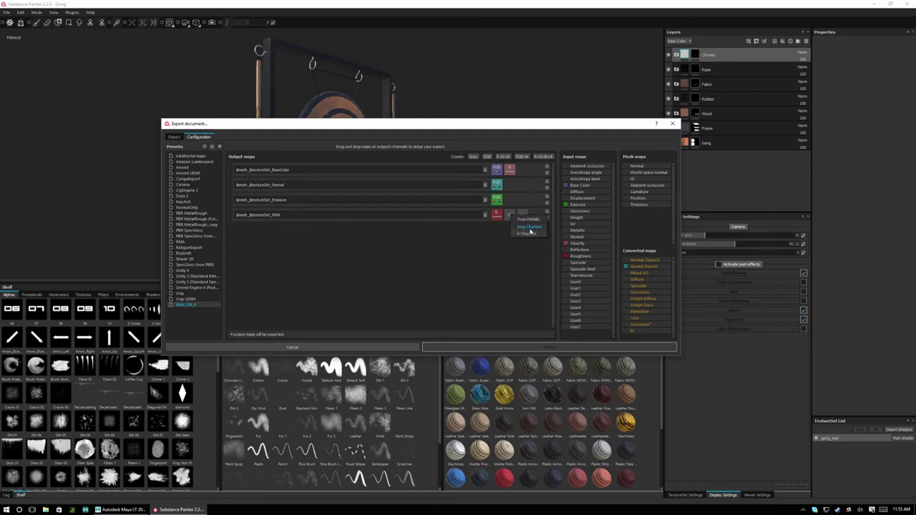
click(530, 229)
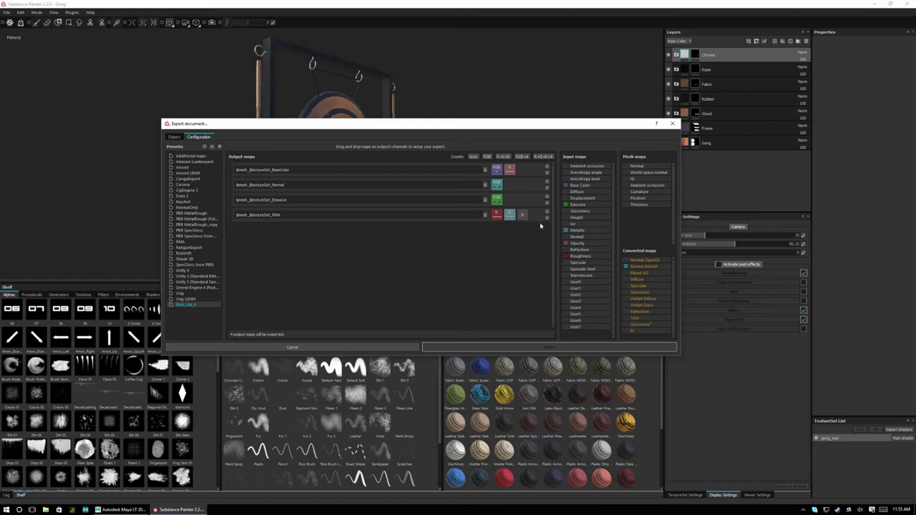
drag(592, 170, 523, 223)
click(532, 230)
Choose the RMA_EM_A preset in the main export settings
click(174, 138)
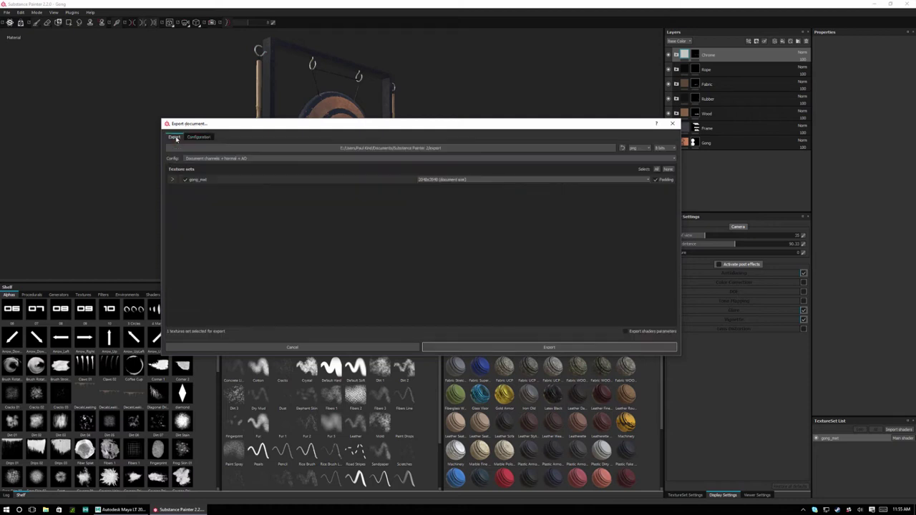
click(211, 158)
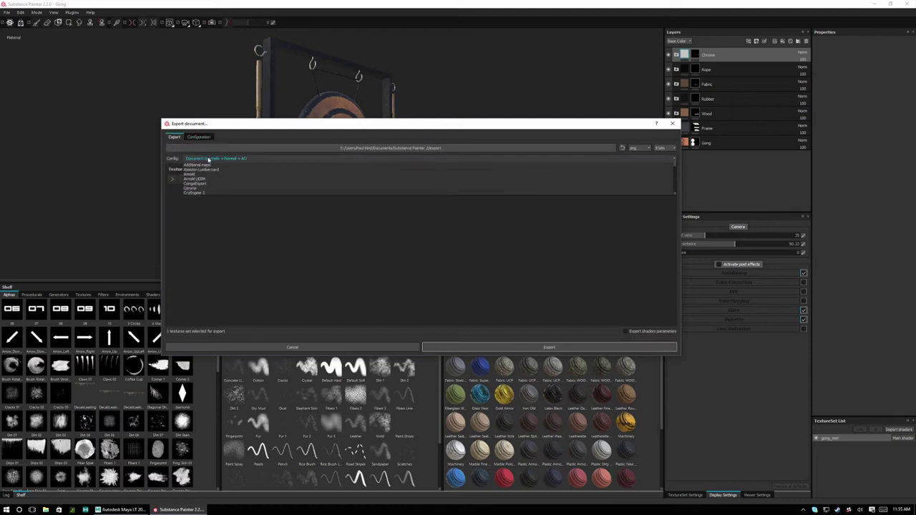
scroll(209, 192, down, 5)
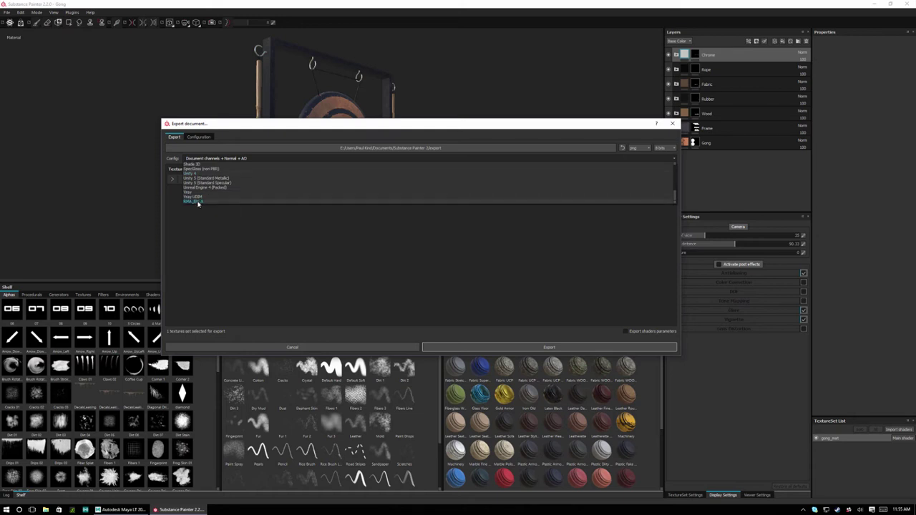
click(199, 202)
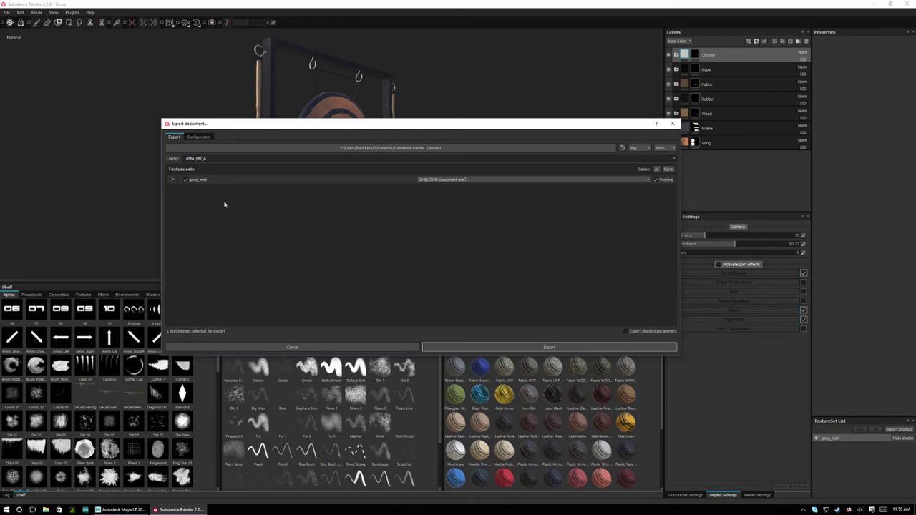
Set the export folder to F:/Jobs/Gong/GameReady/Materials and export the PNG texture maps
click(383, 149)
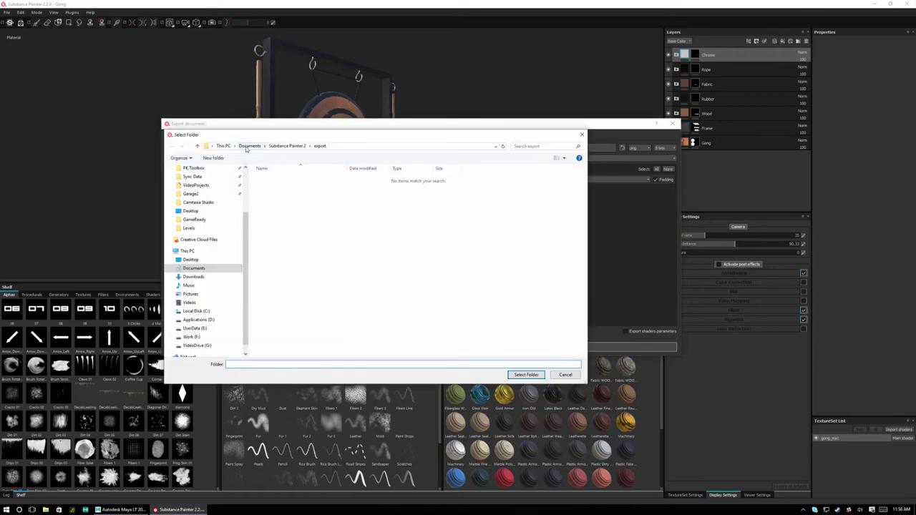
click(224, 146)
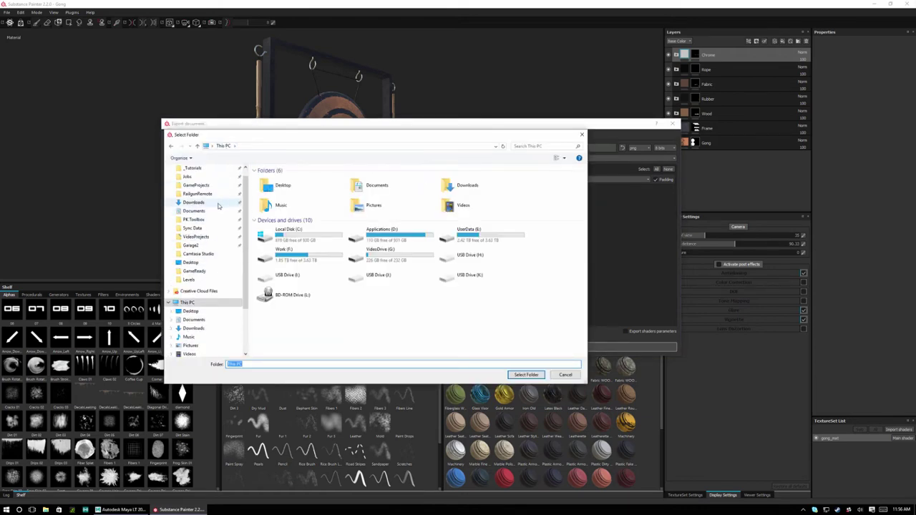
click(187, 188)
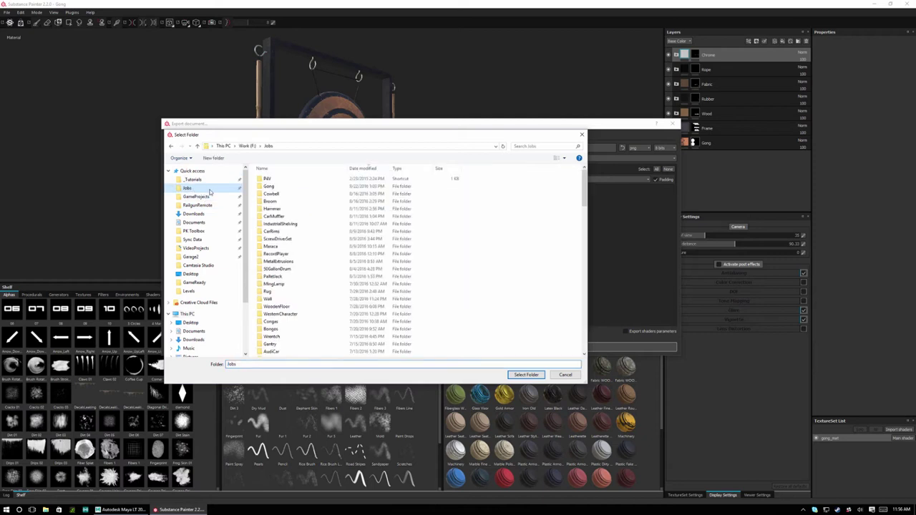
double_click(270, 186)
double_click(271, 179)
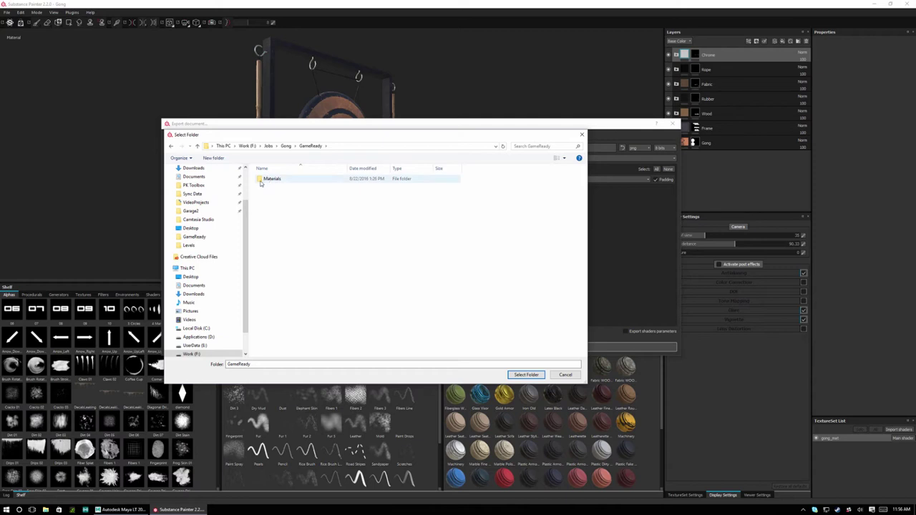
double_click(265, 179)
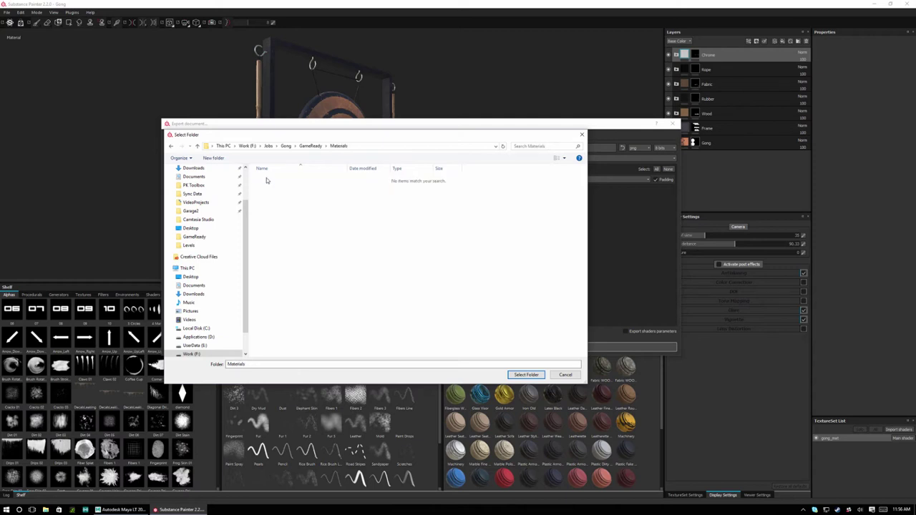
click(526, 375)
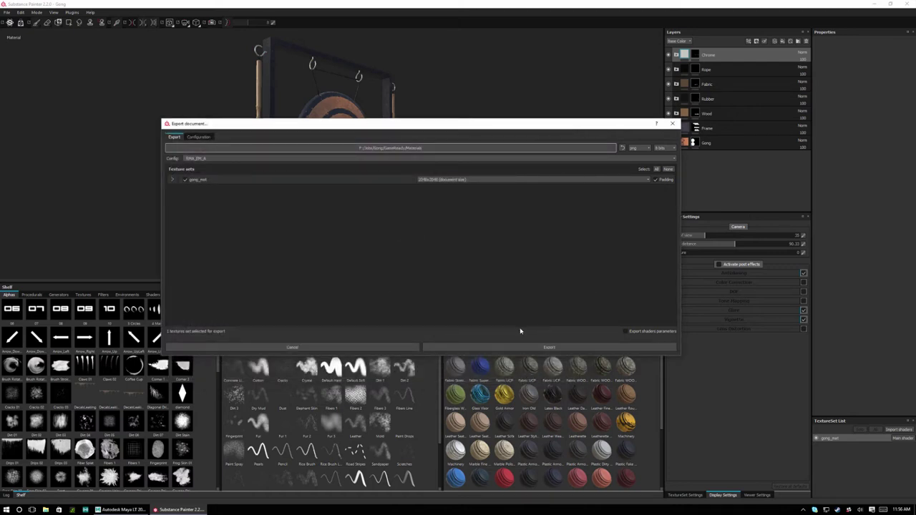
click(540, 348)
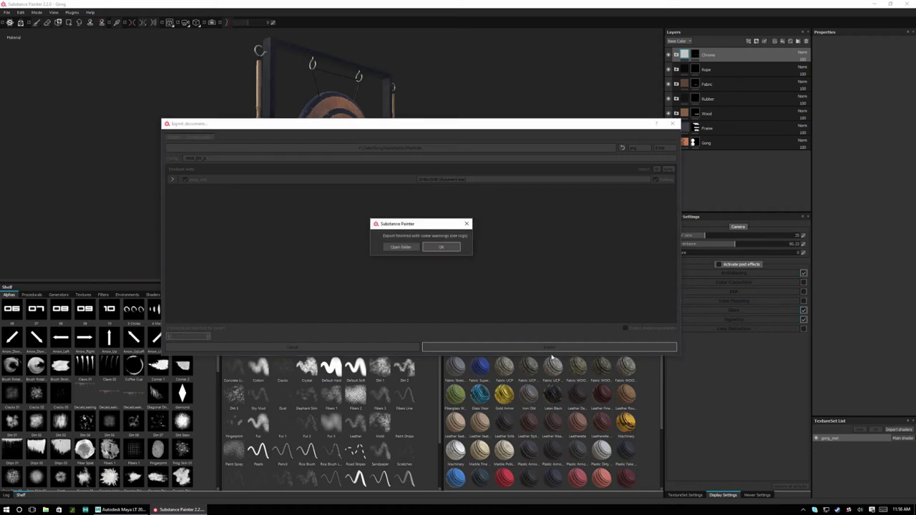
click(448, 249)
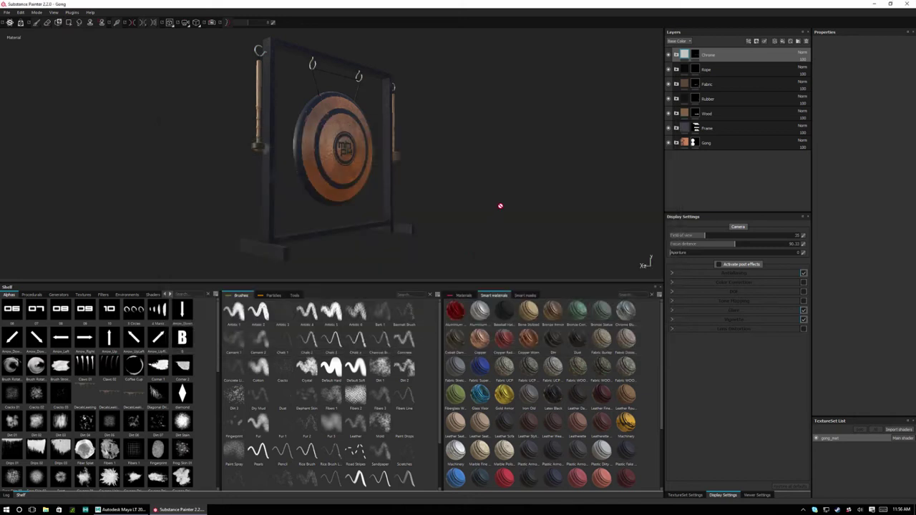
In Maya LT, load gong_gong_mat_BaseColor.png from Gong/GameReady/Materials into gong_mat's Color input
click(123, 510)
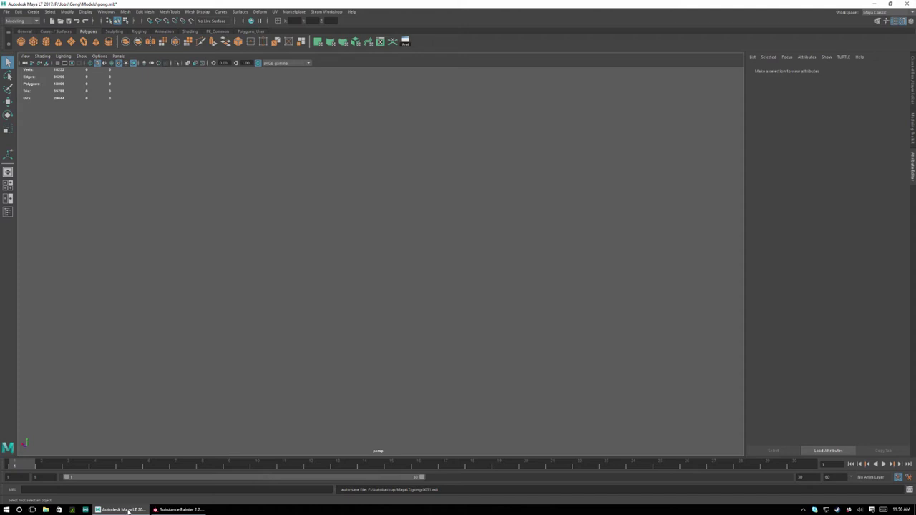
click(353, 240)
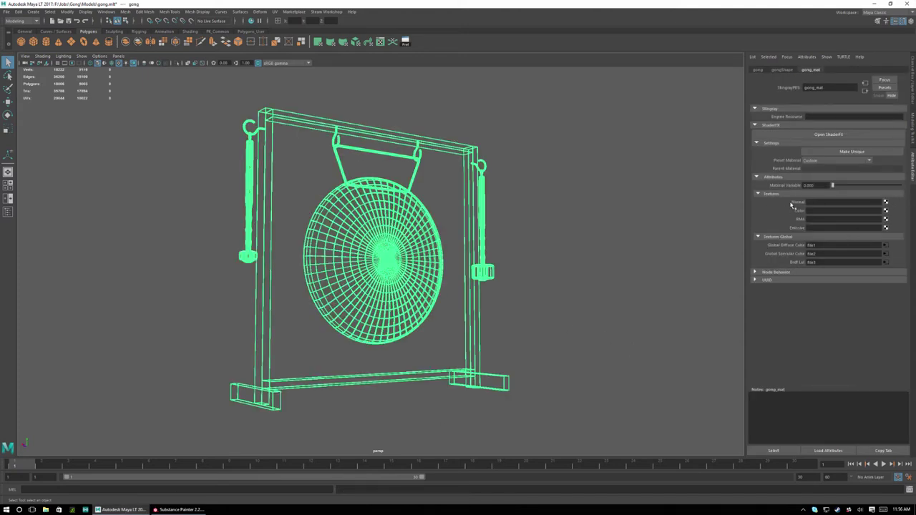
click(886, 211)
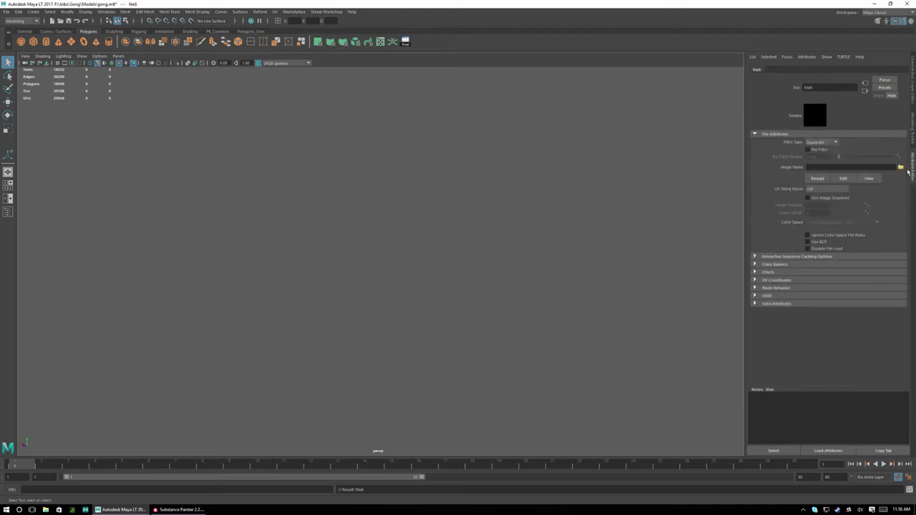
click(900, 168)
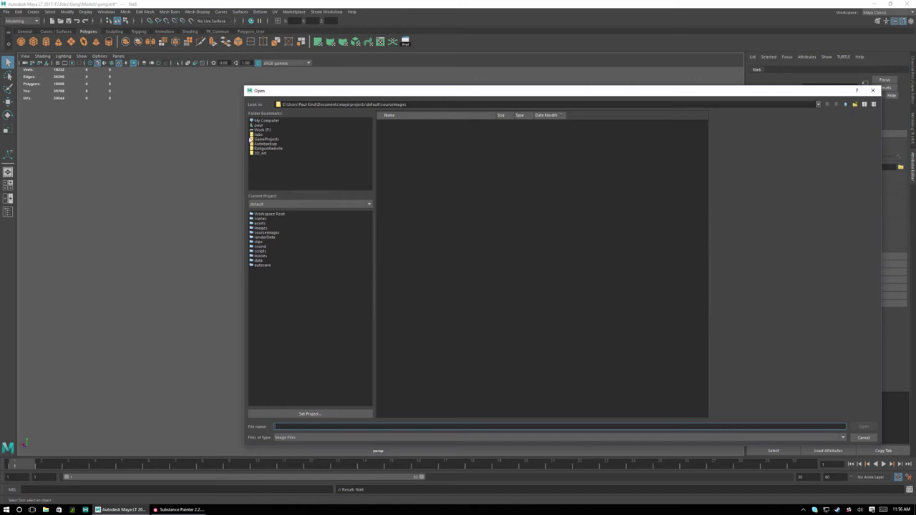
click(254, 134)
double_click(398, 127)
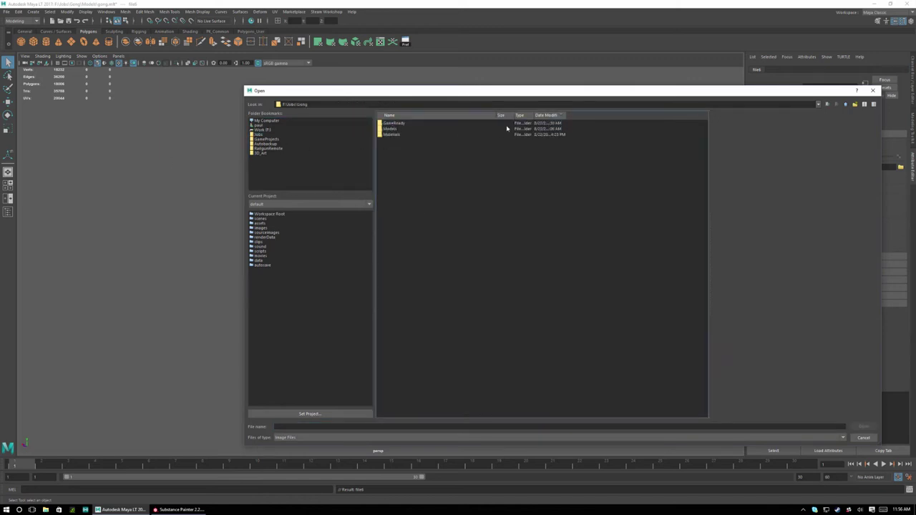
double_click(509, 123)
double_click(403, 124)
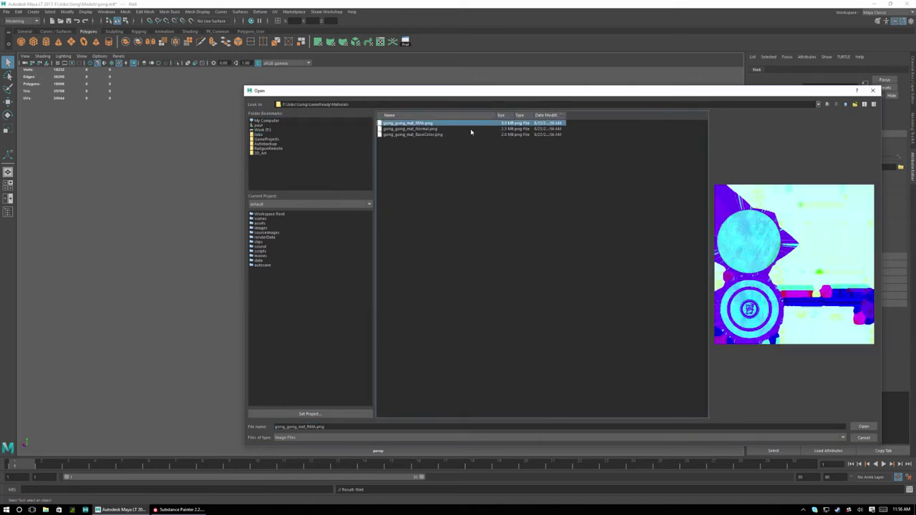
click(421, 135)
click(862, 426)
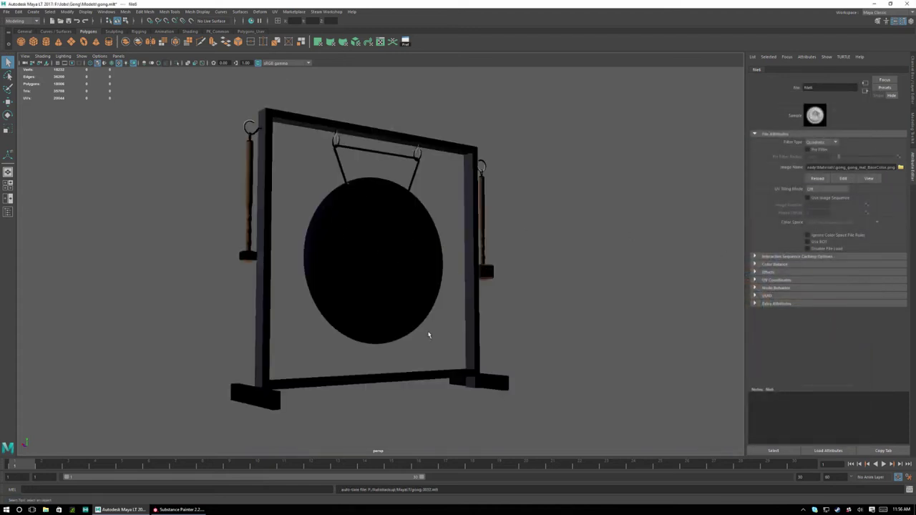
click(371, 227)
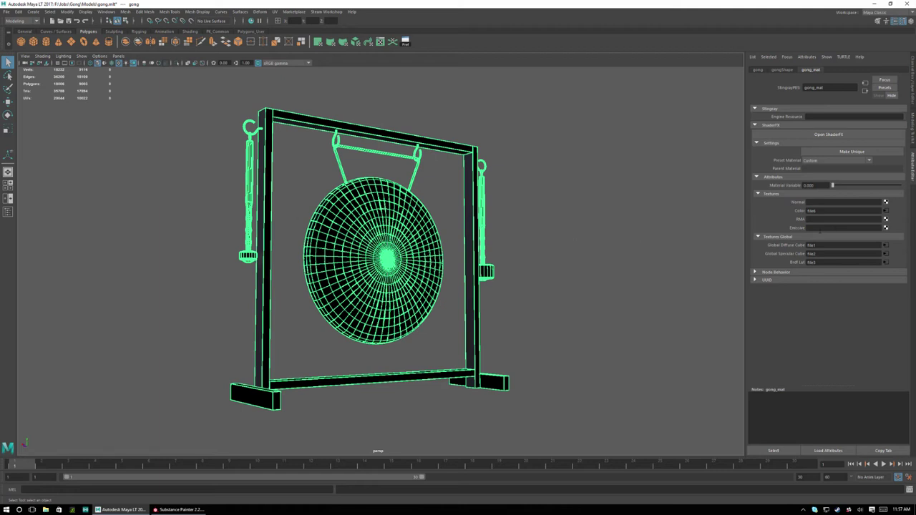
Load gong_gong_mat_Normal.png into a new file texture on gong_mat's Normal input
click(886, 203)
click(901, 168)
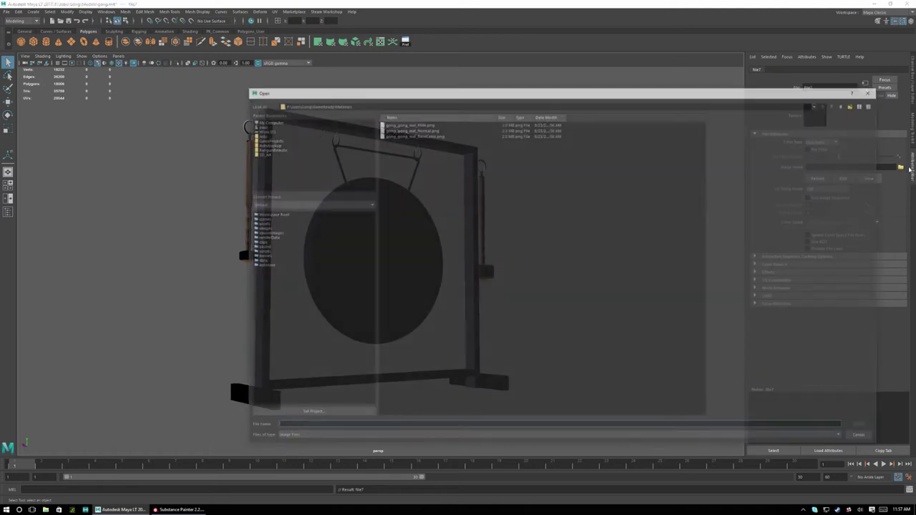
double_click(406, 130)
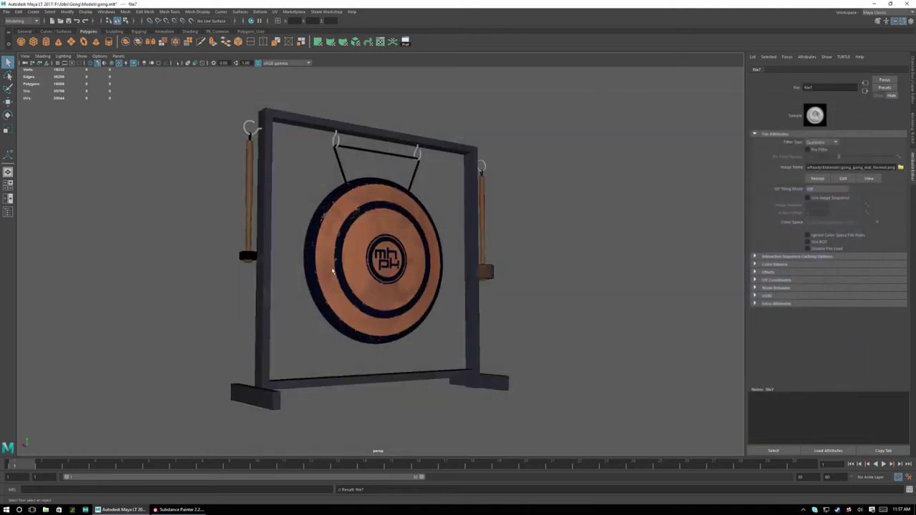
Load gong_gong_mat_RMA.png into a new file8 texture on gong_mat's RMA input
click(377, 255)
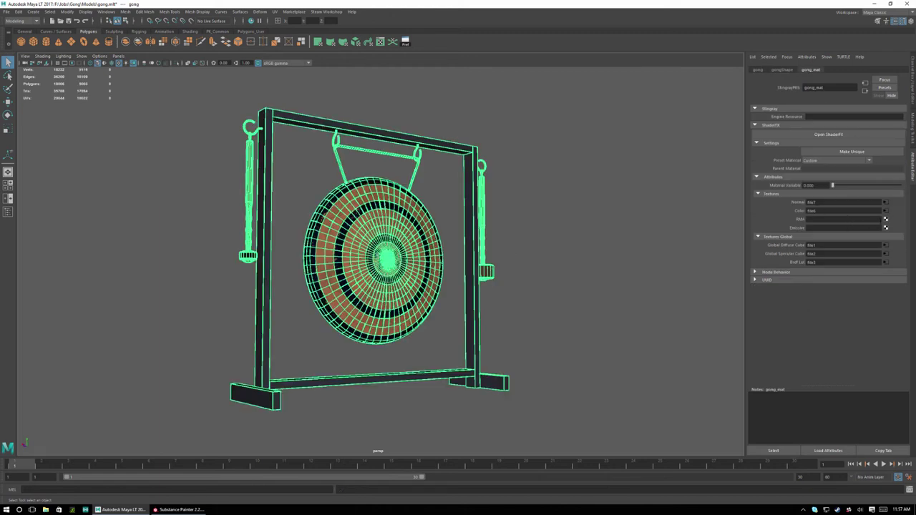
click(885, 224)
click(900, 168)
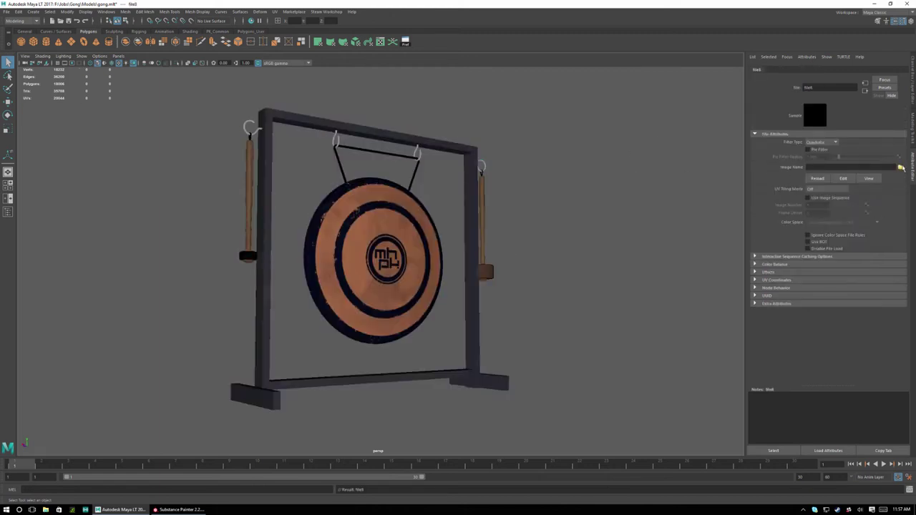
double_click(410, 123)
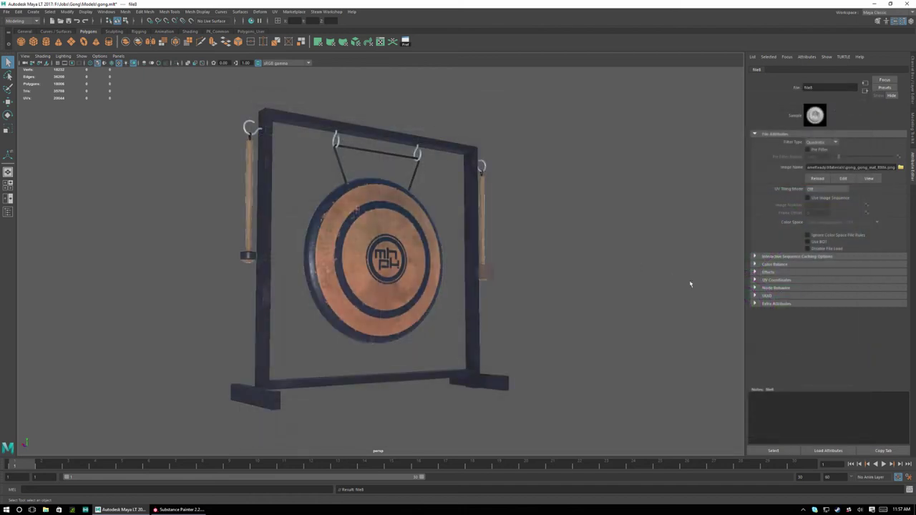
click(580, 237)
alt+drag(395, 287, 427, 285)
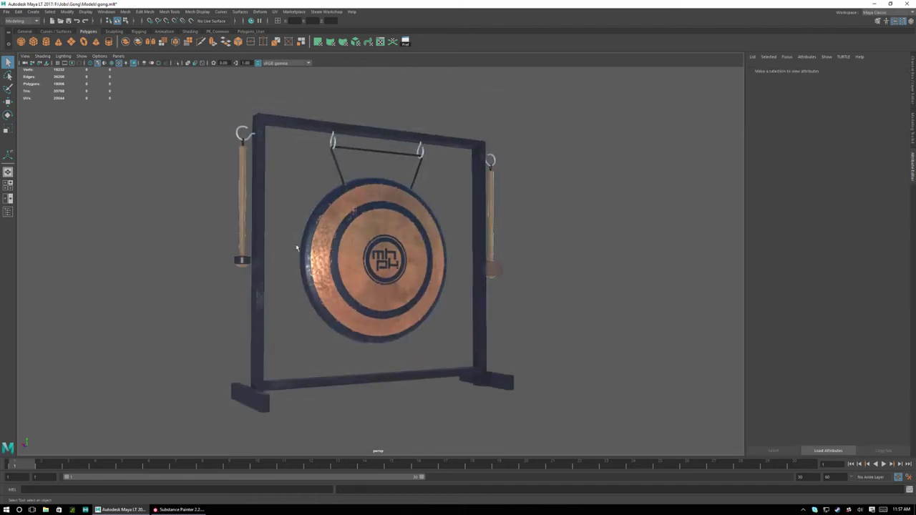
click(367, 258)
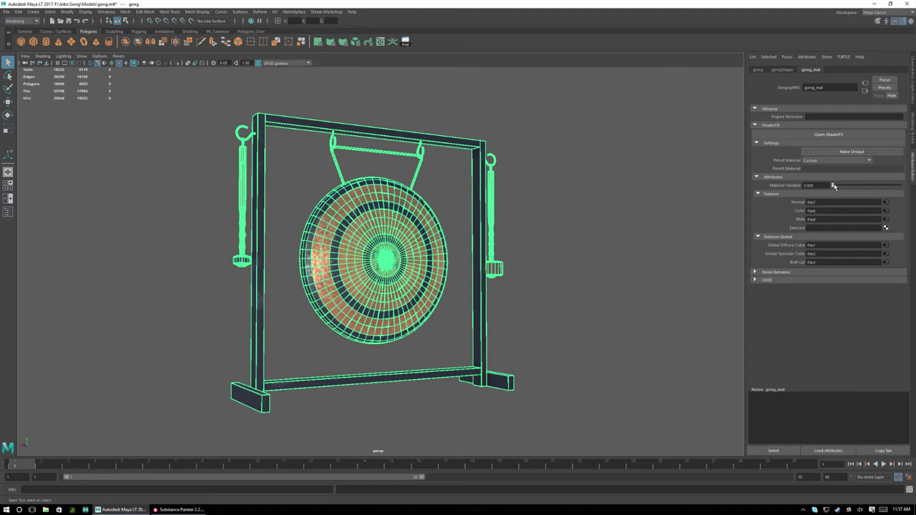
Raise the Material Variable value, then rename the node to Emissive_Adjust in ShaderFX
mouse_move(834, 185)
mouse_down()
mouse_move(855, 191)
mouse_move(841, 194)
mouse_up()
click(846, 136)
click(818, 136)
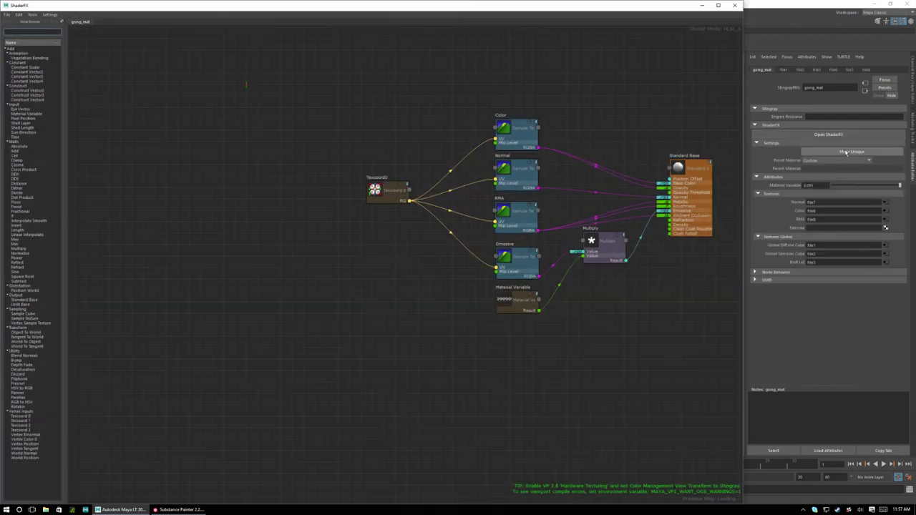
click(518, 297)
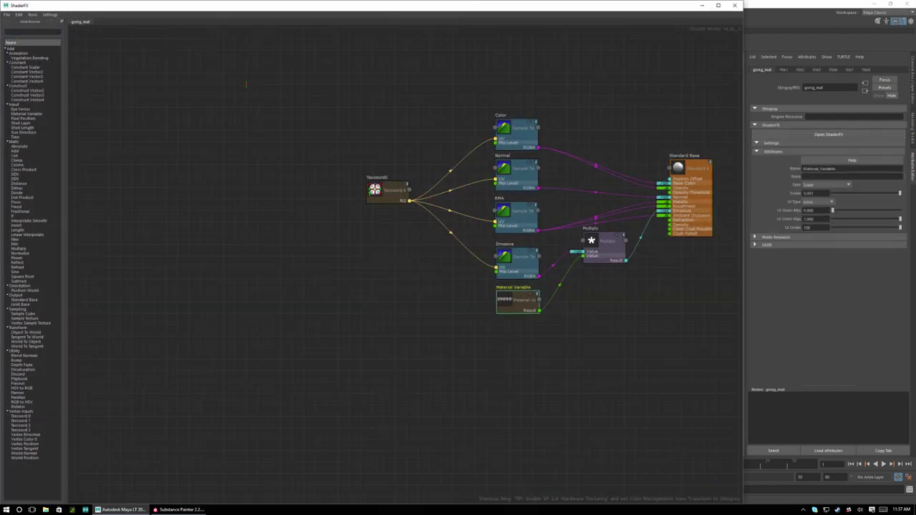
drag(836, 168, 755, 170)
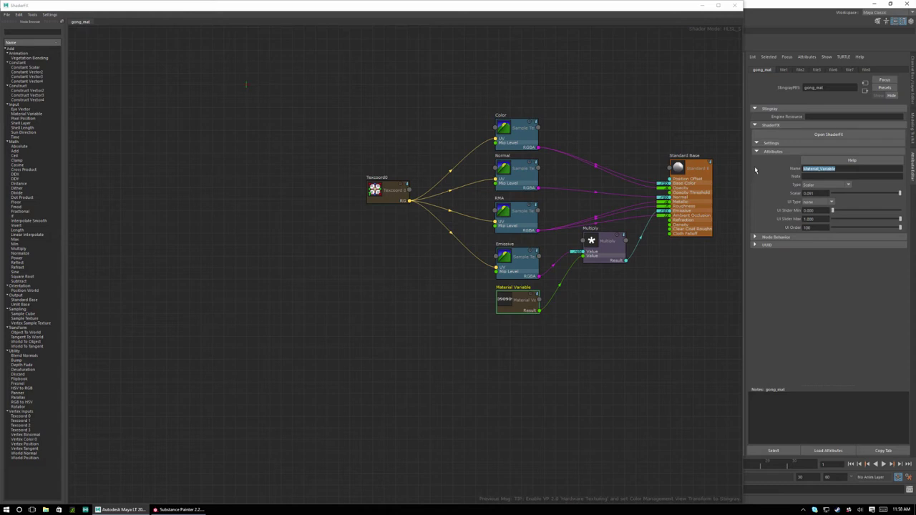
text(Emissive_Adjust)
key(Return)
Set the Emissive_Adjust UI Slider Max to 50
key(ctrl+a)
text(50)
key(Return)
Move the Emissive Adjust and Multiply nodes down so they sit closer together
click(523, 281)
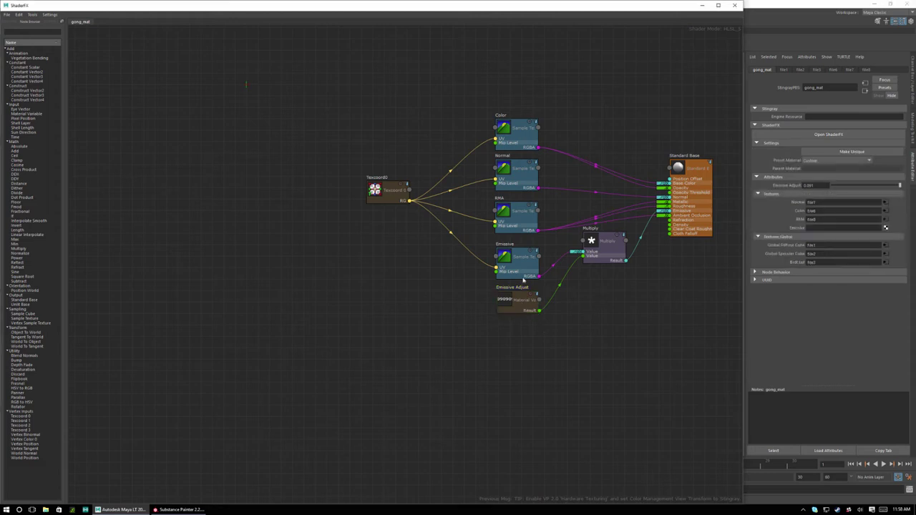
drag(522, 296, 520, 301)
click(600, 245)
drag(600, 244, 591, 276)
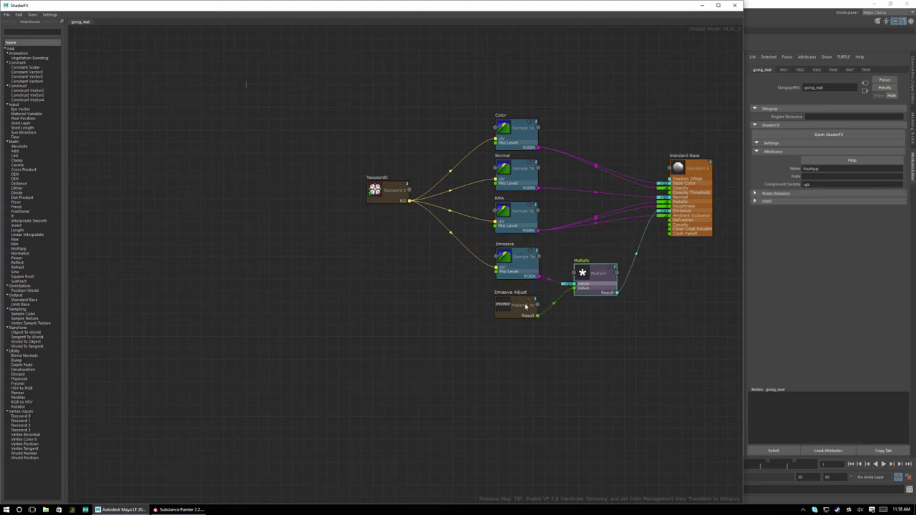
click(649, 183)
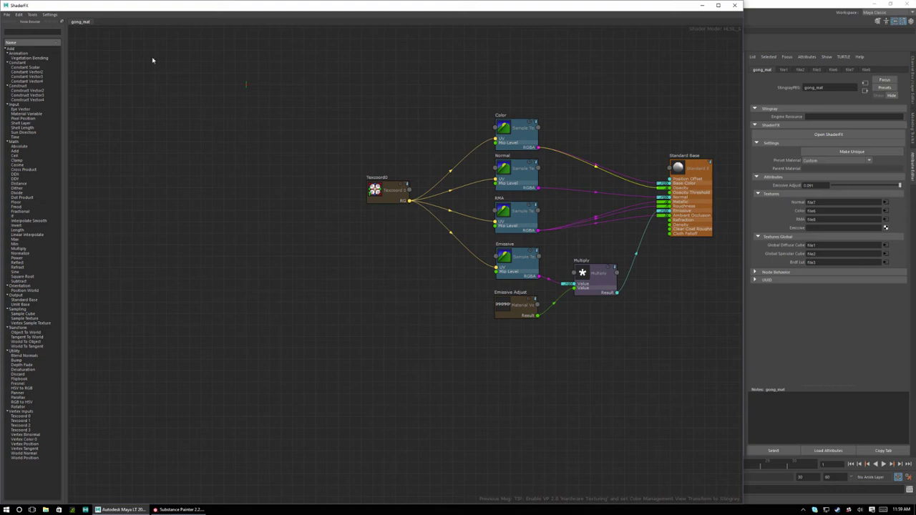
Export the graph selection over the existing RMA_EM_A.sfx, confirming the replacement
click(6, 14)
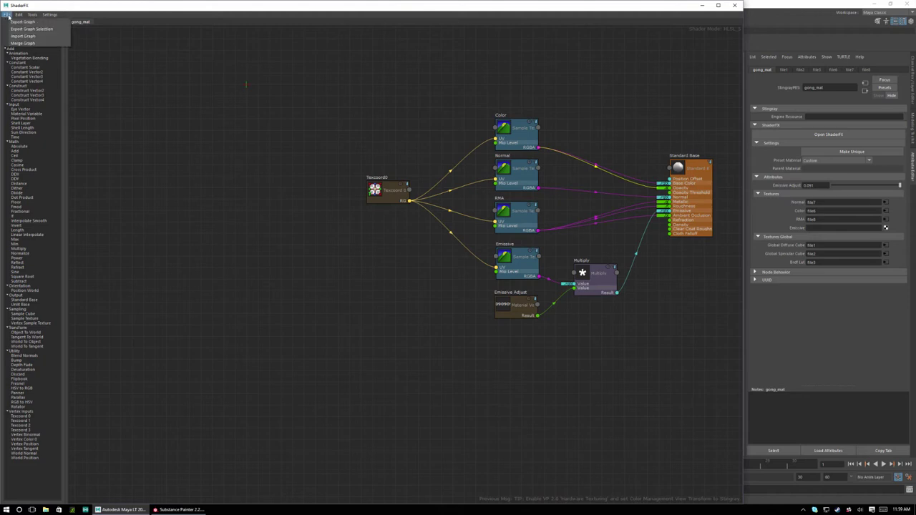
click(14, 28)
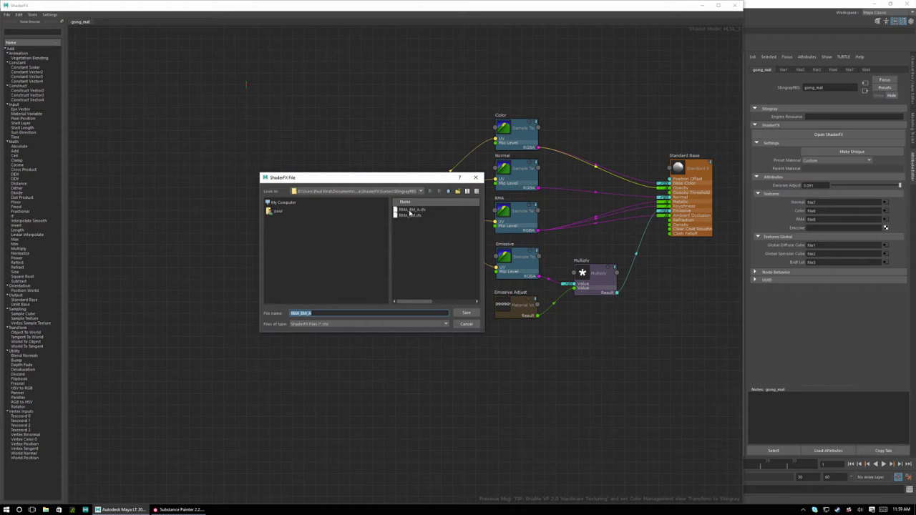
double_click(411, 210)
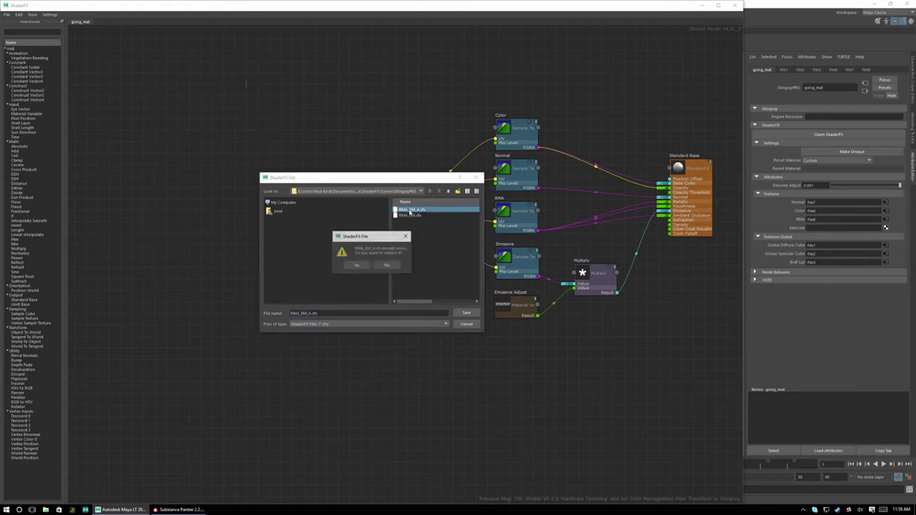
click(356, 266)
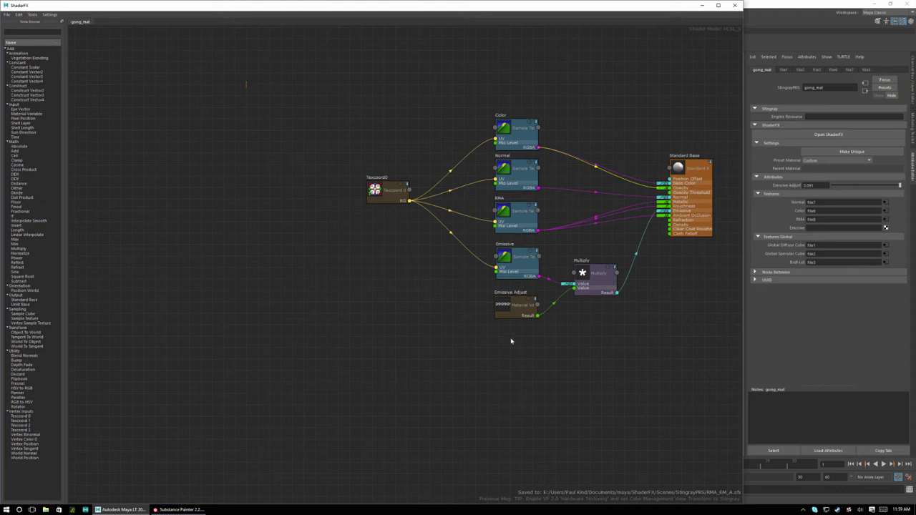
Select the Emissive Adjust node and close the ShaderFX editor
click(512, 308)
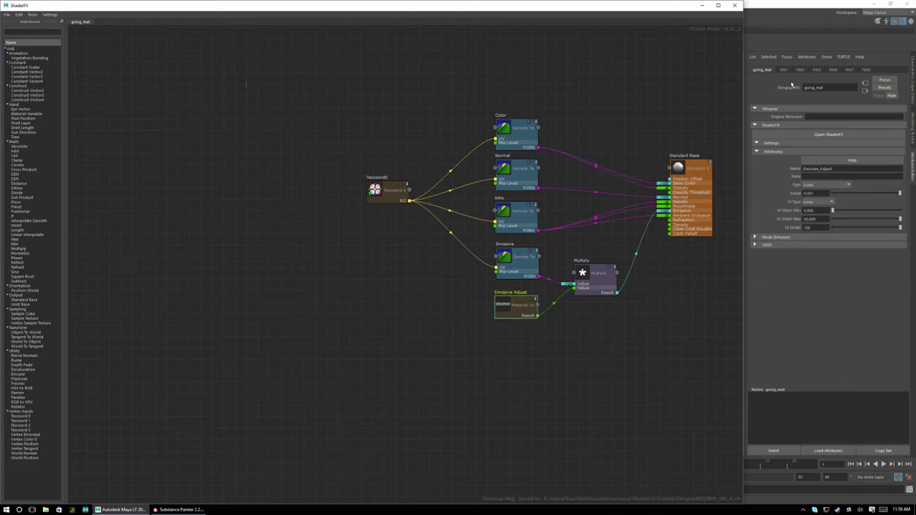
click(734, 5)
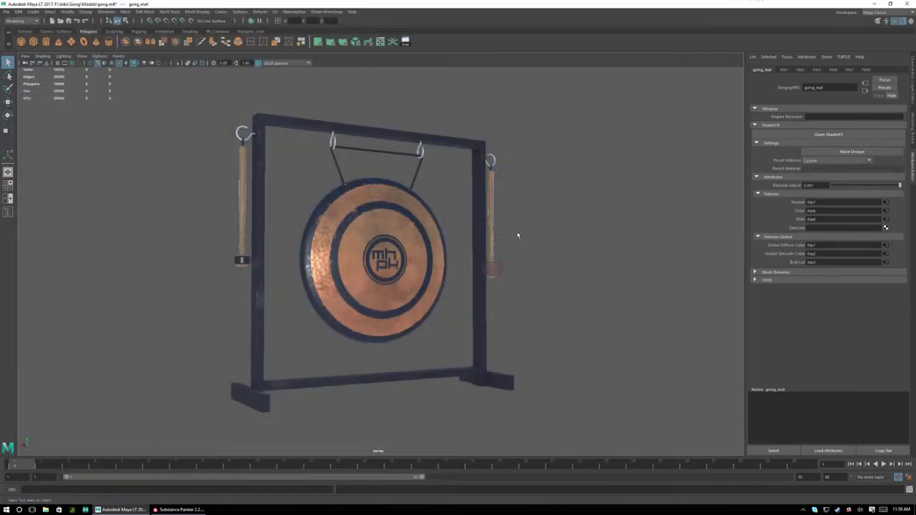
Set gong_mat's Emissive Adjust to 0.000 and save the scene to gong.mb
click(542, 244)
click(383, 243)
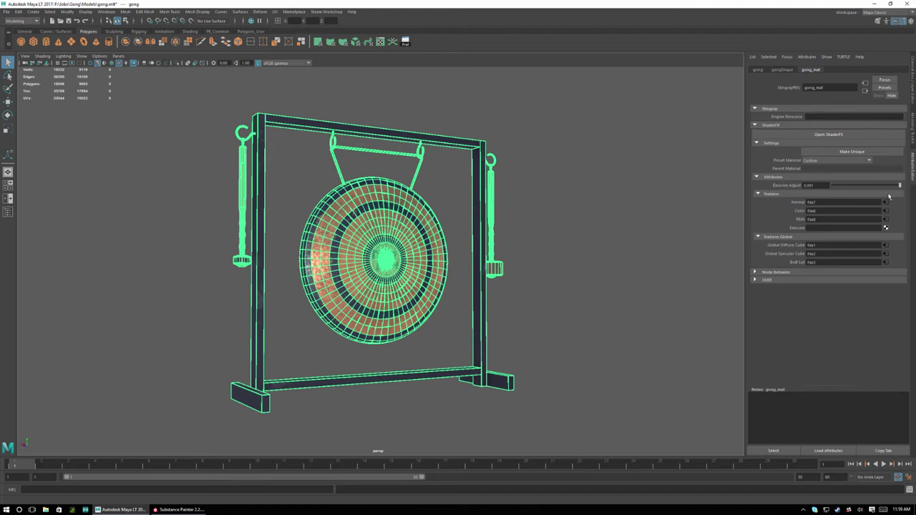
drag(900, 186, 810, 194)
click(569, 245)
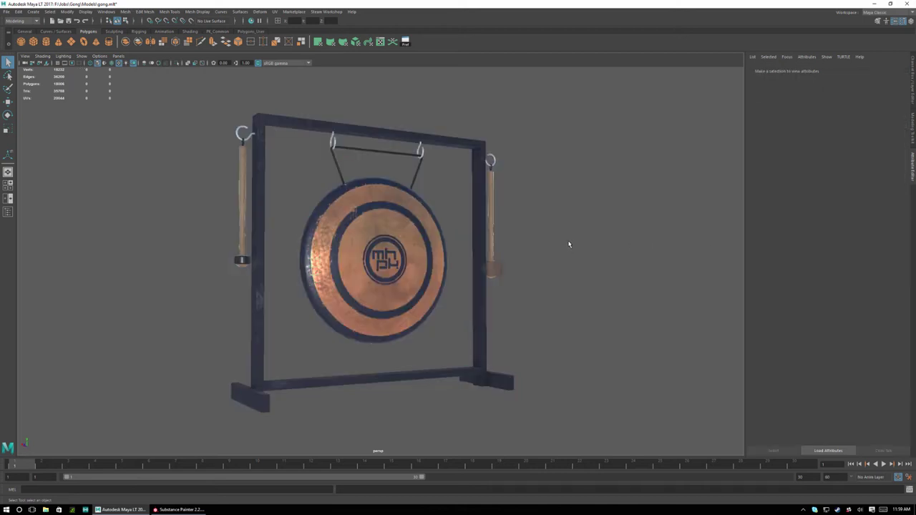
click(390, 246)
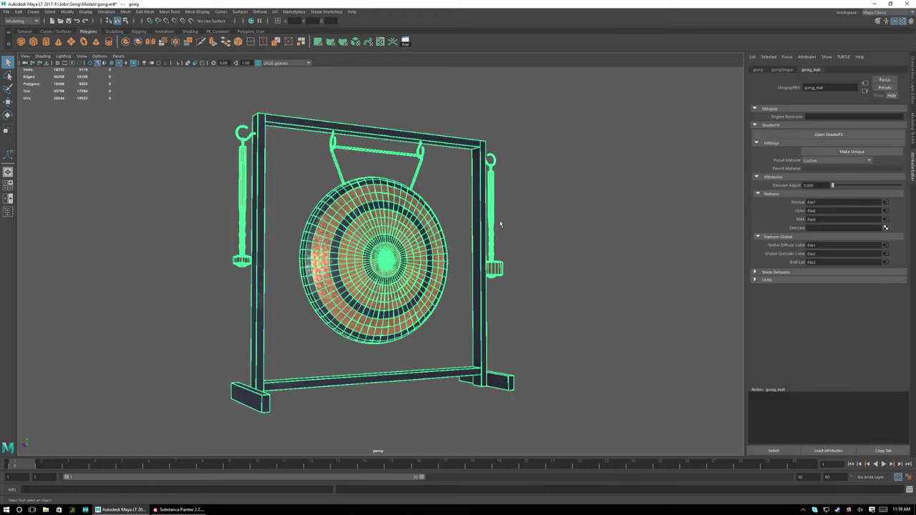
click(6, 11)
click(24, 40)
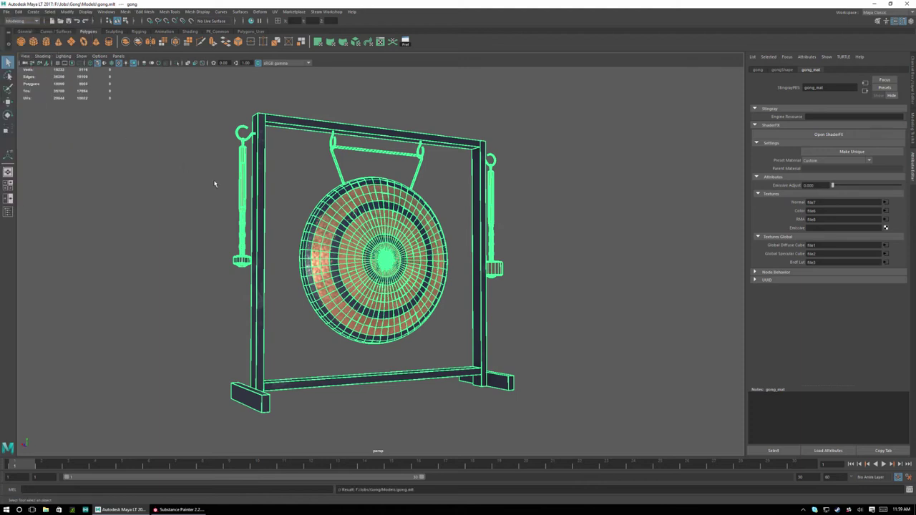
Export the selected gong over the existing gong.fbx in GameReady, confirming the replace
click(7, 11)
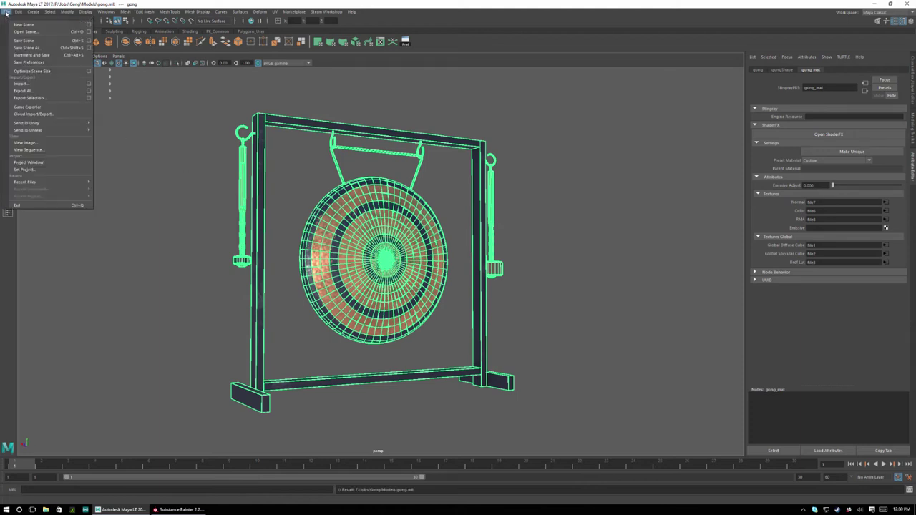
click(26, 98)
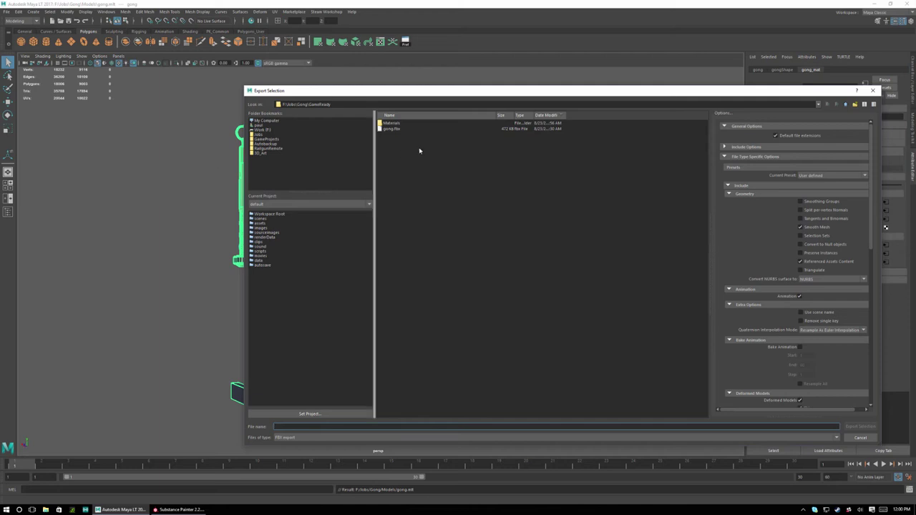
double_click(391, 128)
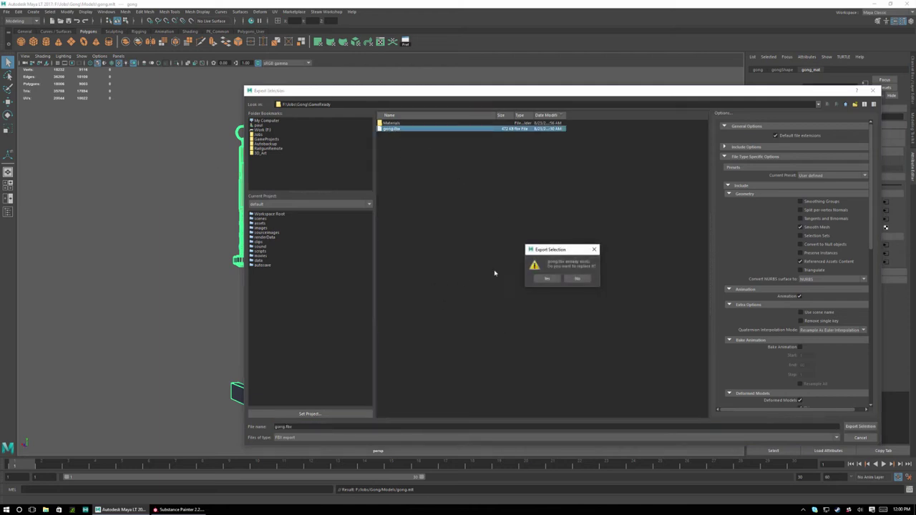
click(547, 279)
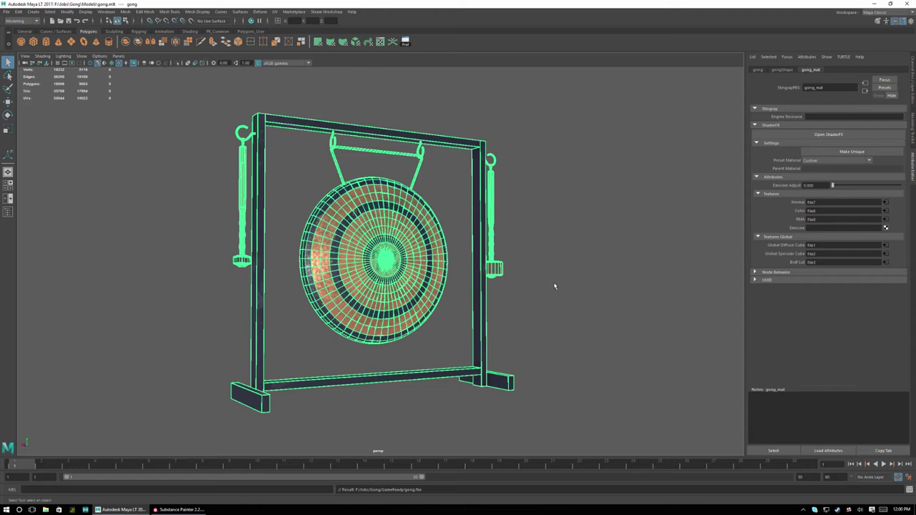
Bring up the Steam tray icon's options menu from the hidden tray icons
click(804, 510)
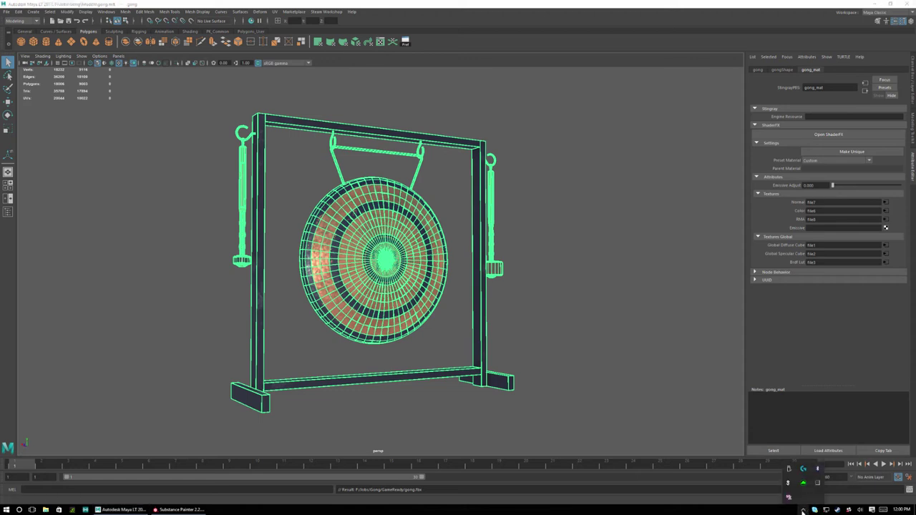
click(805, 510)
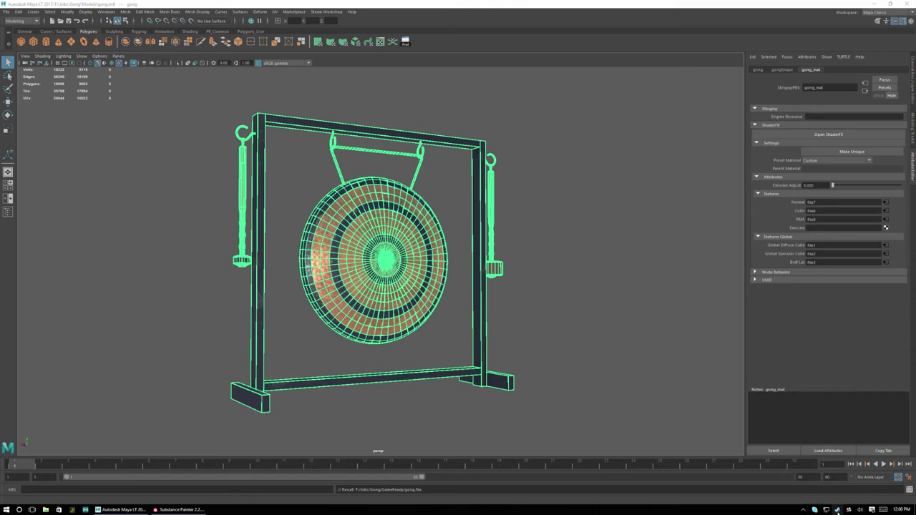
right_click(837, 509)
Launch Stingray through Steam and start a basic-template project named material_test
click(847, 425)
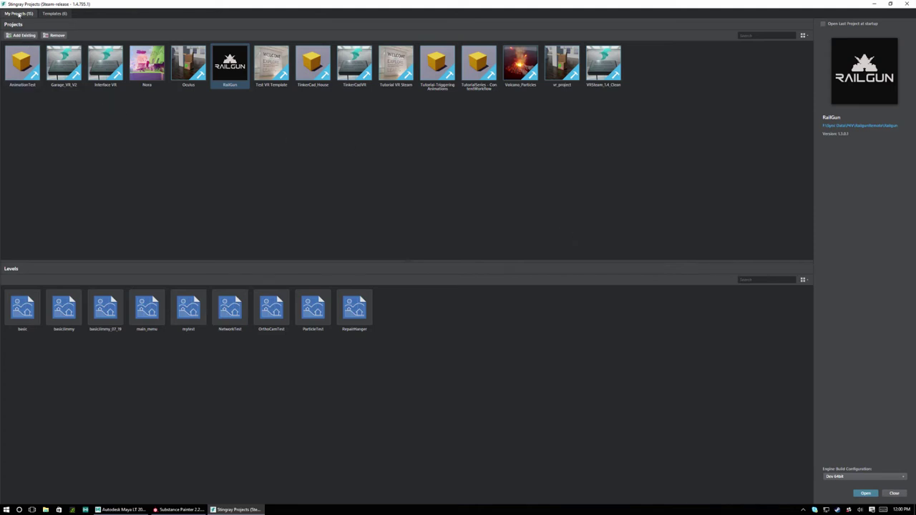
click(48, 14)
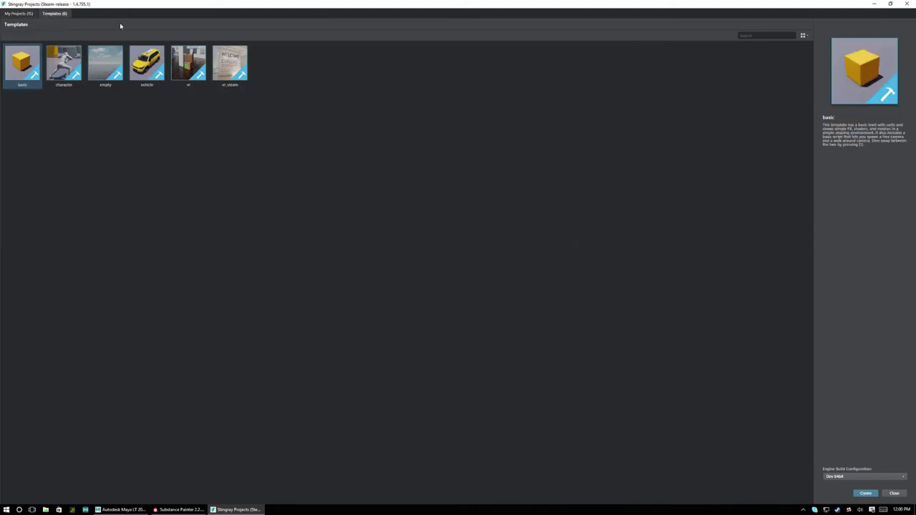
double_click(19, 66)
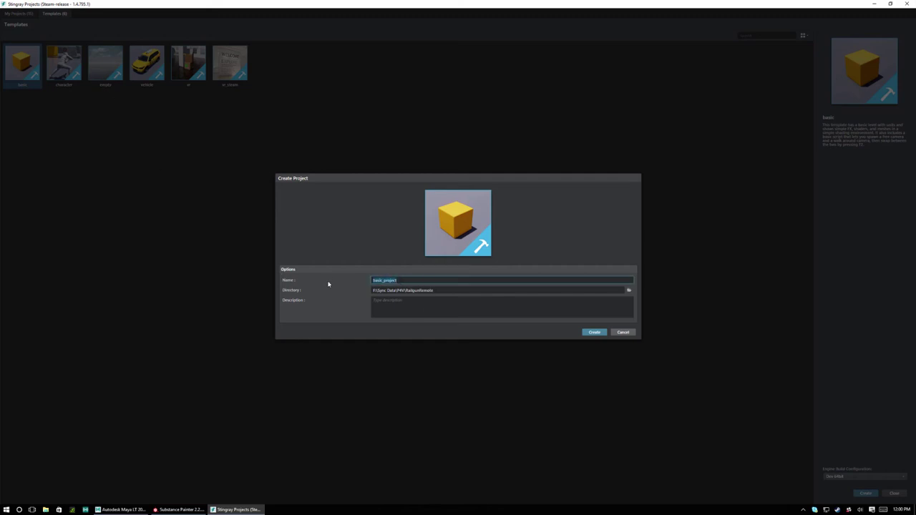
text(material_test)
Create a Material_Test folder on the Desktop as the project location and create the project
click(630, 291)
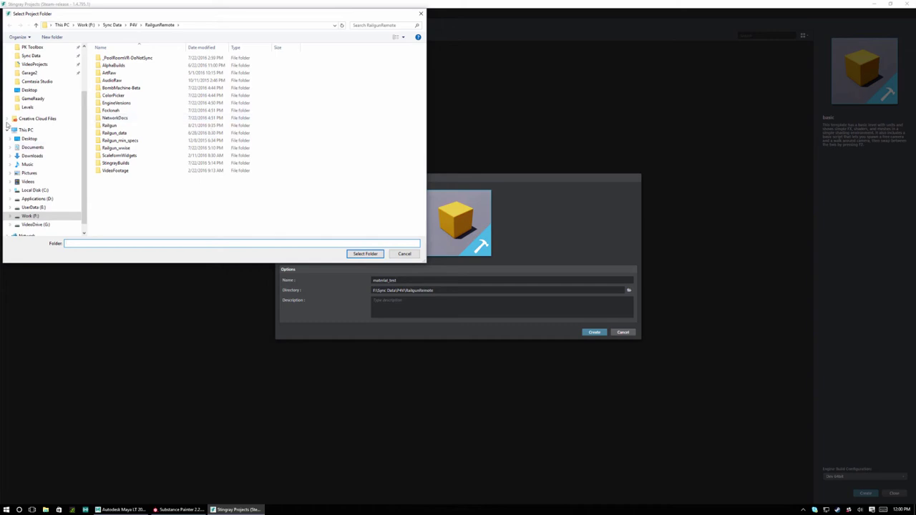
click(28, 90)
right_click(123, 113)
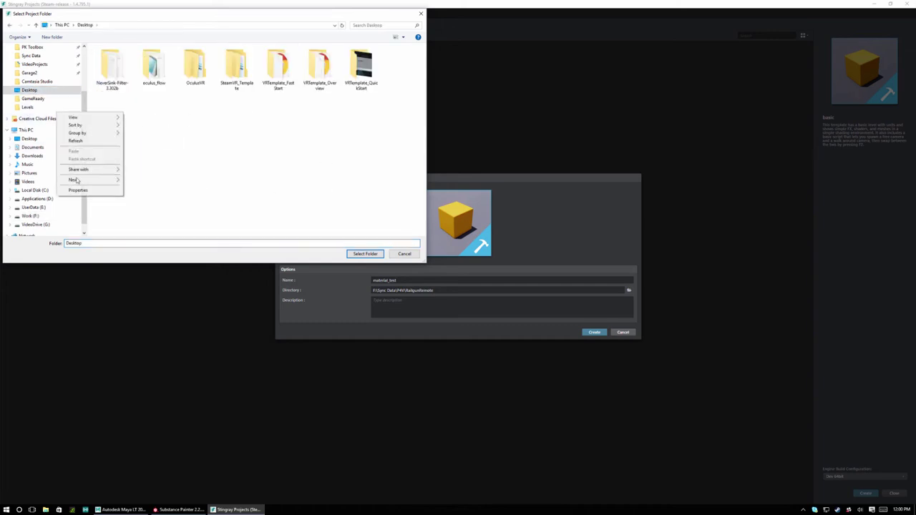
mouse_move(76, 180)
click(143, 183)
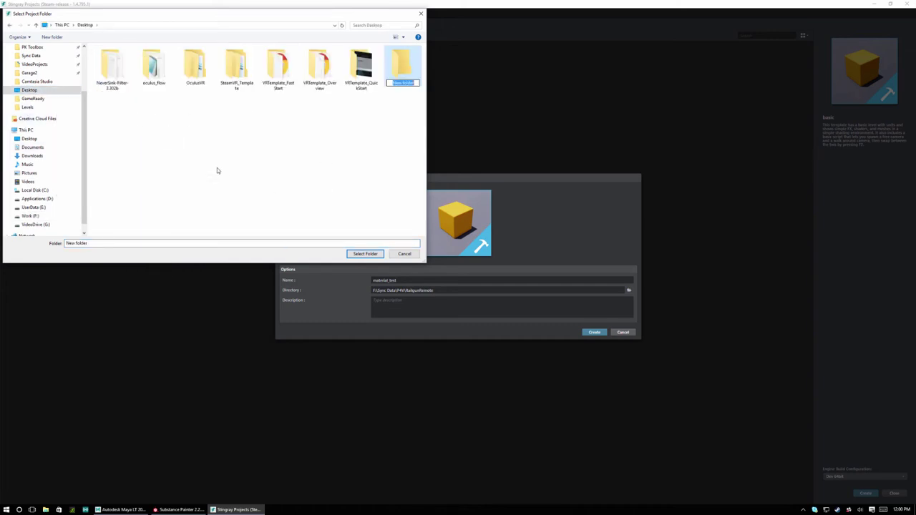
text(Materials)
key(BackSpace)
text(_Test)
key(Return)
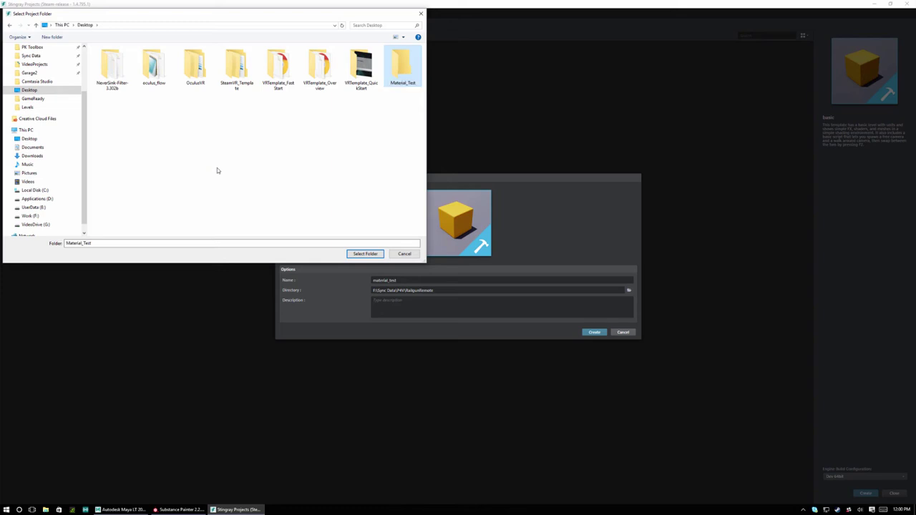
click(365, 254)
click(593, 333)
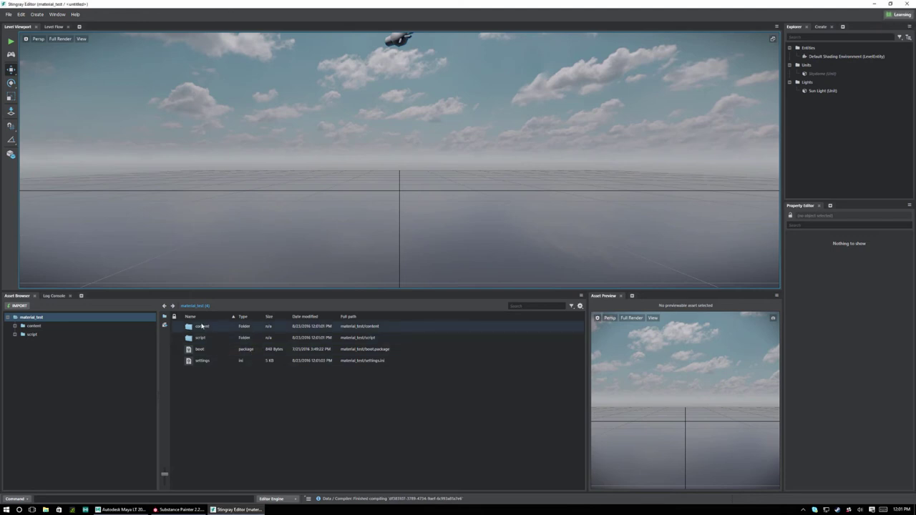
Create a folder named gong inside content > models and open it
double_click(206, 327)
double_click(203, 362)
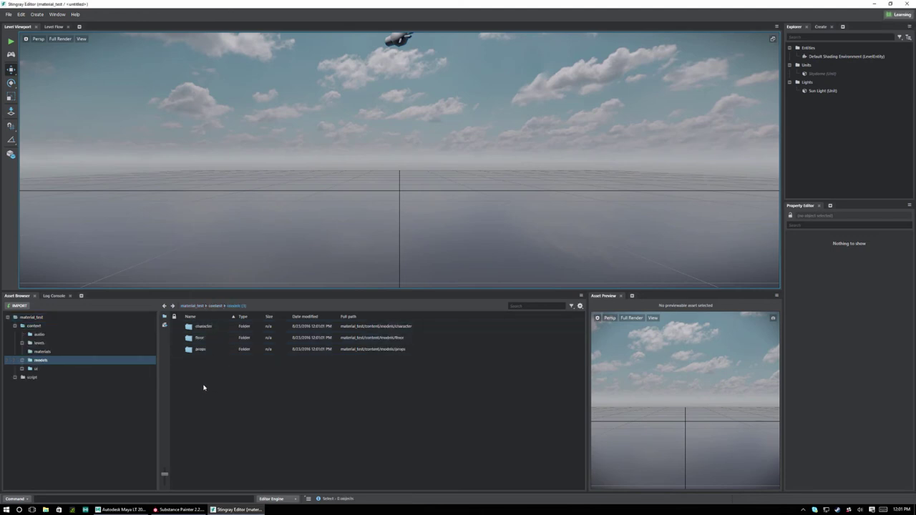
right_click(205, 385)
click(225, 404)
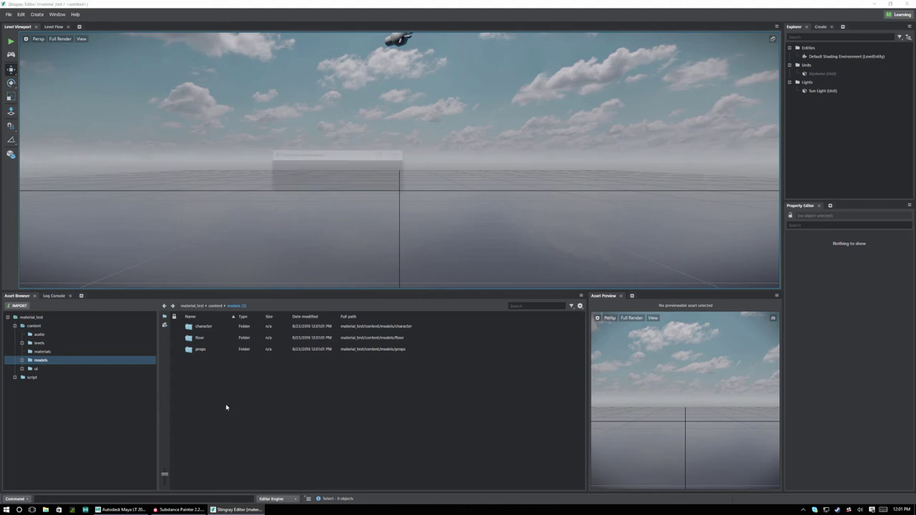
text(Gong)
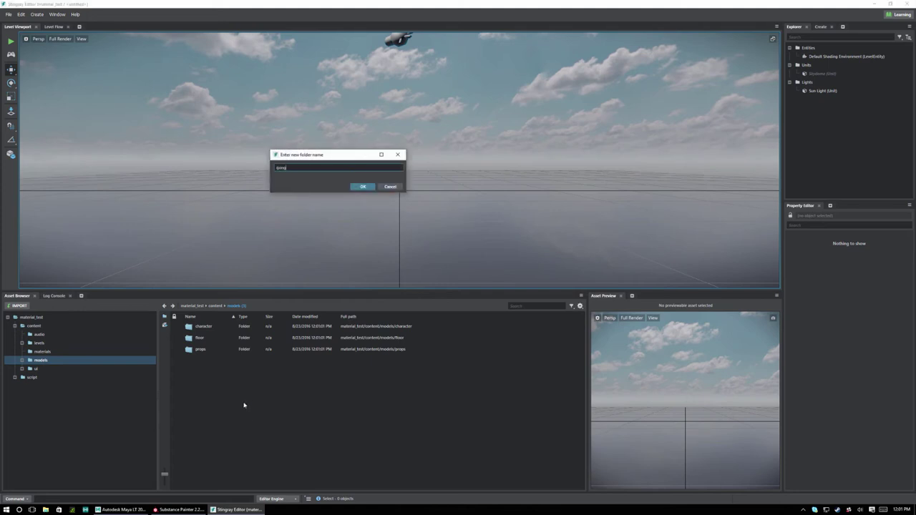
key(Return)
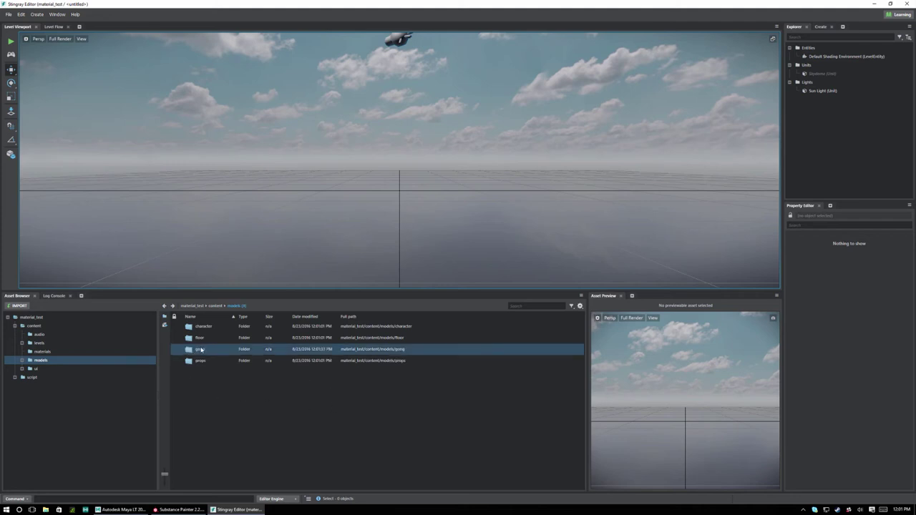
double_click(203, 350)
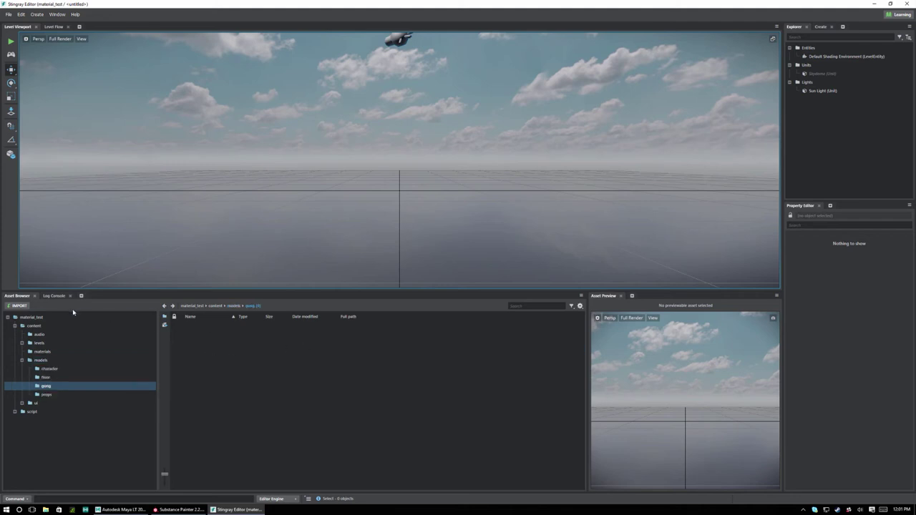
Import gong.fbx from Jobs > Gong > GameReady into the gong folder with default FBX settings
click(18, 306)
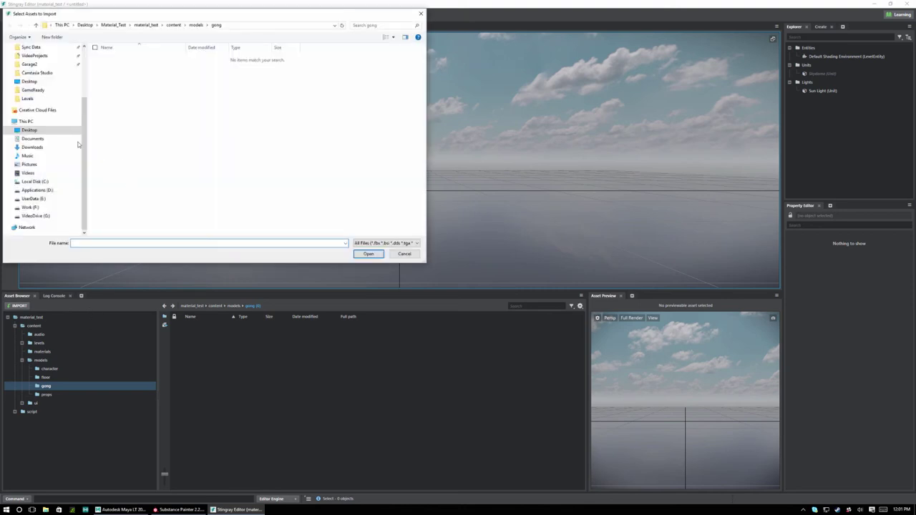
scroll(78, 145, up, 3)
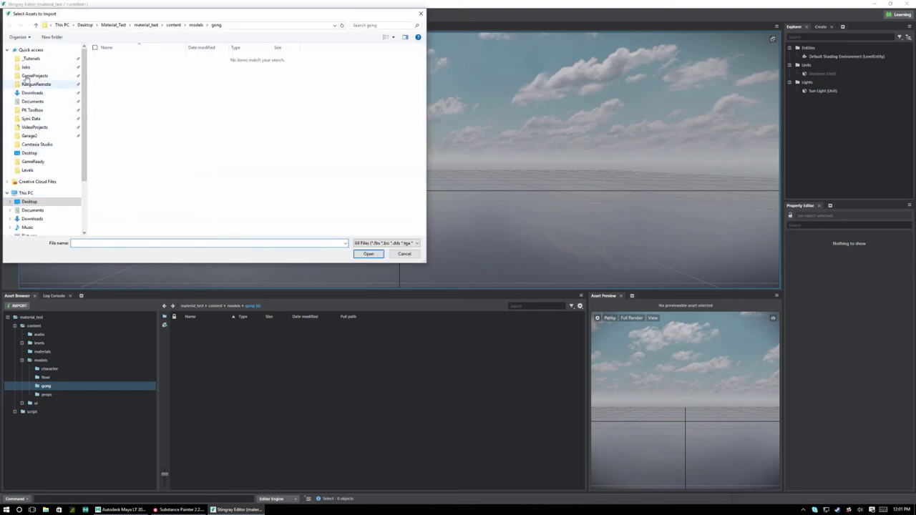
click(26, 67)
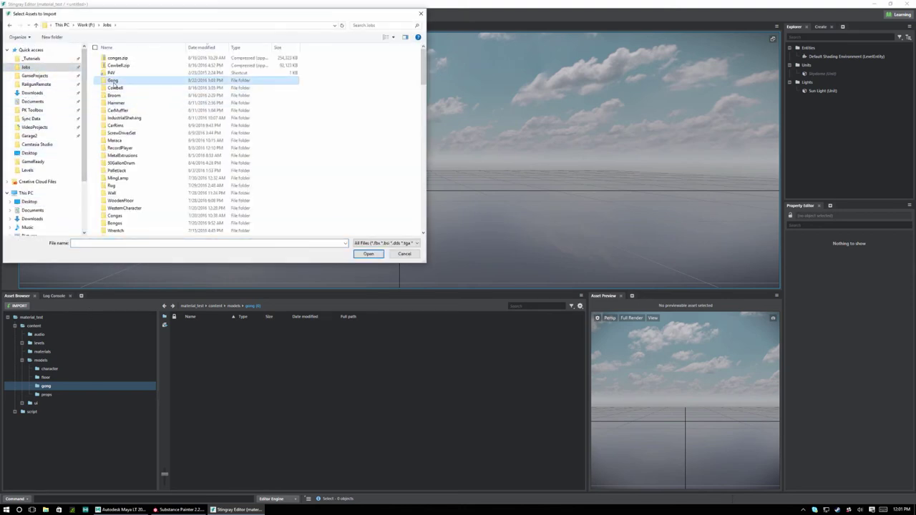
double_click(113, 81)
double_click(116, 65)
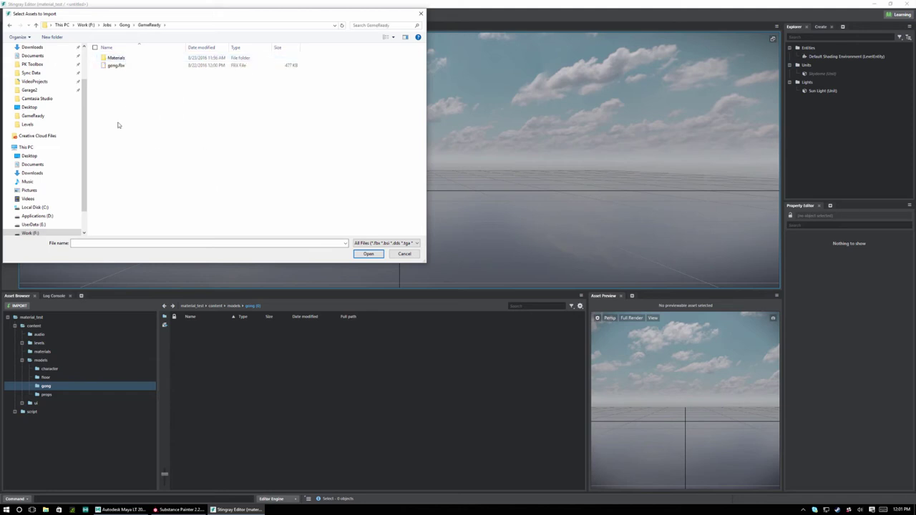
click(116, 65)
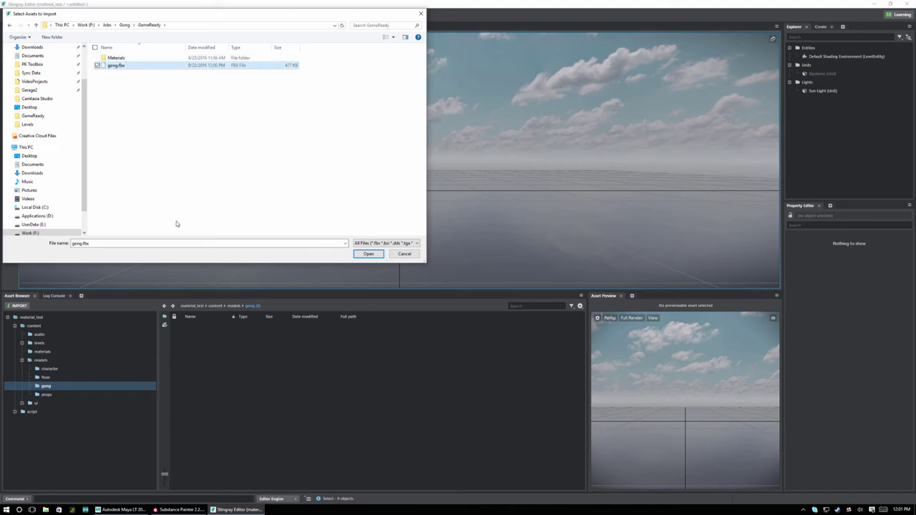
click(369, 255)
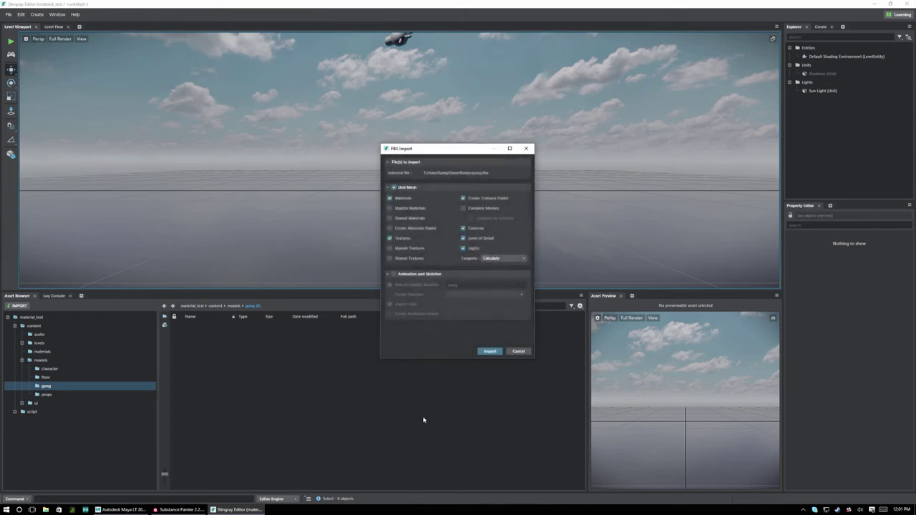
click(490, 351)
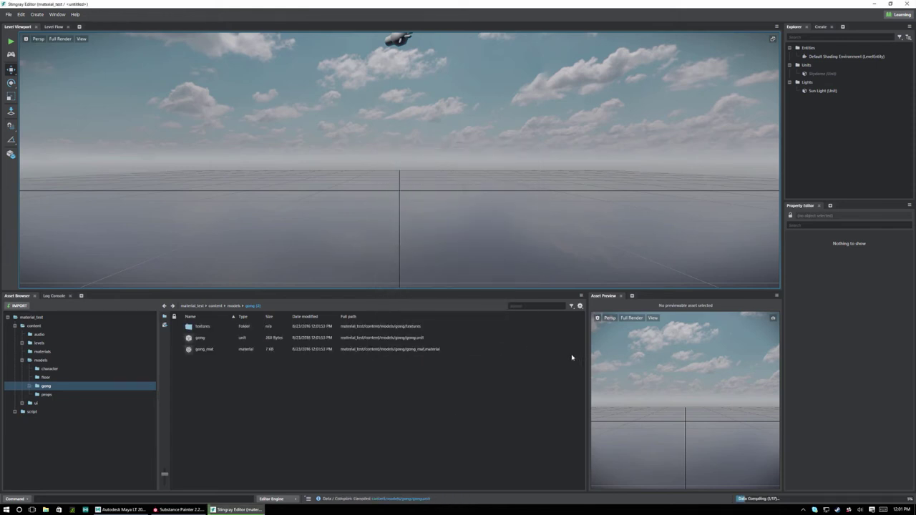
Drag the gong unit into the level viewport and orbit around it
click(204, 341)
drag(201, 338, 392, 200)
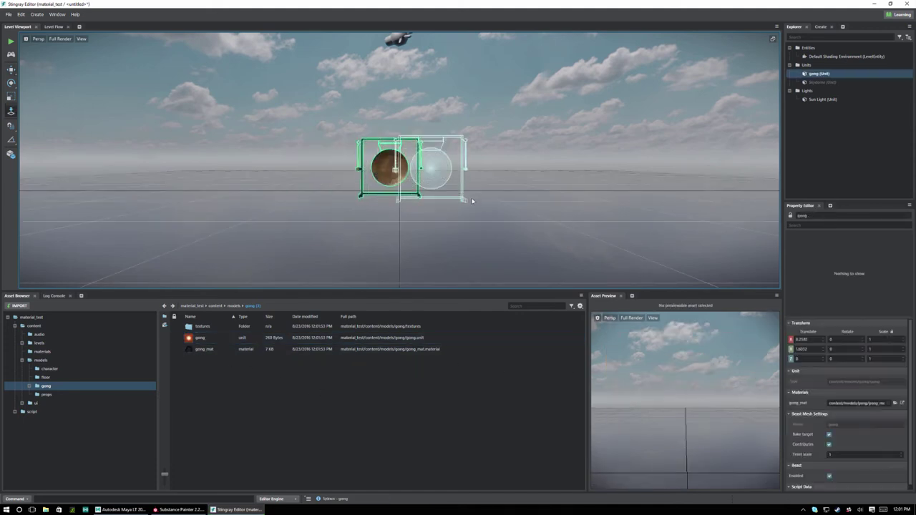
alt+drag(562, 213, 296, 184)
scroll(743, 224, up, 5)
scroll(742, 224, down, 5)
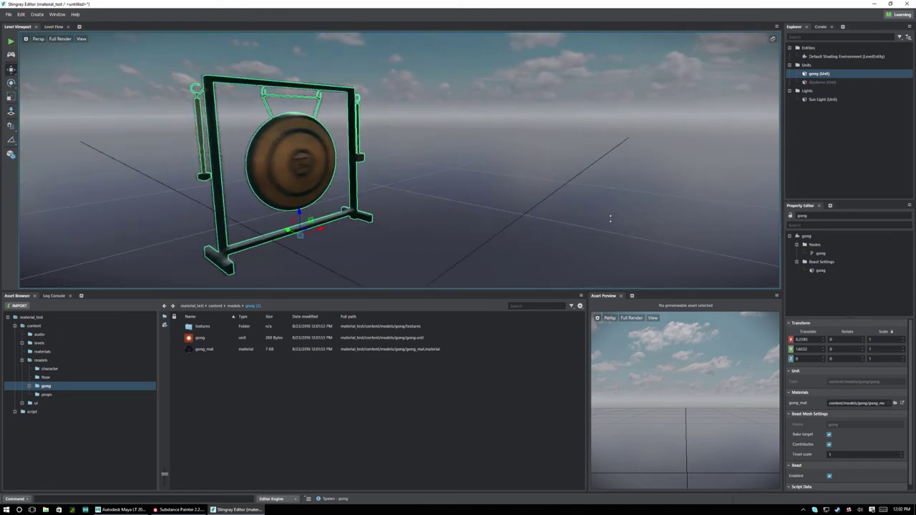
alt+drag(742, 225, 337, 247)
scroll(445, 204, up, 5)
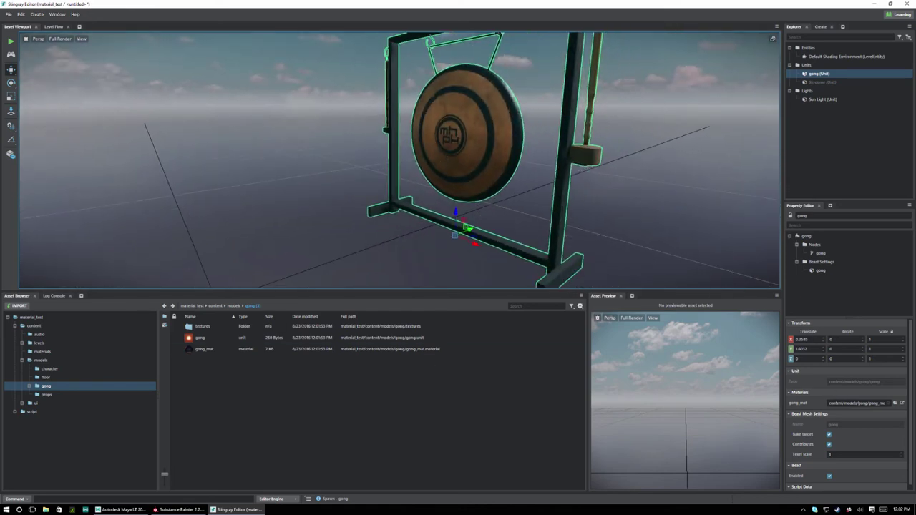
Set the gong's Translate X and Y to 0 to centre it at the origin
click(802, 339)
text(0)
key(Tab)
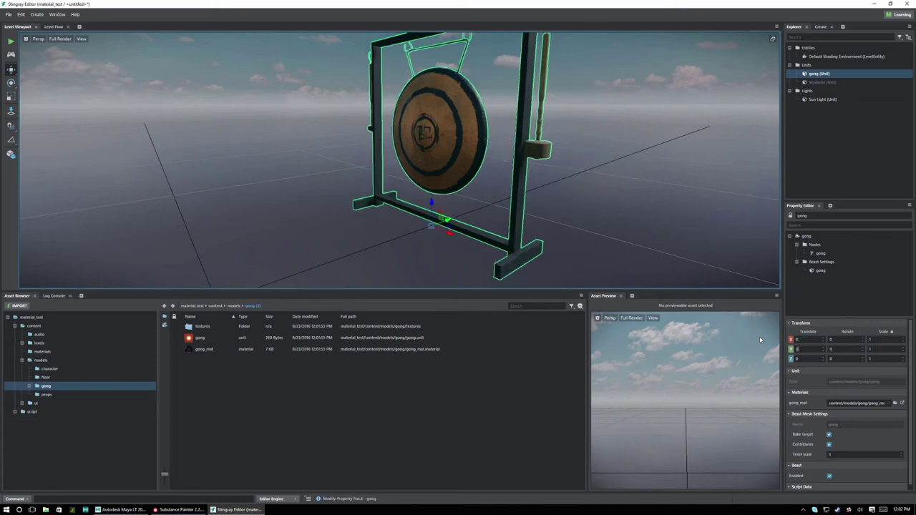
text(0)
key(Return)
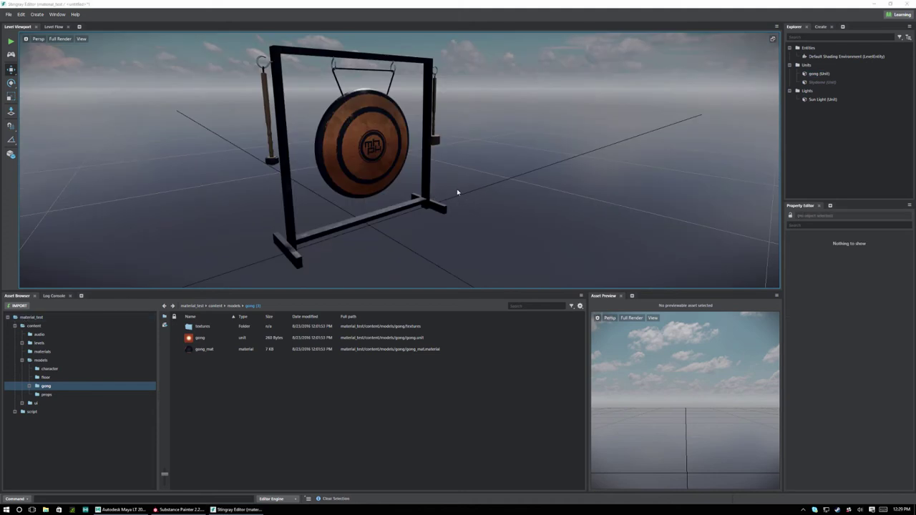
alt+drag(457, 192, 425, 194)
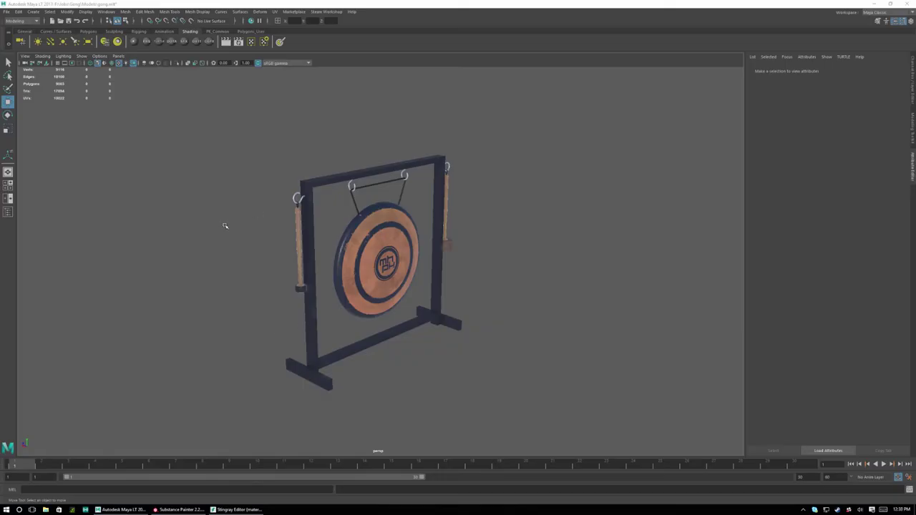
Add a polygon plane and scale it up into a large floor under the gong
click(88, 32)
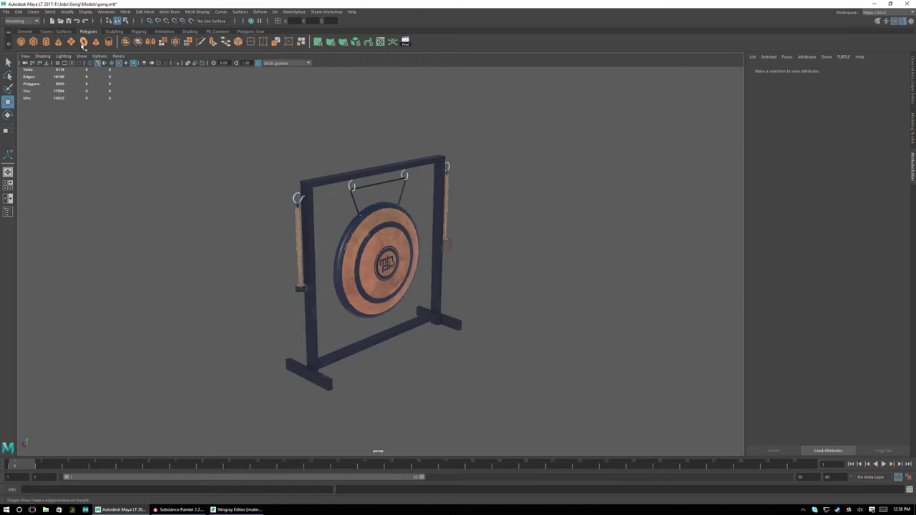
click(69, 42)
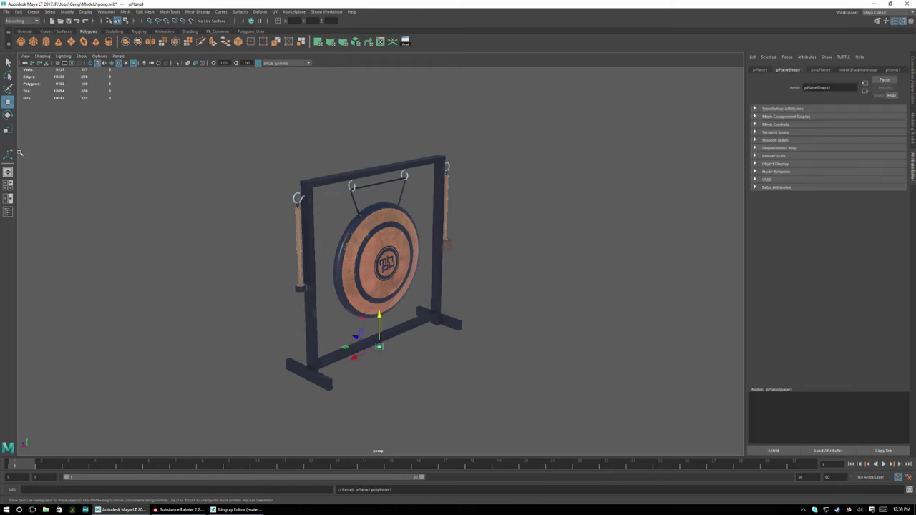
key(r)
alt+right_drag(496, 268, 164, 246)
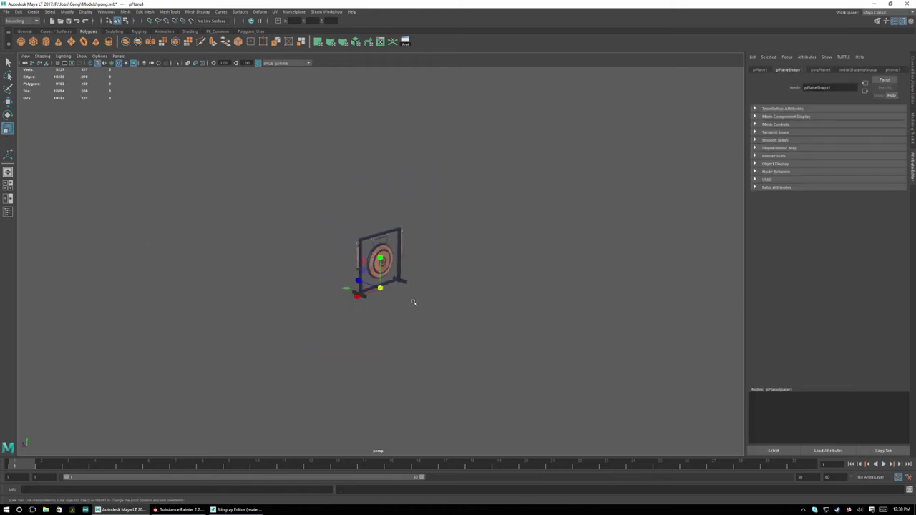
drag(379, 288, 838, 365)
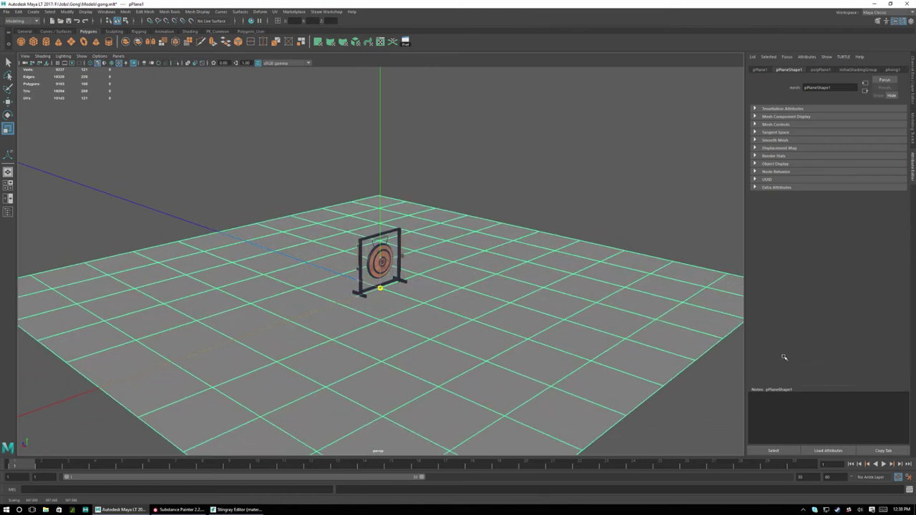
alt+drag(401, 290, 464, 294)
Set the plane's Subdivisions Width and Height to 1 in polyPlane1
click(759, 69)
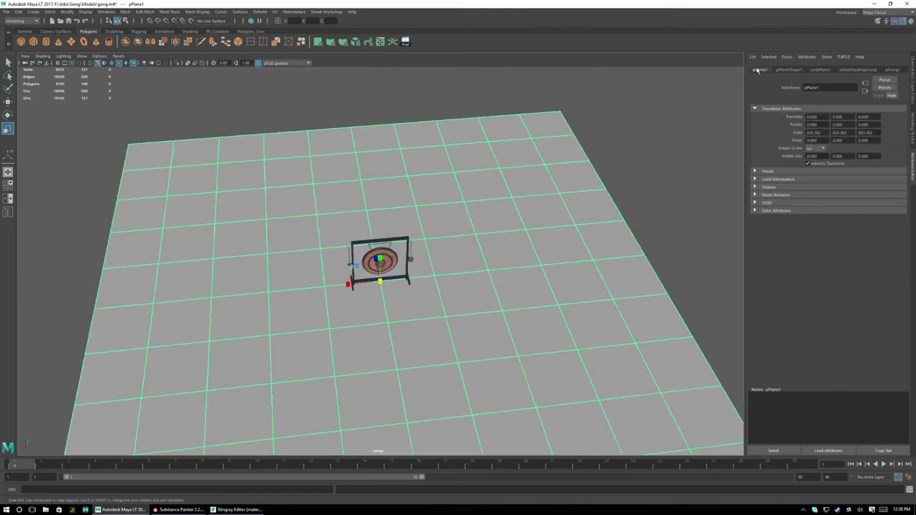
click(913, 87)
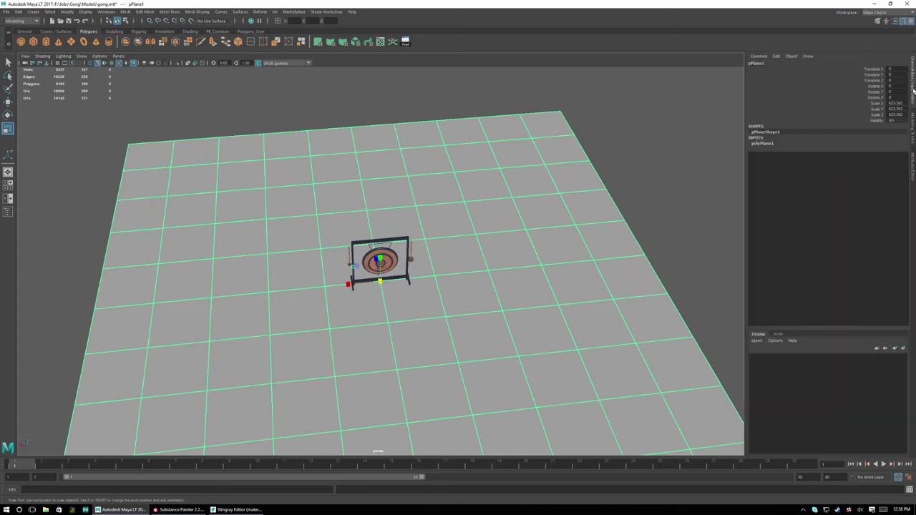
click(764, 144)
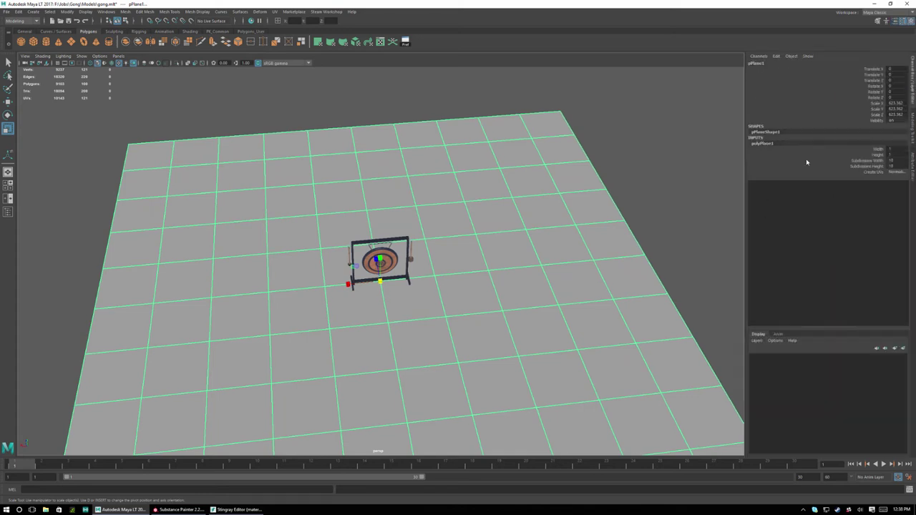
click(895, 160)
text(1)
key(Tab)
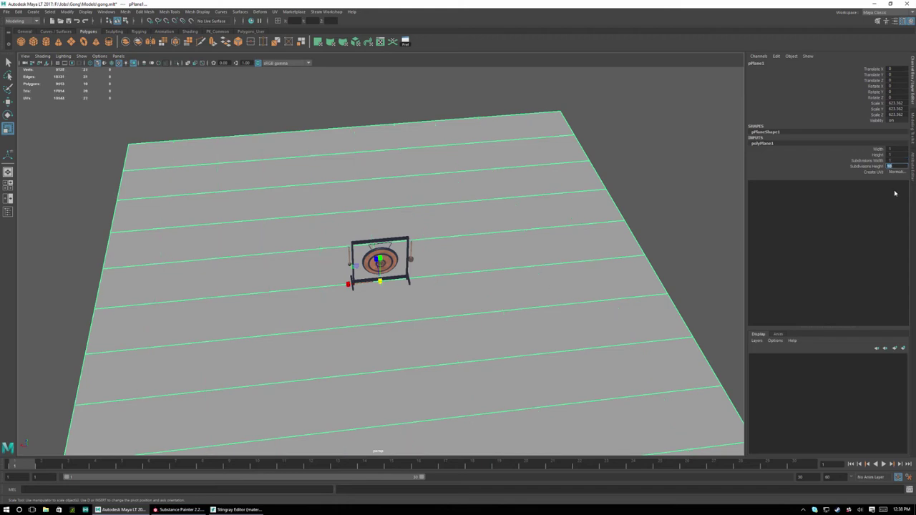
text(1)
key(Tab)
click(591, 208)
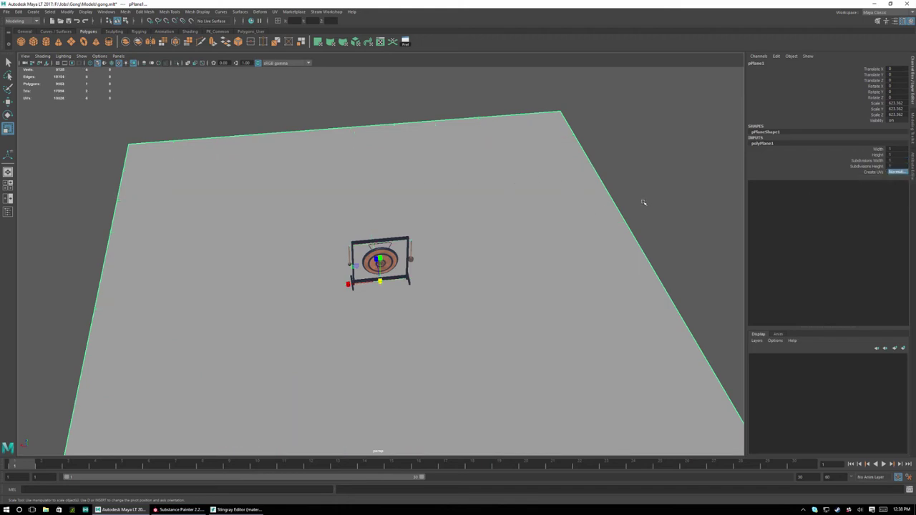
alt+drag(575, 220, 325, 199)
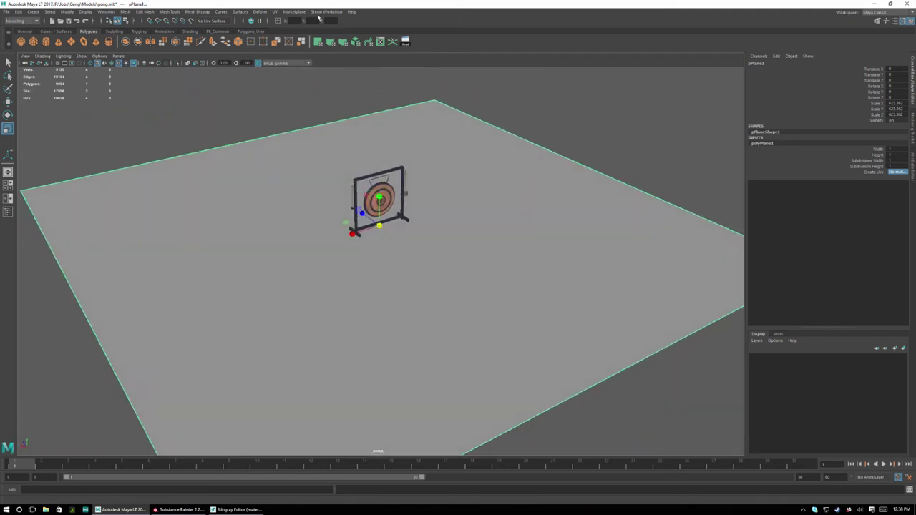
click(380, 41)
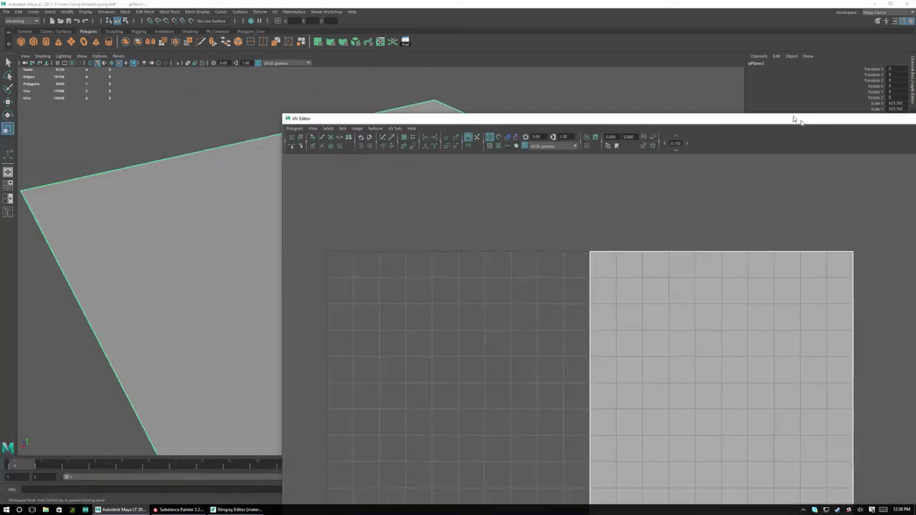
right_drag(702, 233, 673, 224)
click(698, 227)
key(r)
click(601, 401)
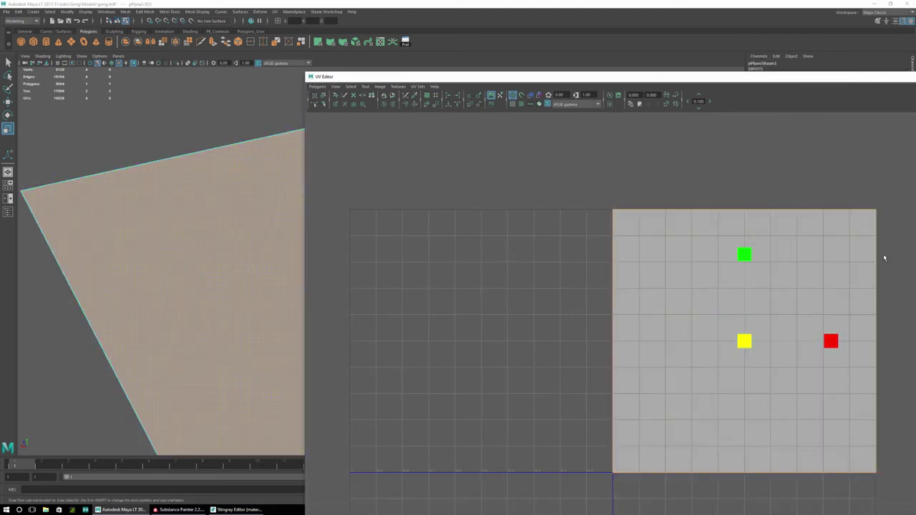
click(618, 388)
click(827, 158)
double_click(823, 80)
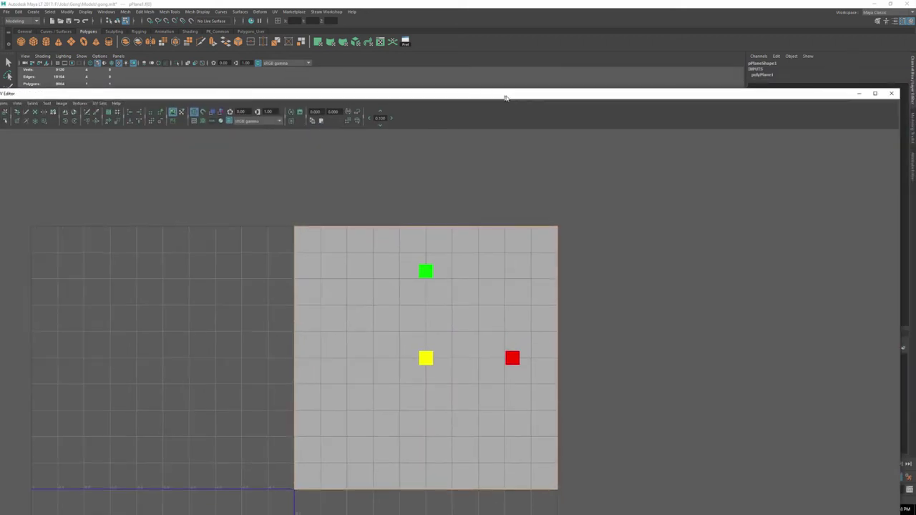
click(900, 94)
click(610, 107)
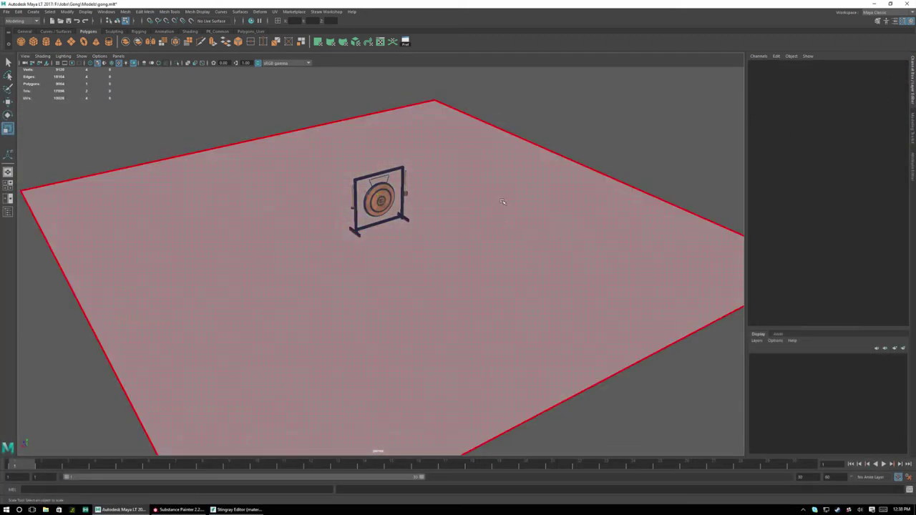
click(506, 158)
click(603, 117)
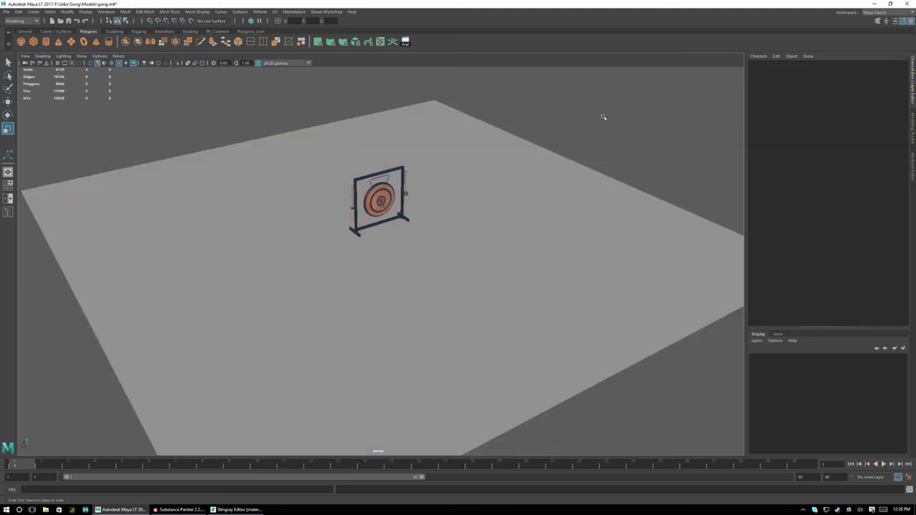
click(491, 211)
mouse_move(504, 225)
alt+mouse_down()
mouse_move(466, 211)
mouse_move(513, 214)
alt+mouse_up()
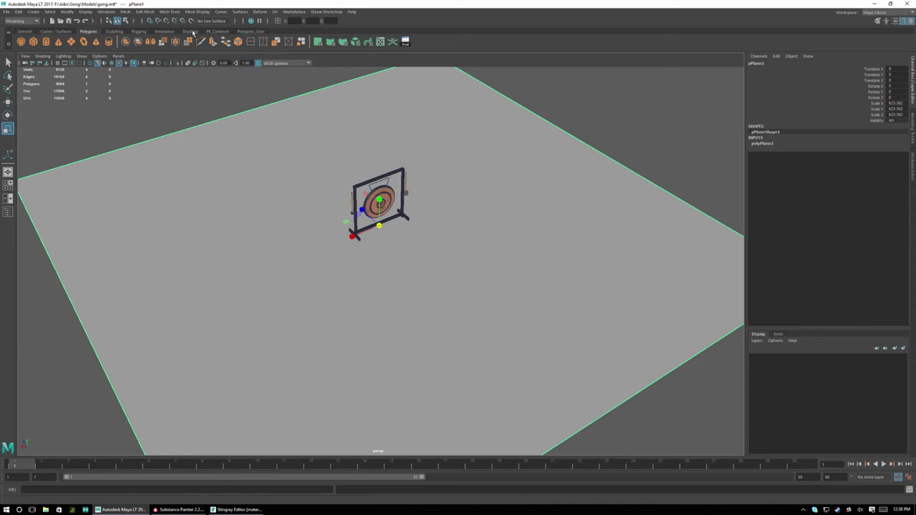
Assign a new Stingray PBS material to the plane from the Shading shelf
click(190, 31)
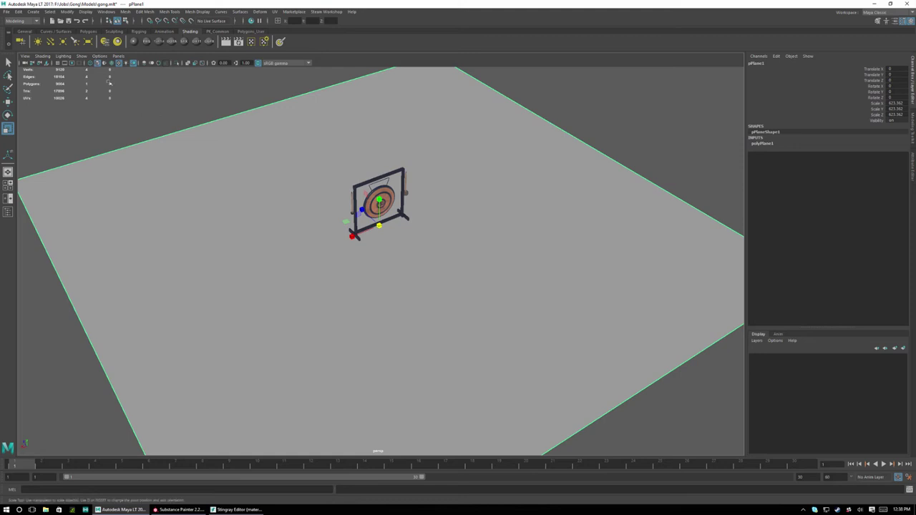
click(148, 42)
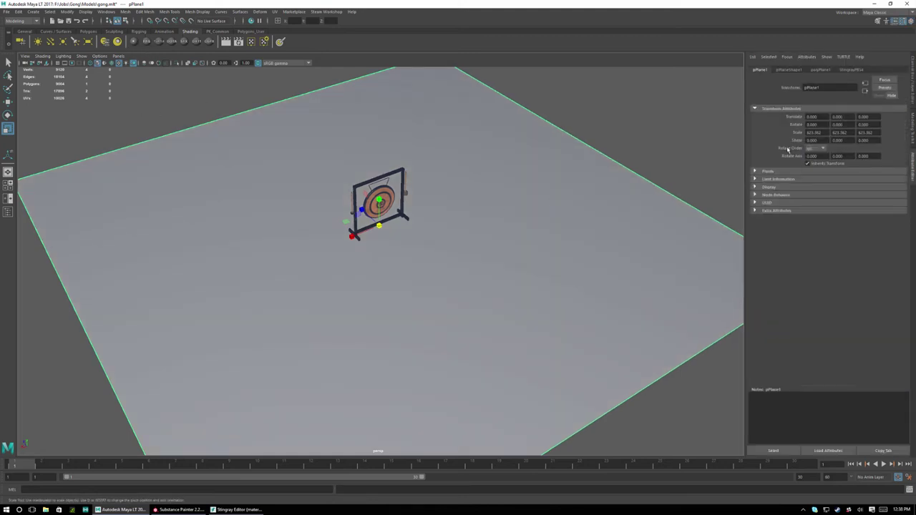
click(851, 70)
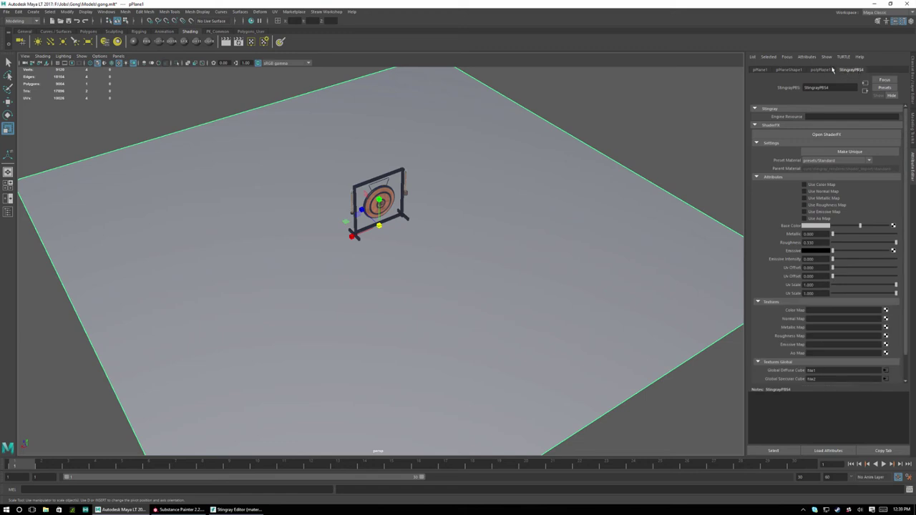
Rename the plane's transform to gong_floor
click(759, 70)
double_click(811, 87)
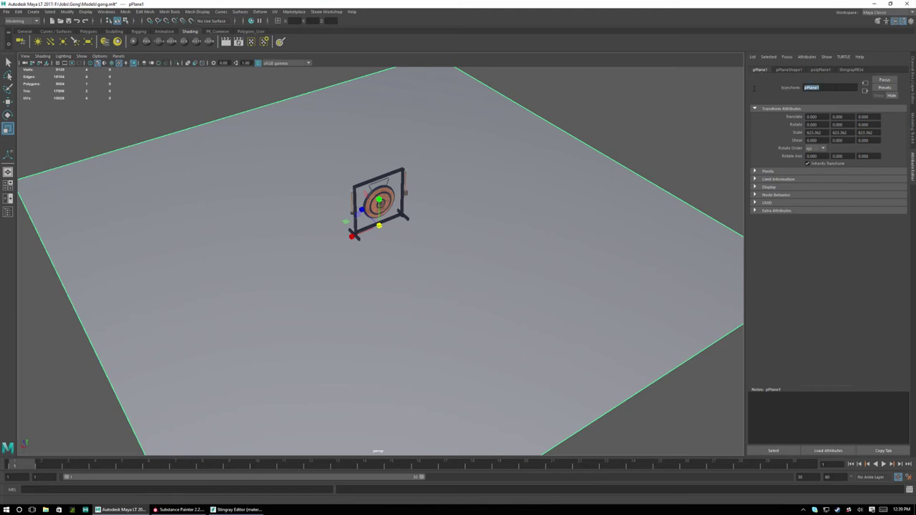
text(gong_floor)
key(Return)
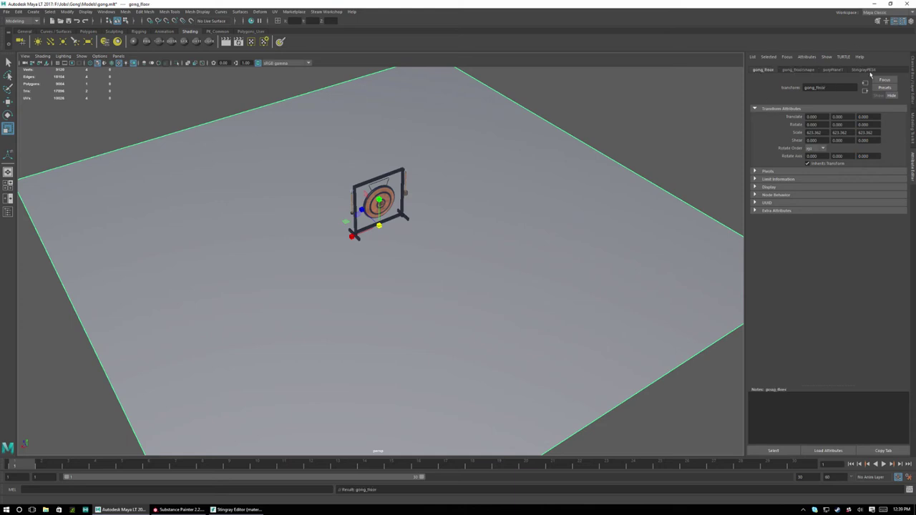
Rename the StingrayPBS4 material to gong_floor_mat
click(833, 70)
click(863, 71)
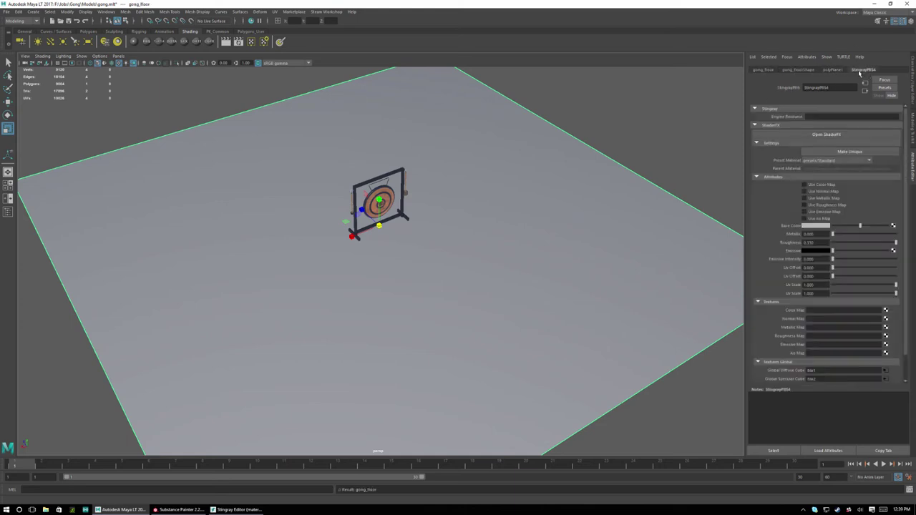
double_click(816, 87)
text(gong_floor_mat)
key(Return)
Freeze the plane's transformations, delete its history, and reselect the floor
click(215, 32)
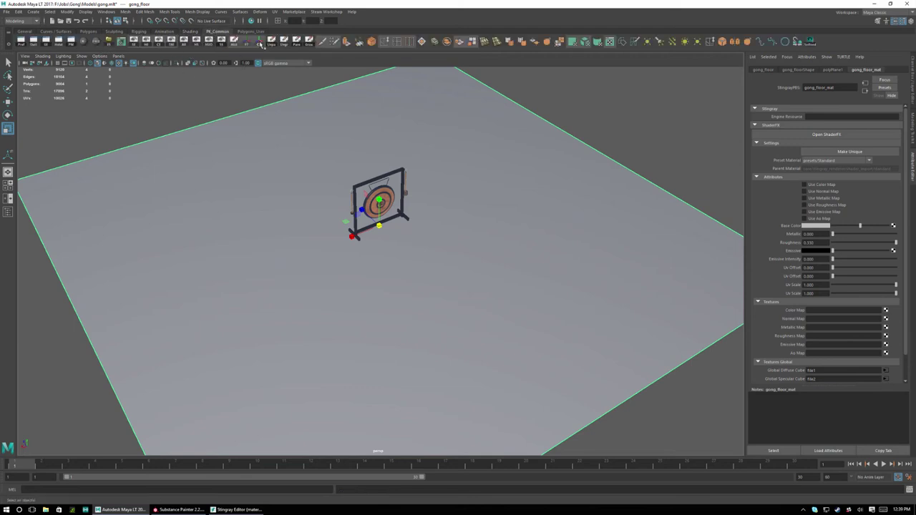
click(235, 42)
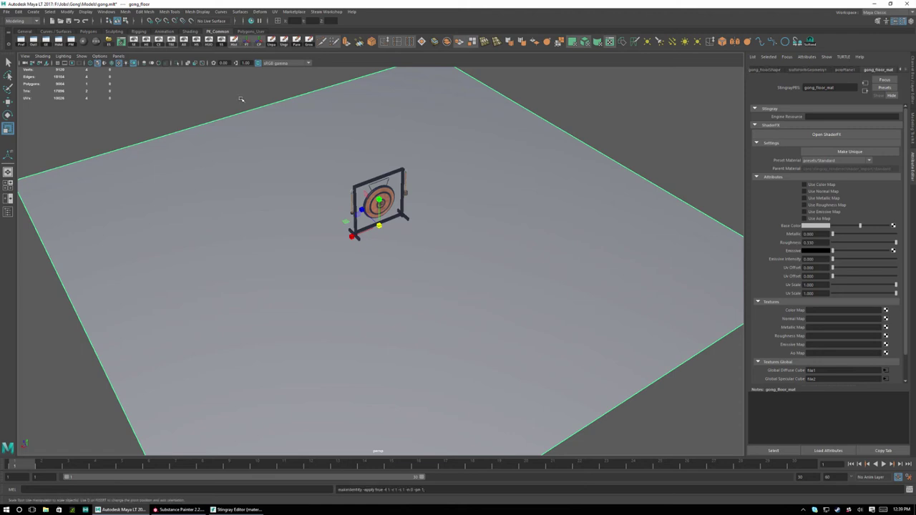
click(234, 42)
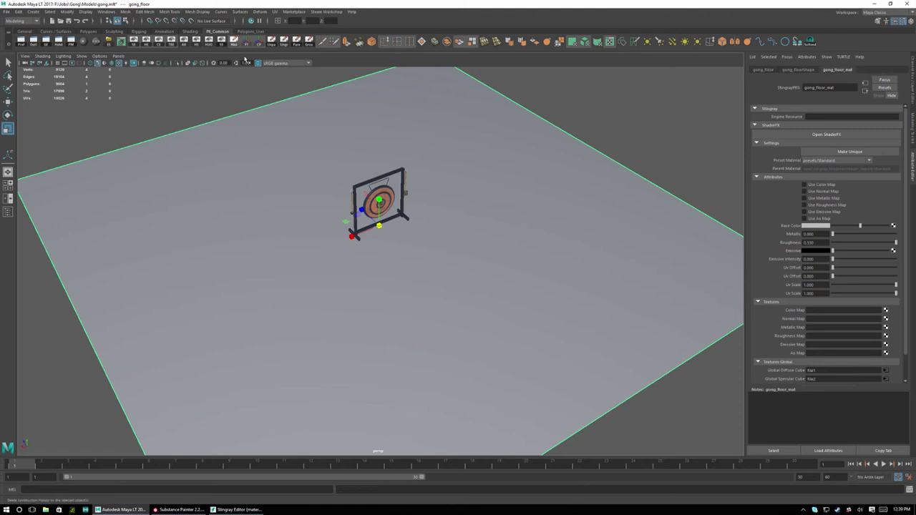
click(623, 129)
click(483, 242)
Import the RMA_EM_A.sfx graph into gong_floor_mat in ShaderFX, then close the editor
click(827, 135)
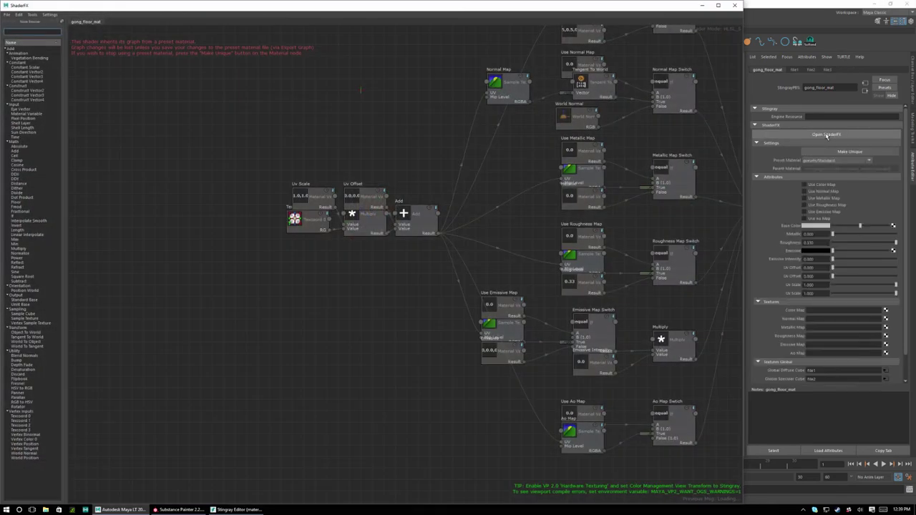
click(8, 14)
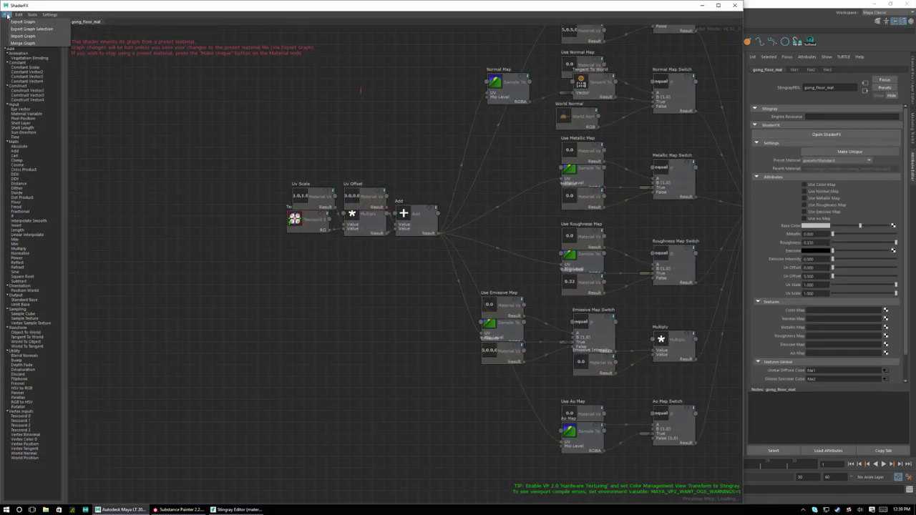
click(12, 35)
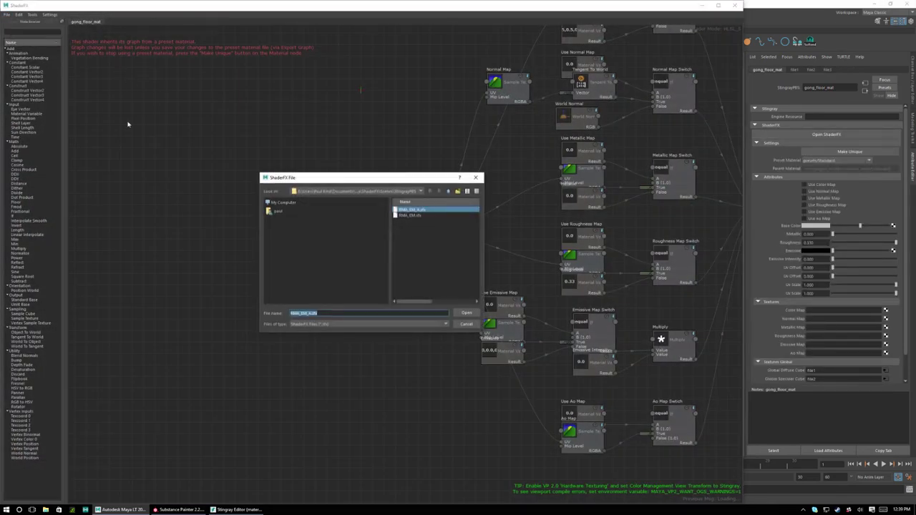
double_click(422, 211)
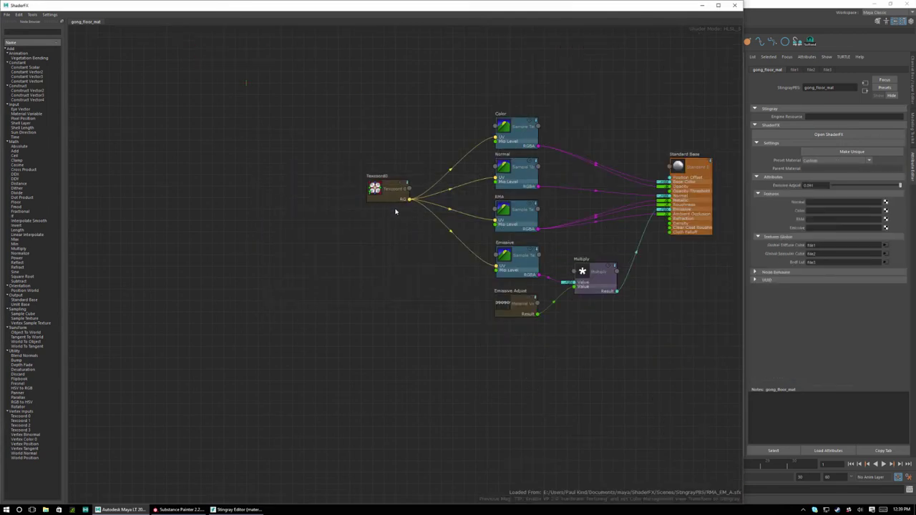
click(734, 5)
Select the floor plane and orbit around the gong and floor
click(524, 220)
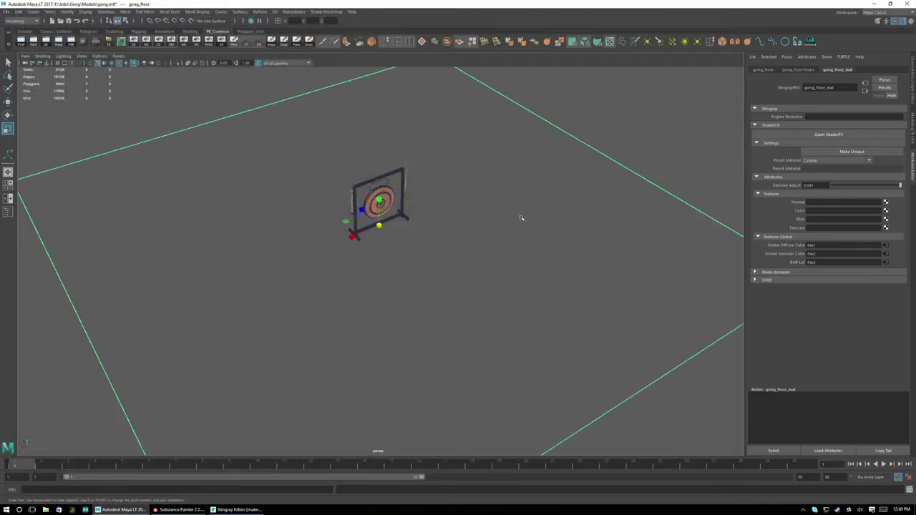
alt+drag(387, 321, 719, 223)
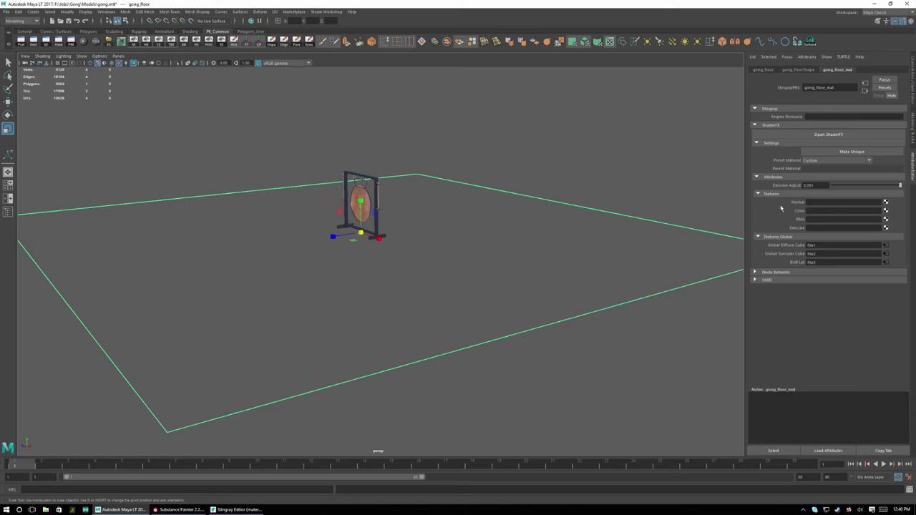
alt+drag(630, 229, 467, 229)
mouse_move(511, 208)
alt+mouse_down()
mouse_move(480, 207)
mouse_move(509, 215)
alt+mouse_up()
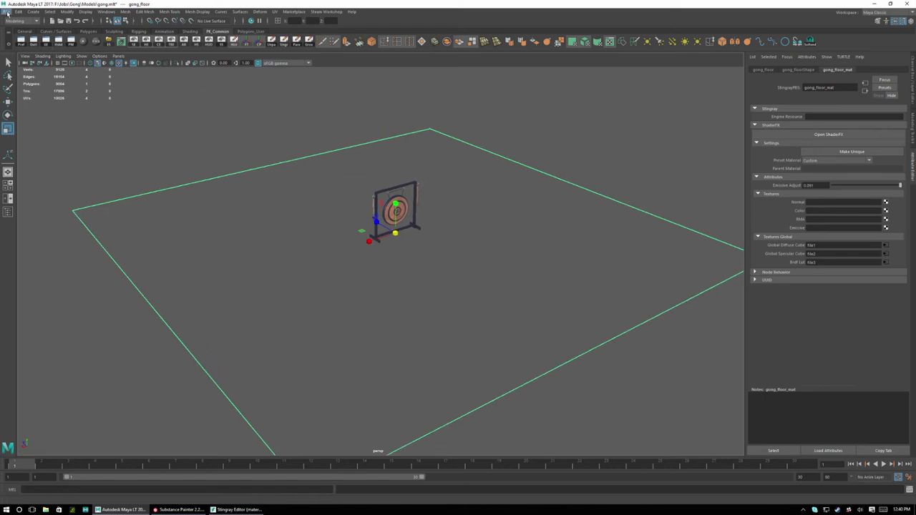
Export the selected floor as gong_floor.fbx, then open the Start menu's app list
click(7, 12)
click(18, 98)
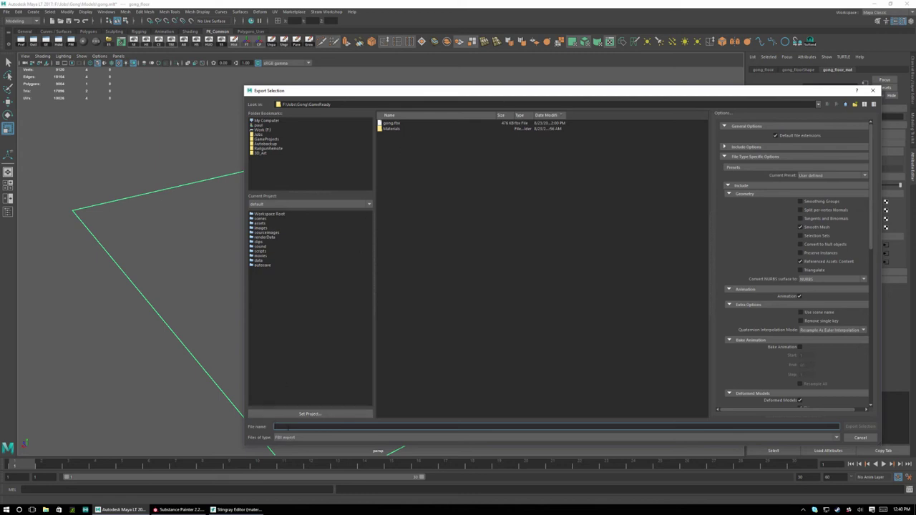
text(gong_floor)
key(Return)
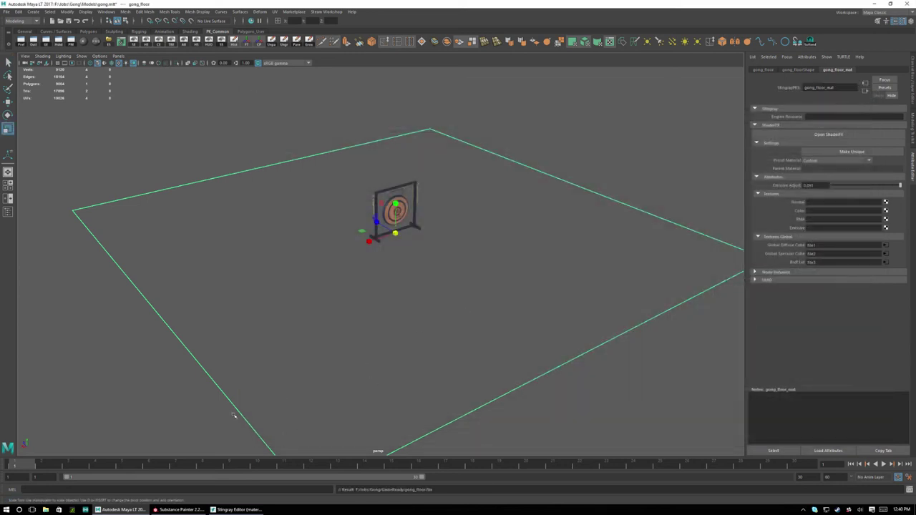
click(6, 509)
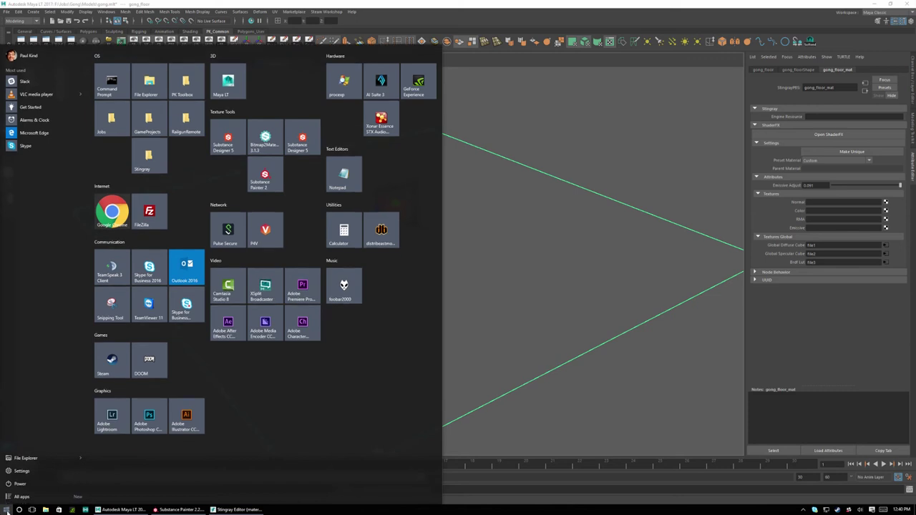
Launch Substance Designer 5 and begin a new graph via File > New > Graph
click(228, 138)
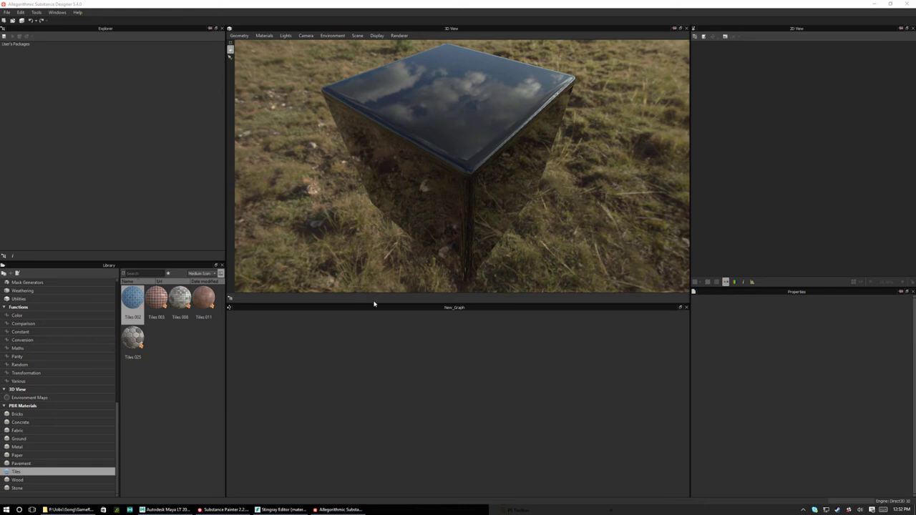
click(7, 13)
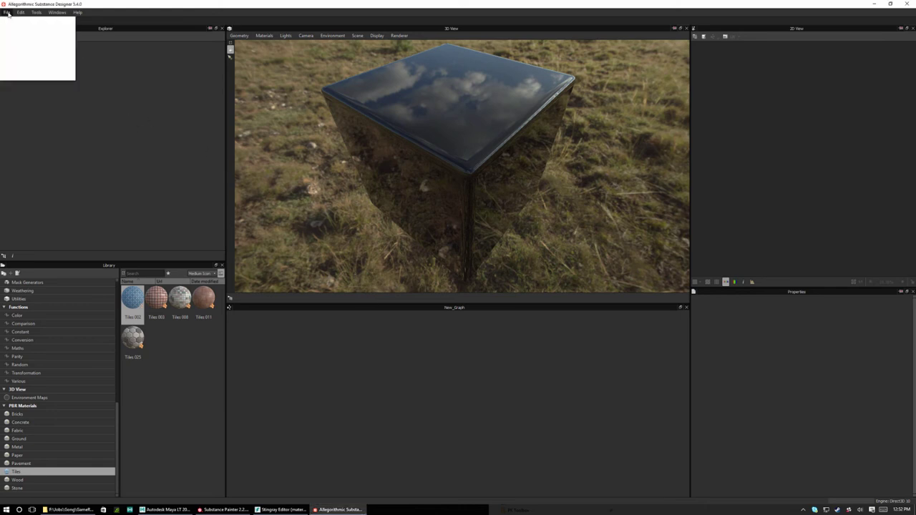
click(7, 12)
click(12, 20)
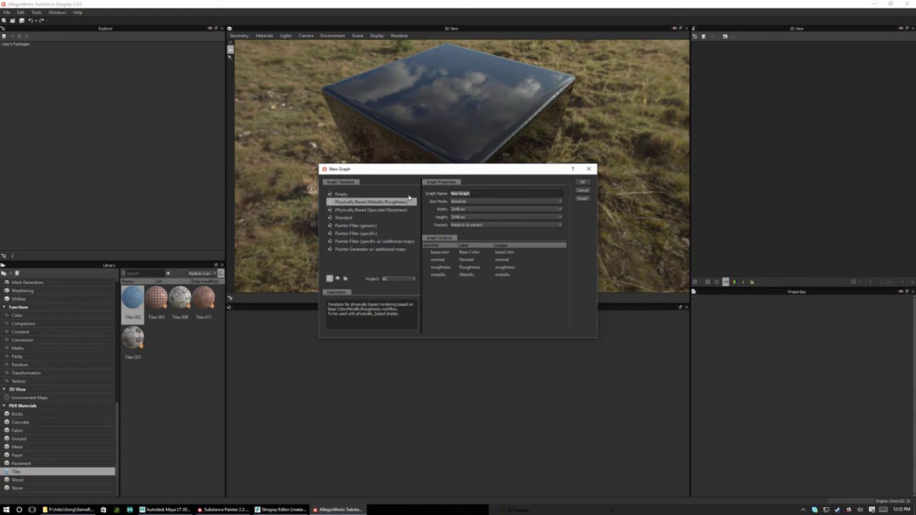
text(gen)
Select the four existing output nodes and move the metallic output up beneath roughness
click(583, 182)
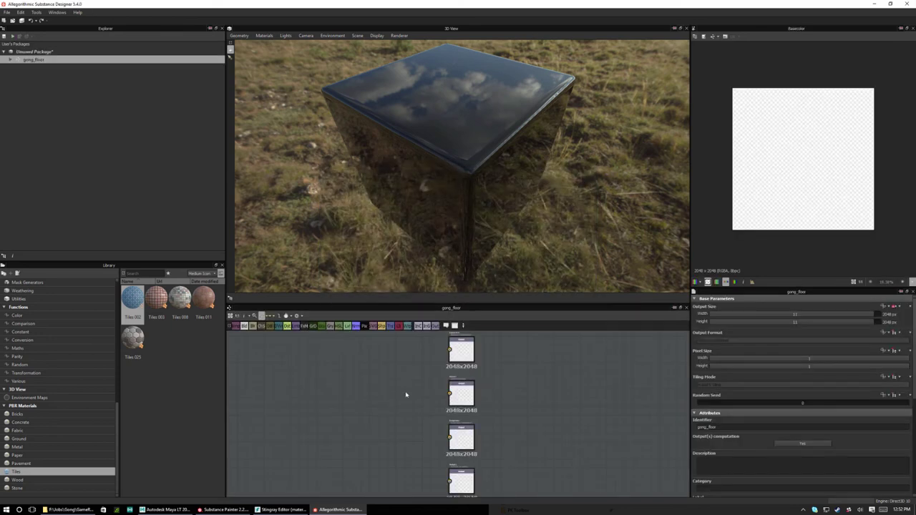
scroll(423, 389, down, 2)
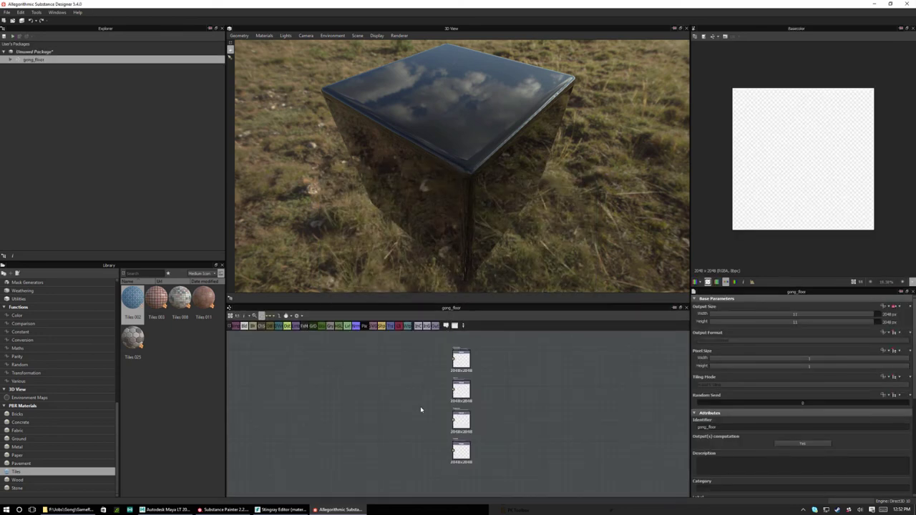
drag(425, 361, 472, 479)
click(462, 359)
click(462, 390)
scroll(481, 404, up, 1)
scroll(481, 406, up, 1)
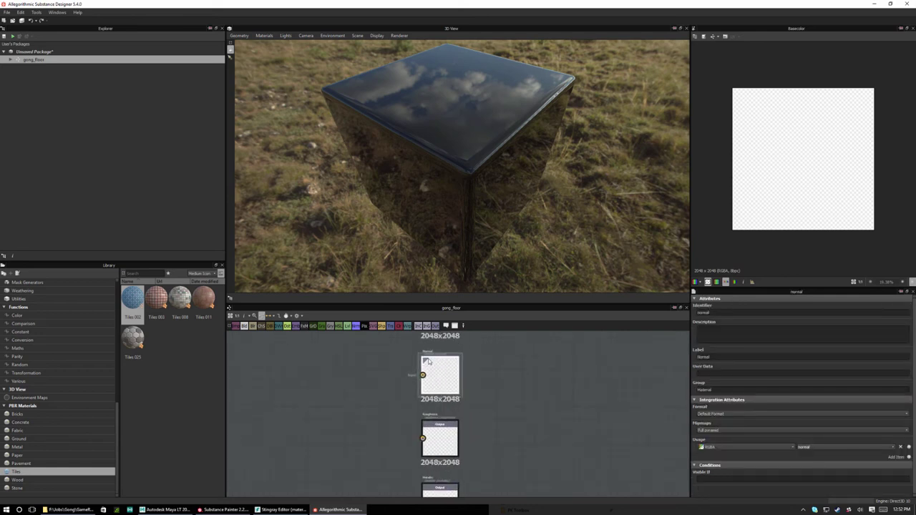
click(444, 434)
middle_drag(503, 446, 518, 373)
click(462, 423)
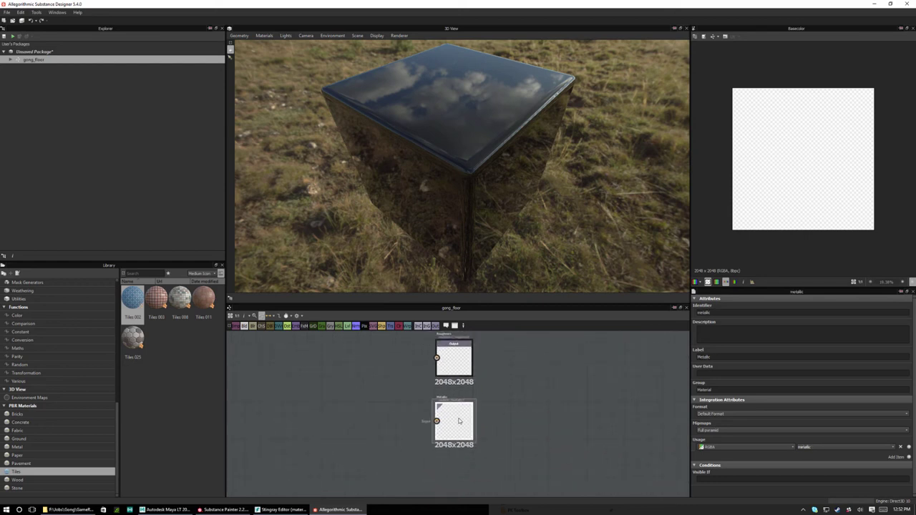
drag(520, 428, 528, 362)
Add a new Output node below metallic and set its identifier to AO
right_click(437, 395)
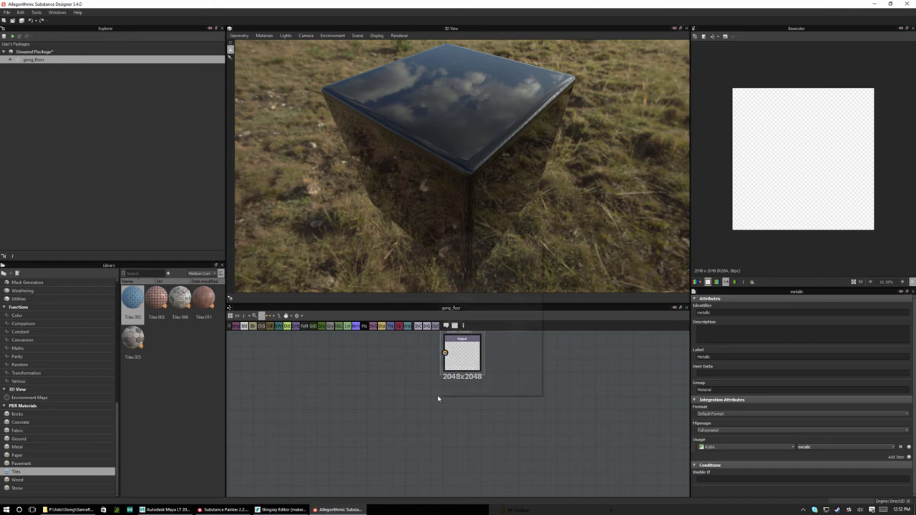
mouse_move(457, 239)
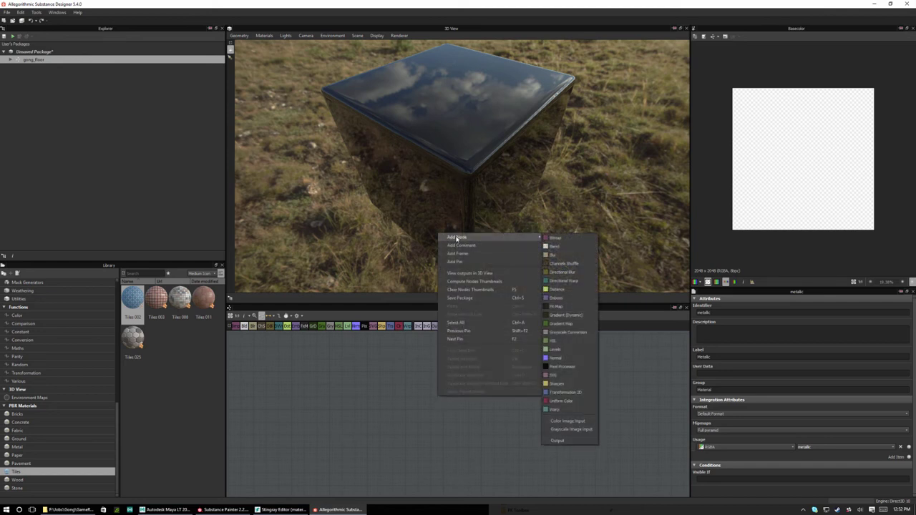
click(557, 440)
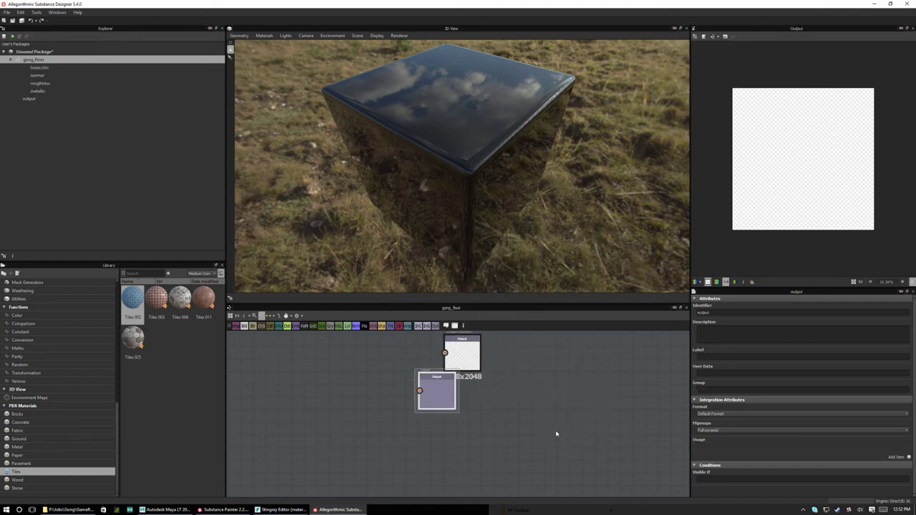
drag(440, 392, 465, 418)
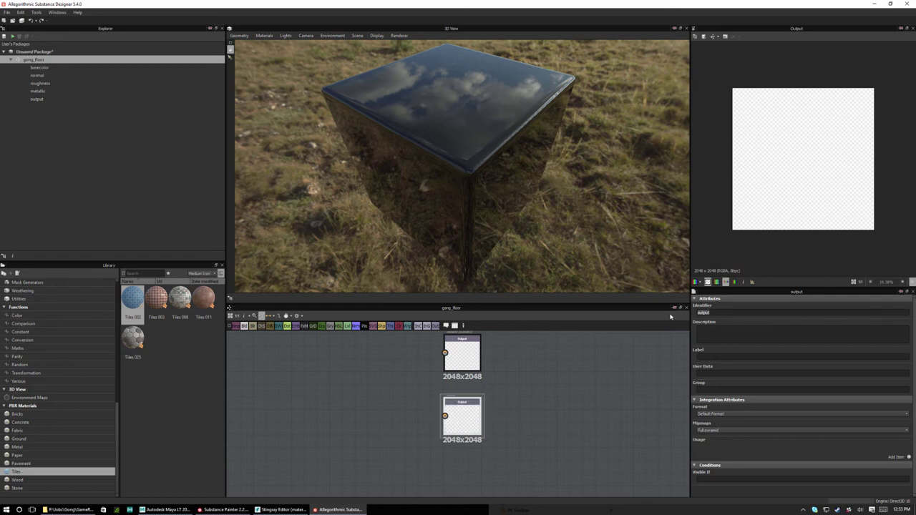
text(AO)
Stack all five output nodes in one column and drop Tiles 002 into the graph
scroll(521, 389, down, 2)
key(ctrl+d)
key(ctrl+d)
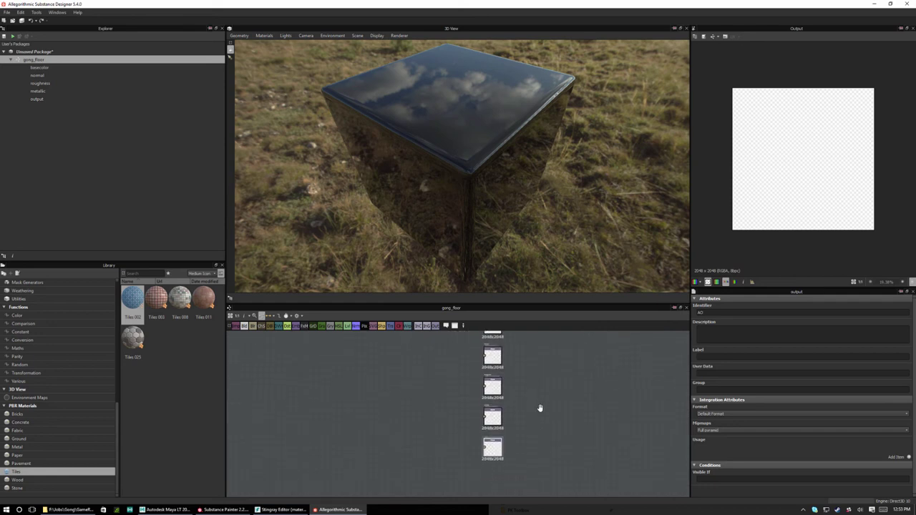
key(ctrl+d)
middle_drag(547, 397, 551, 399)
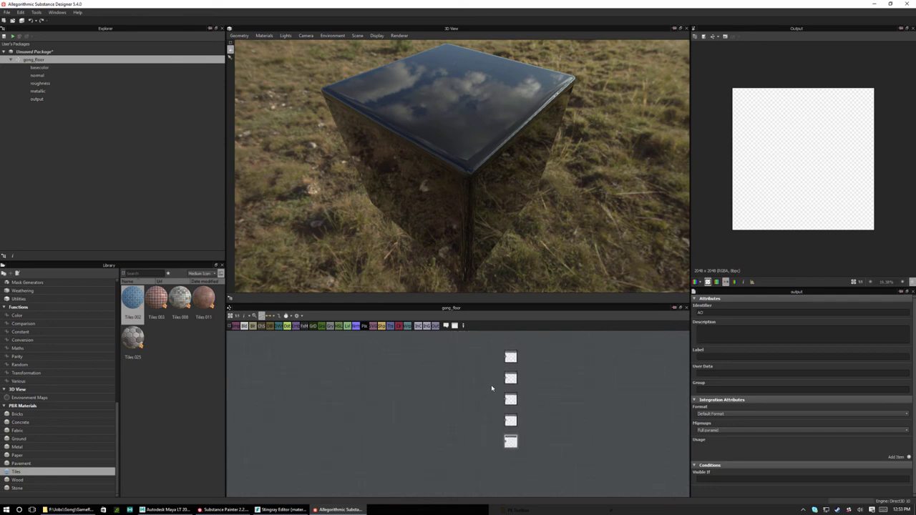
drag(486, 345, 531, 464)
scroll(526, 429, up, 2)
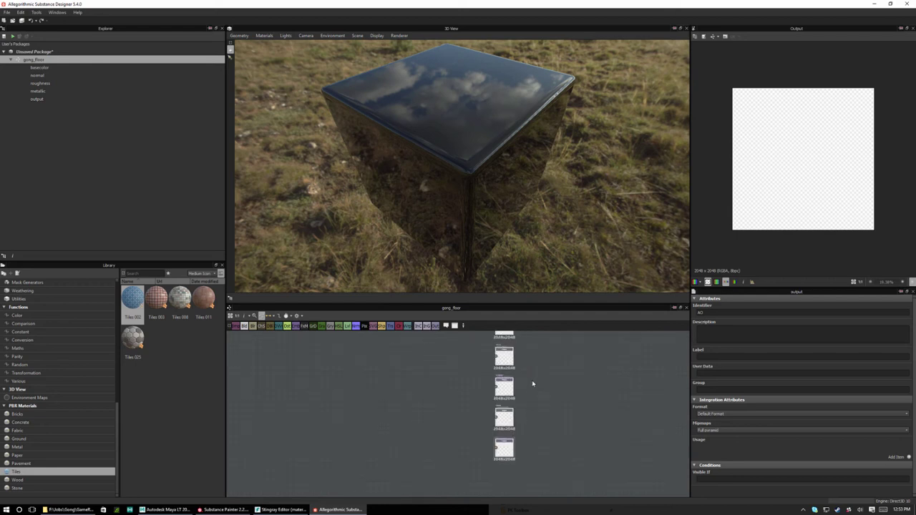
drag(531, 384, 515, 402)
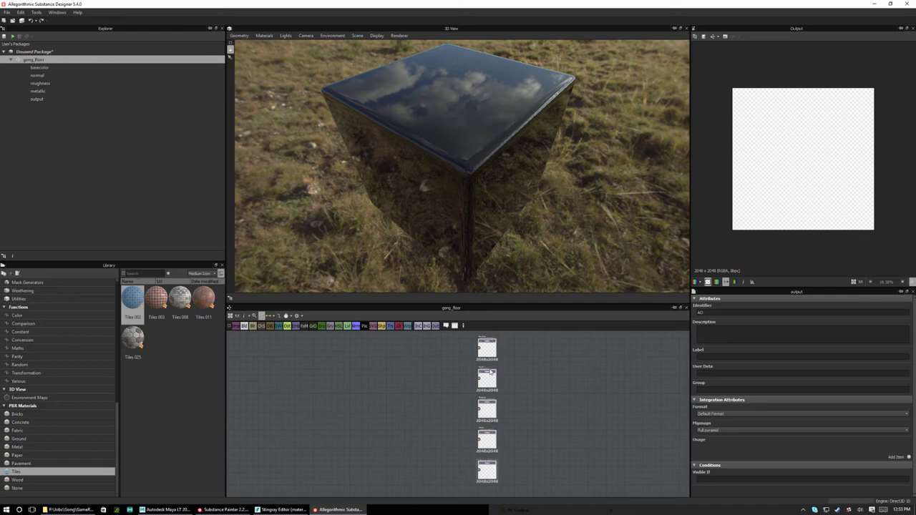
middle_drag(378, 430, 423, 417)
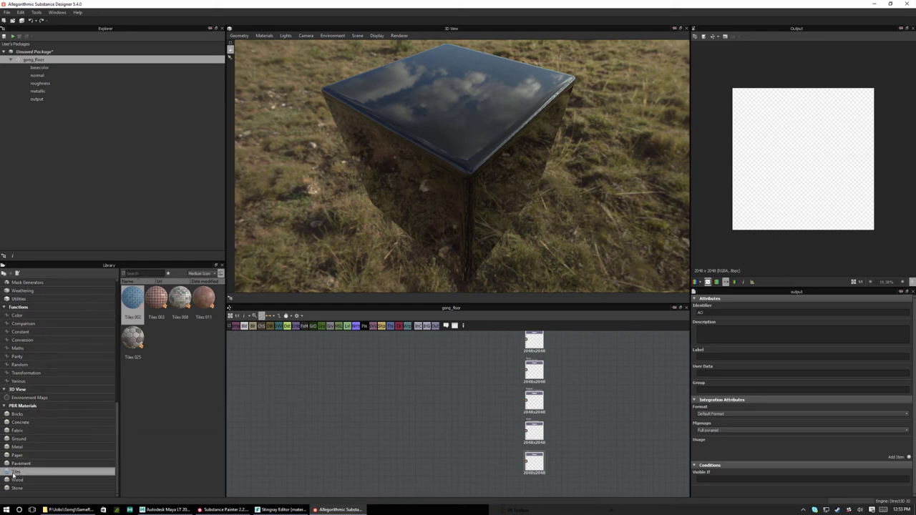
drag(136, 297, 323, 415)
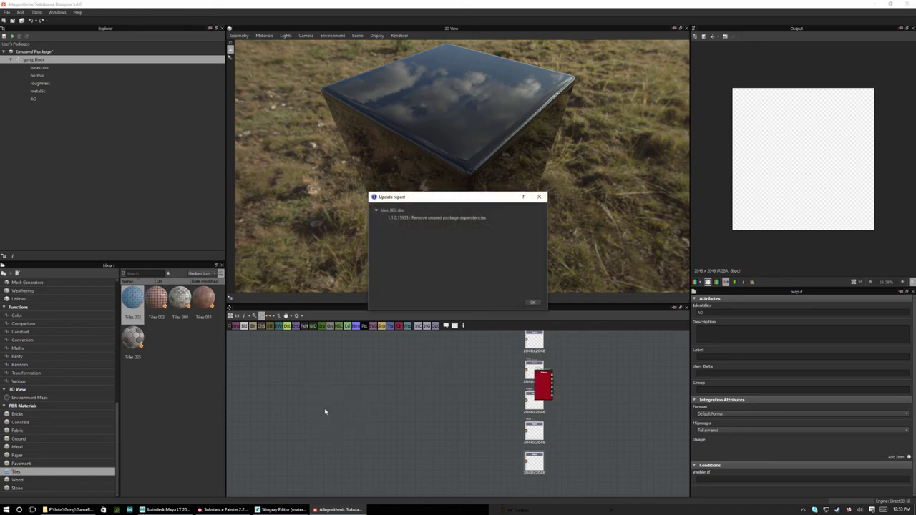
Route Tiles 002 through a new Transformation 2D node into the basecolor output
click(533, 302)
drag(317, 407, 343, 405)
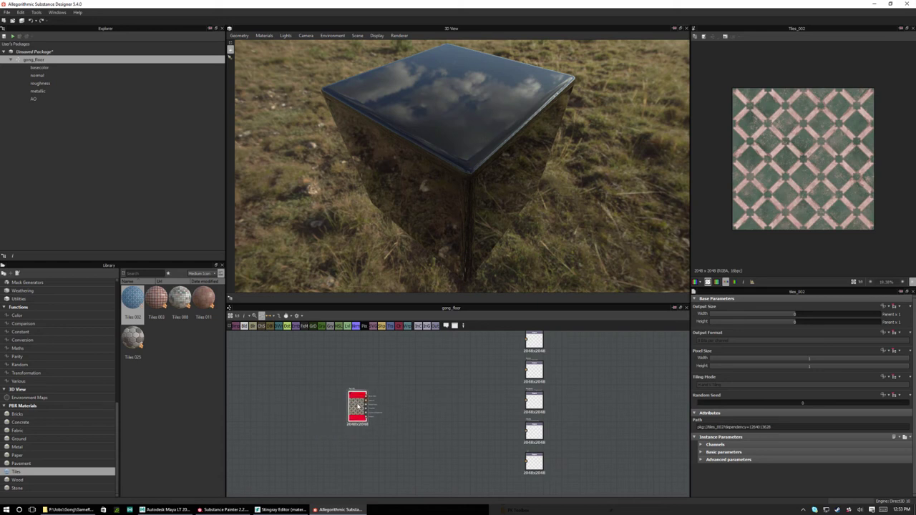
right_click(406, 348)
mouse_move(453, 180)
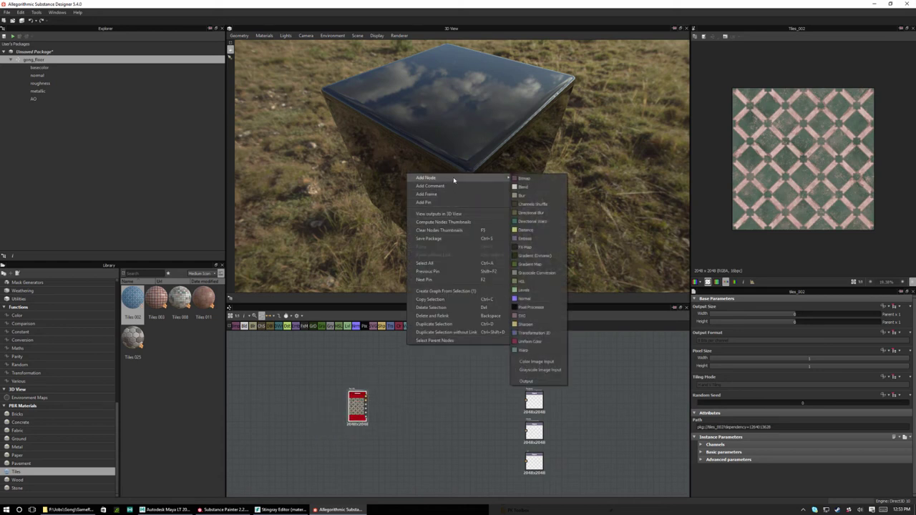
click(533, 333)
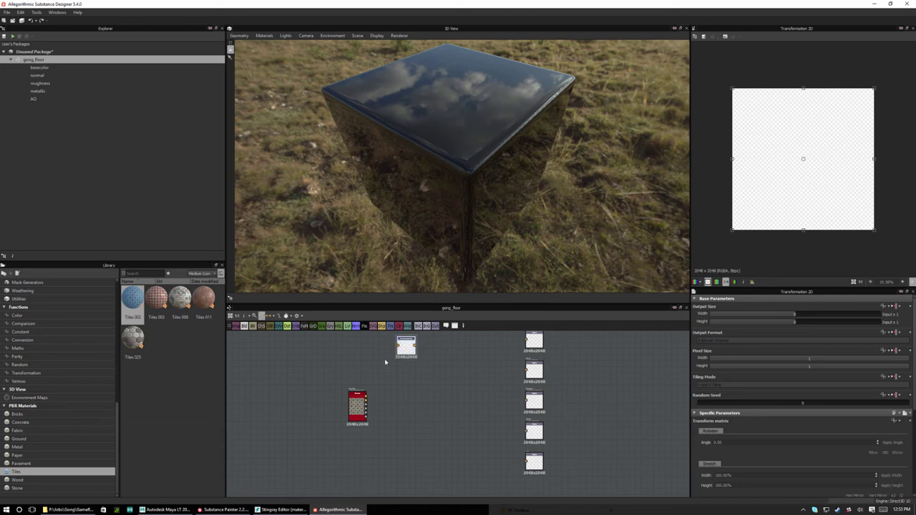
drag(401, 346, 402, 358)
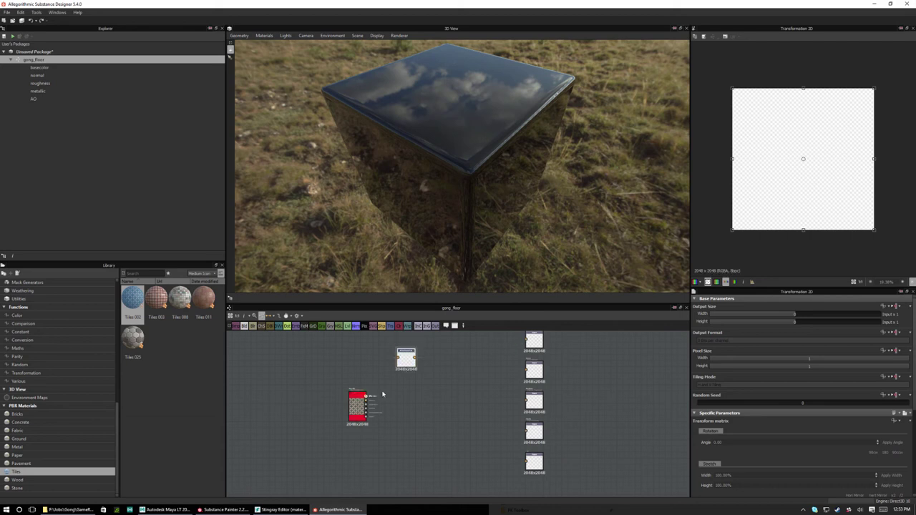
drag(366, 395, 399, 358)
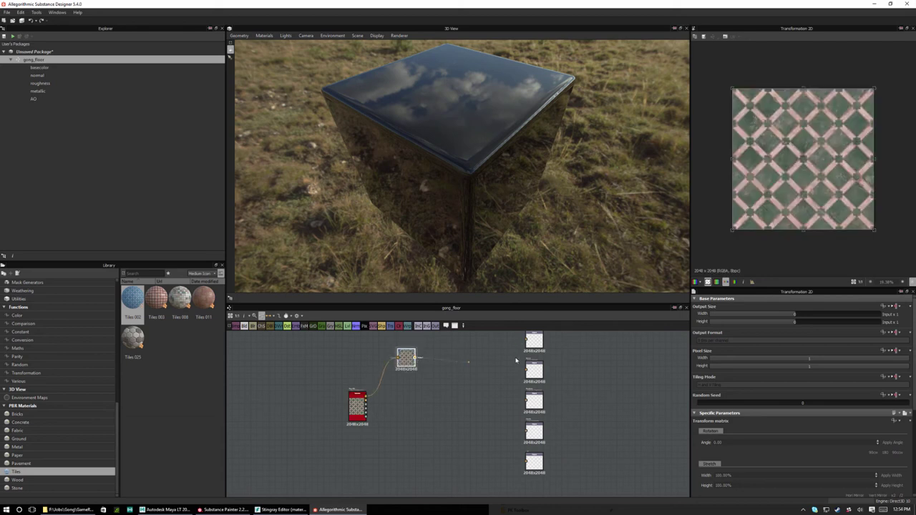
drag(515, 360, 527, 343)
drag(406, 363, 450, 351)
Switch the 3D View geometry to Plane and tilt the camera across it
click(239, 36)
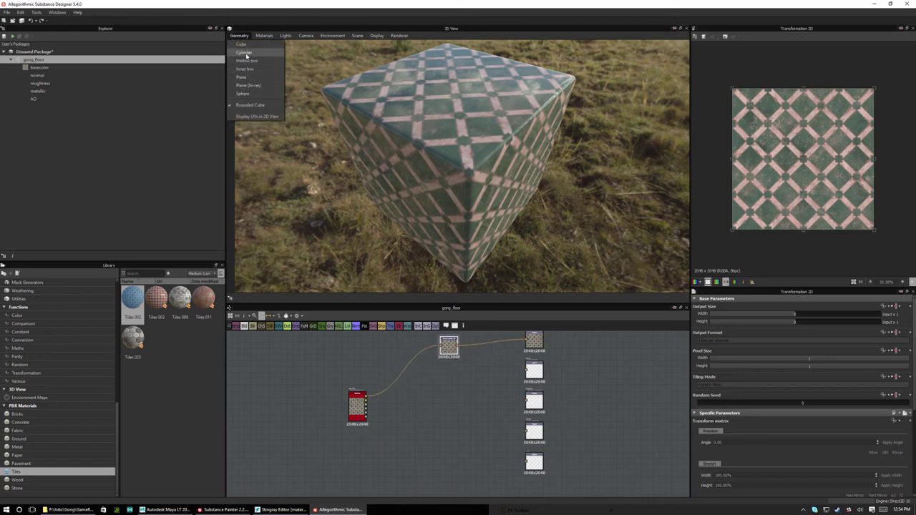
click(242, 78)
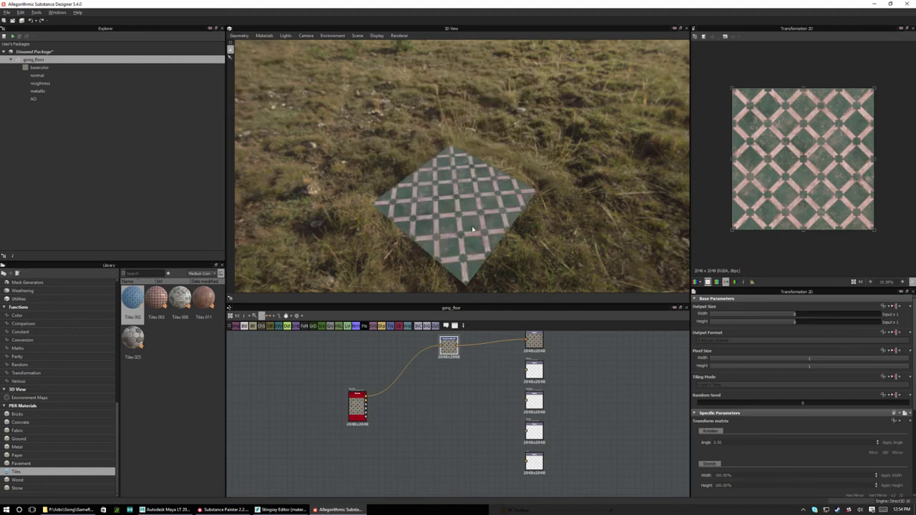
mouse_move(473, 229)
mouse_down()
mouse_move(474, 154)
mouse_move(491, 152)
mouse_move(481, 138)
mouse_move(465, 171)
mouse_move(475, 156)
mouse_up()
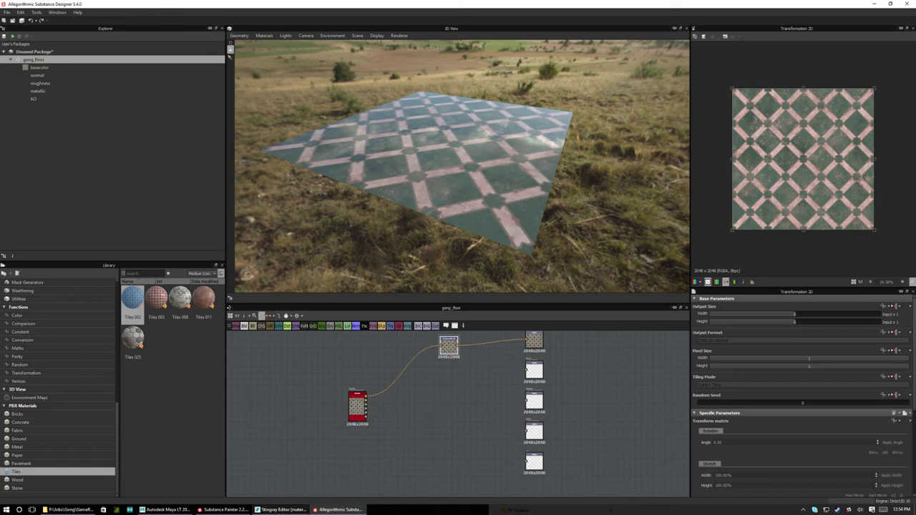
Re-export the selected floor from Maya LT over gong_floor.fbx using FBX 2013
click(165, 510)
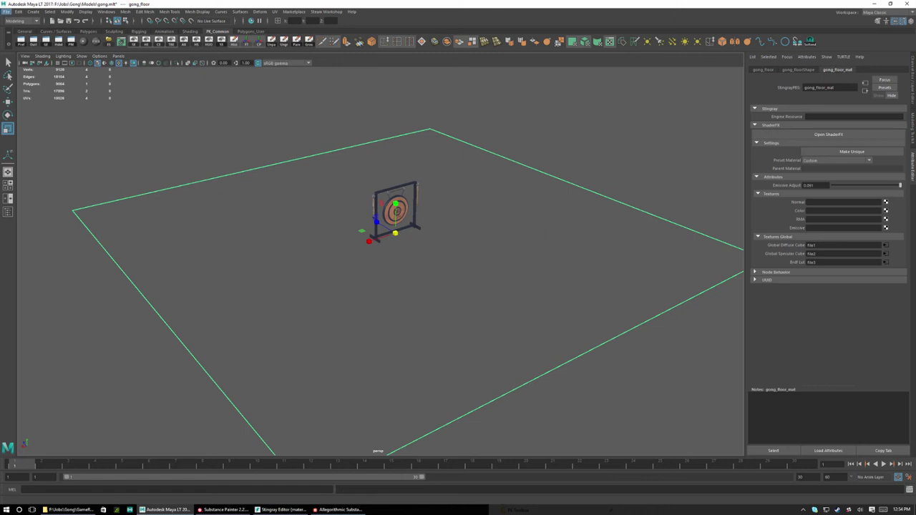
click(7, 12)
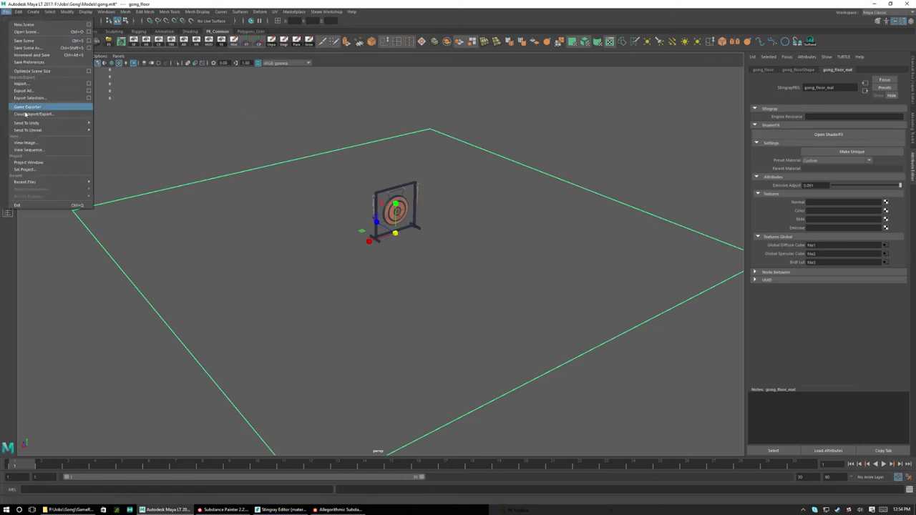
click(27, 98)
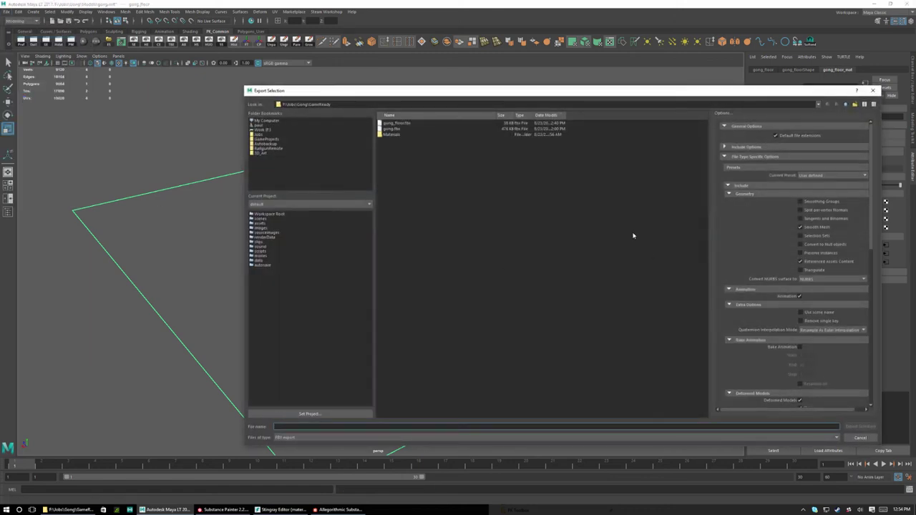
click(391, 125)
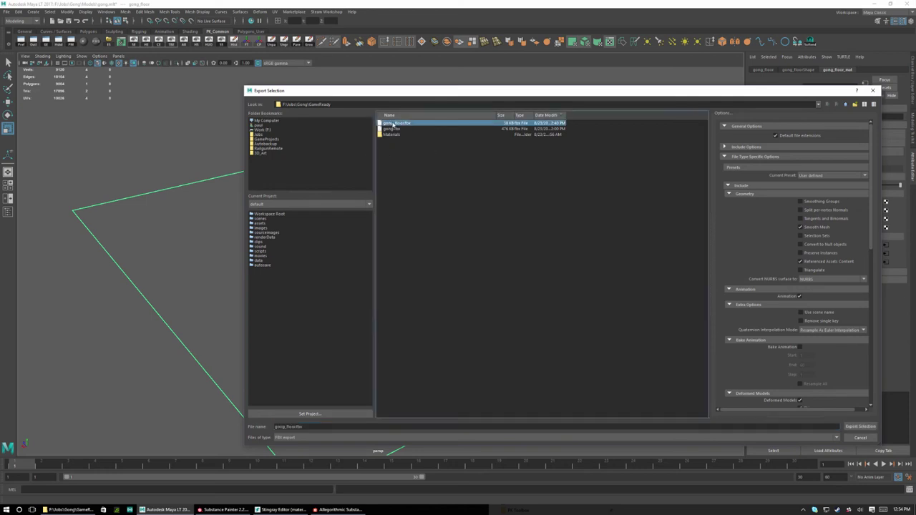
drag(873, 209, 890, 379)
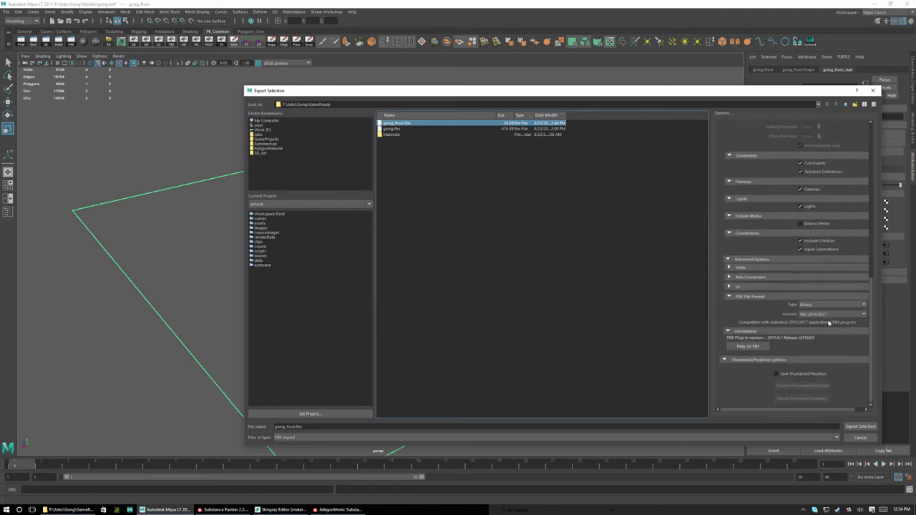
click(811, 314)
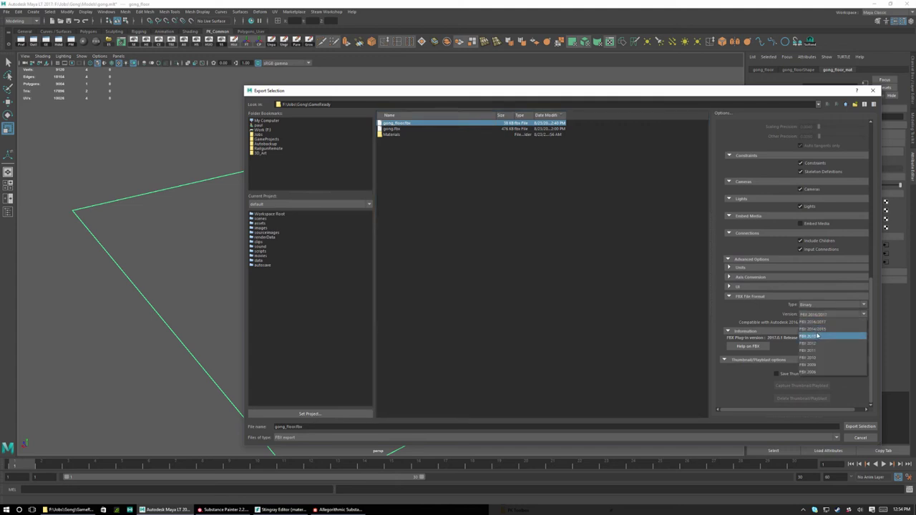
click(815, 337)
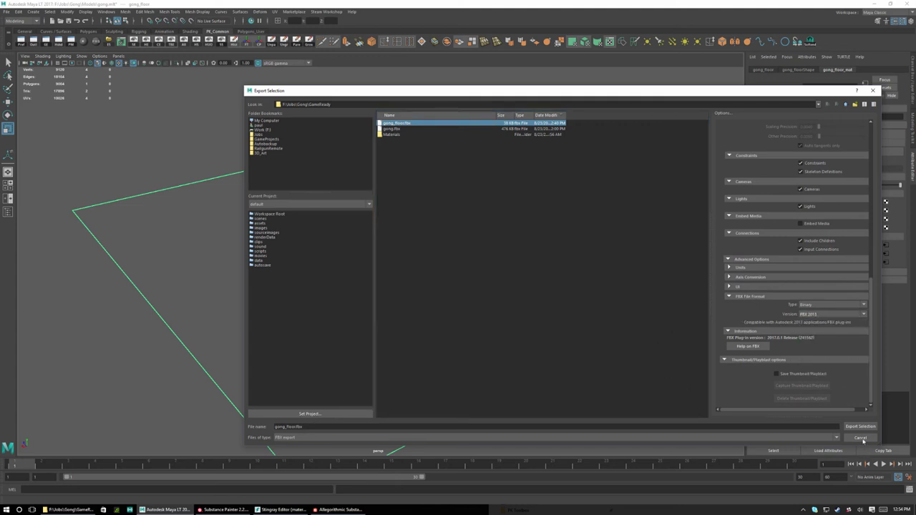
click(860, 427)
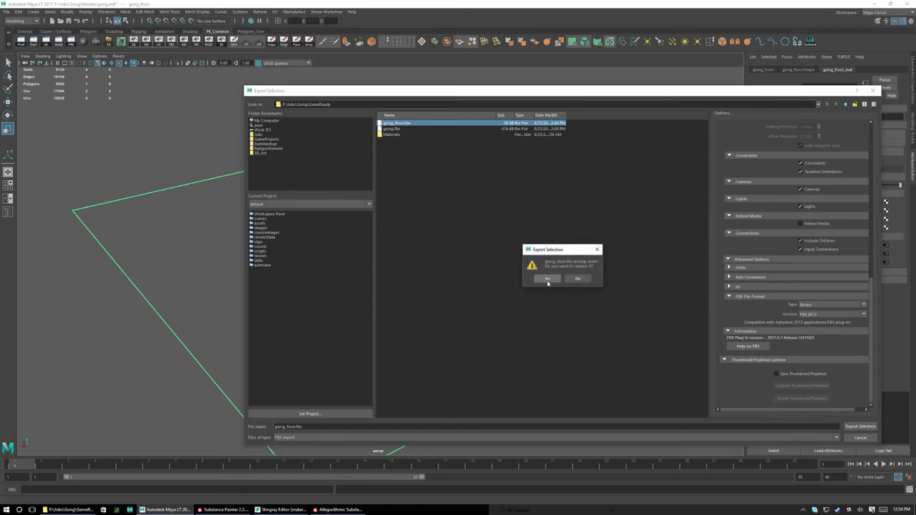
click(548, 278)
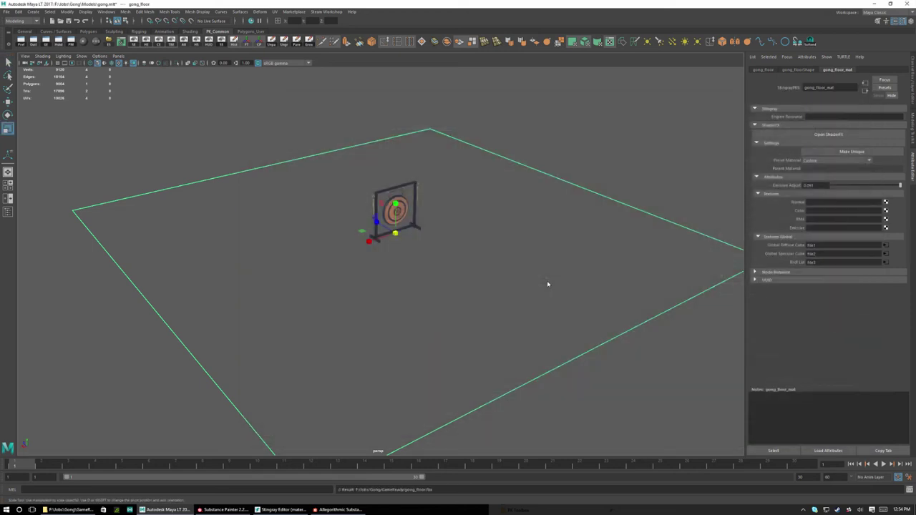
click(335, 509)
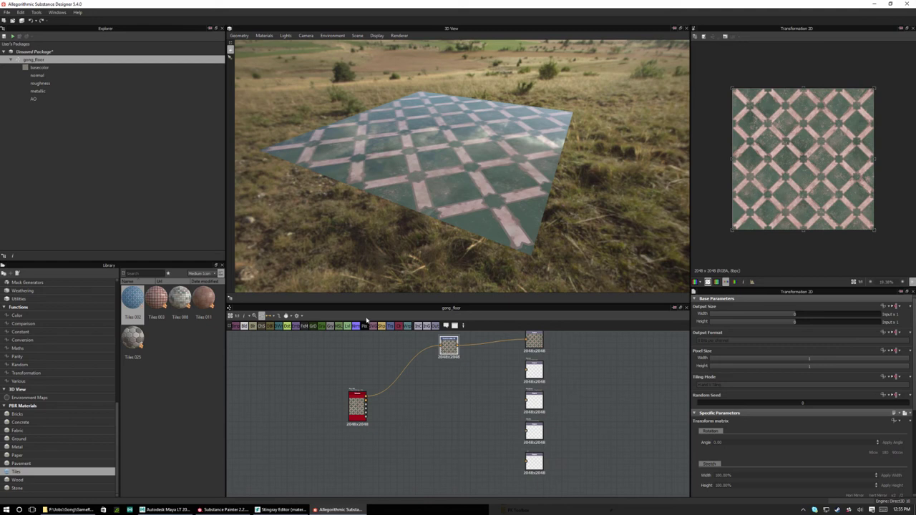
Load gong_floor.fbx as the 3D preview mesh and display the graph outputs on it
click(241, 37)
click(243, 44)
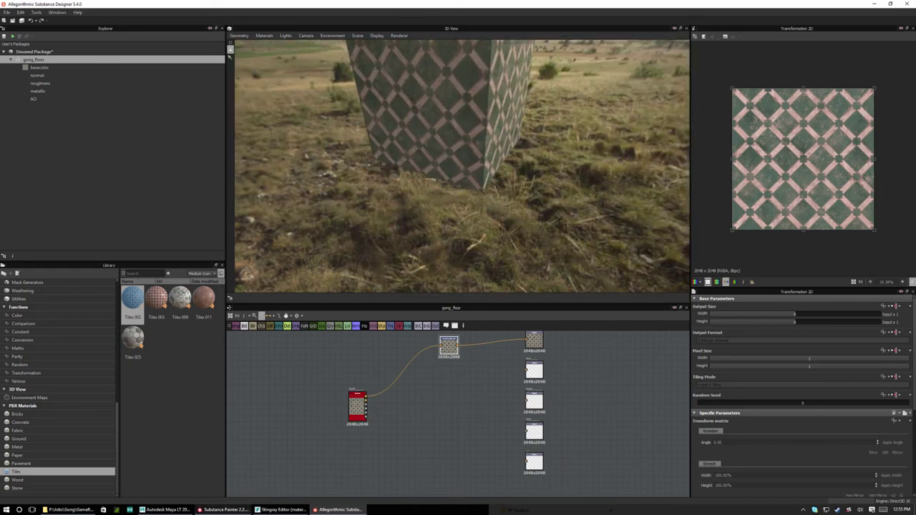
click(69, 509)
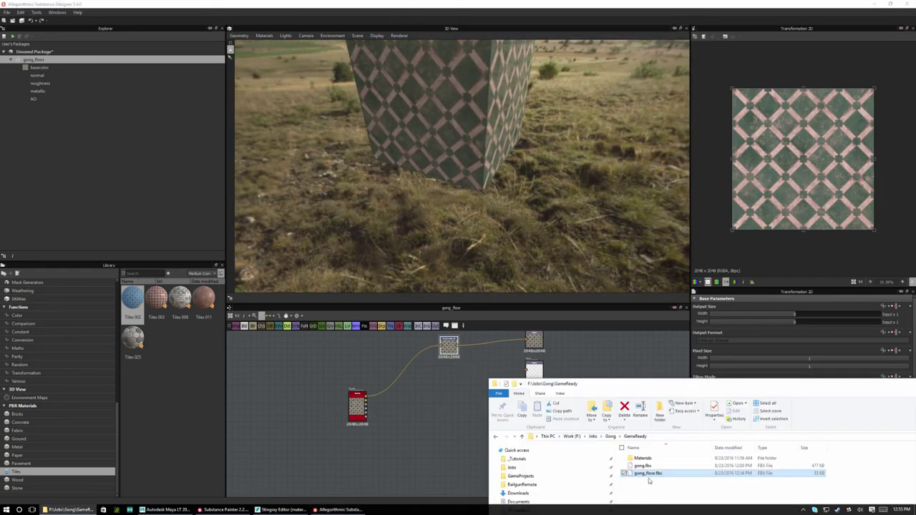
drag(649, 475, 427, 127)
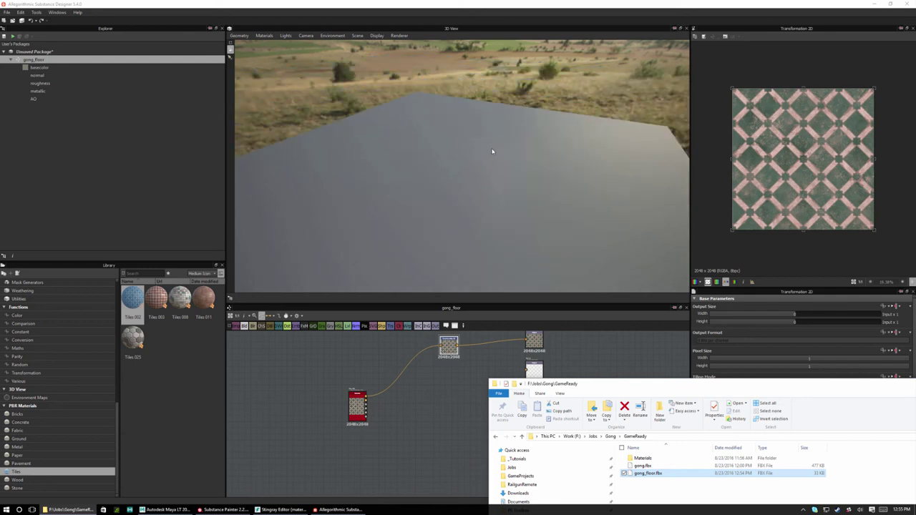
click(468, 188)
mouse_move(468, 188)
mouse_down()
mouse_move(469, 179)
mouse_move(466, 198)
mouse_up()
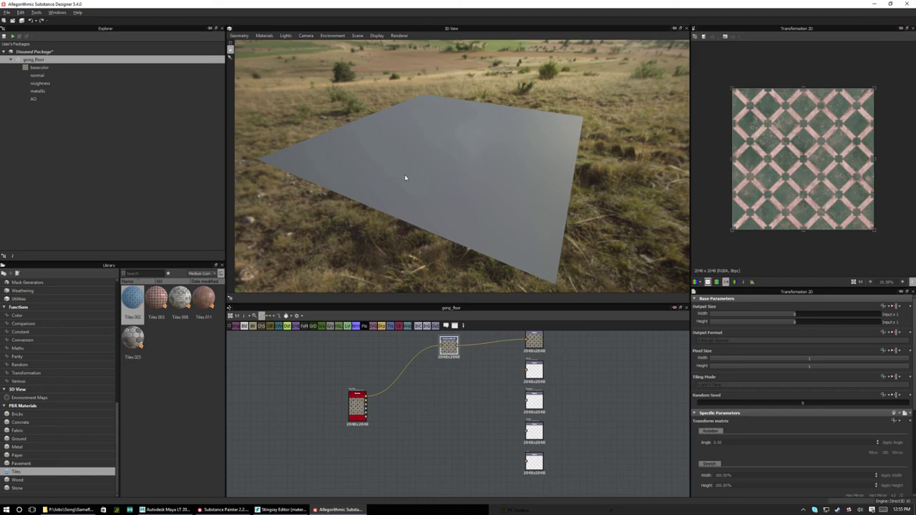
drag(405, 178, 361, 173)
drag(436, 210, 428, 212)
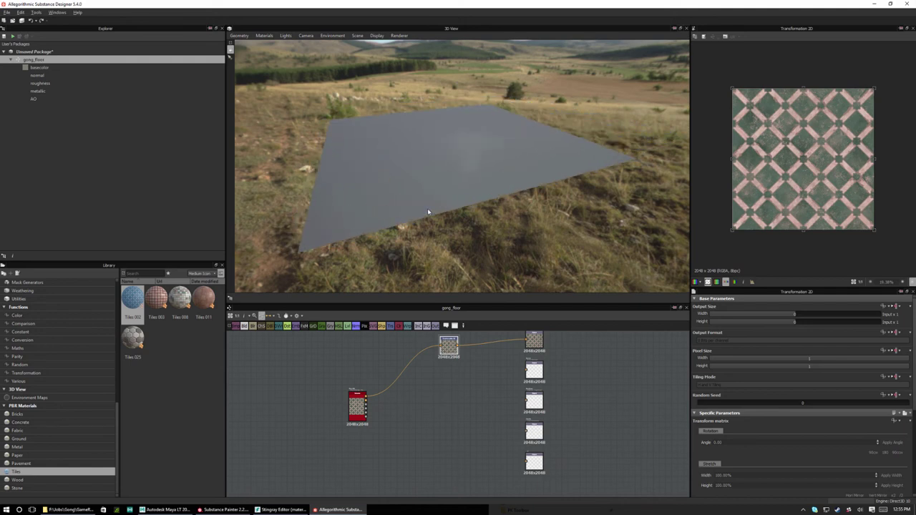
right_click(578, 362)
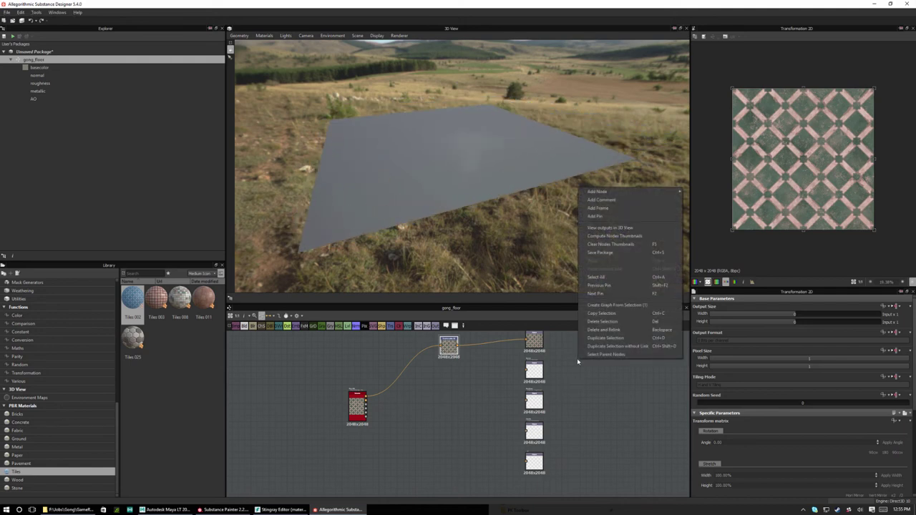
click(605, 228)
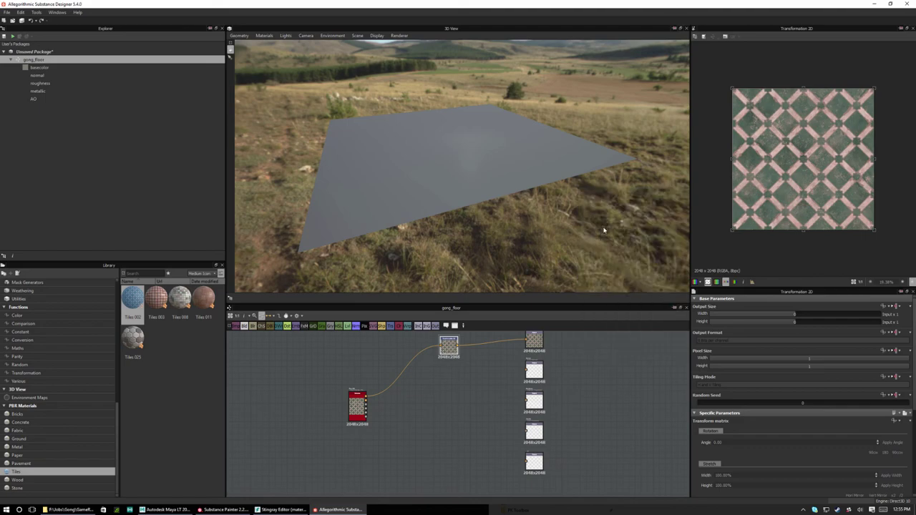
Reduce the Transformation 2D scale so the tiles repeat densely across the floor
drag(401, 167, 428, 111)
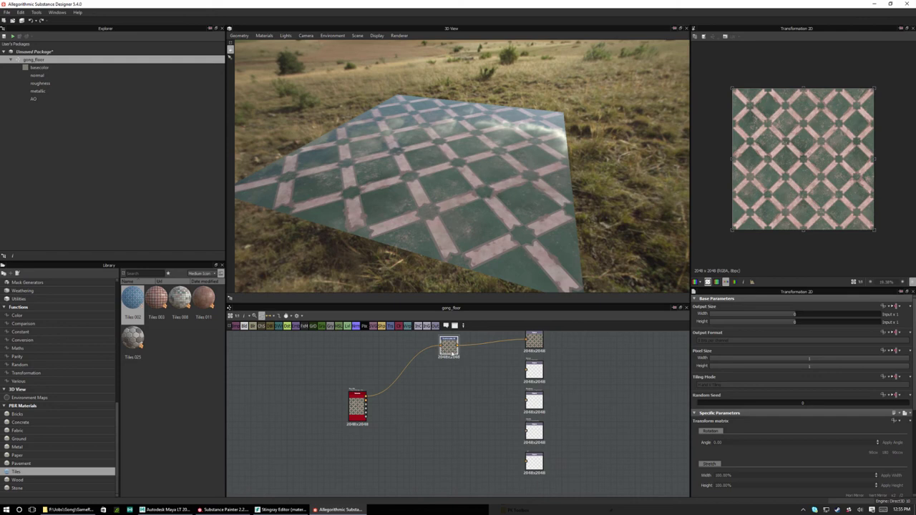
drag(451, 349, 418, 354)
drag(747, 216, 751, 218)
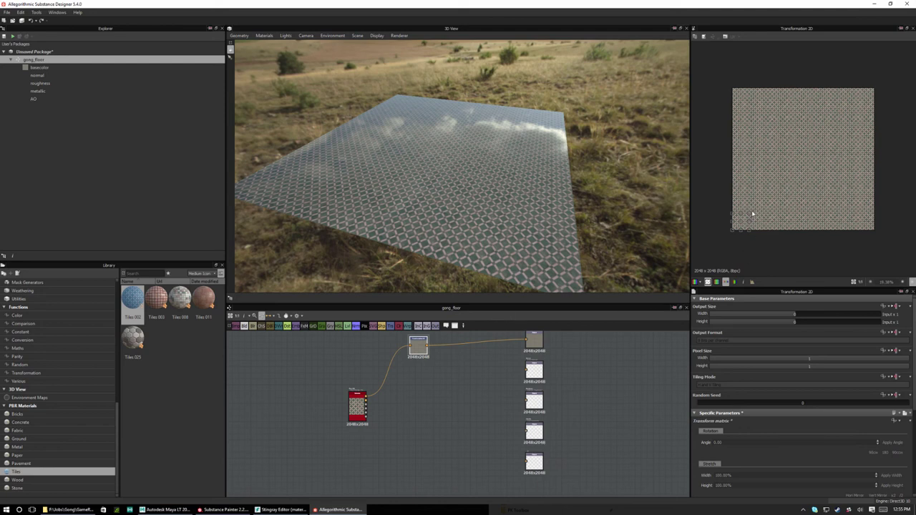
drag(750, 214, 757, 209)
alt+drag(444, 211, 462, 182)
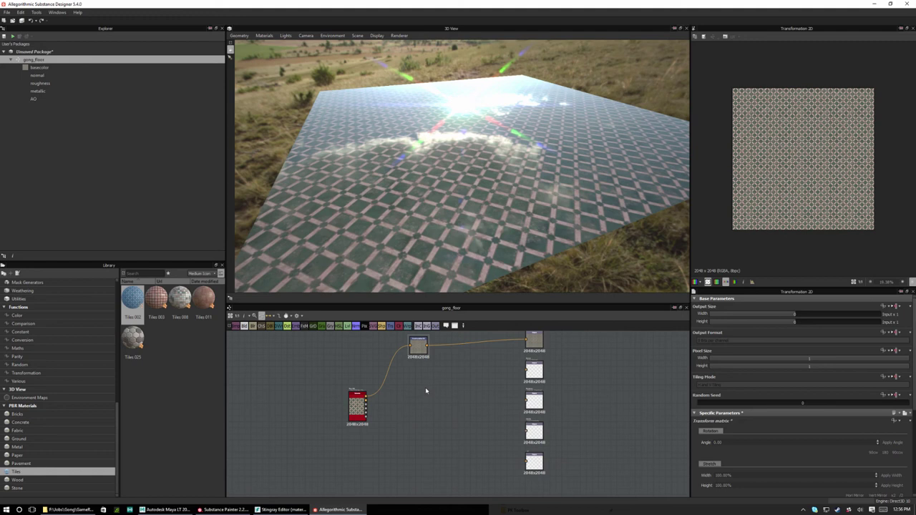
Make three copies of the Transformation 2D node, stacked below the original
key(ctrl+d)
drag(456, 413, 420, 375)
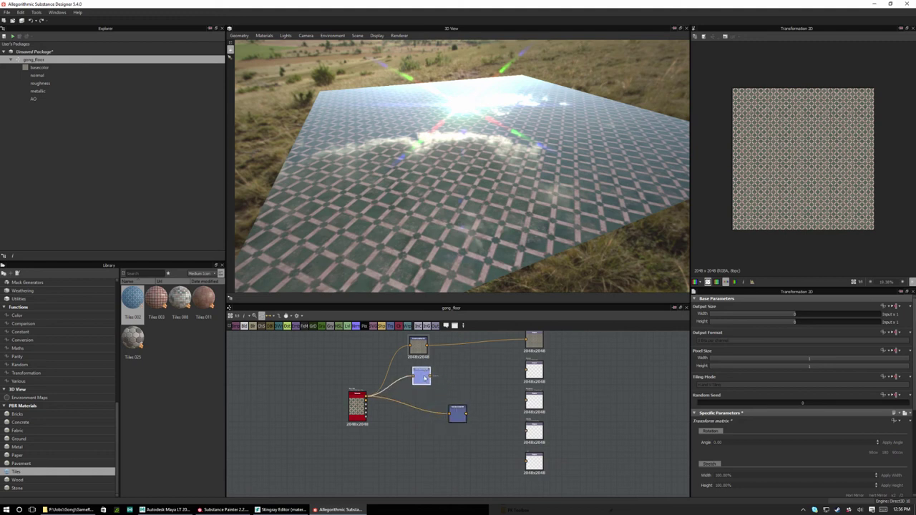
key(ctrl+d)
drag(453, 414, 425, 462)
key(ctrl+d)
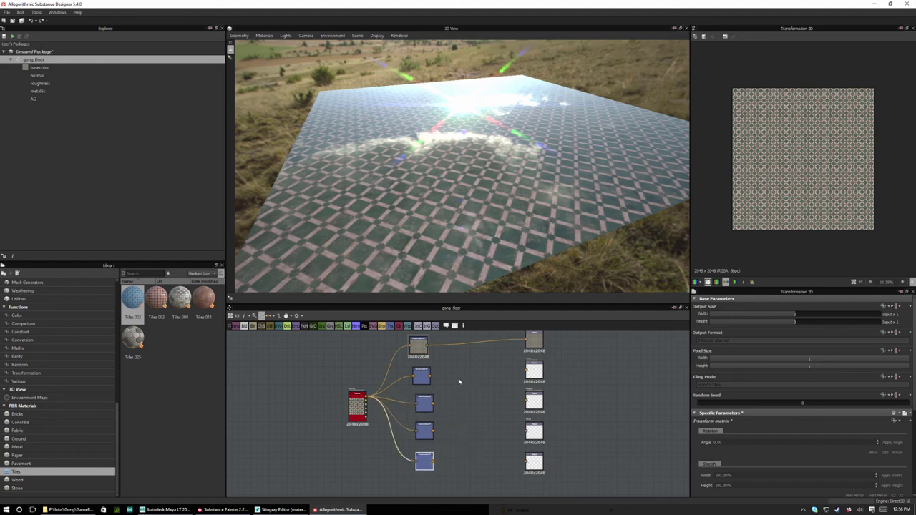
scroll(473, 398, up, 3)
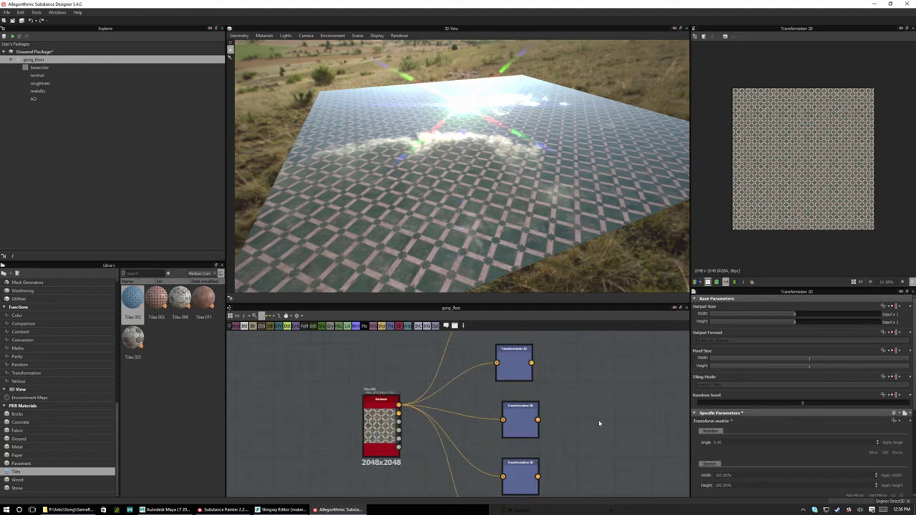
middle_drag(599, 423, 625, 411)
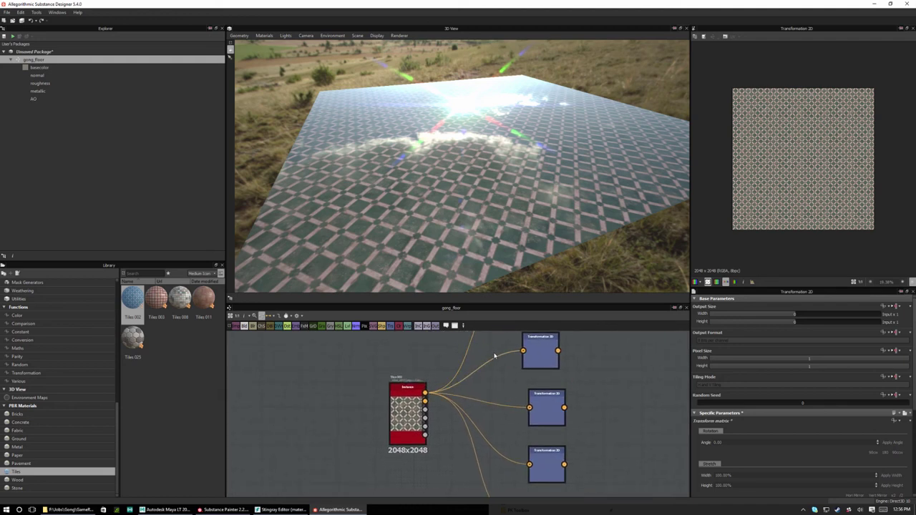
Wire the Tiles Normal, Roughness, Metallic and Ambient Occlusion outputs into the transform copies
drag(494, 356, 488, 480)
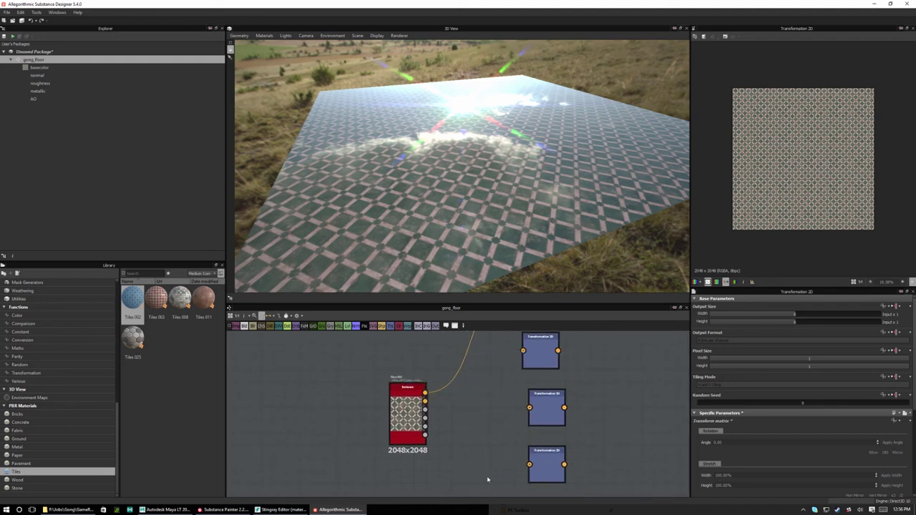
drag(425, 402, 525, 350)
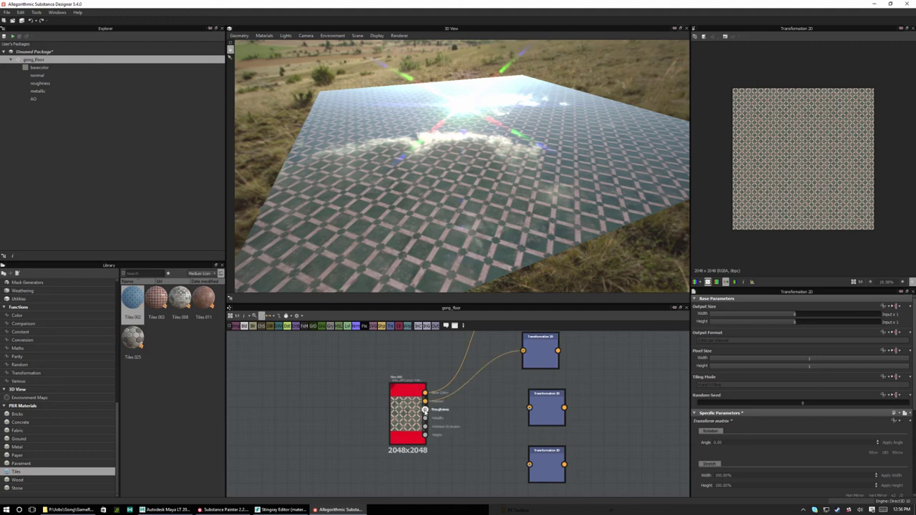
drag(425, 410, 529, 408)
mouse_move(425, 418)
mouse_down()
mouse_move(529, 464)
mouse_move(499, 464)
mouse_move(529, 465)
mouse_up()
middle_drag(529, 465, 477, 415)
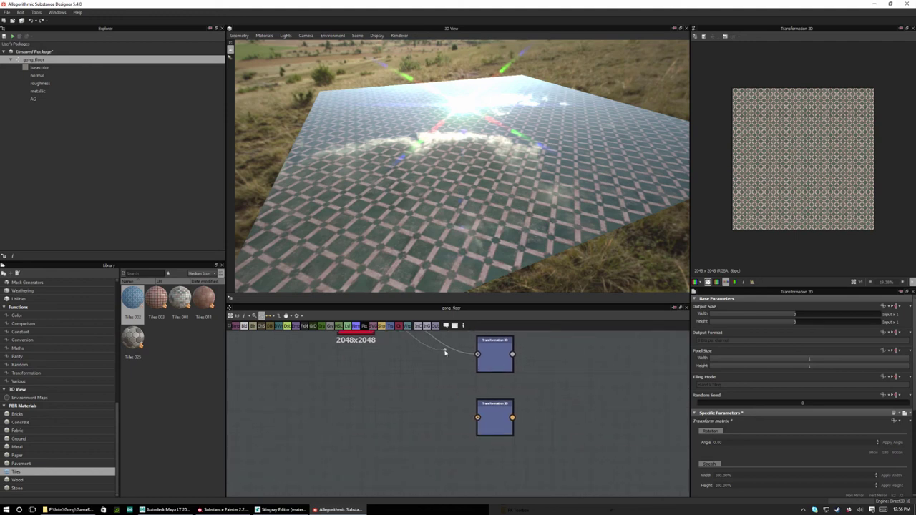
Connect each transform copy to its matching normal, roughness, metallic and AO output
middle_drag(544, 395, 548, 415)
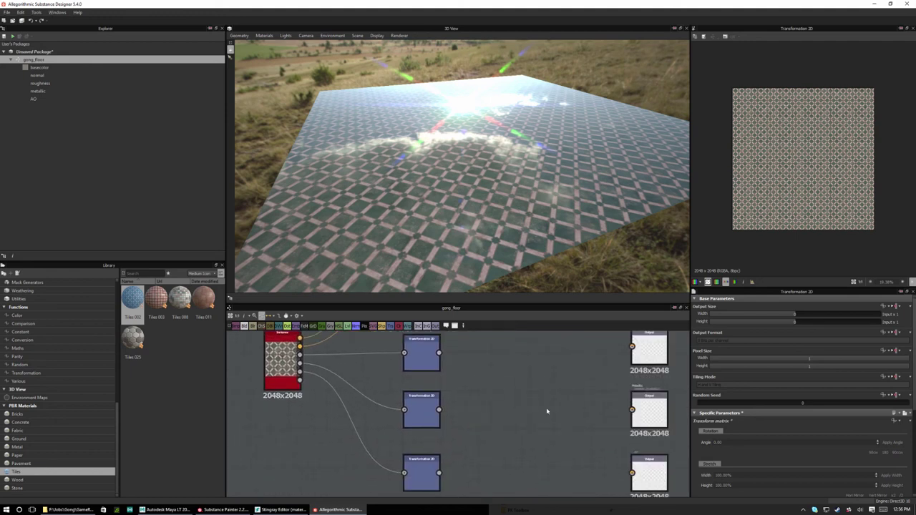
scroll(515, 374, down, 2)
middle_drag(516, 375, 511, 419)
drag(485, 400, 579, 396)
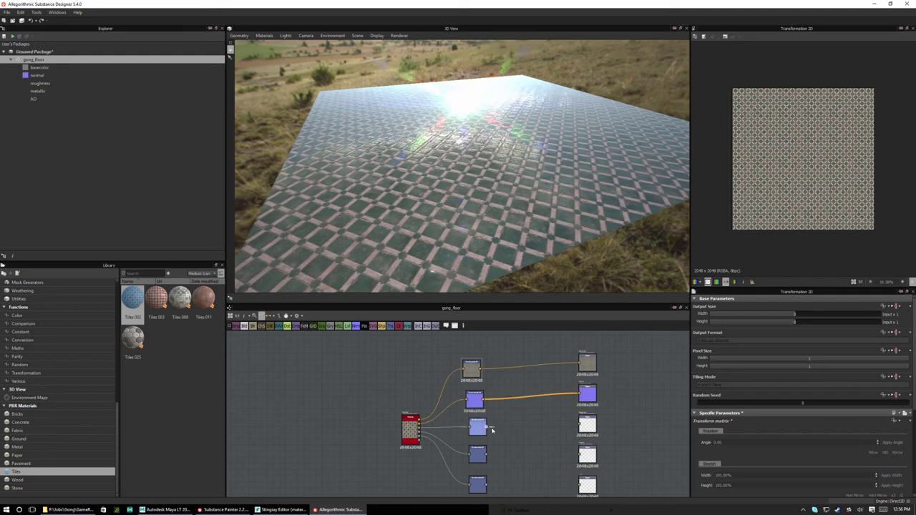
drag(490, 428, 583, 457)
scroll(532, 466, down, 1)
middle_drag(532, 466, 454, 423)
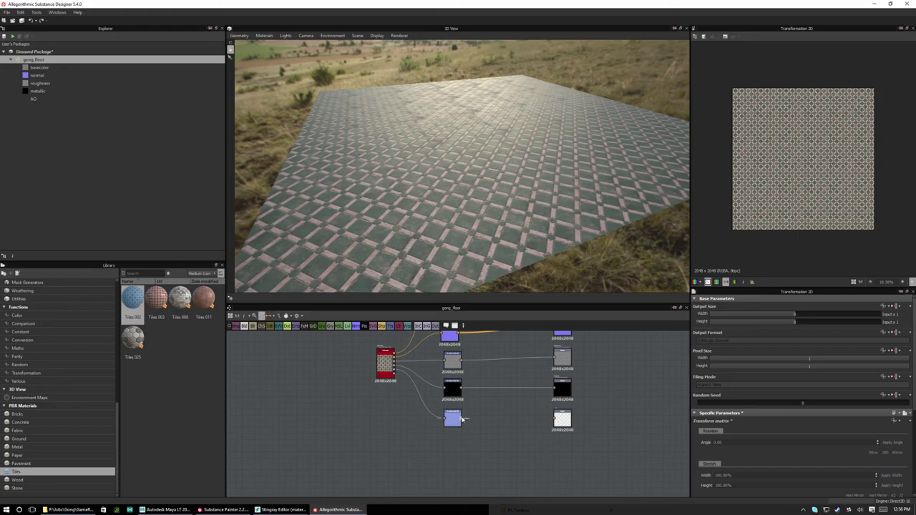
drag(544, 425, 559, 420)
drag(443, 186, 352, 238)
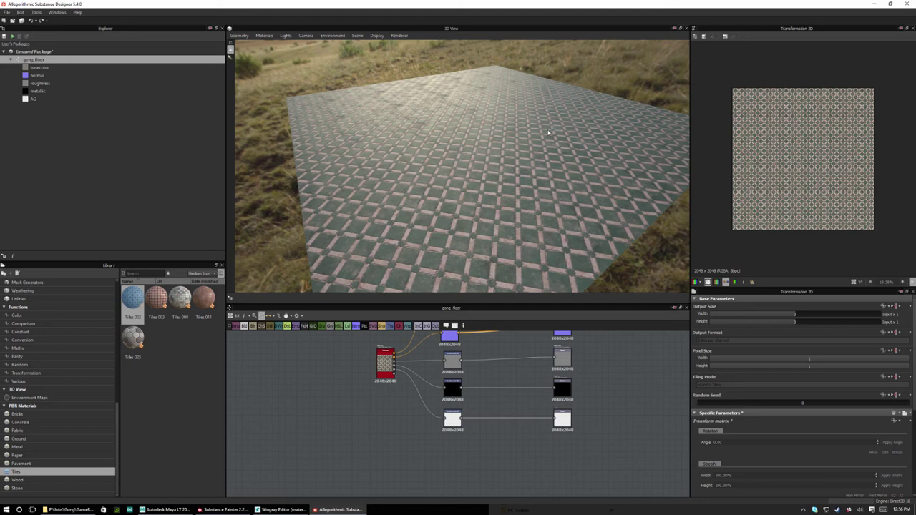
key(f)
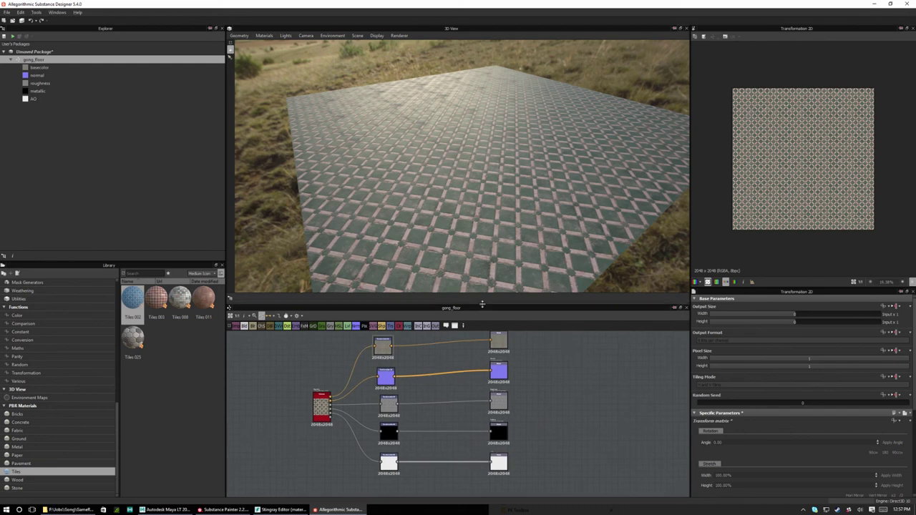
Enlarge the graph area and review the PNG Export Images settings, then cancel
drag(482, 308, 483, 242)
click(303, 253)
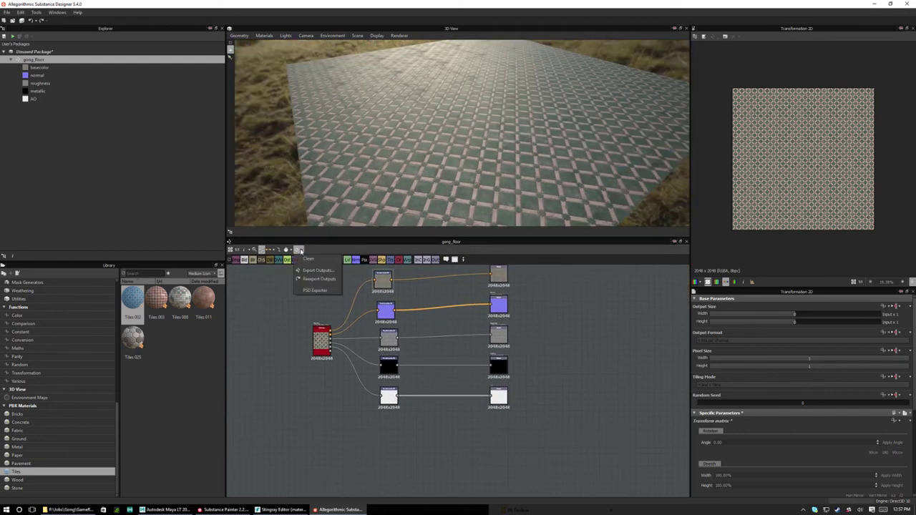
click(319, 275)
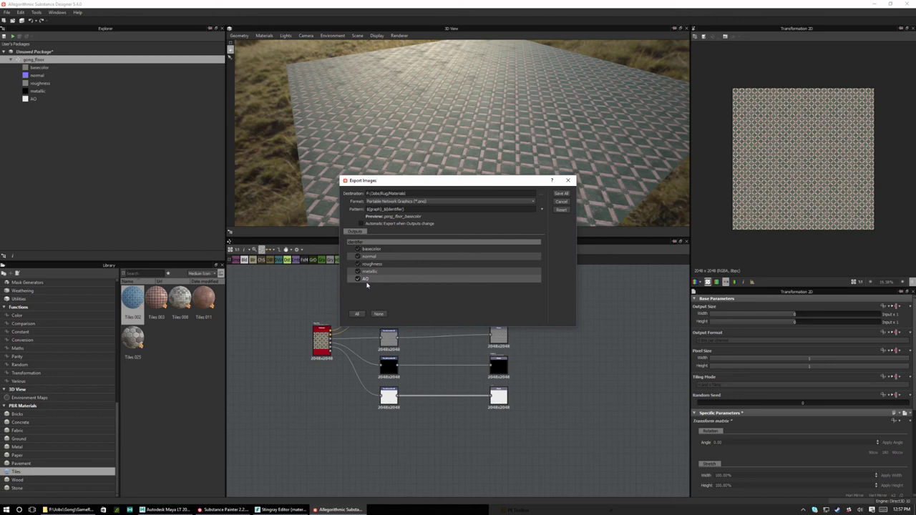
click(562, 202)
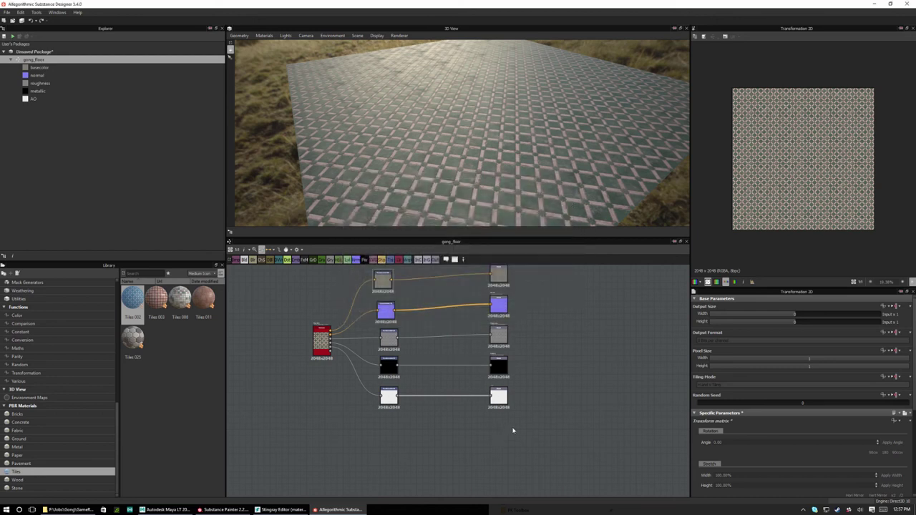
right_click(556, 313)
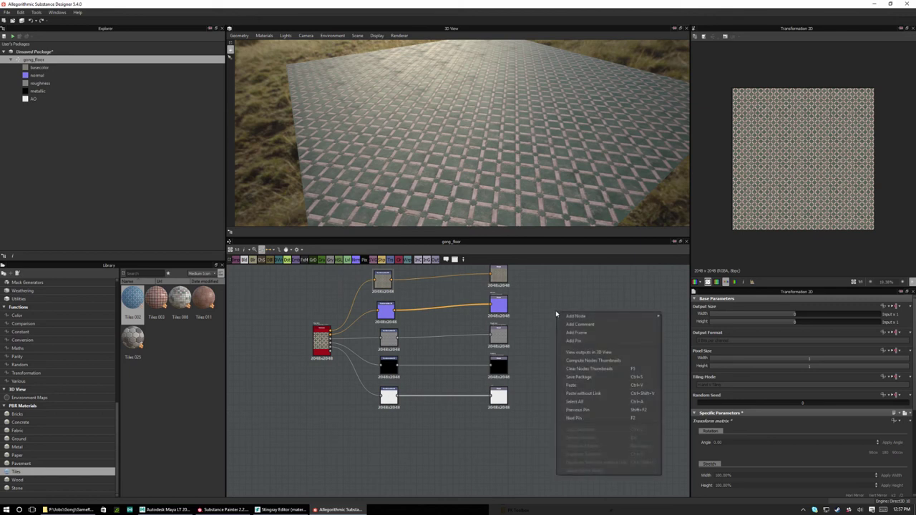
mouse_move(590, 315)
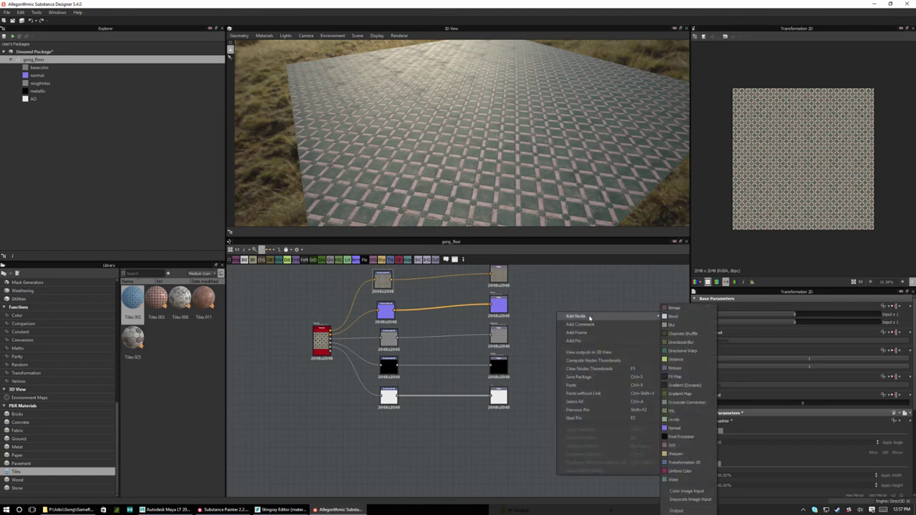
Add an output node with identifier RMA and place it below the AO output
click(675, 510)
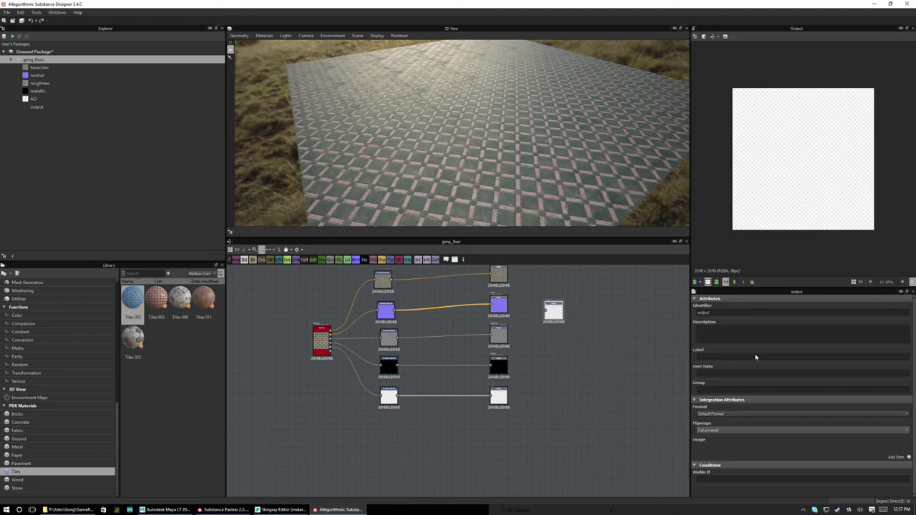
text(h)
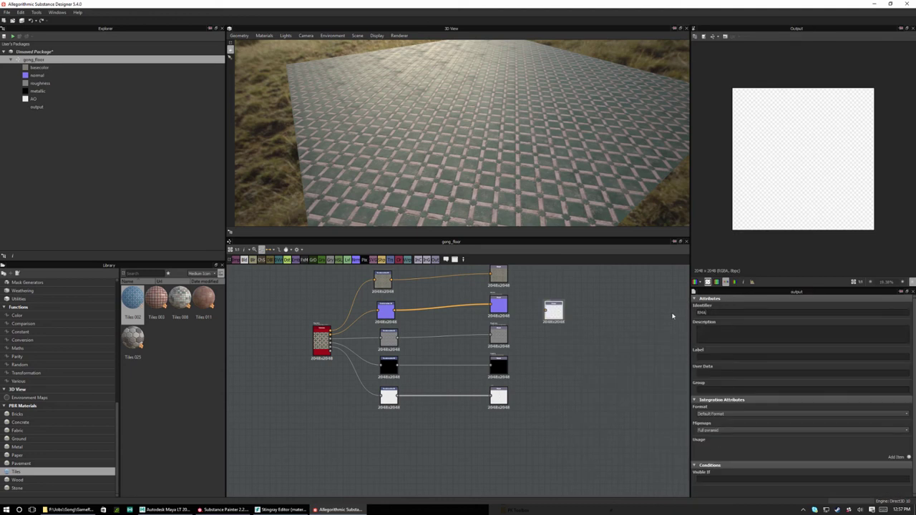
drag(556, 313, 503, 438)
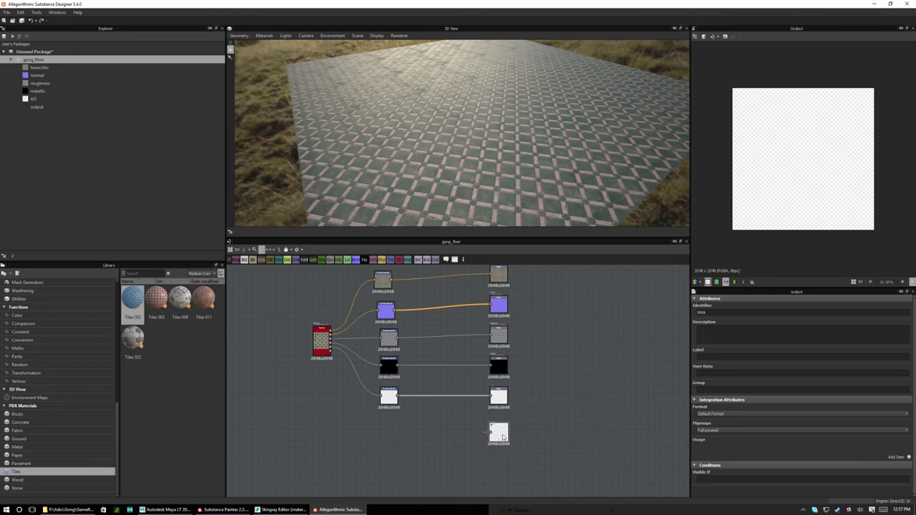
middle_drag(562, 428, 569, 461)
scroll(579, 374, up, 2)
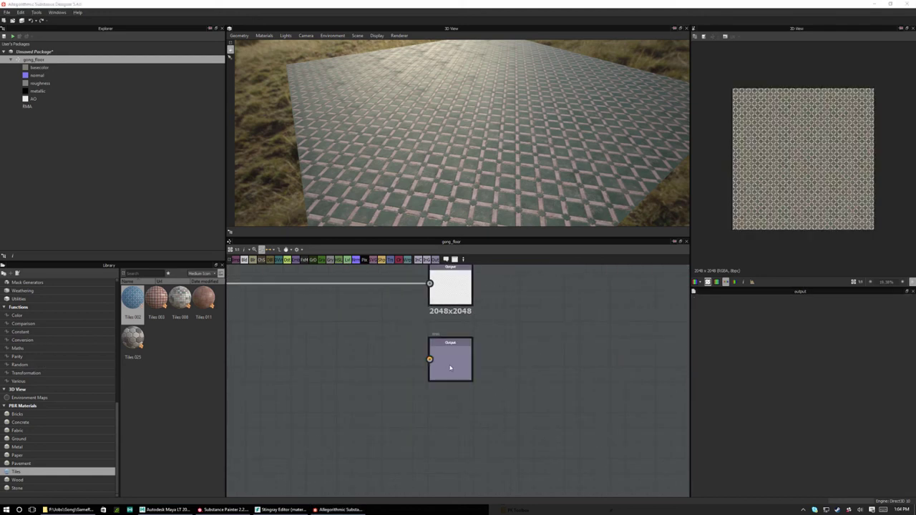
drag(450, 368, 456, 387)
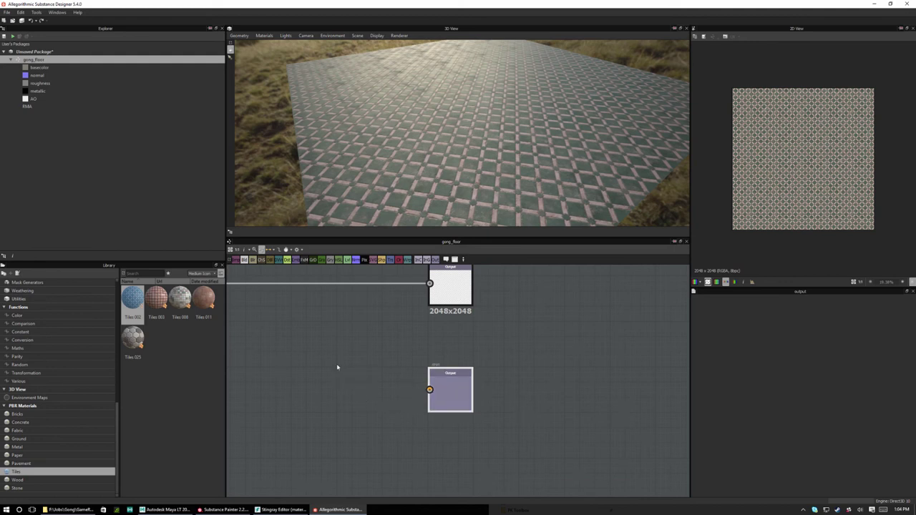
Add an RGBA Merge node via search and connect its output to the RMA output
click(317, 370)
key(space)
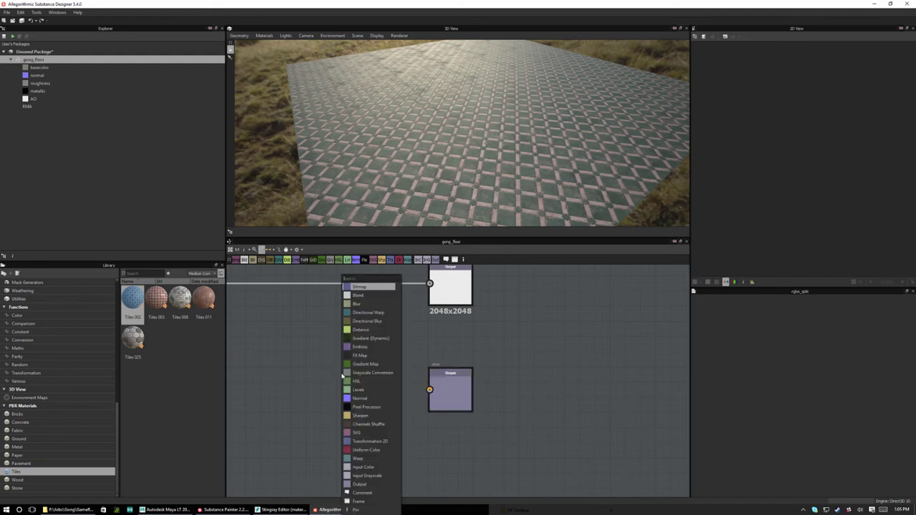
text(rgb)
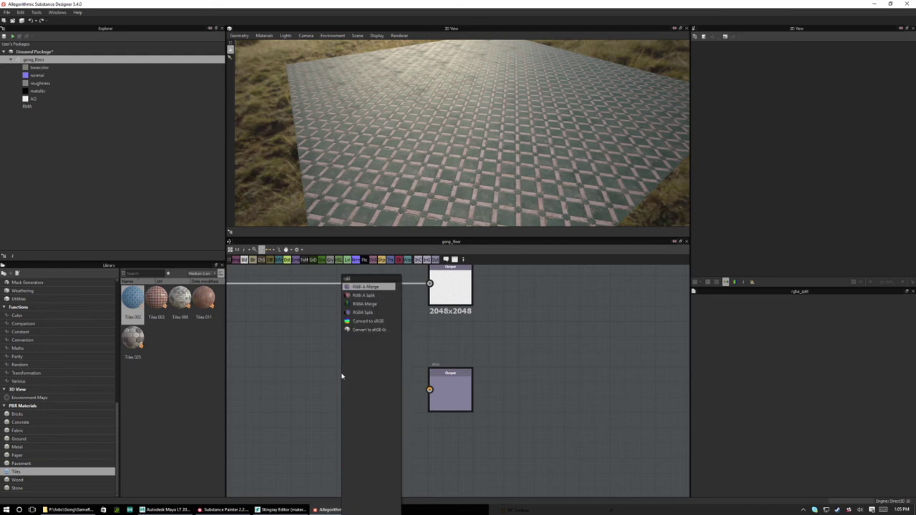
text(a)
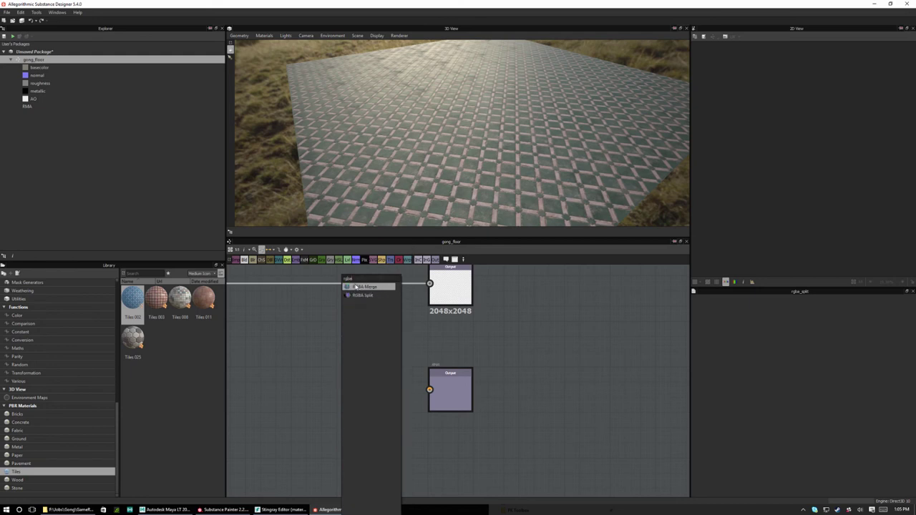
click(373, 287)
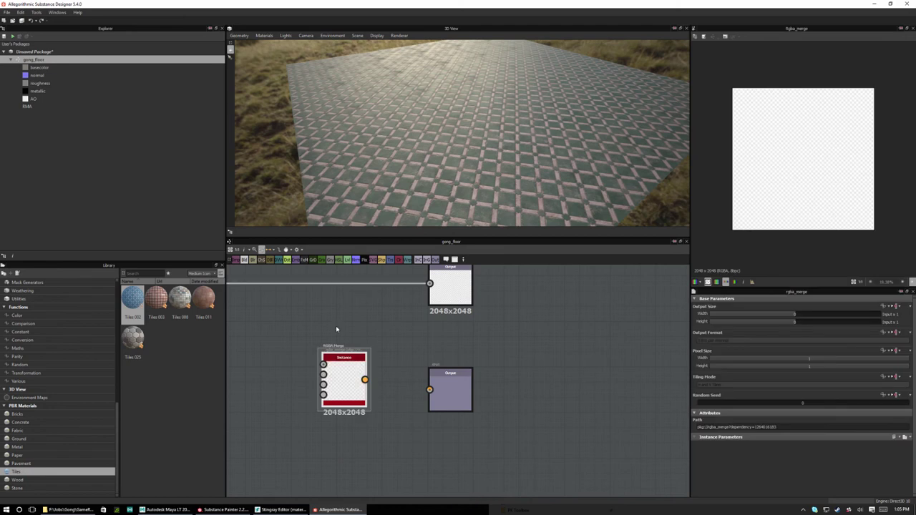
drag(356, 391, 391, 400)
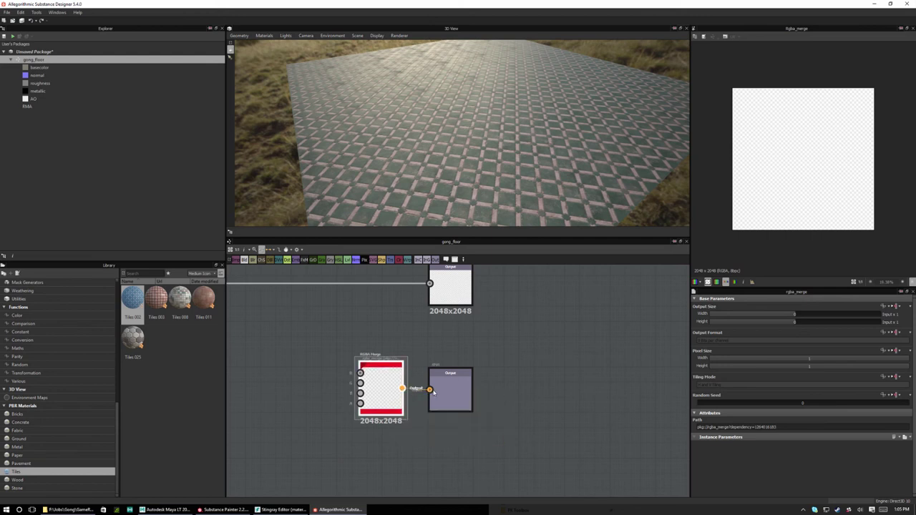
drag(430, 389, 429, 390)
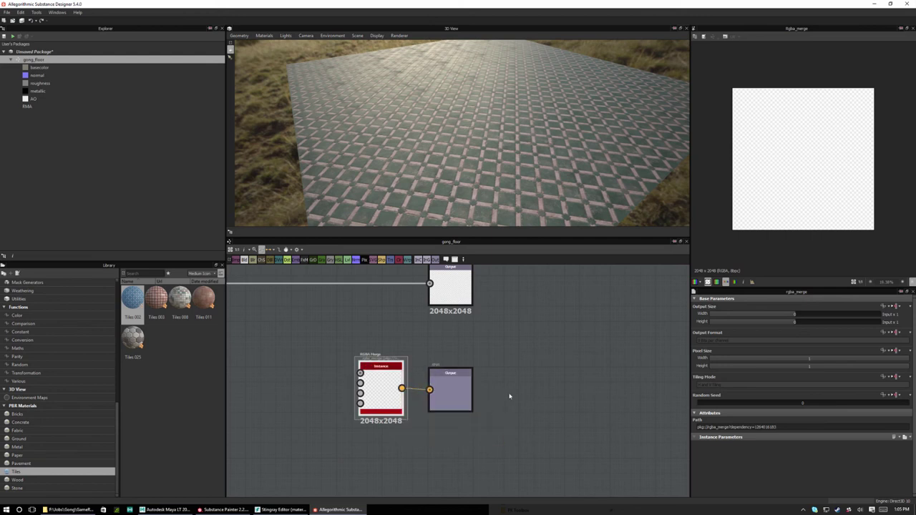
scroll(511, 407, down, 3)
scroll(446, 409, up, 4)
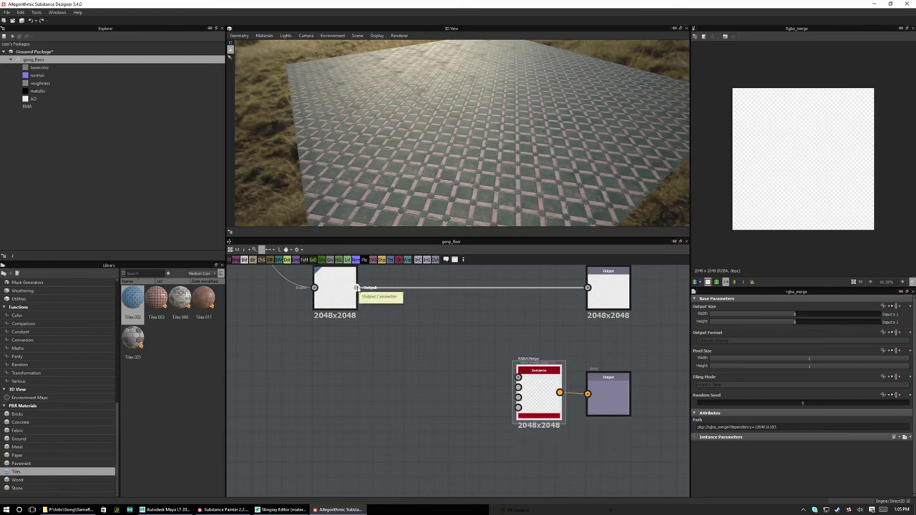
middle_drag(356, 289, 399, 425)
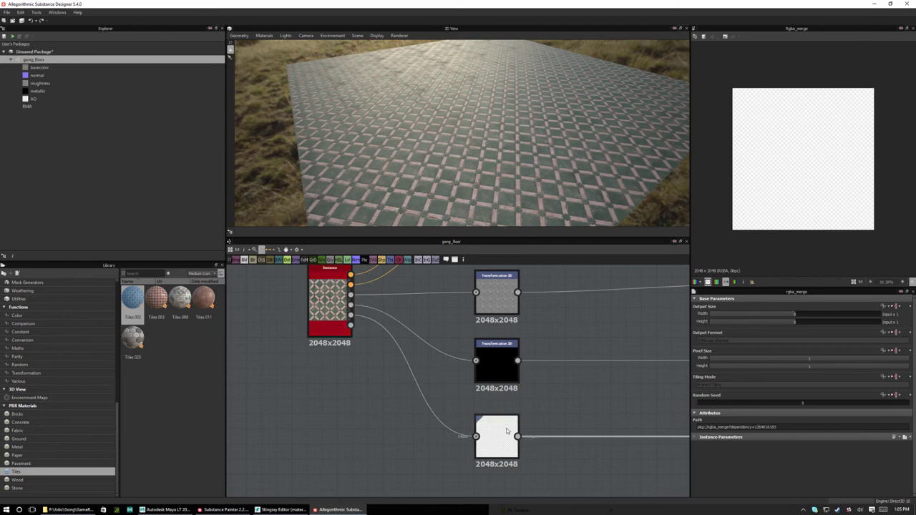
Connect the white AO map to the RGBA Merge's third channel
middle_drag(565, 470, 405, 365)
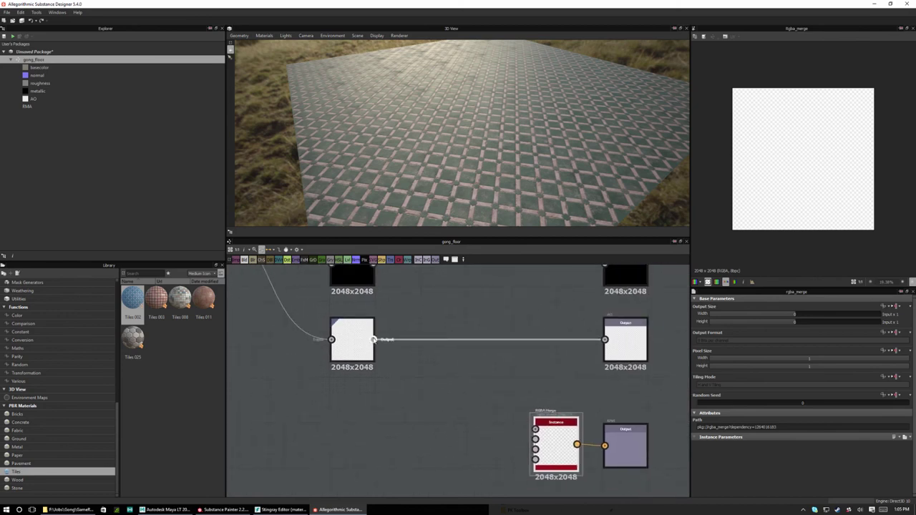
drag(373, 339, 535, 450)
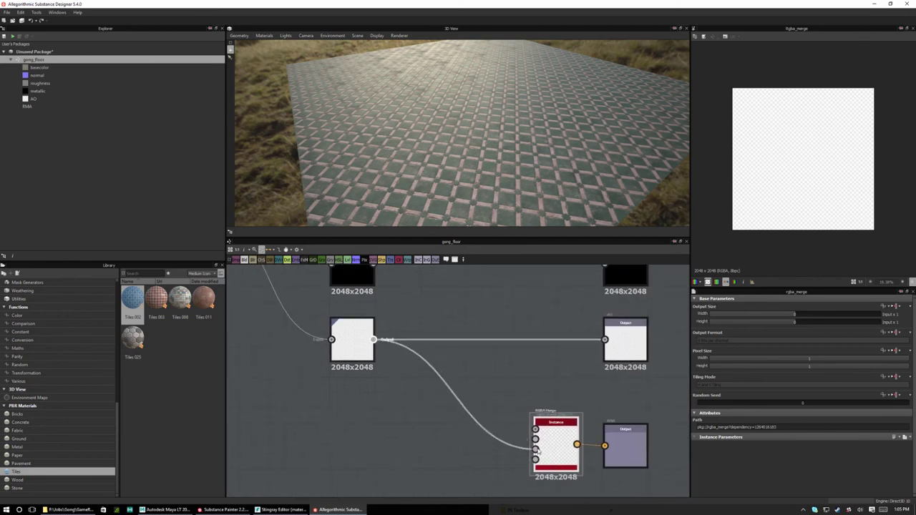
scroll(528, 408, down, 2)
scroll(444, 353, up, 5)
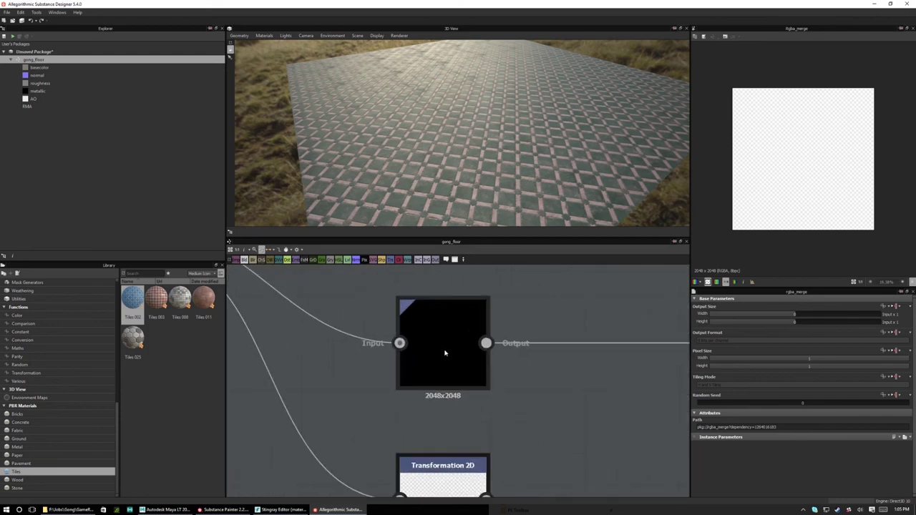
scroll(456, 315, down, 4)
middle_drag(456, 316, 462, 370)
scroll(446, 385, up, 1)
scroll(446, 385, up, 3)
scroll(448, 373, down, 2)
scroll(348, 434, down, 1)
scroll(634, 400, up, 1)
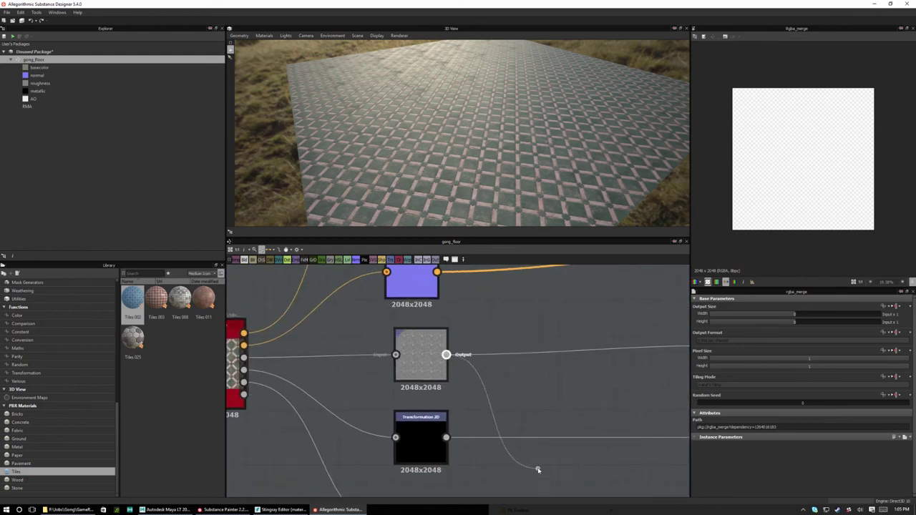
Connect the roughness map to the first channel and the black metallic map to the second
middle_drag(536, 468, 414, 342)
drag(414, 342, 438, 366)
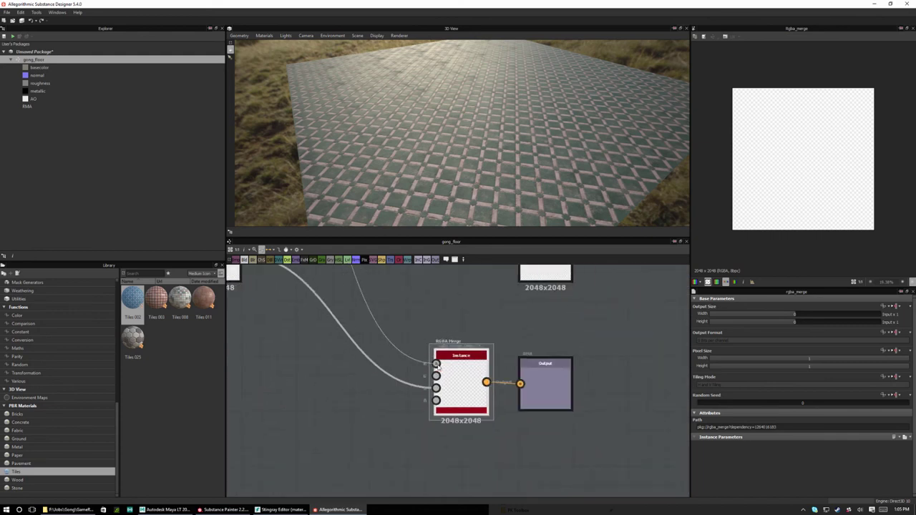
middle_drag(423, 325, 547, 441)
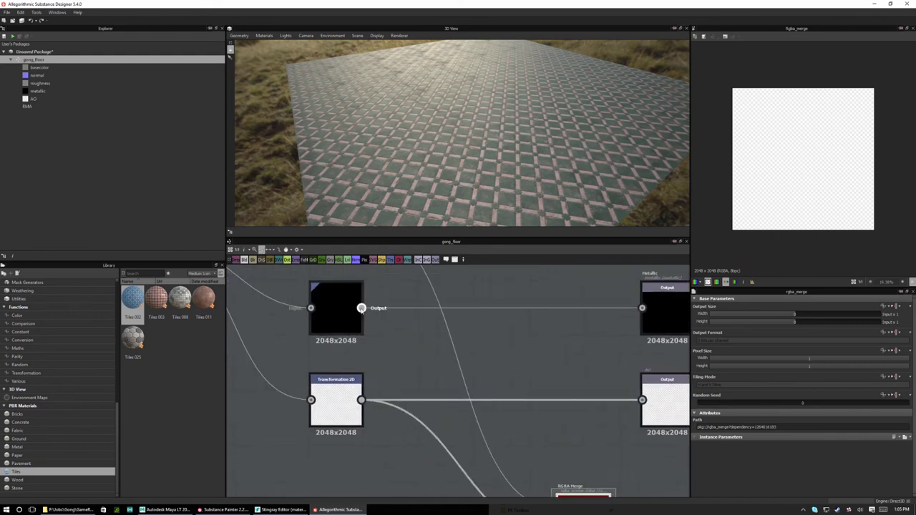
drag(362, 308, 460, 410)
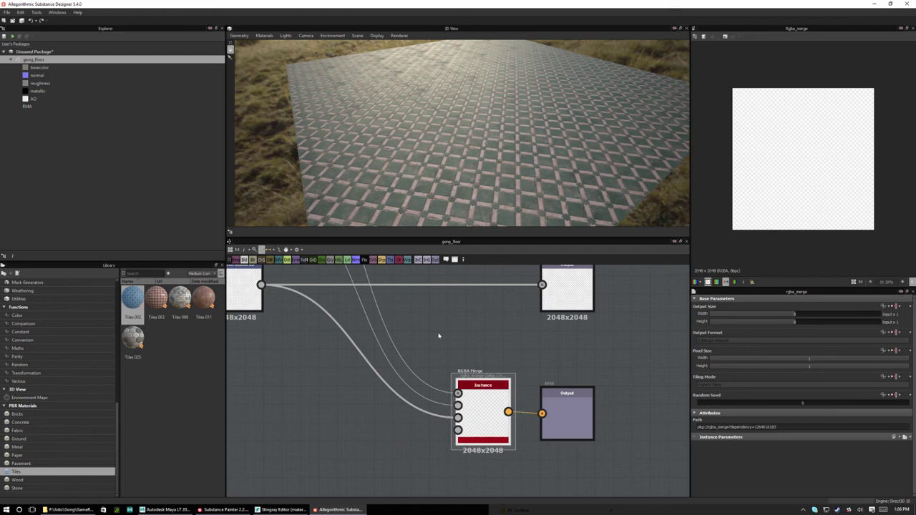
Inspect the Transformation 2D nodes and check the metallic and AO connections
scroll(447, 337, down, 4)
middle_drag(458, 345, 487, 401)
click(393, 309)
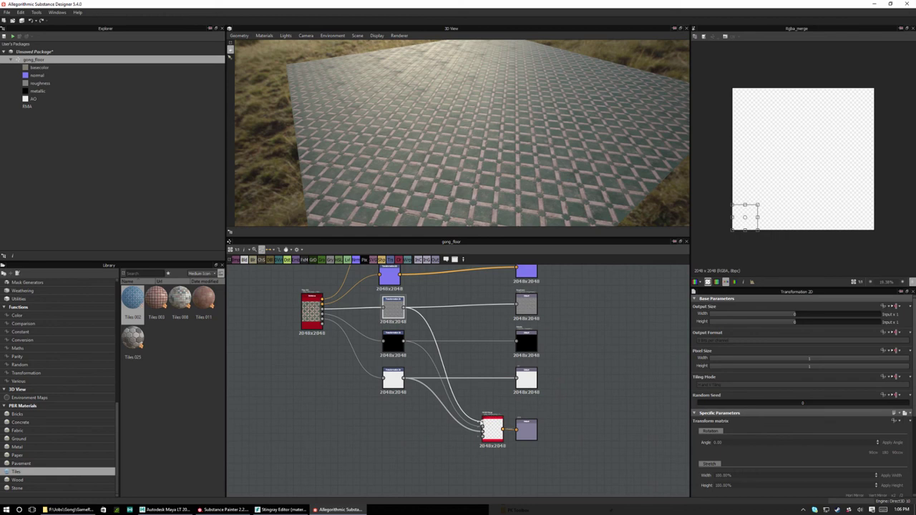
mouse_move(387, 342)
mouse_down()
mouse_move(395, 349)
mouse_move(388, 344)
mouse_up()
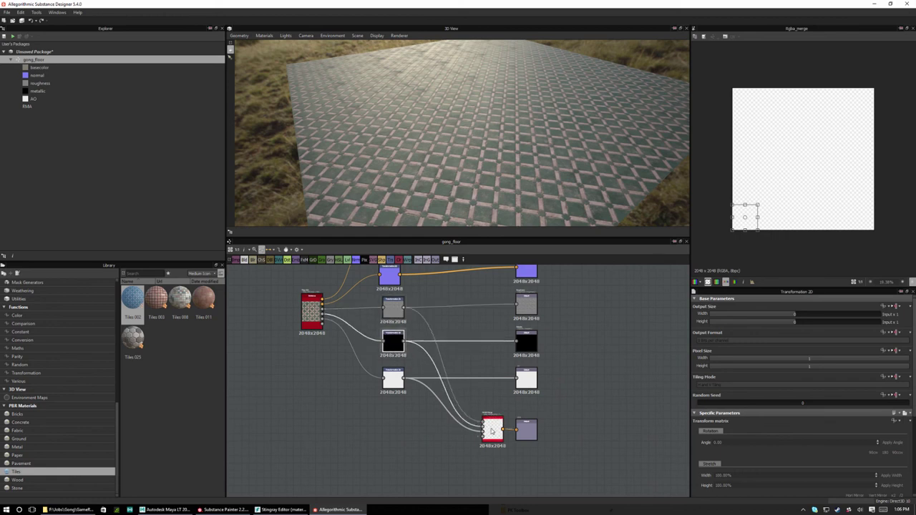
click(395, 382)
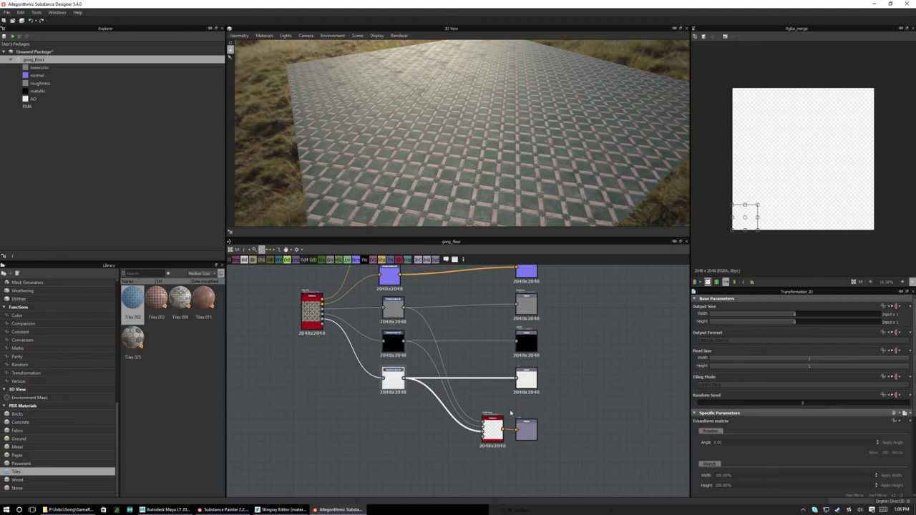
Move the RMA output node beside the RGBA Merge
middle_drag(549, 441, 438, 413)
mouse_move(438, 413)
mouse_down()
mouse_move(524, 409)
mouse_move(452, 410)
mouse_up()
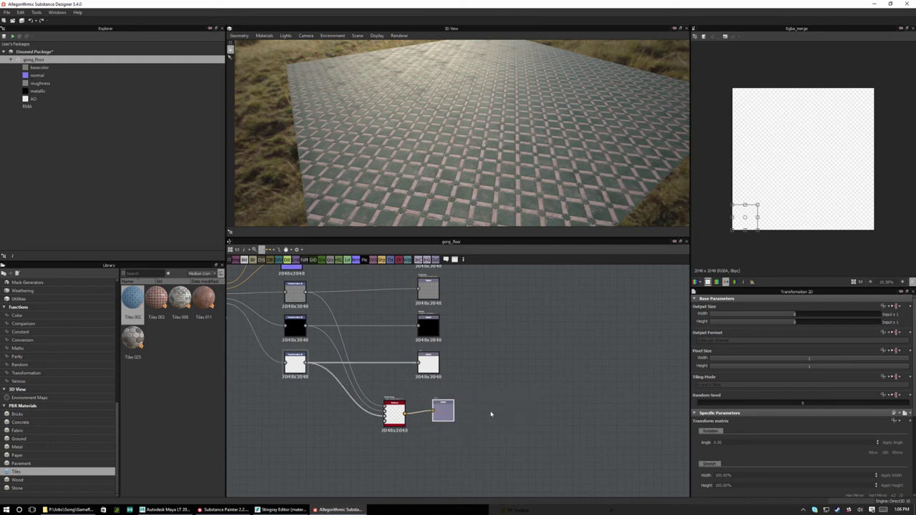
middle_drag(491, 416, 423, 398)
scroll(506, 403, down, 2)
scroll(506, 414, up, 2)
scroll(505, 417, down, 1)
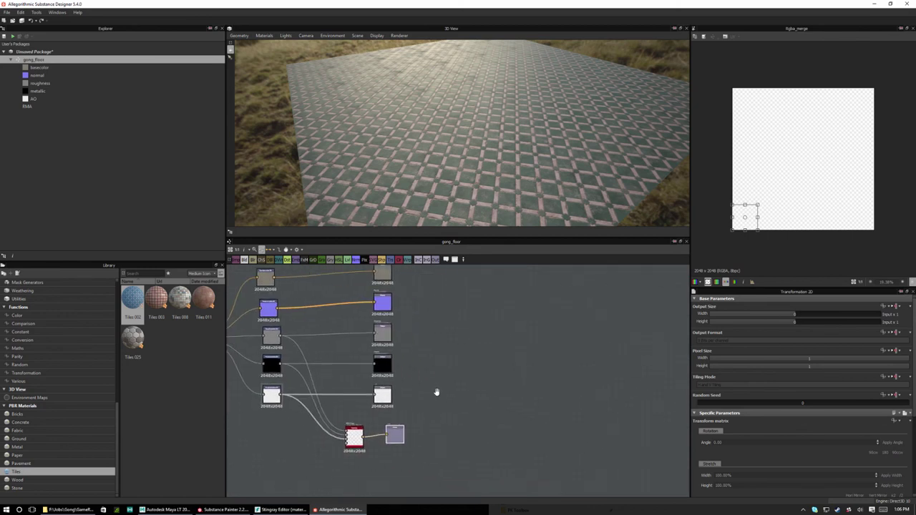
Shift the output nodes right and align the basecolor output with the others
drag(419, 292, 516, 383)
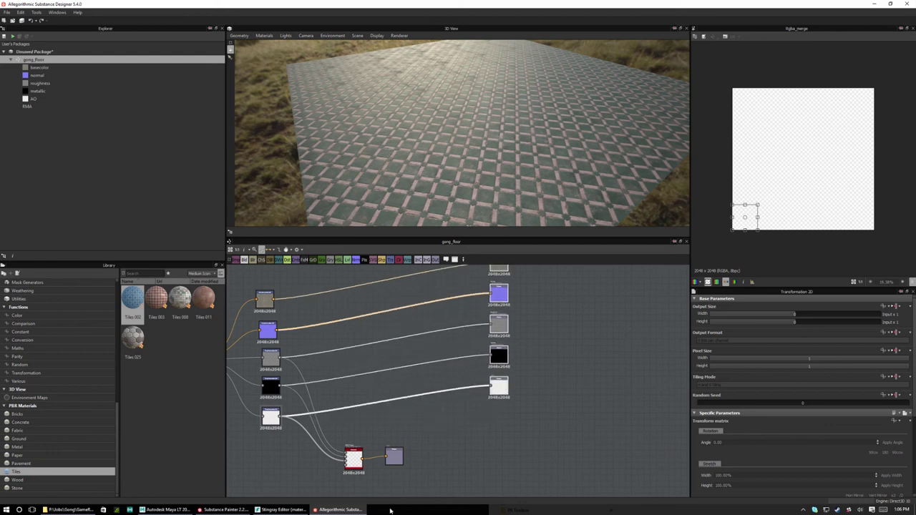
middle_drag(522, 435, 325, 424)
drag(343, 409, 484, 452)
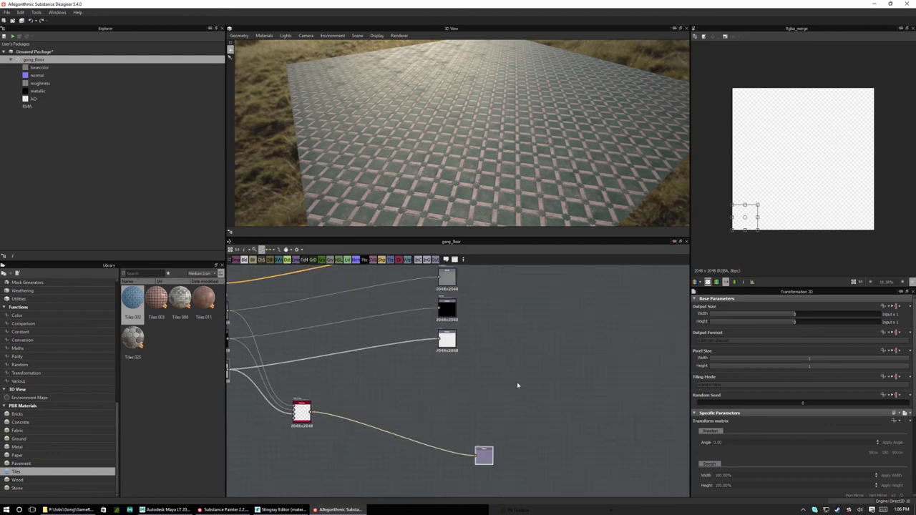
scroll(511, 370, down, 3)
click(419, 346)
drag(419, 346, 444, 349)
scroll(465, 403, up, 3)
Raise the RMA output into line with the other outputs and clear empty space
middle_drag(503, 389, 535, 343)
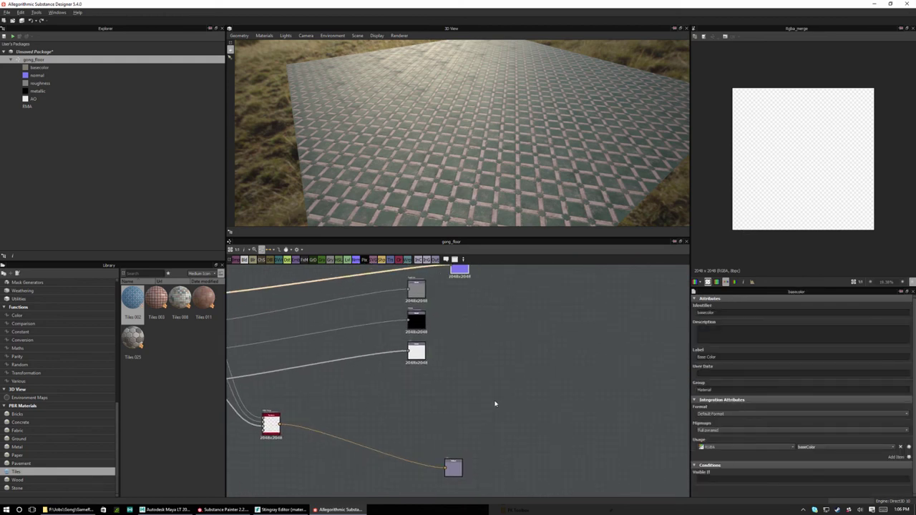
drag(454, 467, 465, 384)
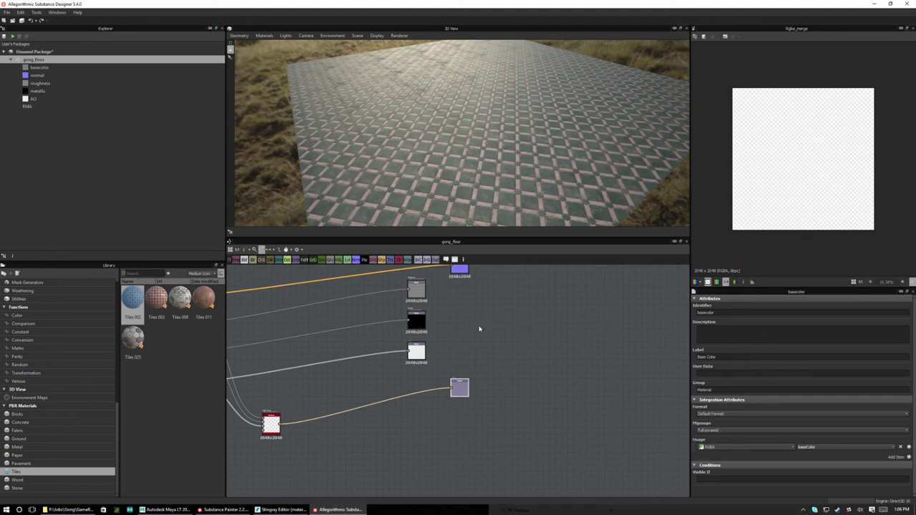
middle_drag(479, 329, 478, 363)
middle_drag(476, 425, 523, 385)
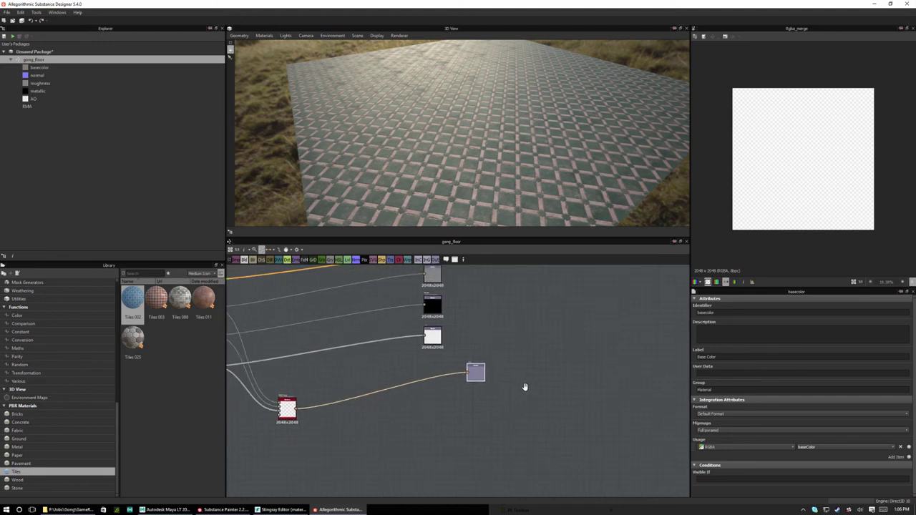
Add a new Output node and set its identifier to Emissive
right_click(412, 405)
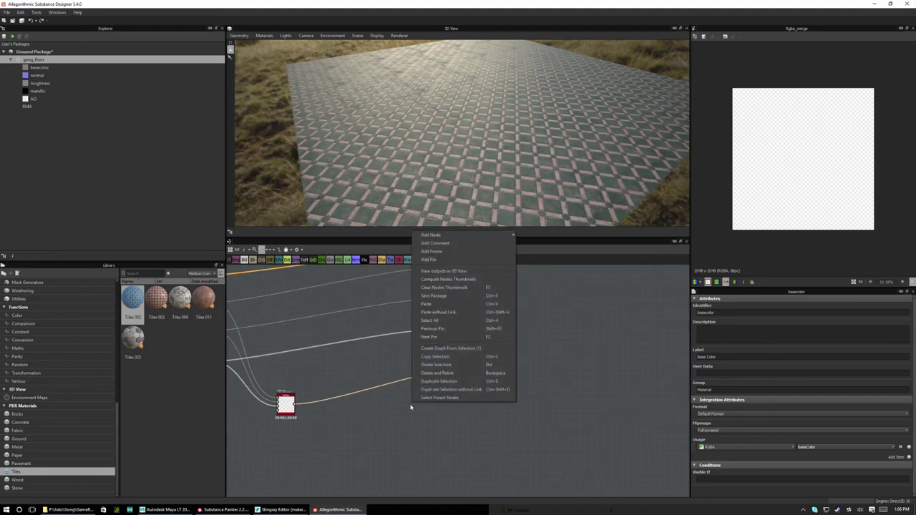
mouse_move(501, 236)
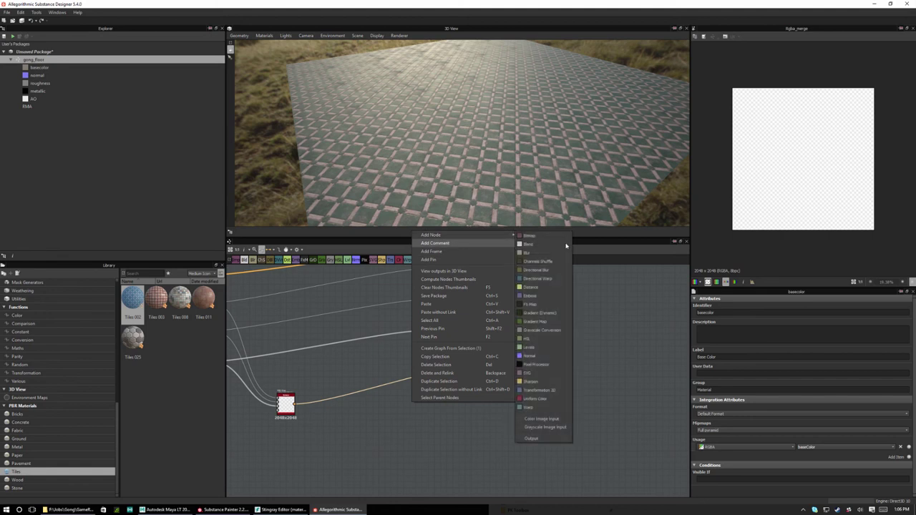
click(534, 440)
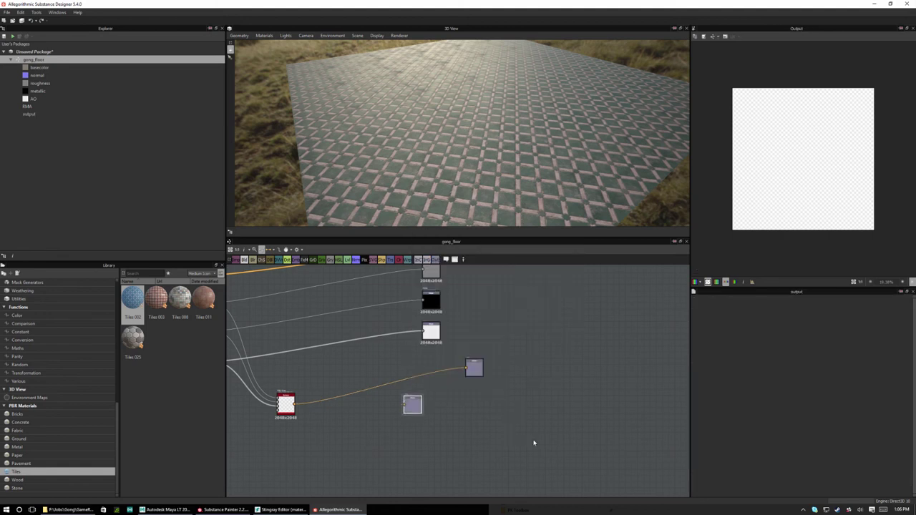
drag(413, 415, 384, 423)
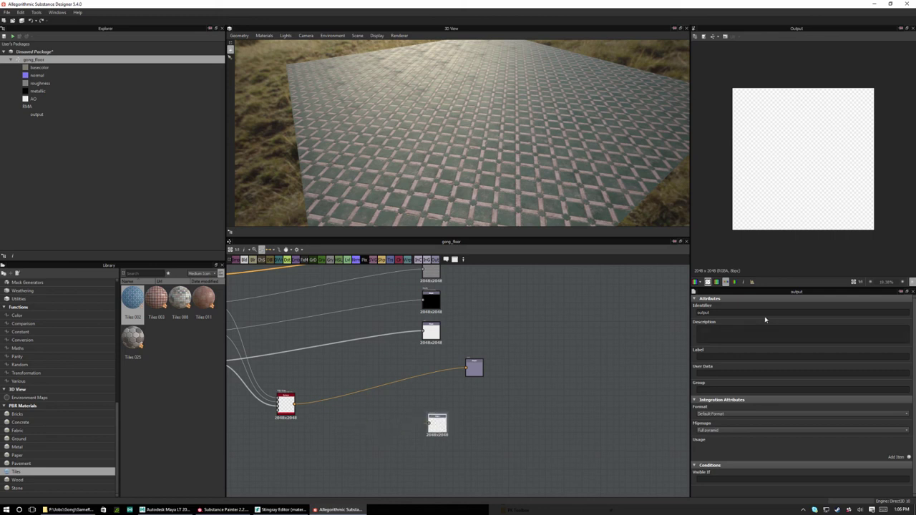
double_click(727, 312)
text(Emissive)
Line the Emissive output up with the other output nodes
mouse_move(438, 426)
mouse_down()
mouse_move(426, 430)
mouse_move(431, 422)
mouse_up()
drag(483, 369, 440, 373)
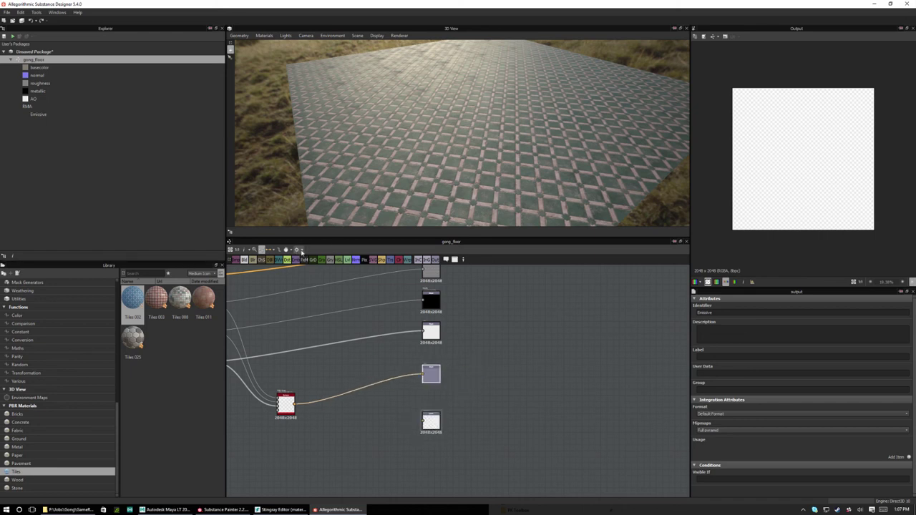
click(300, 251)
In Export Outputs, untick roughness, metallic, AO and Emissive, leaving basecolor, normal and RMA
click(317, 270)
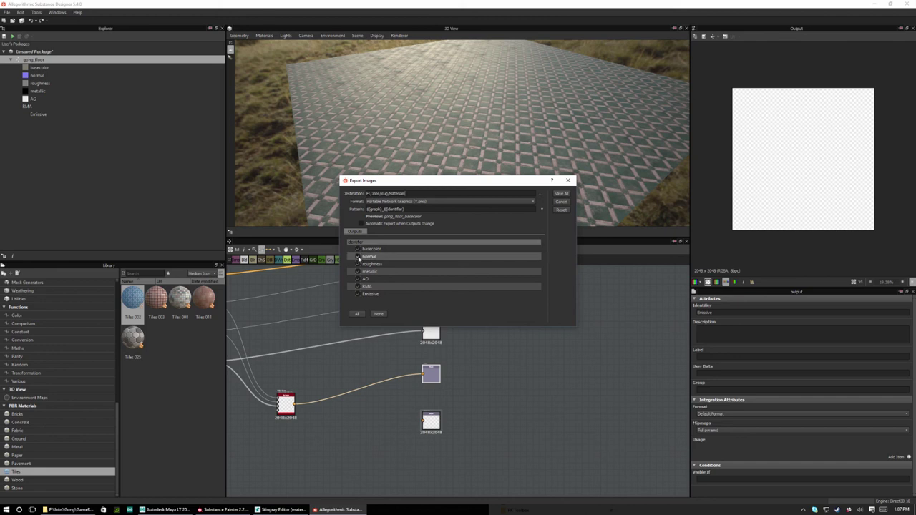
click(359, 264)
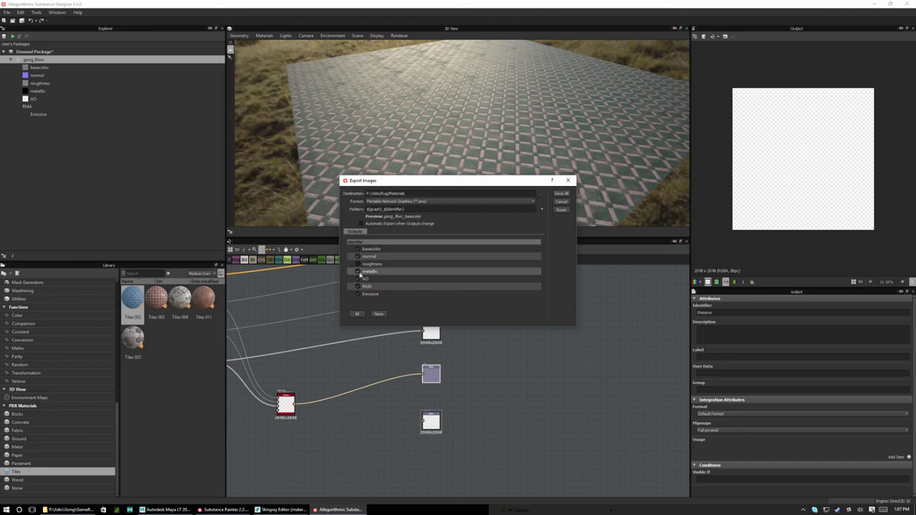
click(359, 272)
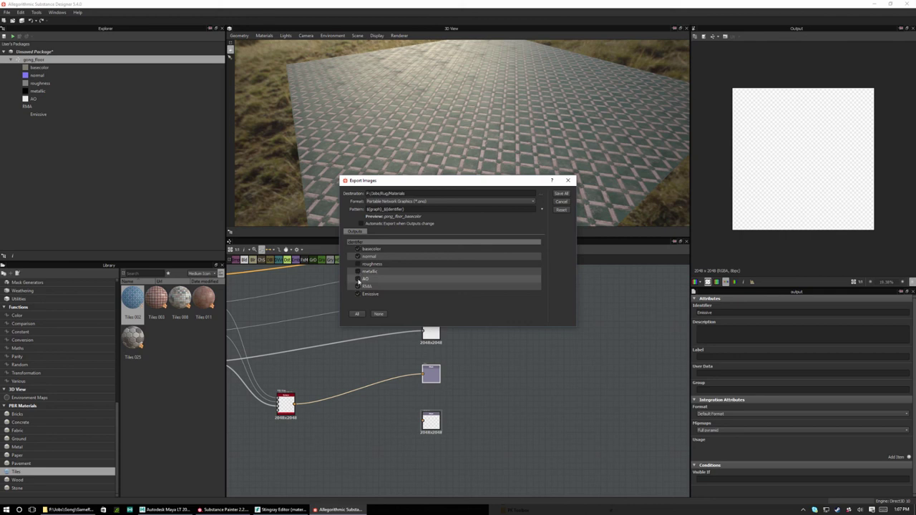
click(358, 279)
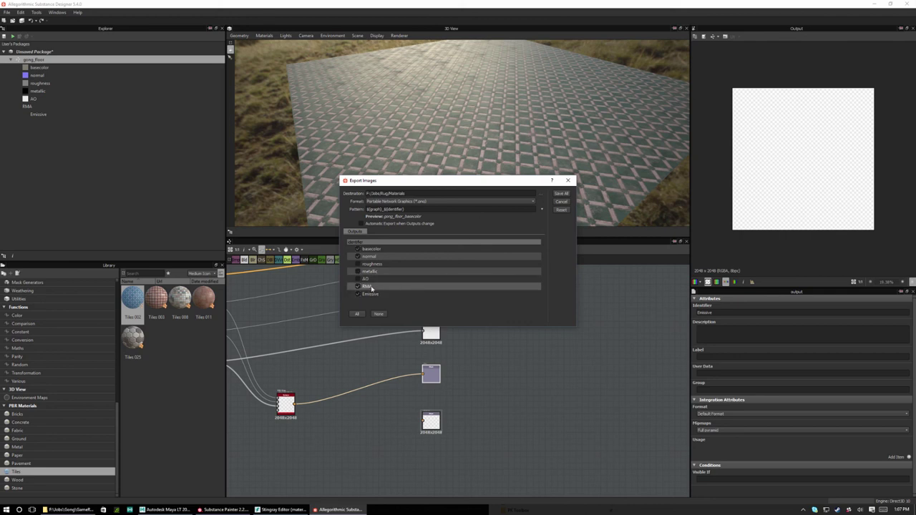
click(358, 293)
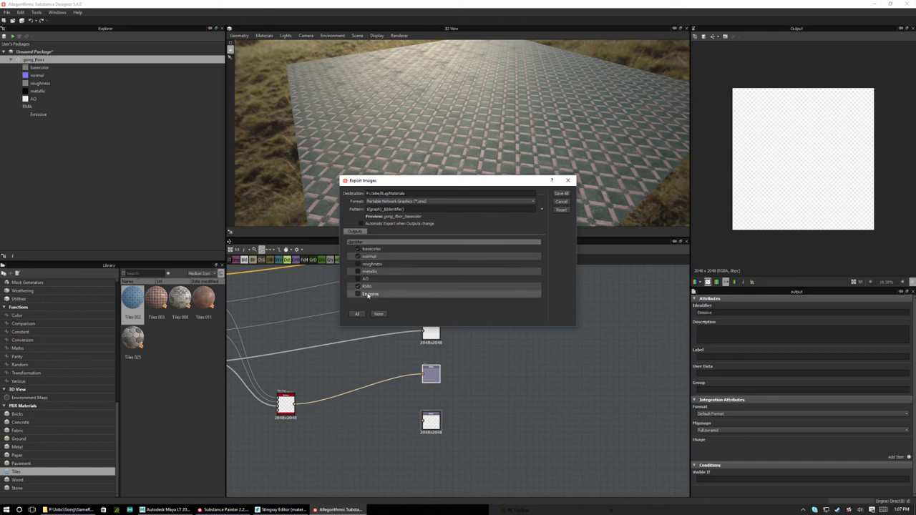
click(358, 293)
click(358, 294)
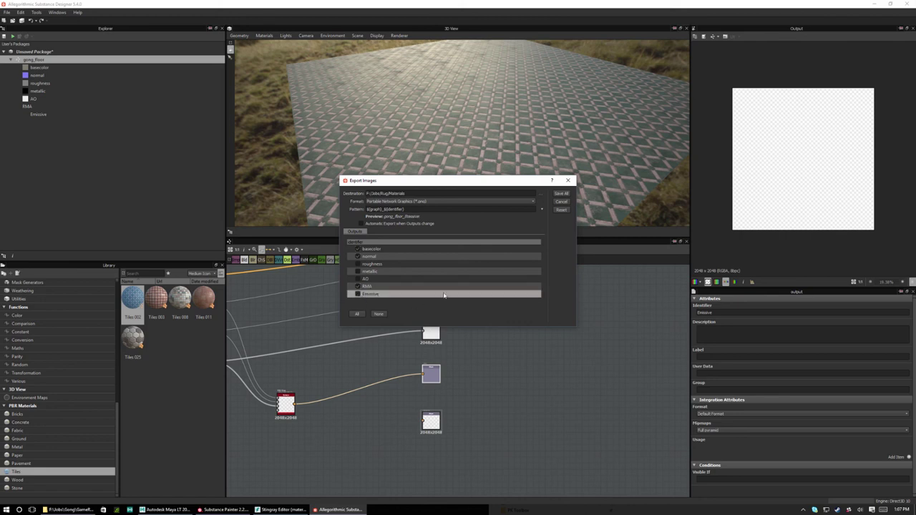
Set the export destination to F:/Jobs/Gong/GameReady/Materials
click(542, 194)
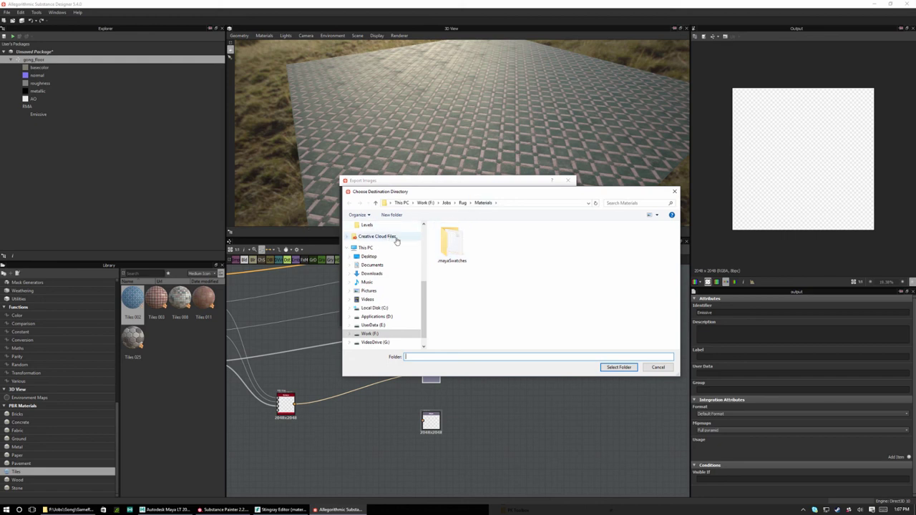
scroll(386, 272, up, 5)
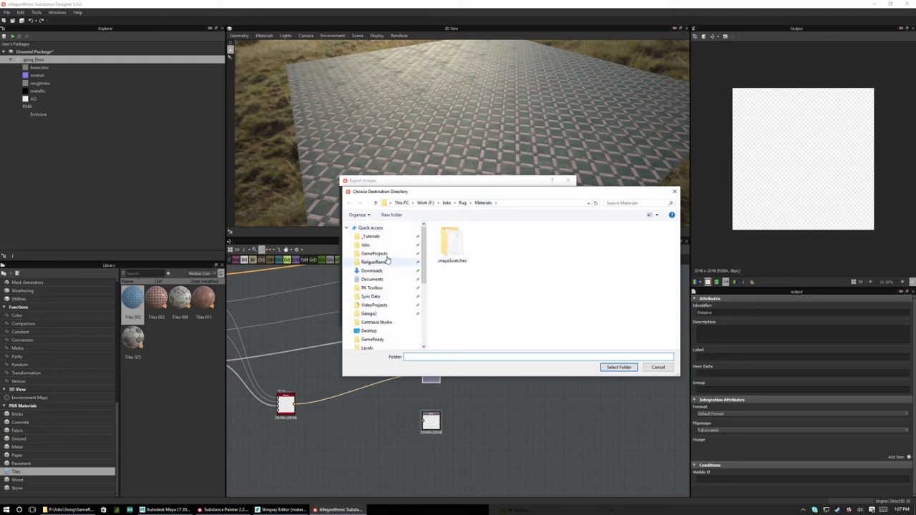
click(370, 245)
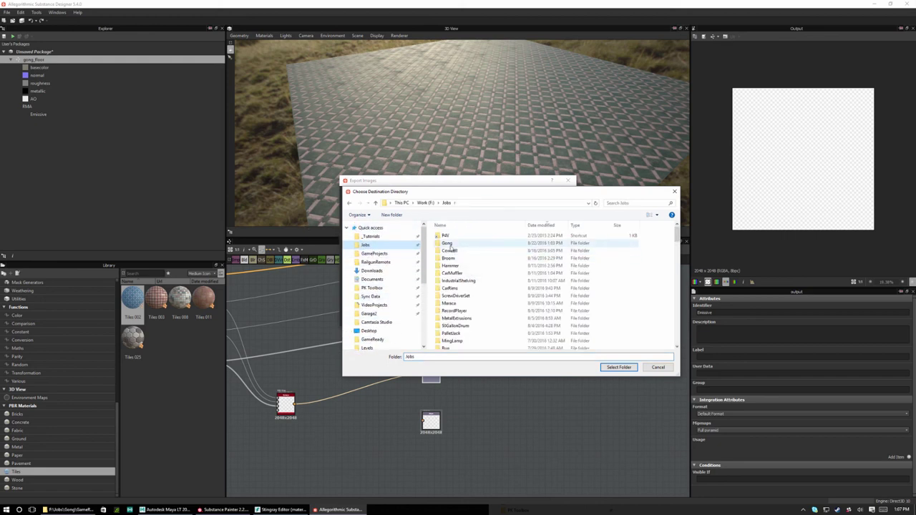
double_click(448, 244)
double_click(452, 236)
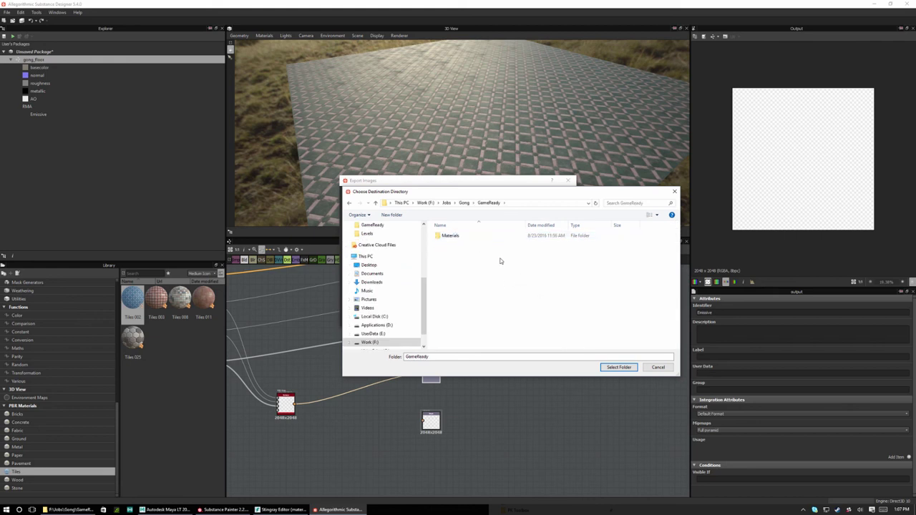
double_click(447, 236)
click(619, 367)
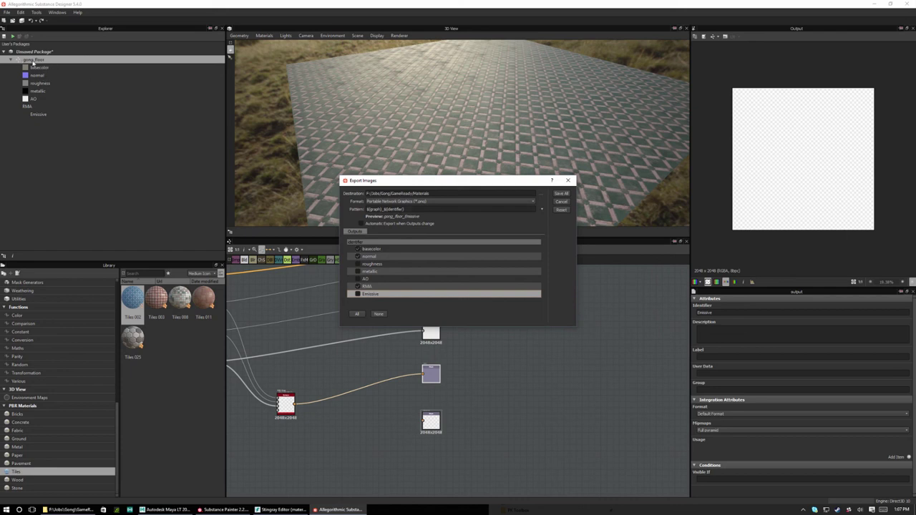
Export the three checked maps as PNG files
drag(386, 183, 593, 188)
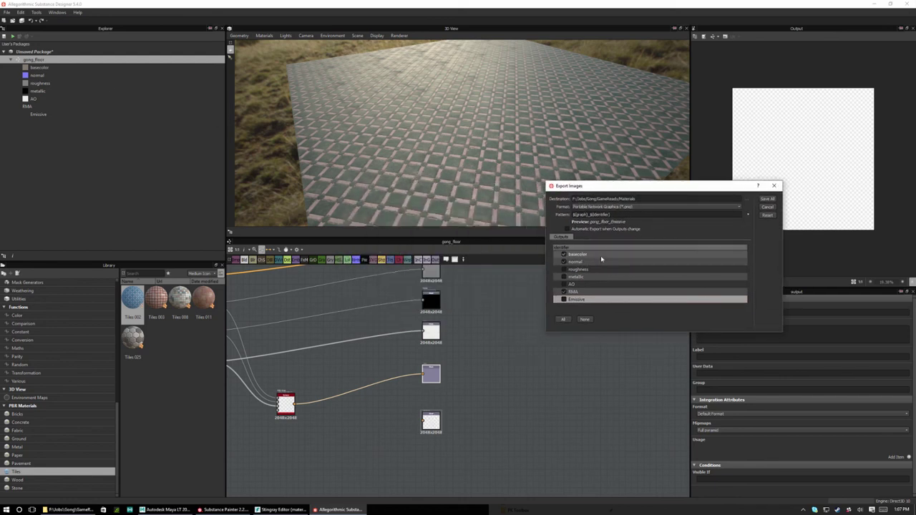
triple_click(591, 214)
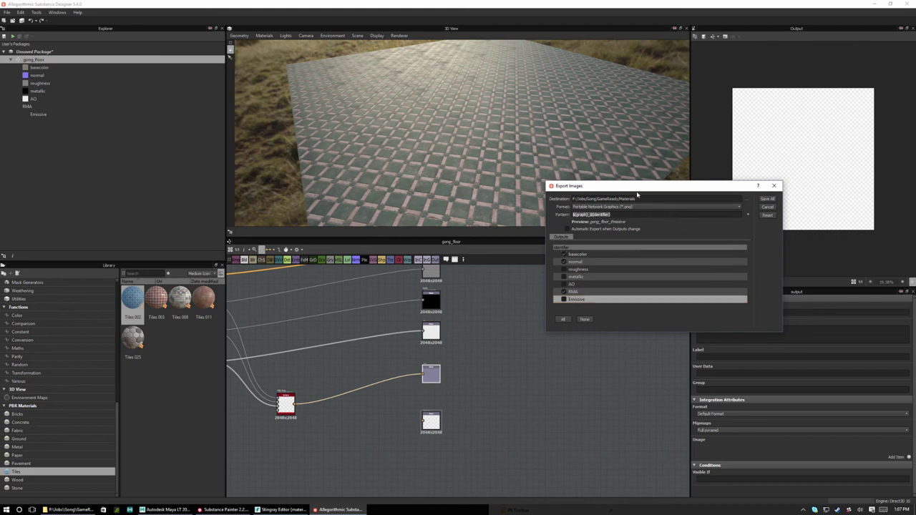
drag(637, 194, 420, 195)
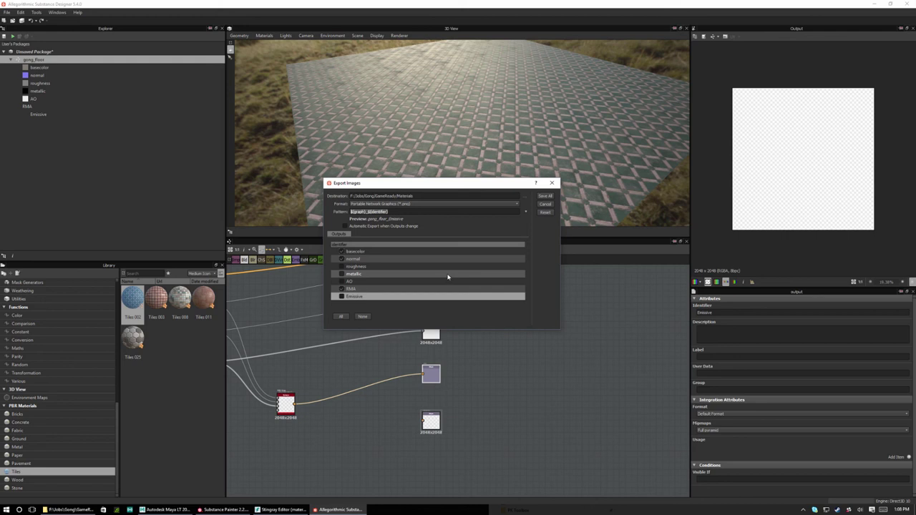
click(545, 196)
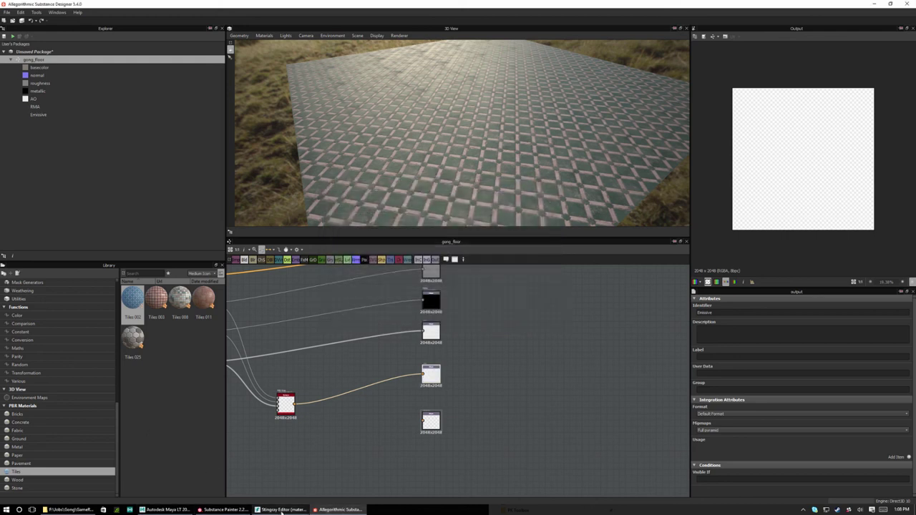
In Maya LT, load gong_floor_normal.png into the floor material's Normal slot
click(166, 510)
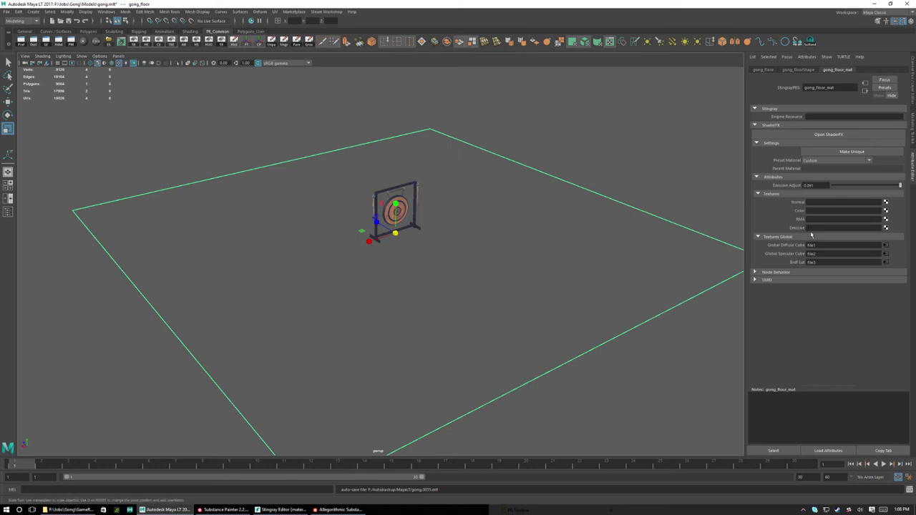
click(887, 203)
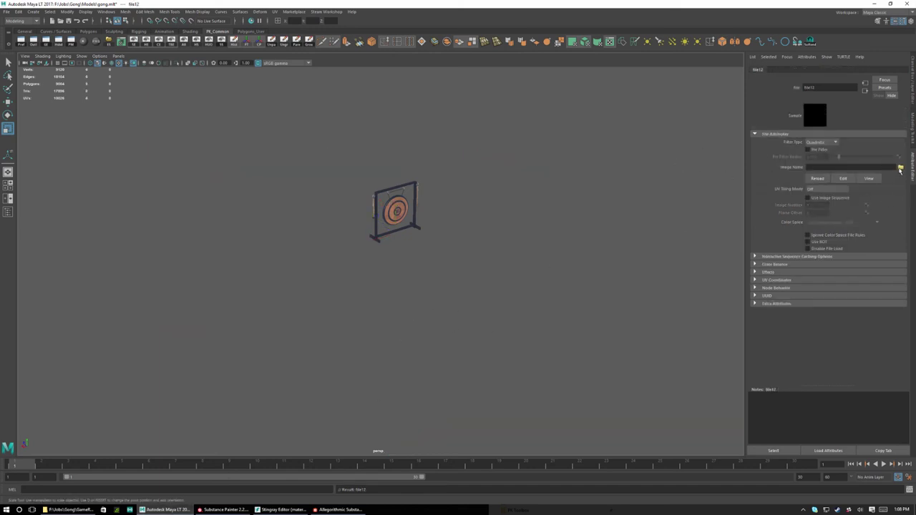
click(900, 169)
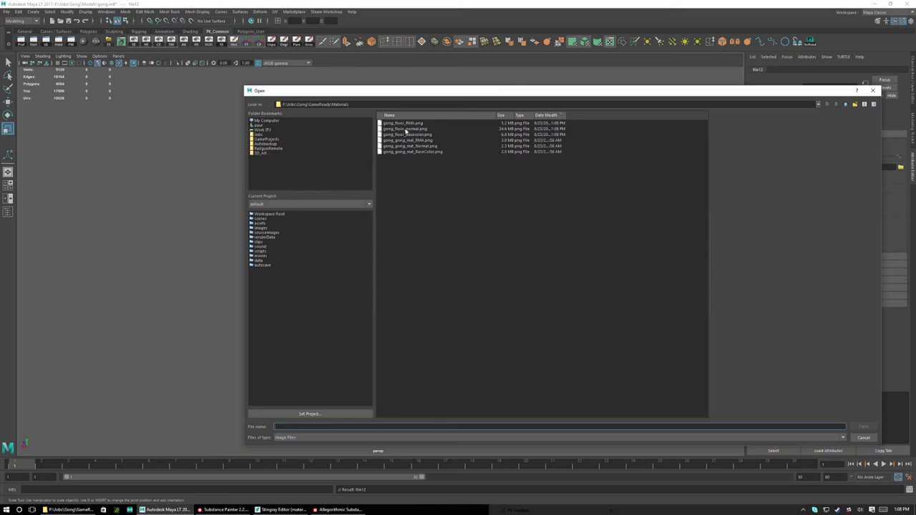
double_click(406, 132)
click(403, 282)
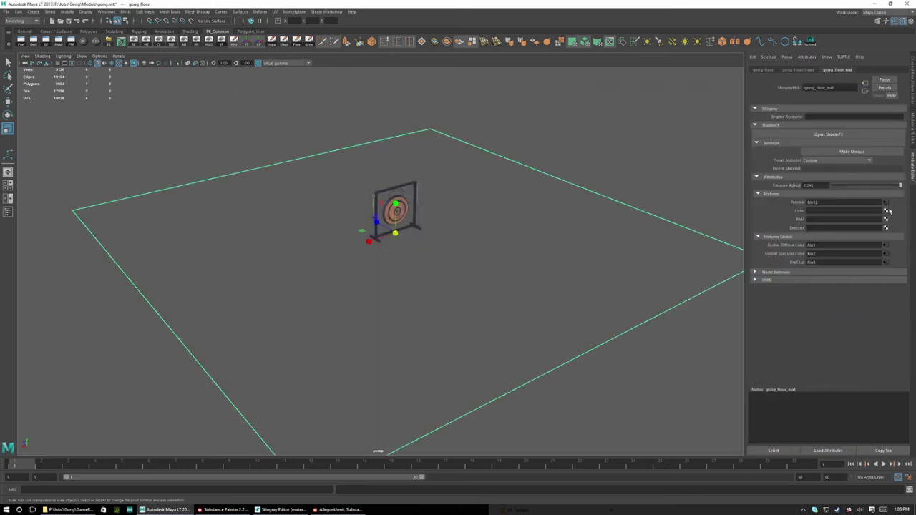
Load gong_floor_basecolor.png into the material's Color slot
click(886, 212)
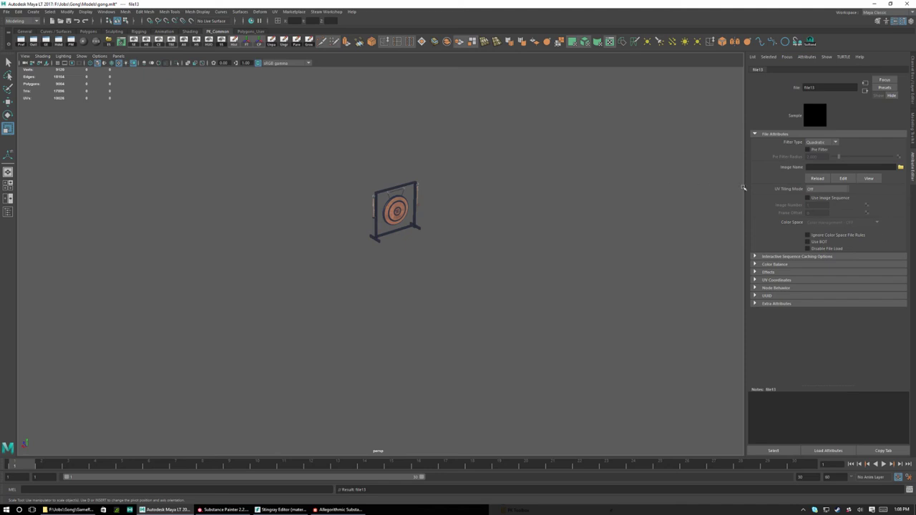
click(900, 168)
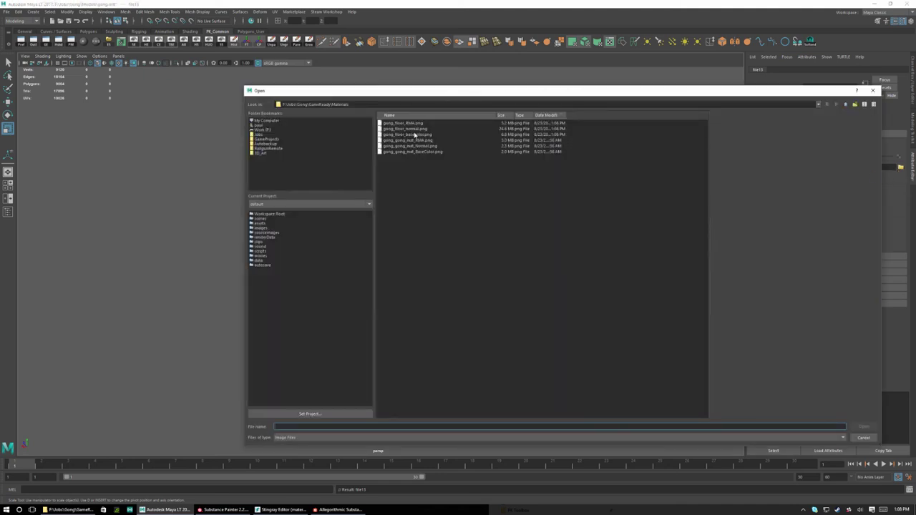
double_click(413, 135)
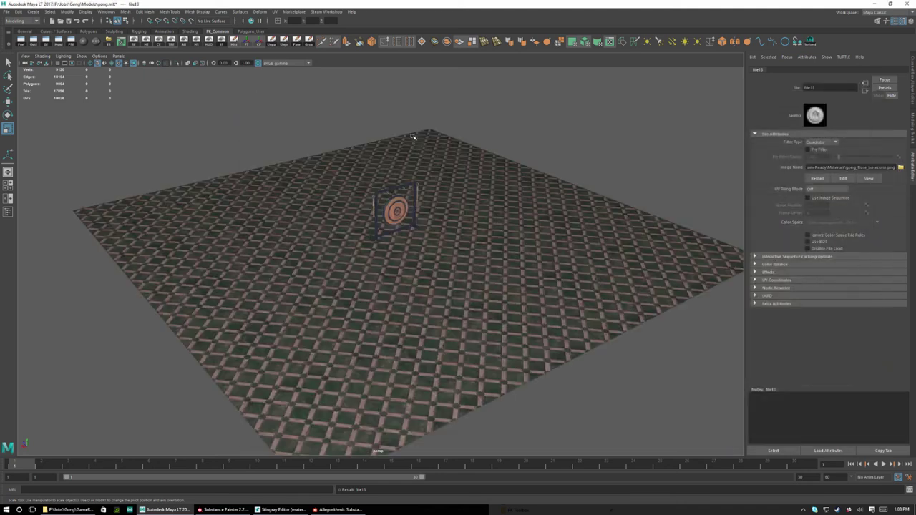
click(500, 259)
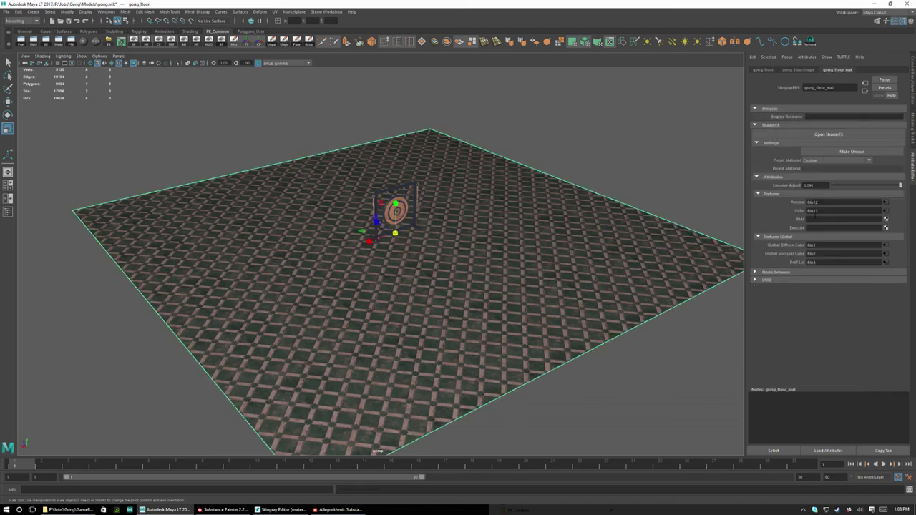
Load gong_floor_RMA.png into the RMA slot and reselect the textured floor
click(885, 220)
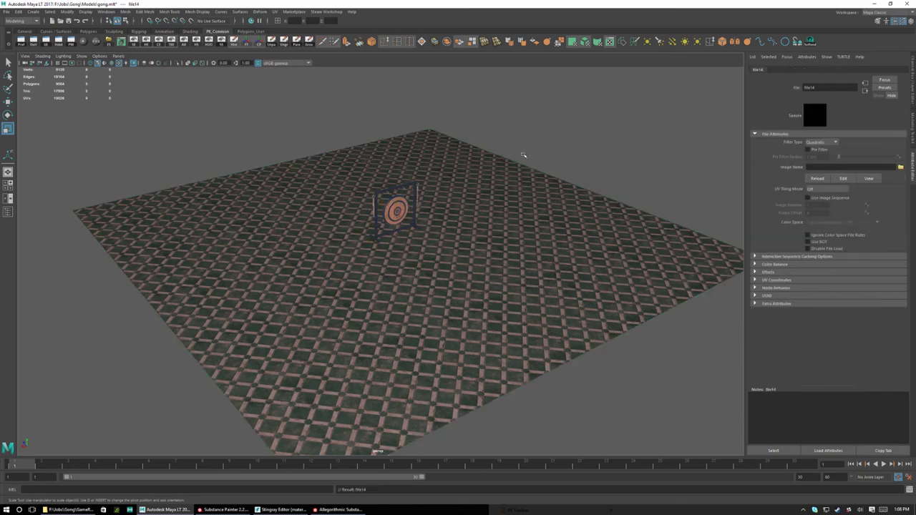
click(901, 167)
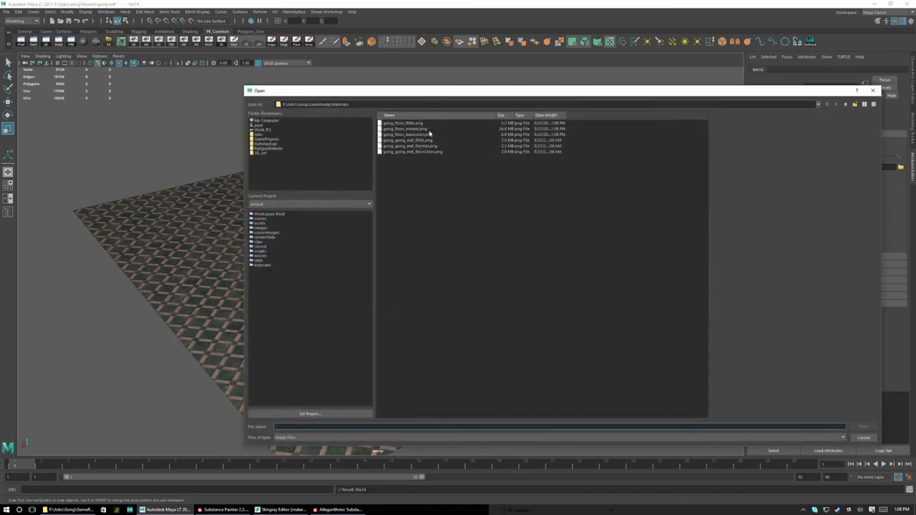
double_click(405, 123)
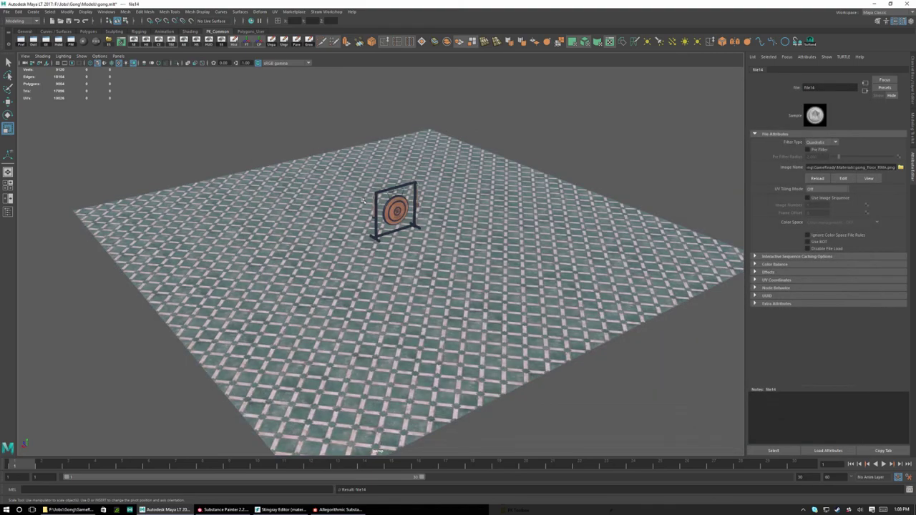
alt+drag(514, 277, 299, 253)
click(300, 252)
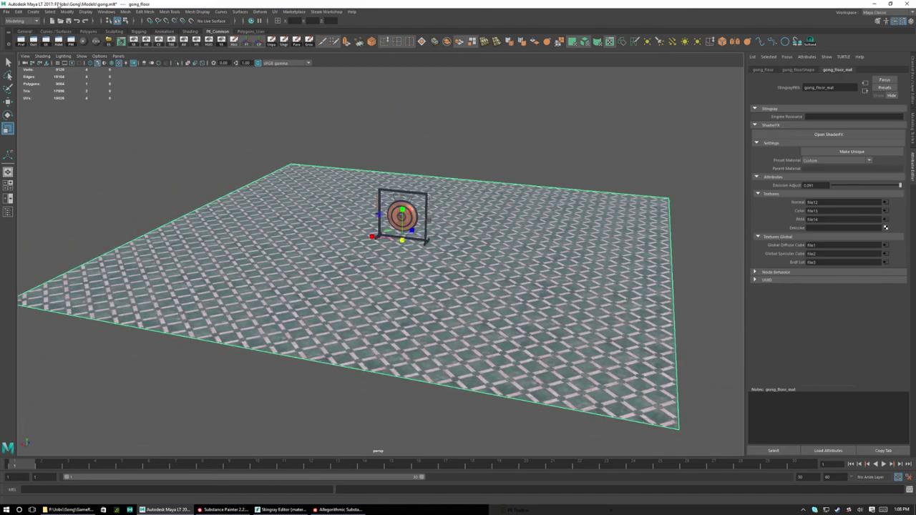
Export the selected floor as FBX 2016/2017, overwriting gong_floor.fbx in GameReady
click(7, 11)
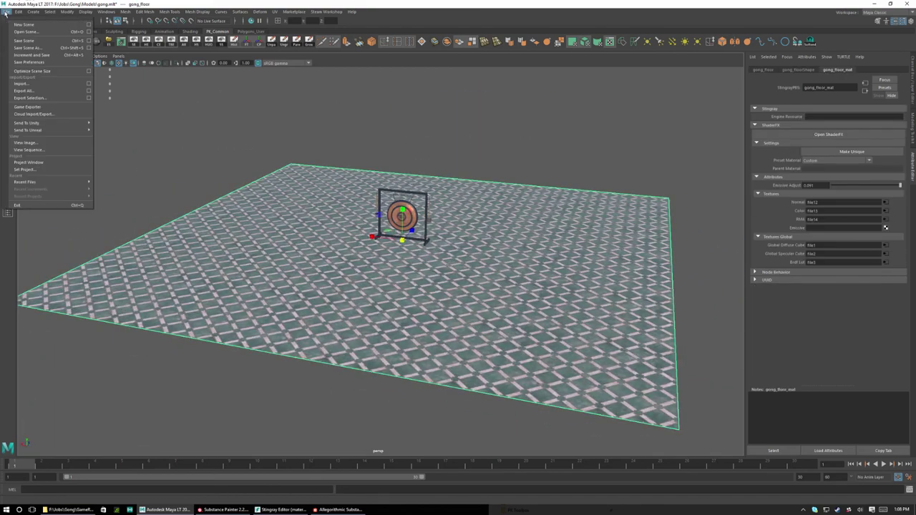
click(39, 98)
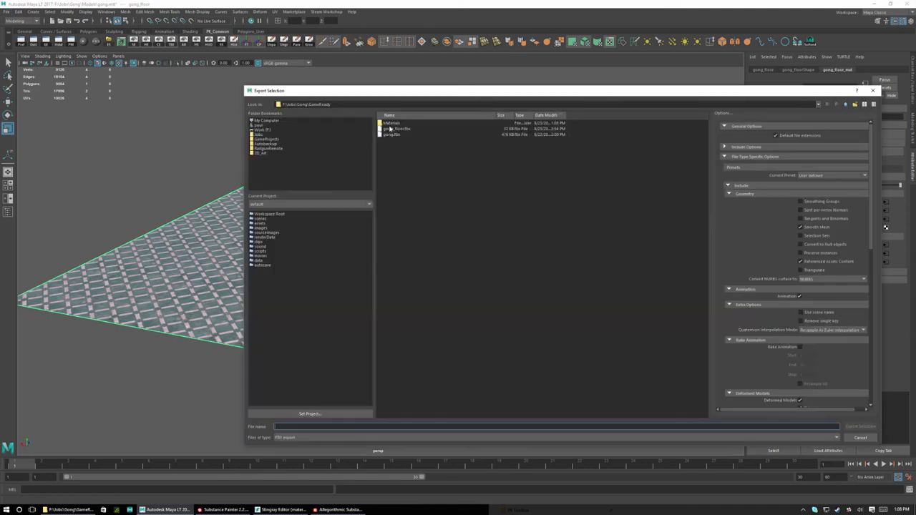
scroll(852, 368, down, 10)
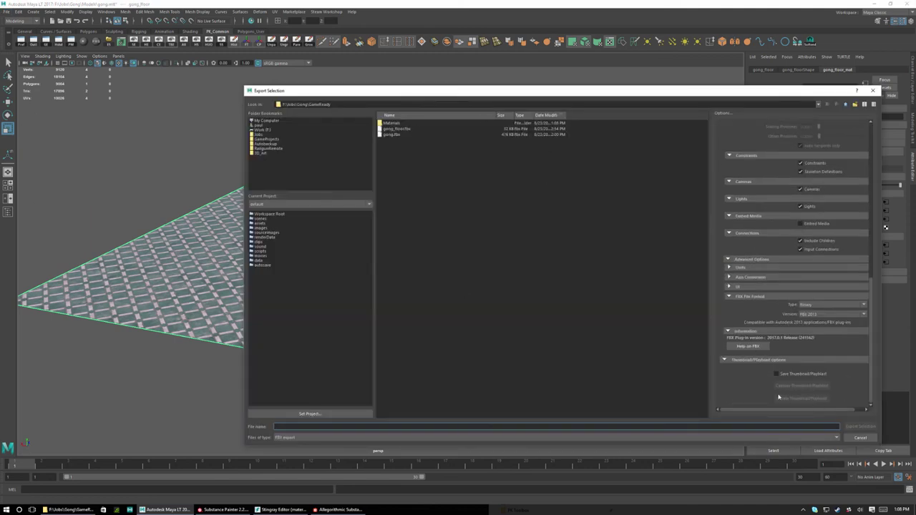
click(814, 319)
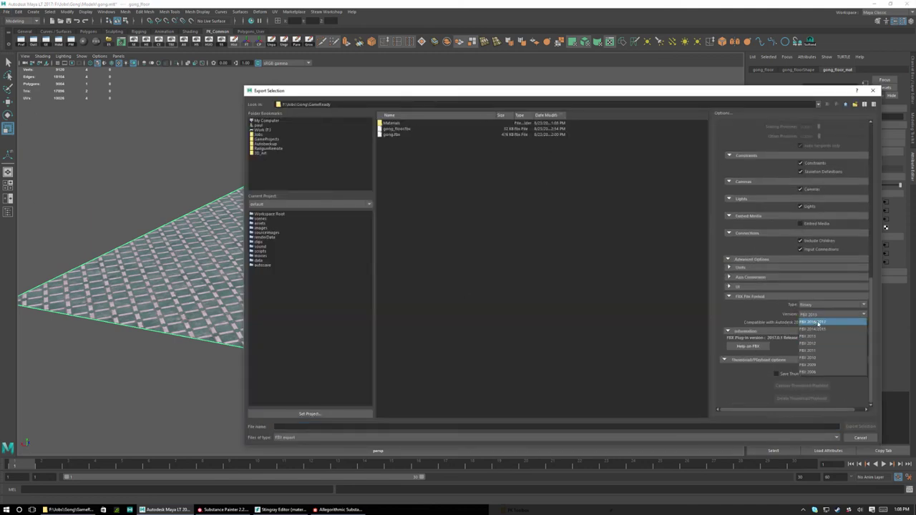
click(822, 323)
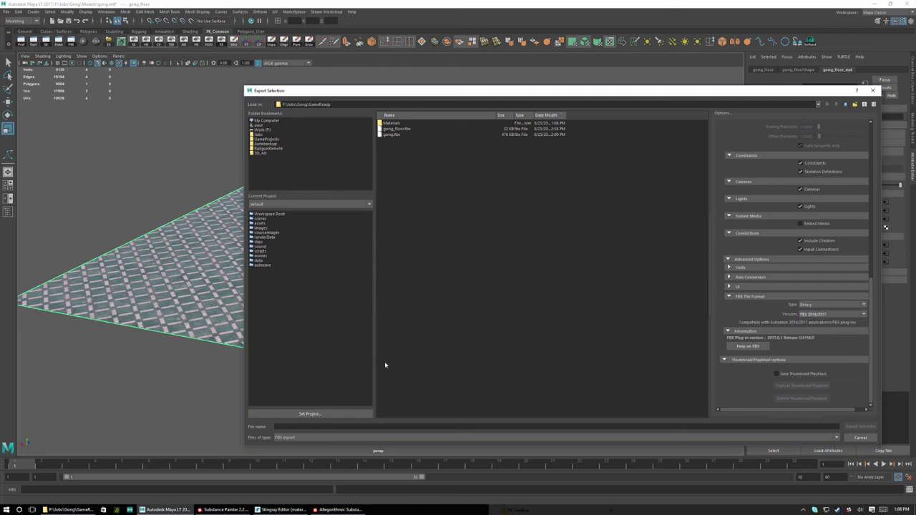
click(397, 129)
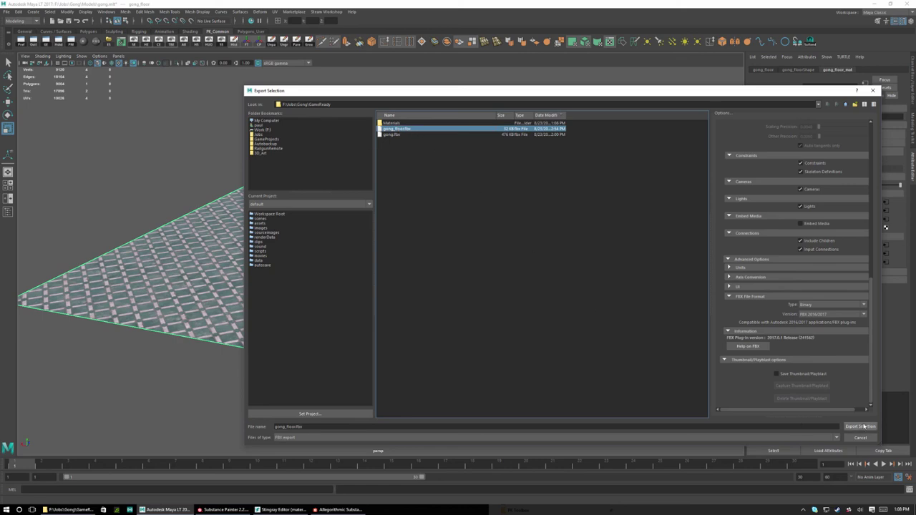
click(864, 427)
click(547, 279)
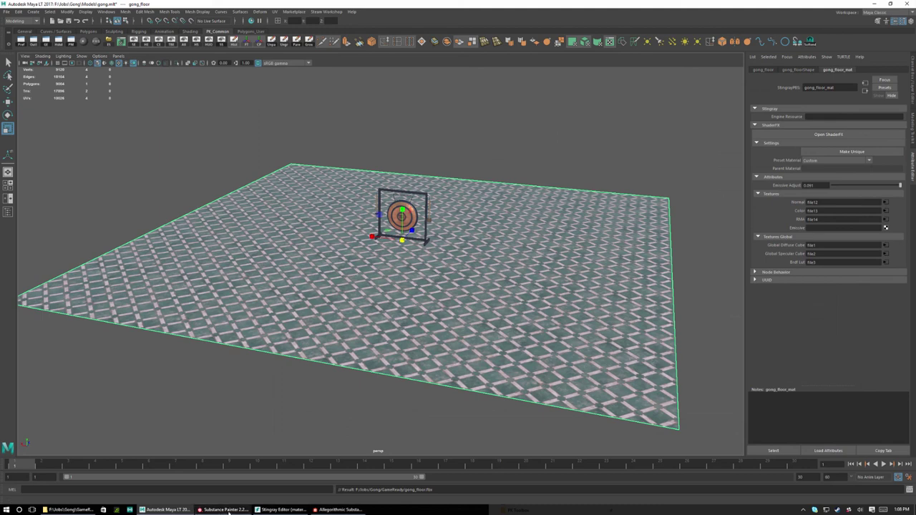
Import Jobs/Gong/GameReady/gong_floor.fbx into Stingray's models folder and select the new gong_floor unit
click(281, 510)
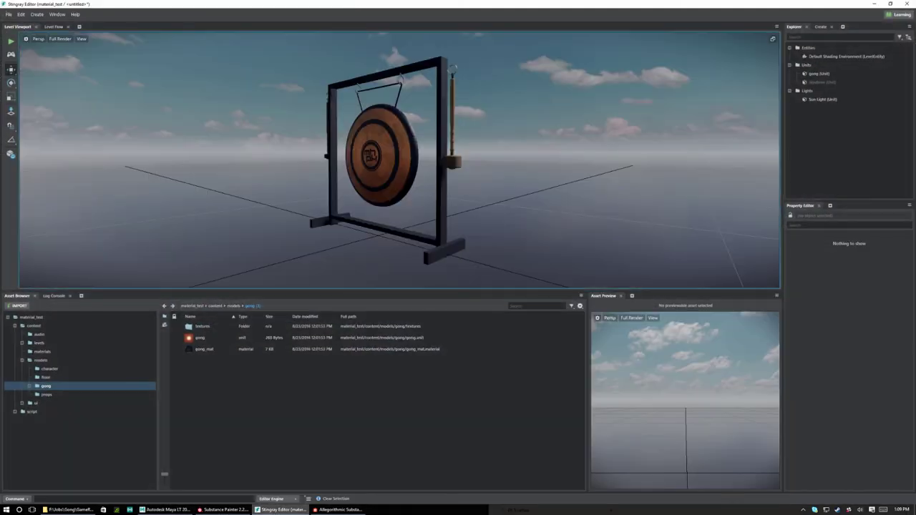
click(19, 305)
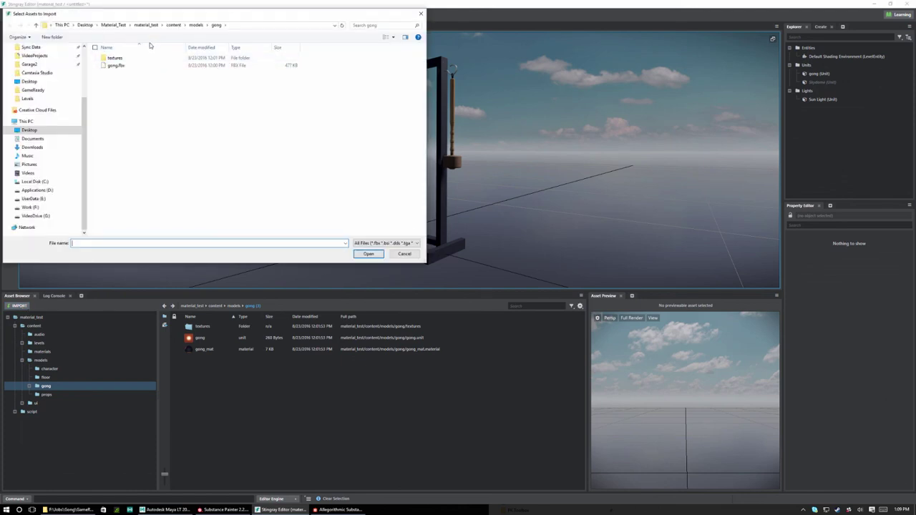
click(197, 26)
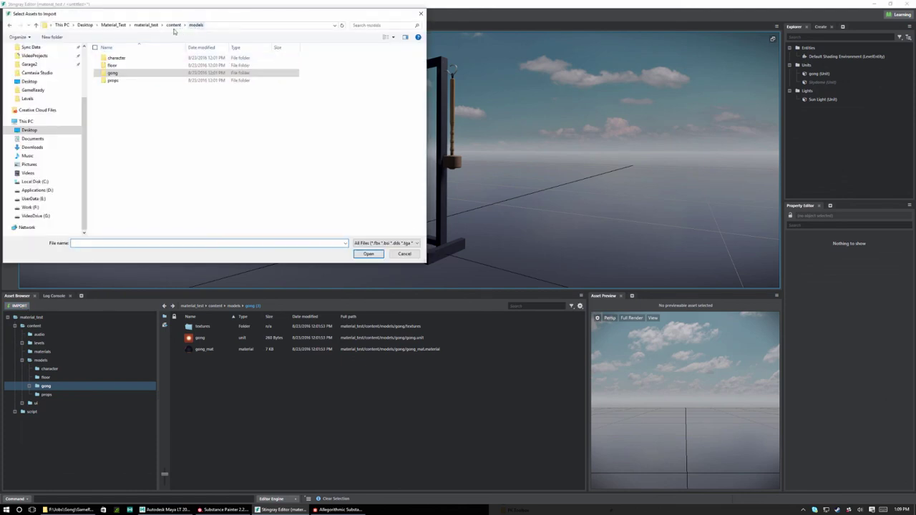
scroll(43, 108, up, 3)
click(43, 67)
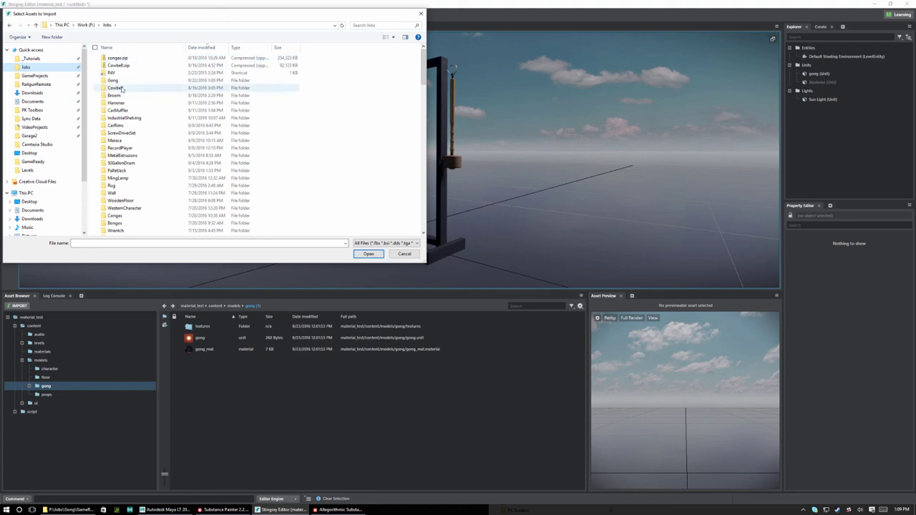
double_click(118, 81)
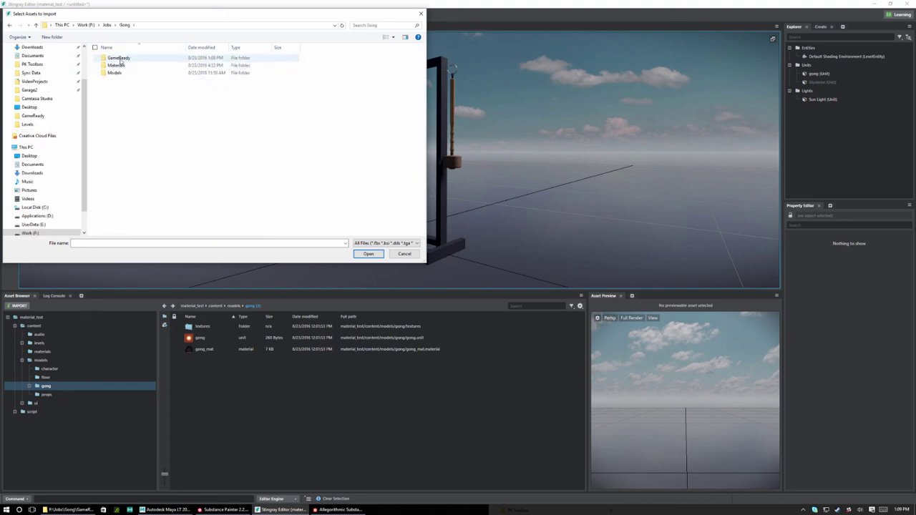
double_click(118, 57)
click(125, 73)
double_click(128, 74)
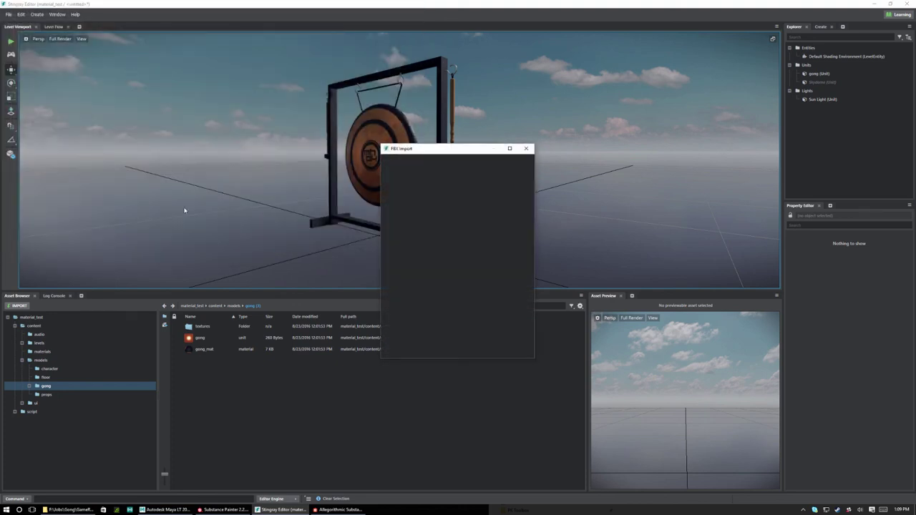
click(489, 351)
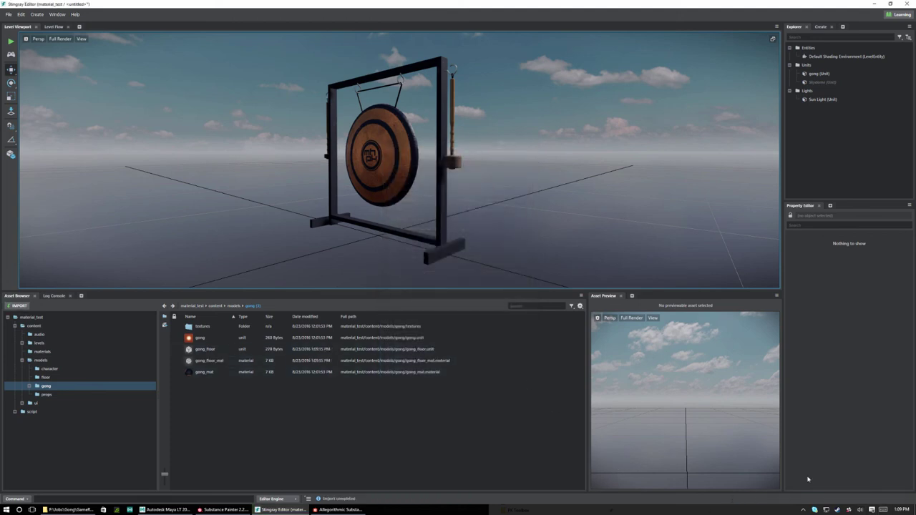
click(206, 350)
Place gong_floor in the level and set its Translate X and Y to 0
click(9, 108)
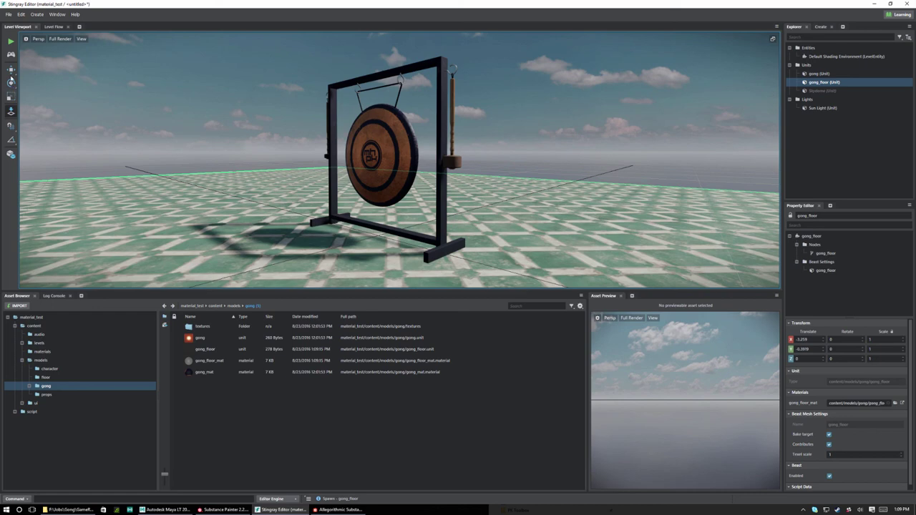
key(w)
drag(814, 340, 751, 340)
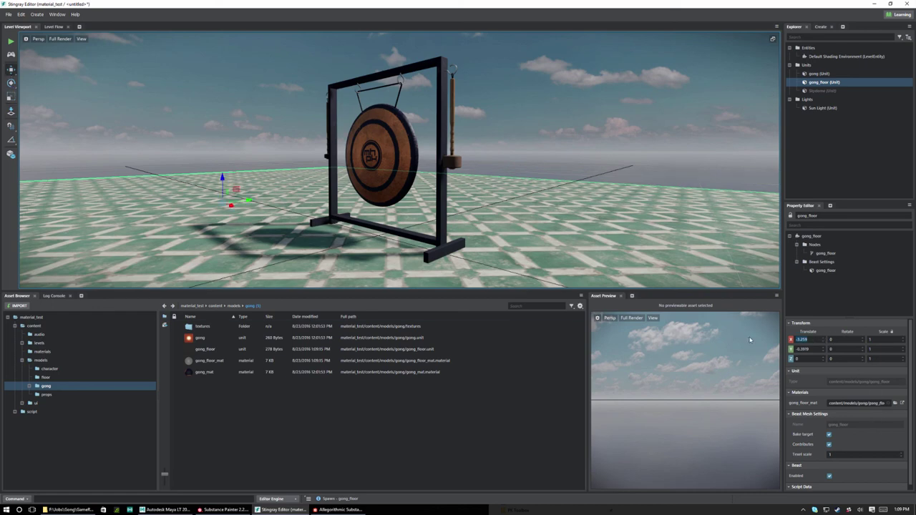
text(0)
key(Tab)
text(0)
key(Tab)
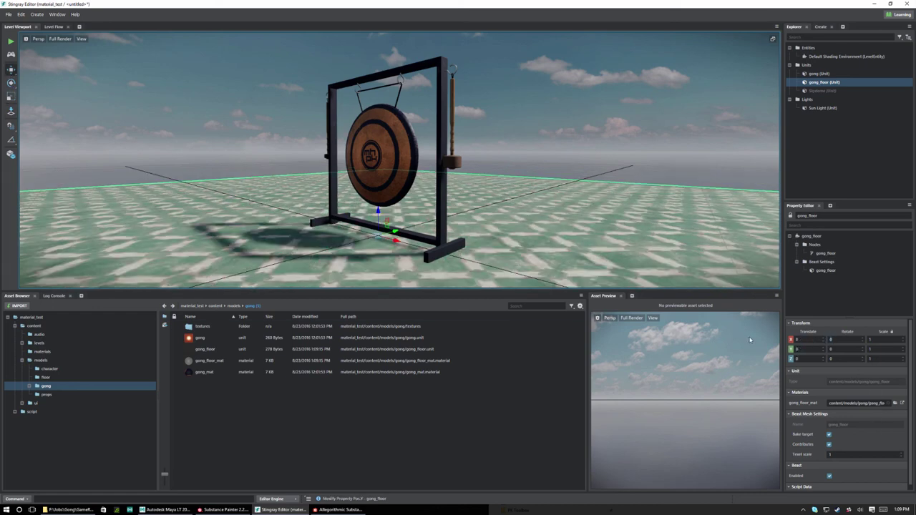
Frame the floor and orbit around the gong to inspect the tiles and shadow
key(f)
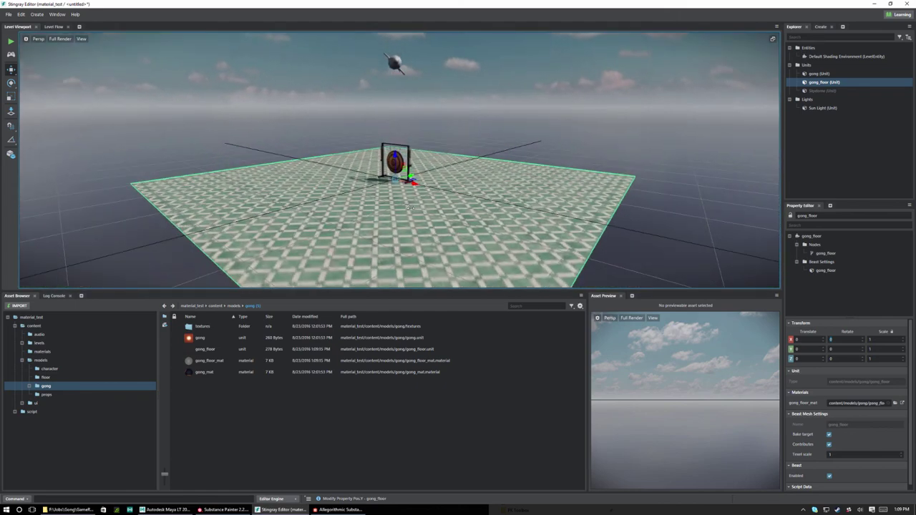
alt+drag(409, 208, 338, 189)
alt+right_drag(336, 188, 491, 200)
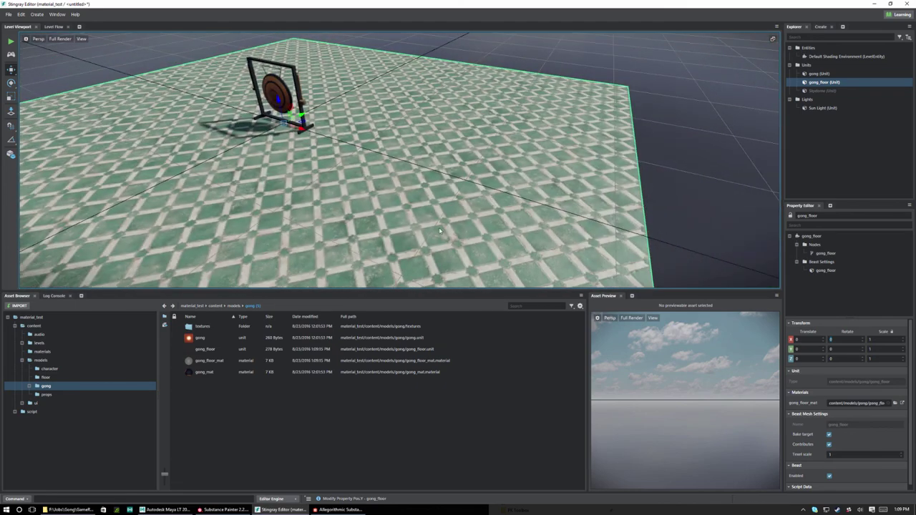
alt+right_drag(247, 177, 351, 184)
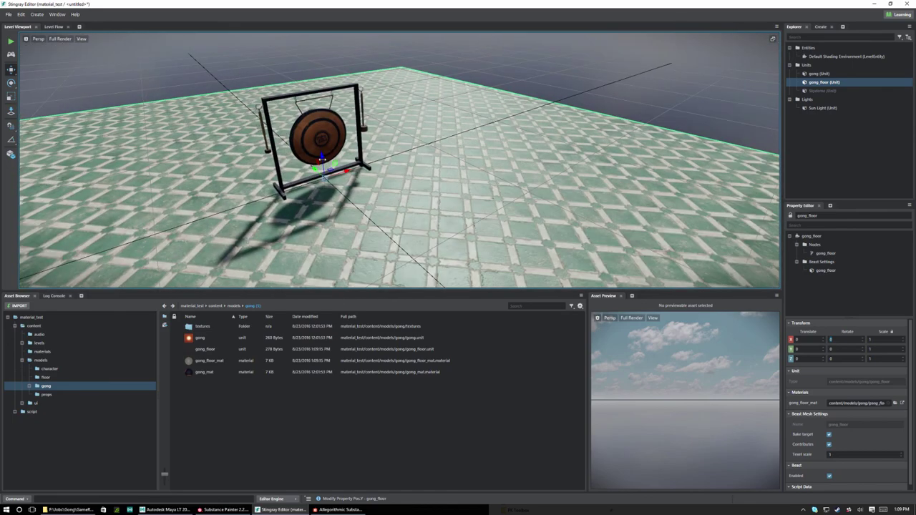
alt+drag(350, 183, 179, 181)
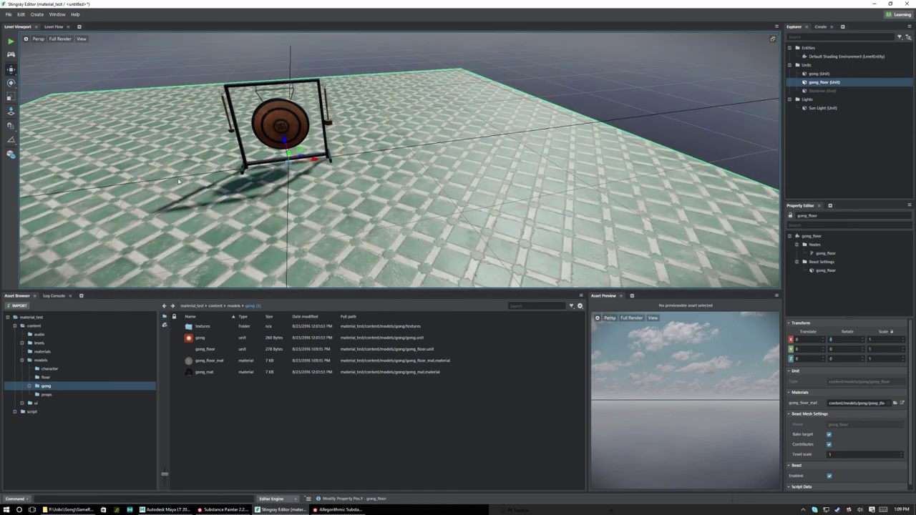
alt+drag(487, 174, 524, 188)
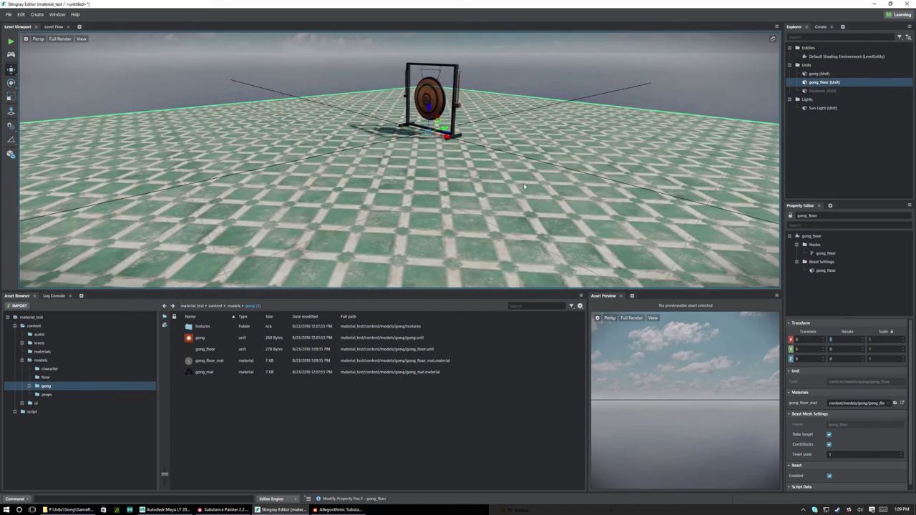
alt+right_drag(418, 104, 542, 141)
alt+drag(542, 141, 540, 210)
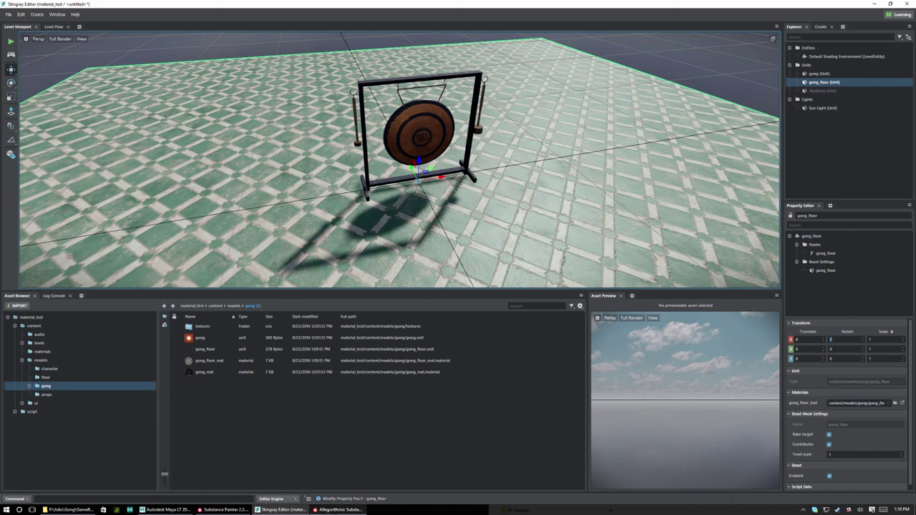
mouse_move(340, 509)
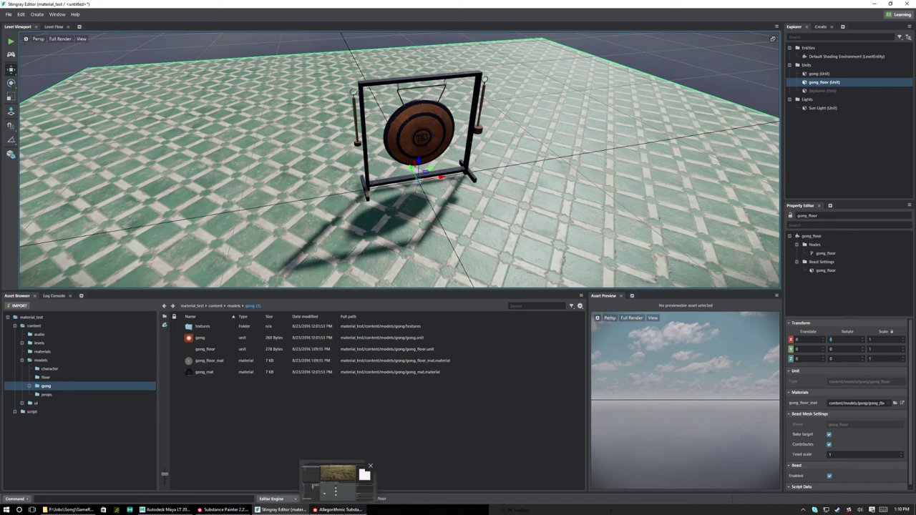